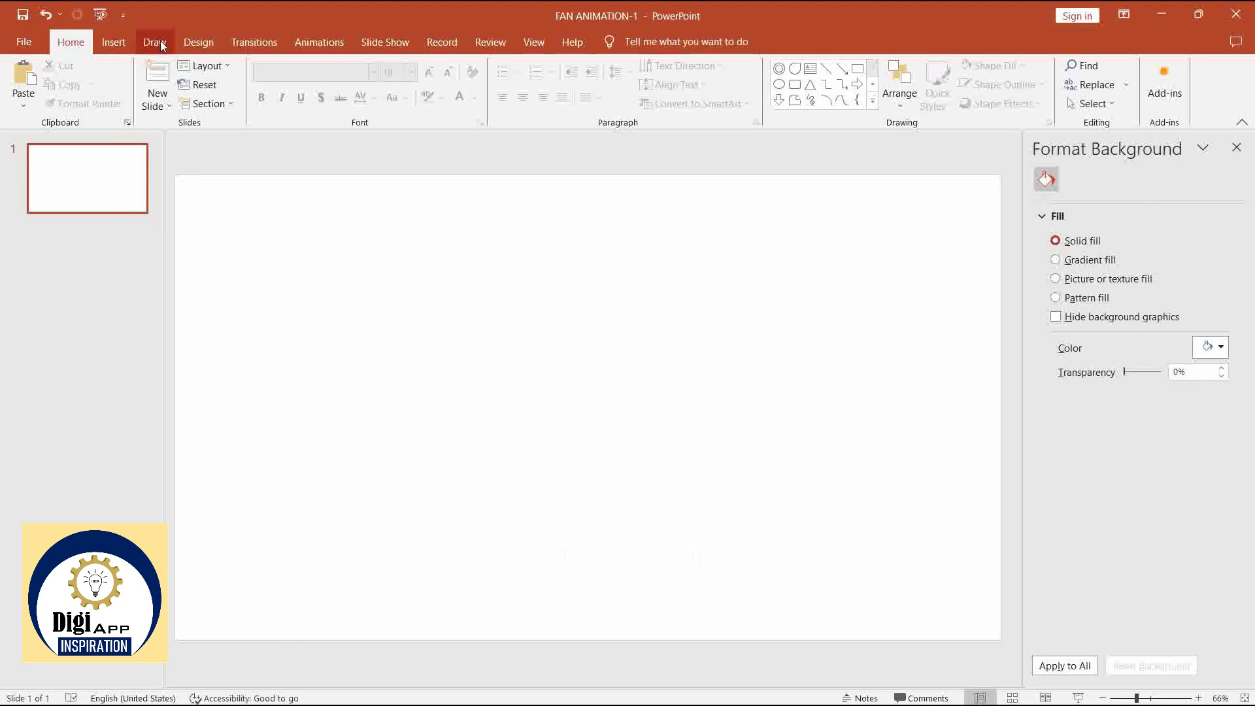
- Draw a blue teardrop near the slide centre and enlarge it to 1.14" by 1.14"
left_click(124, 47)
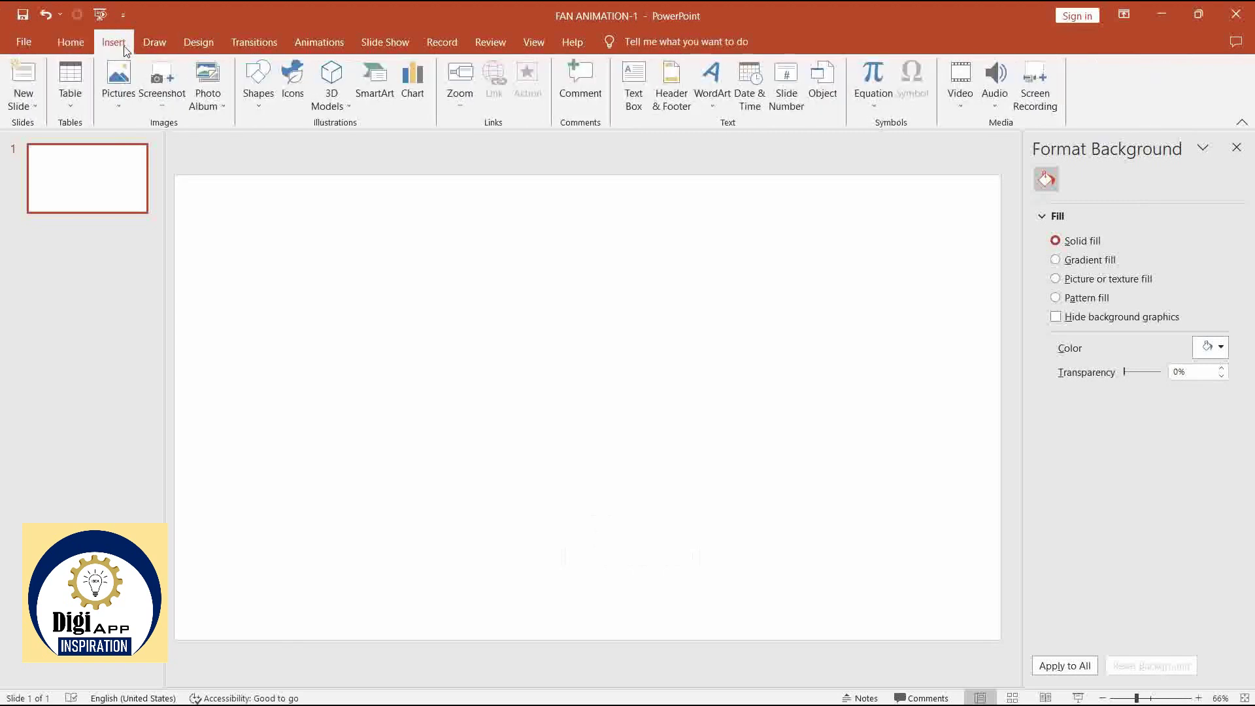
left_click(258, 98)
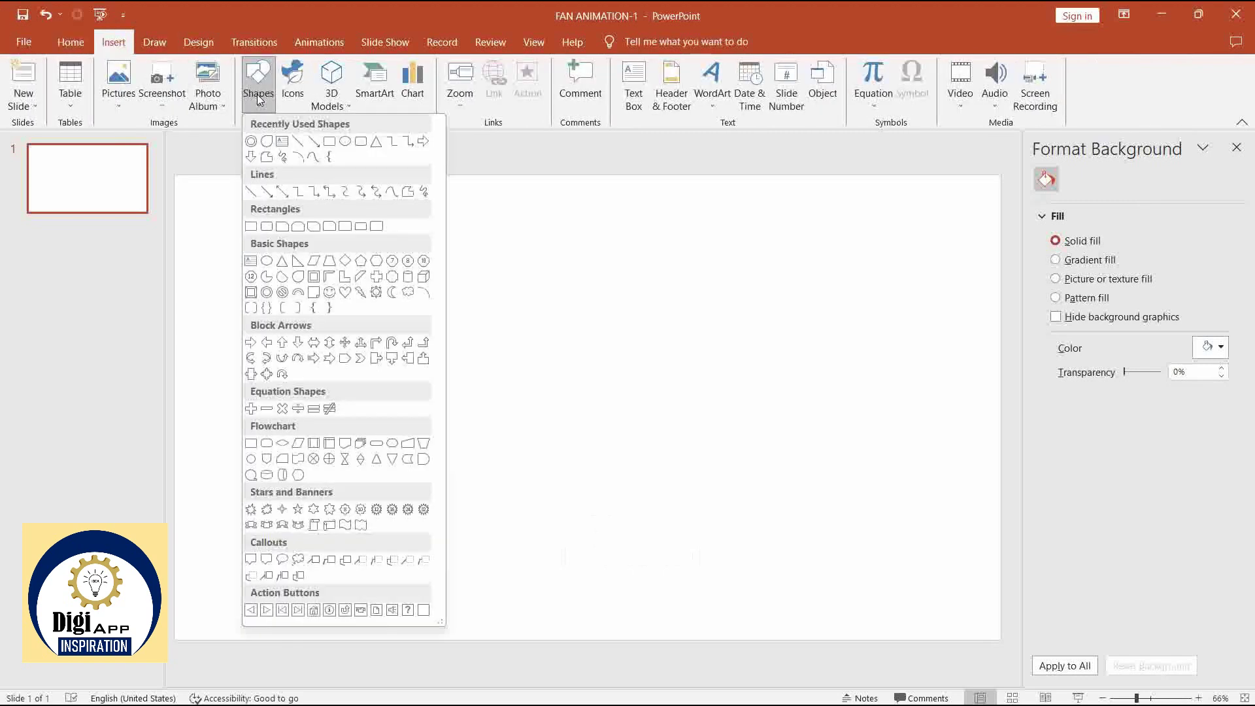
left_click(302, 278)
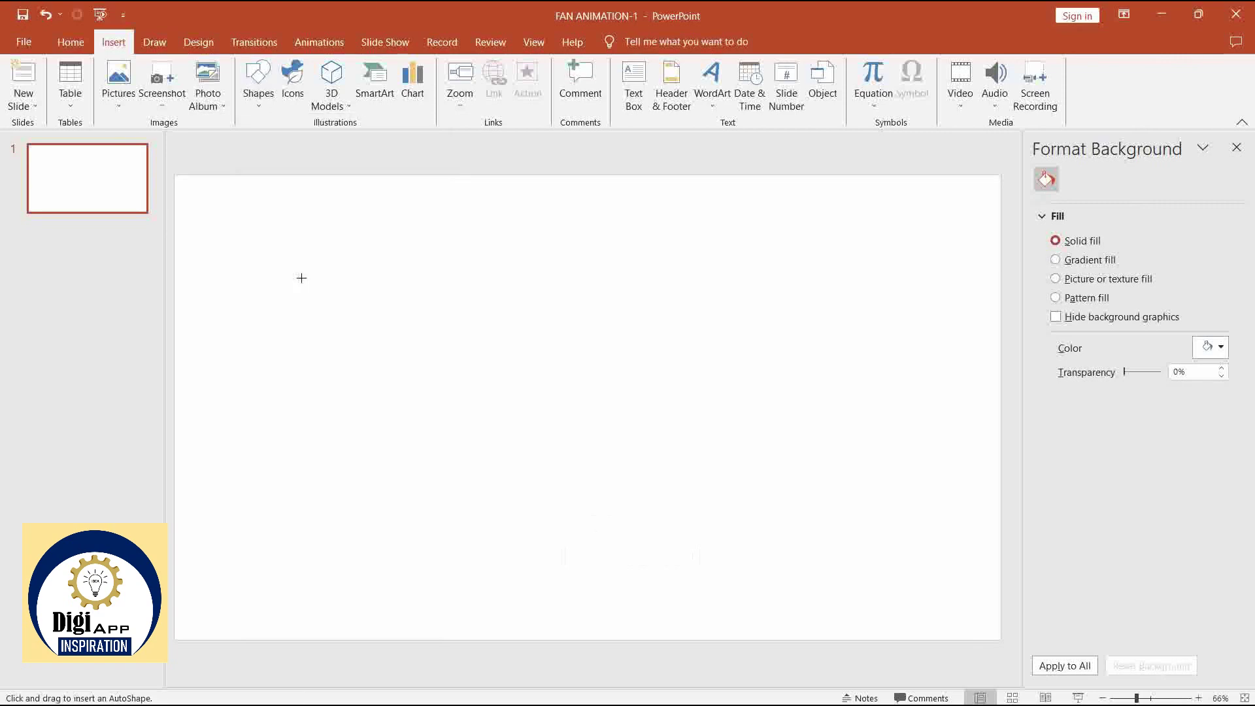
left_click(565, 311)
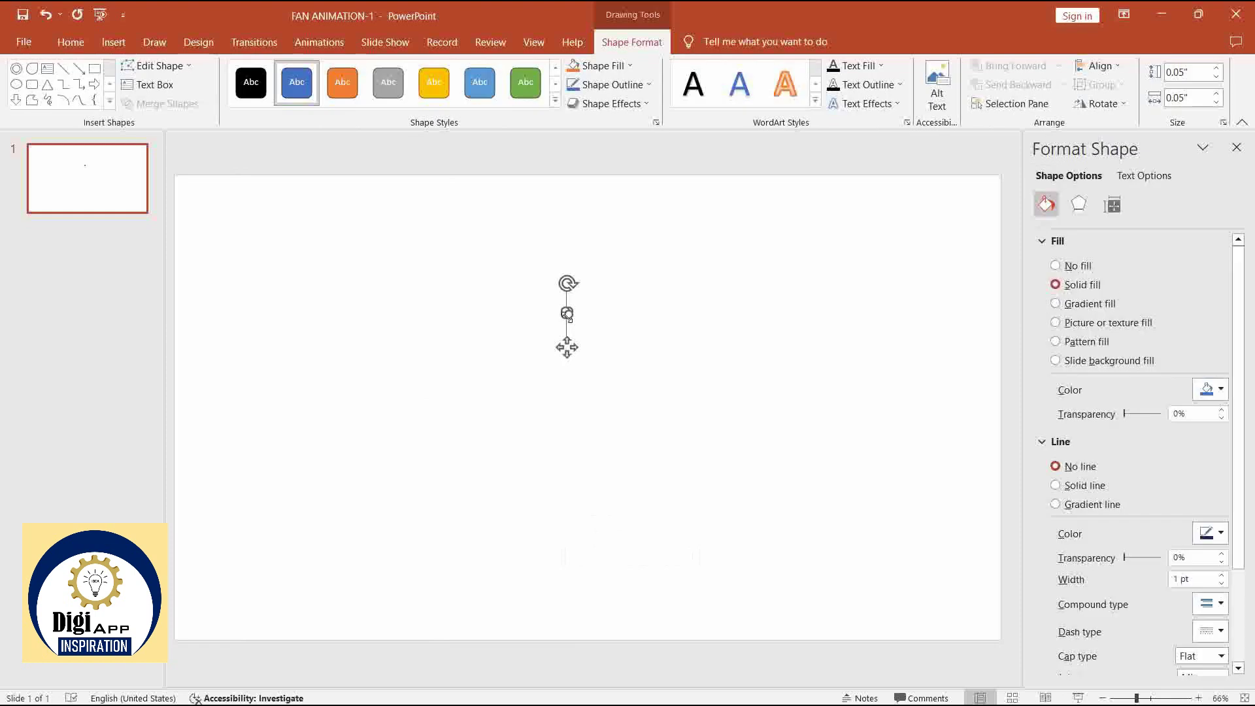
left_click_drag(568, 315, 624, 371)
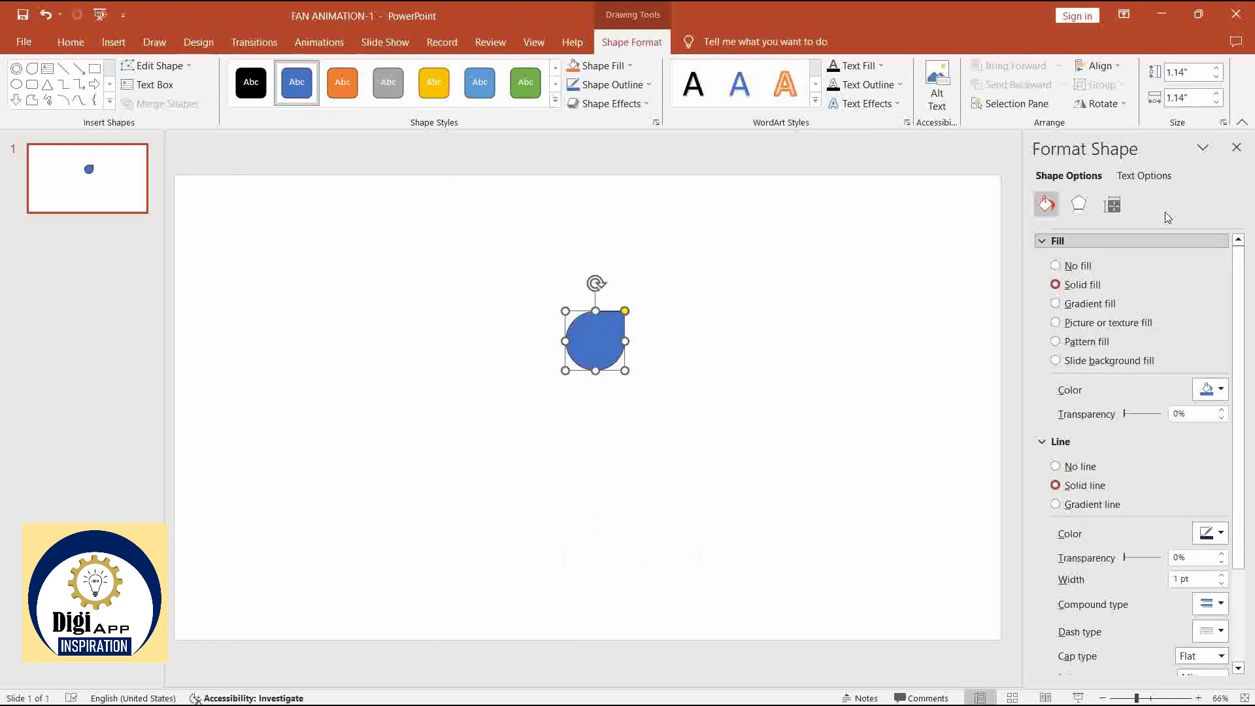
- Rotate the teardrop to -45° so it becomes a drop
left_click(1118, 208)
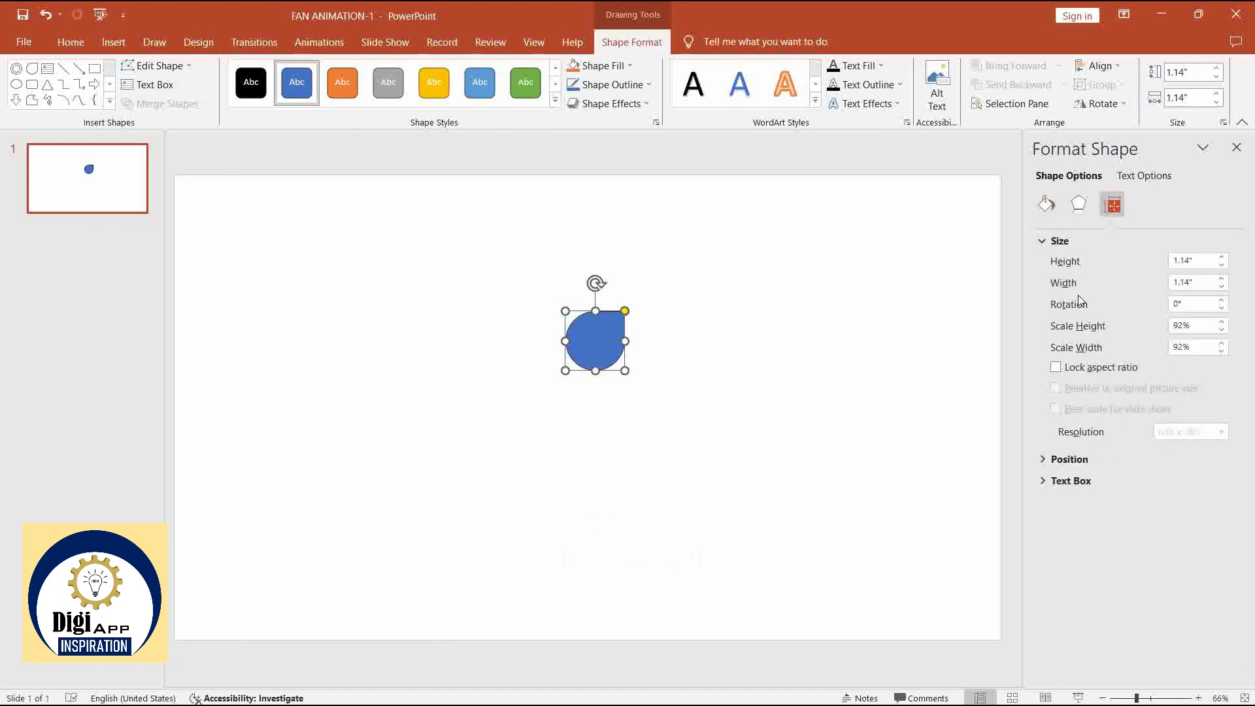
left_click(1186, 305)
type("-45")
key("Return")
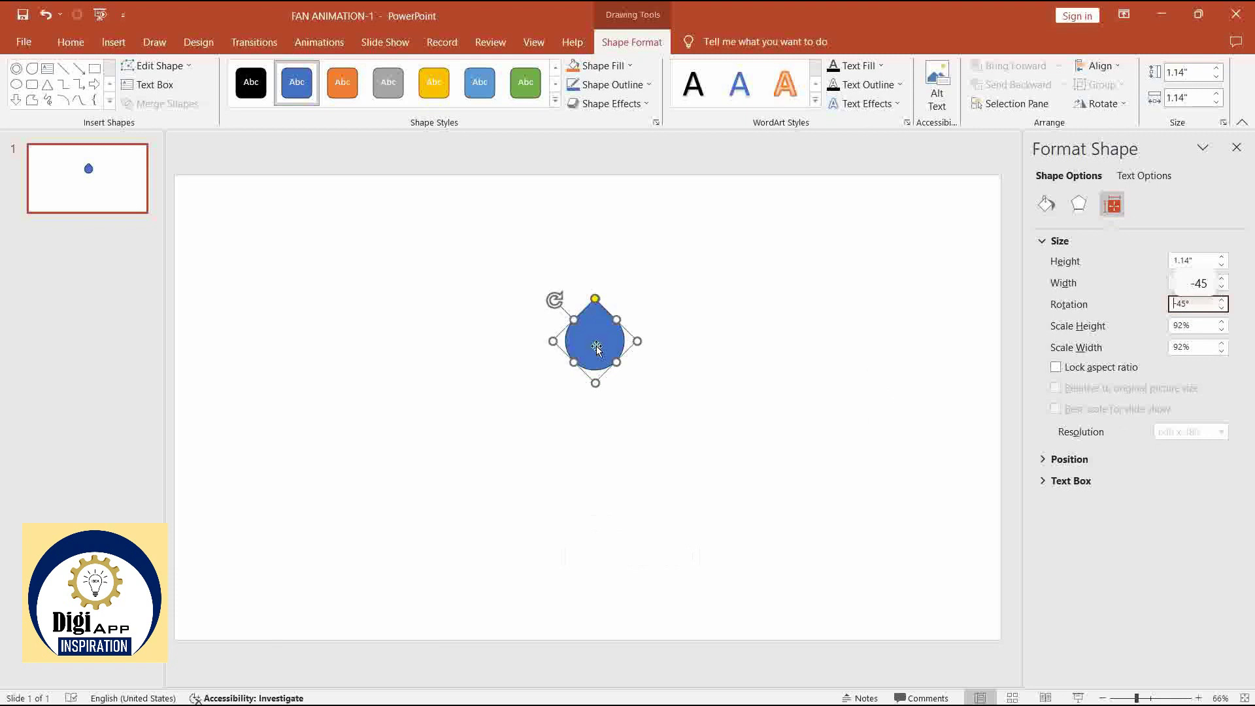
- Duplicate the drop, flip the original vertically, and stack the copy directly below it
key("ctrl+d")
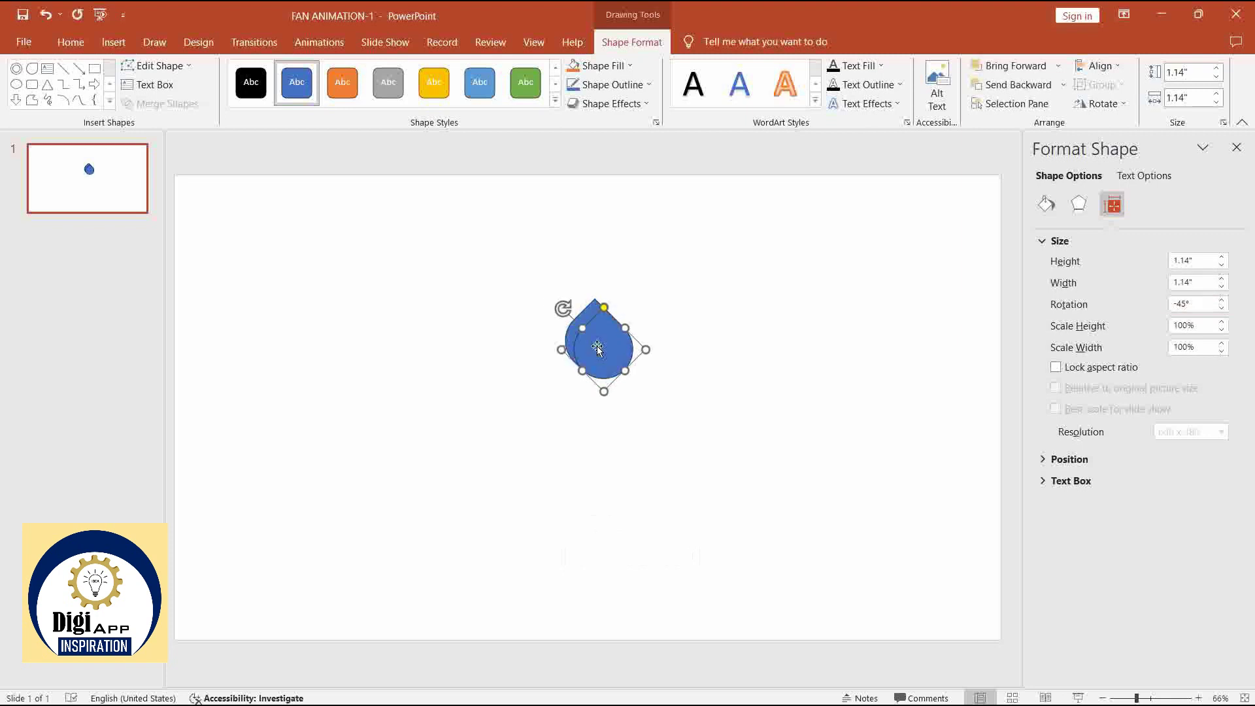
left_click_drag(597, 348, 684, 425)
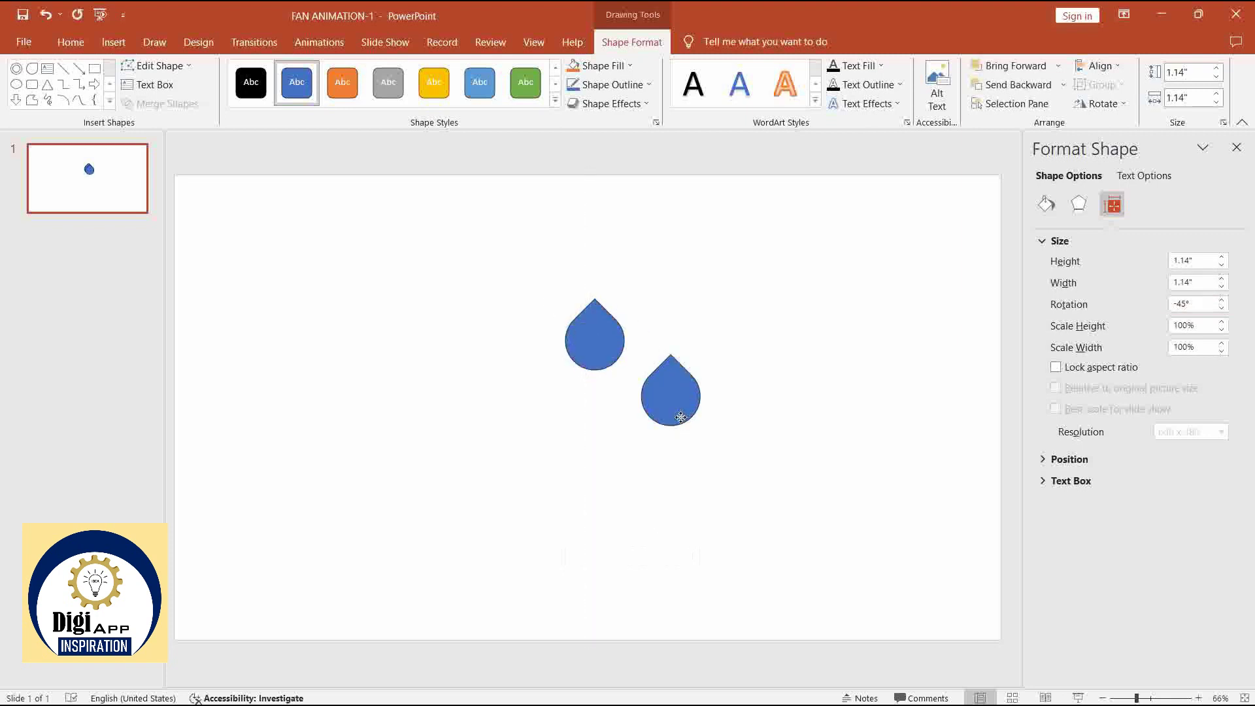
left_click(597, 336)
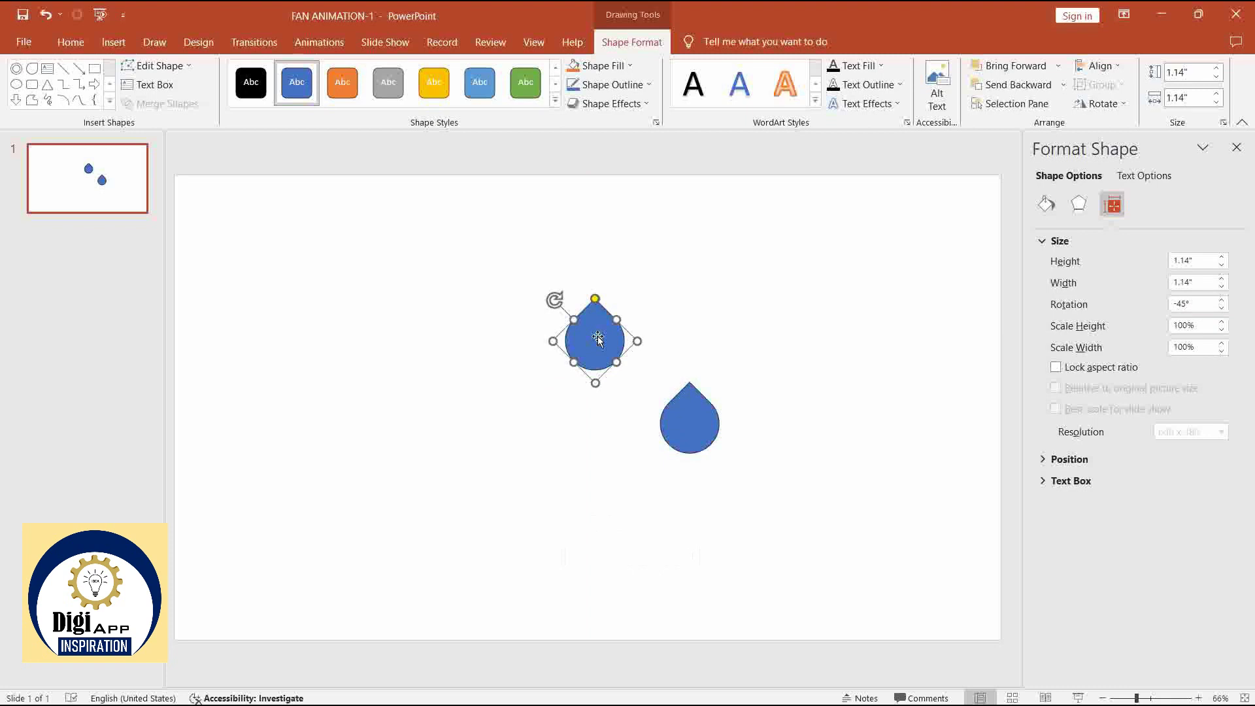
left_click(1109, 102)
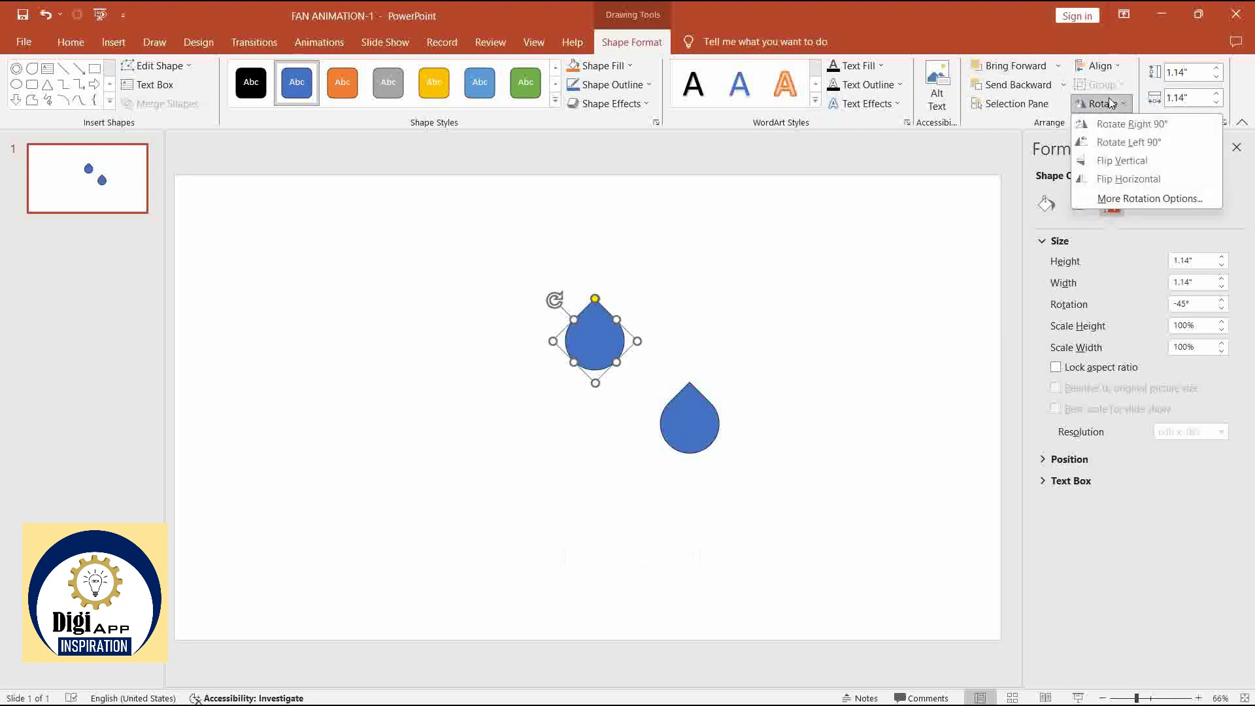
left_click(1122, 162)
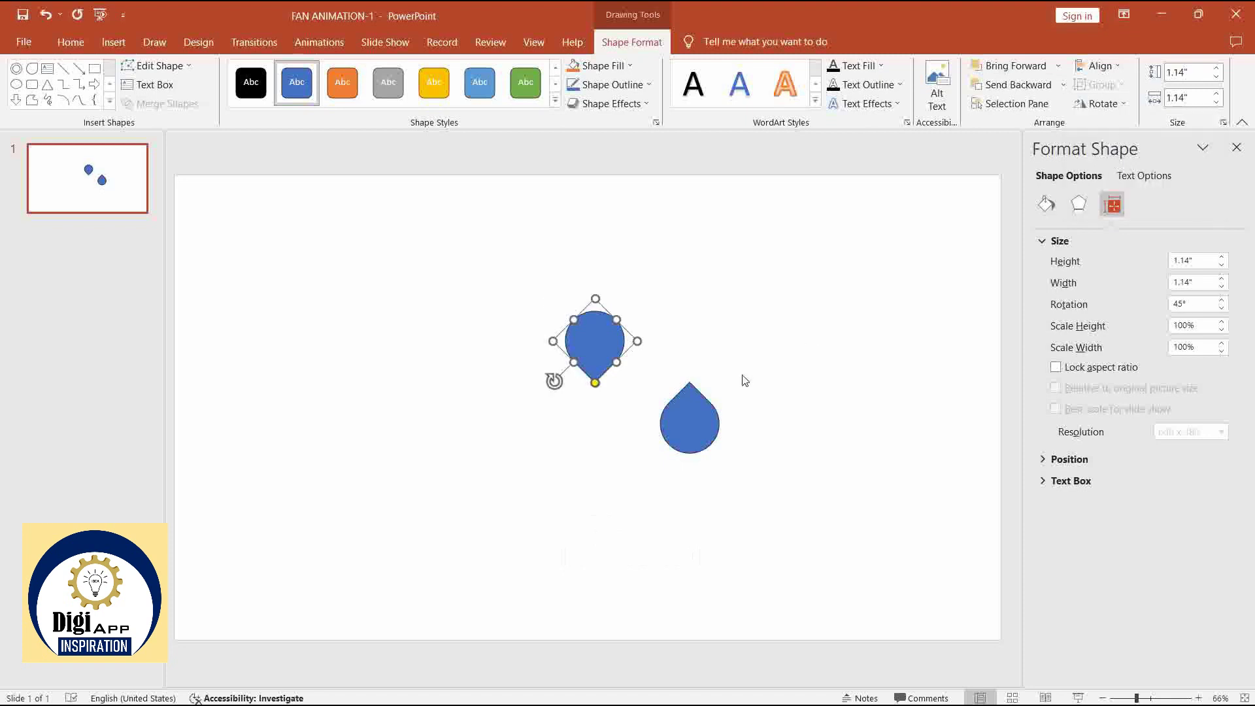
left_click(682, 442)
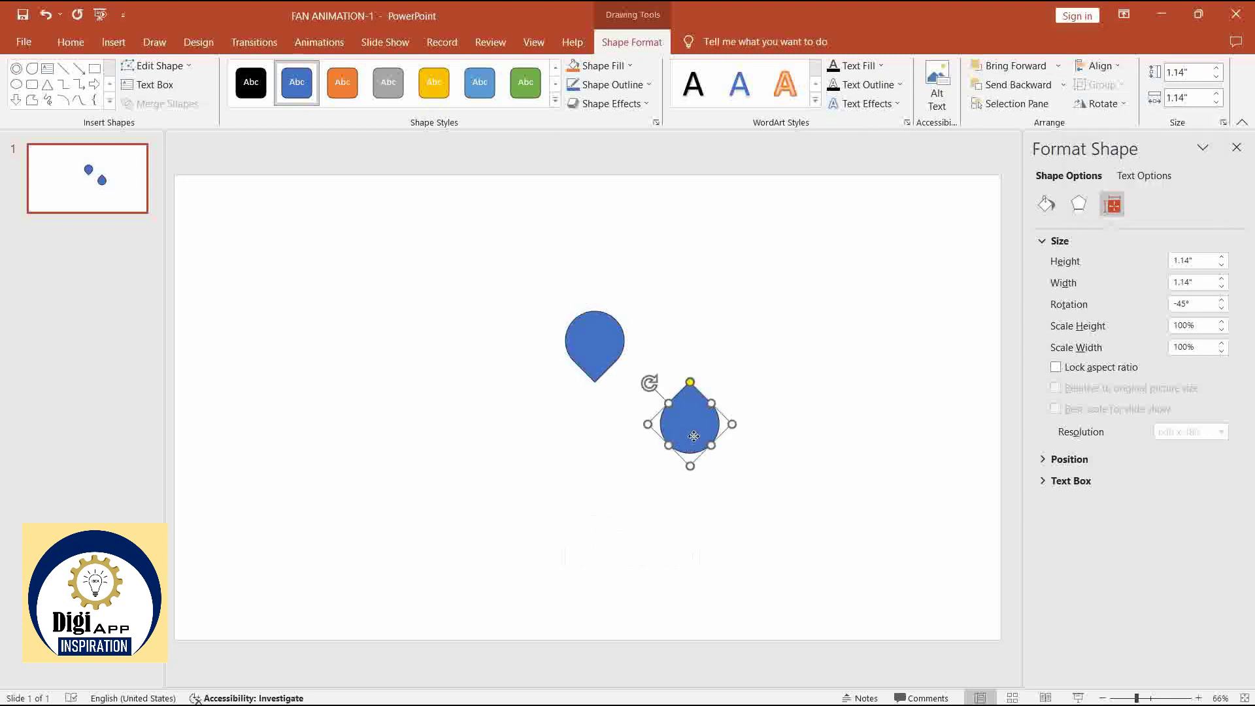
left_click_drag(682, 442, 595, 443)
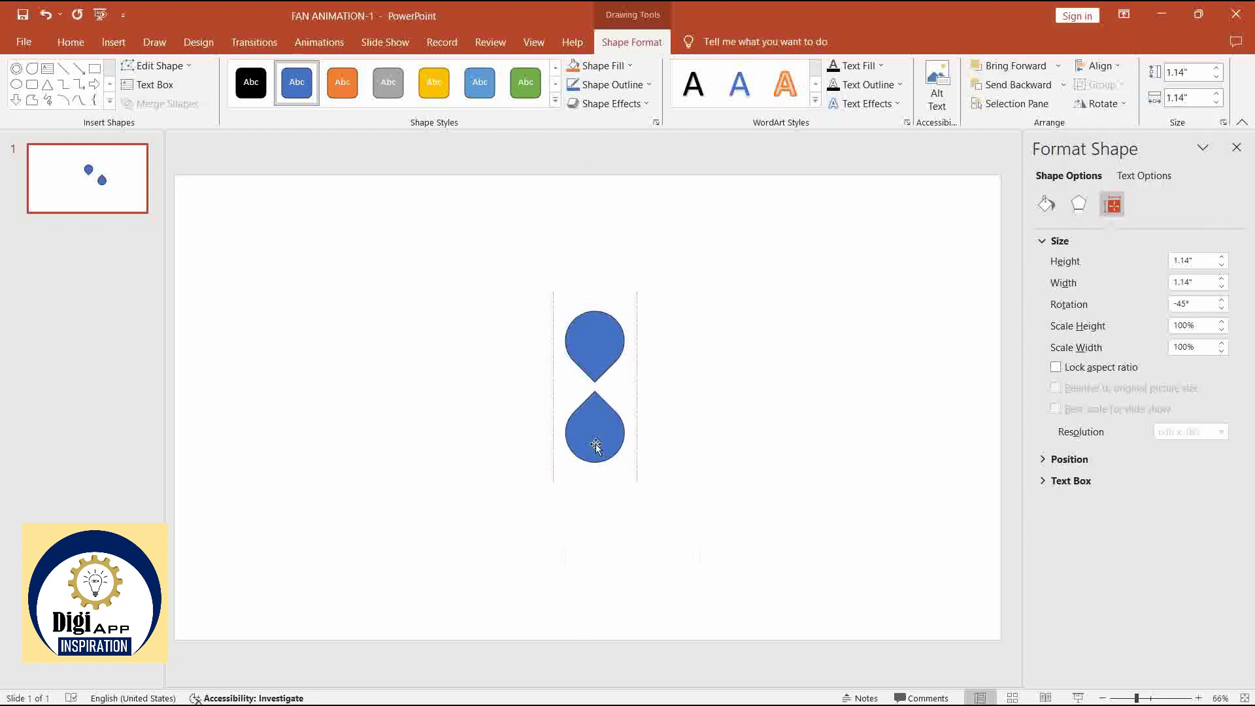
- Centre the two drops horizontally and group them into one pair
left_click(610, 358, "shift")
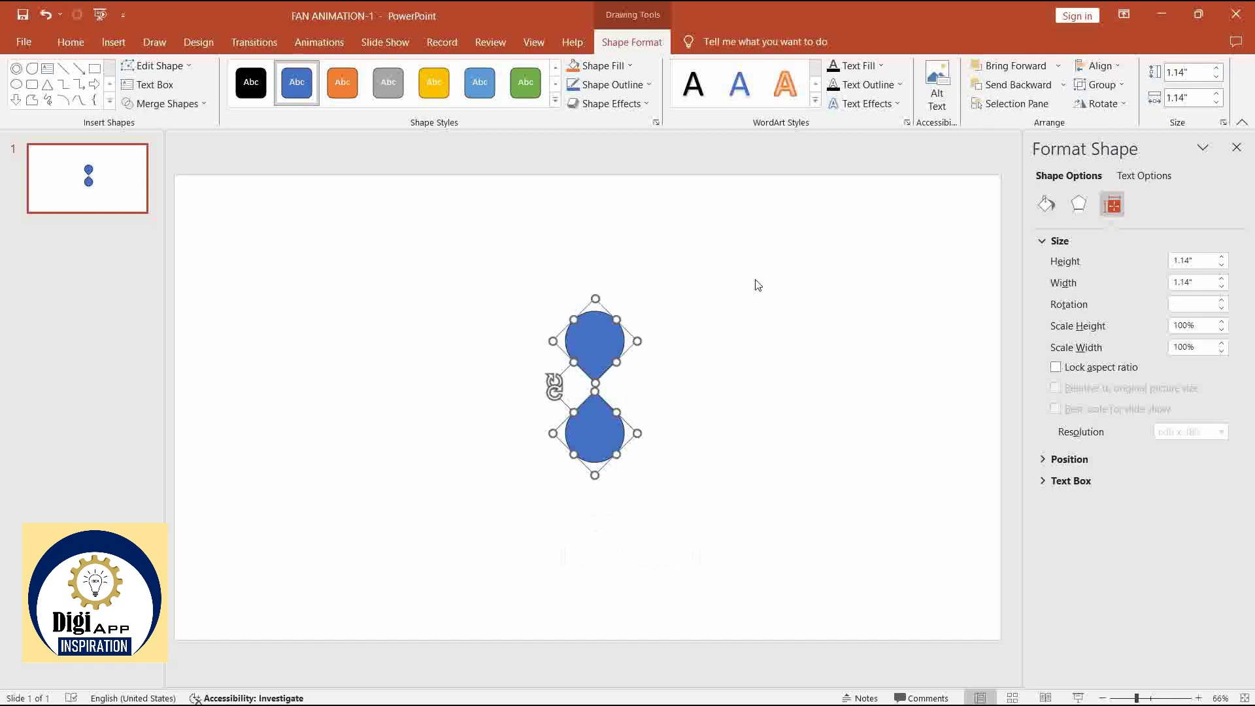
left_click(1118, 68)
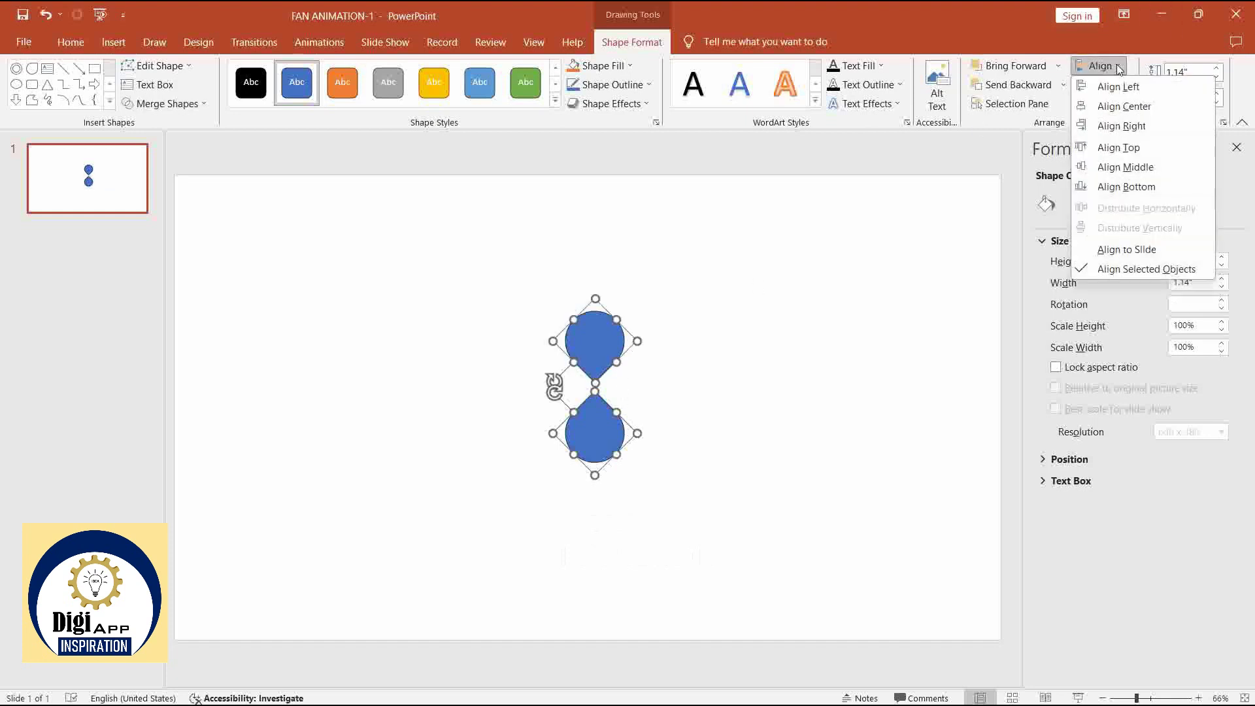
left_click(1116, 107)
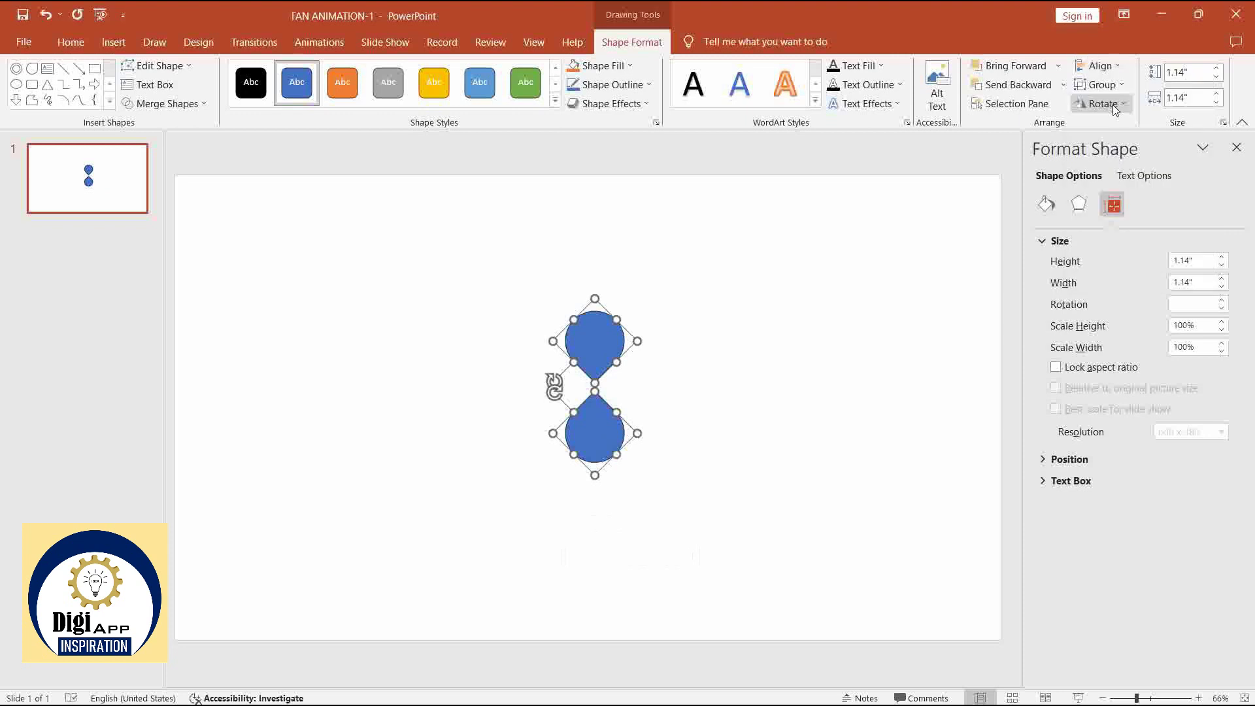
key("ctrl+g")
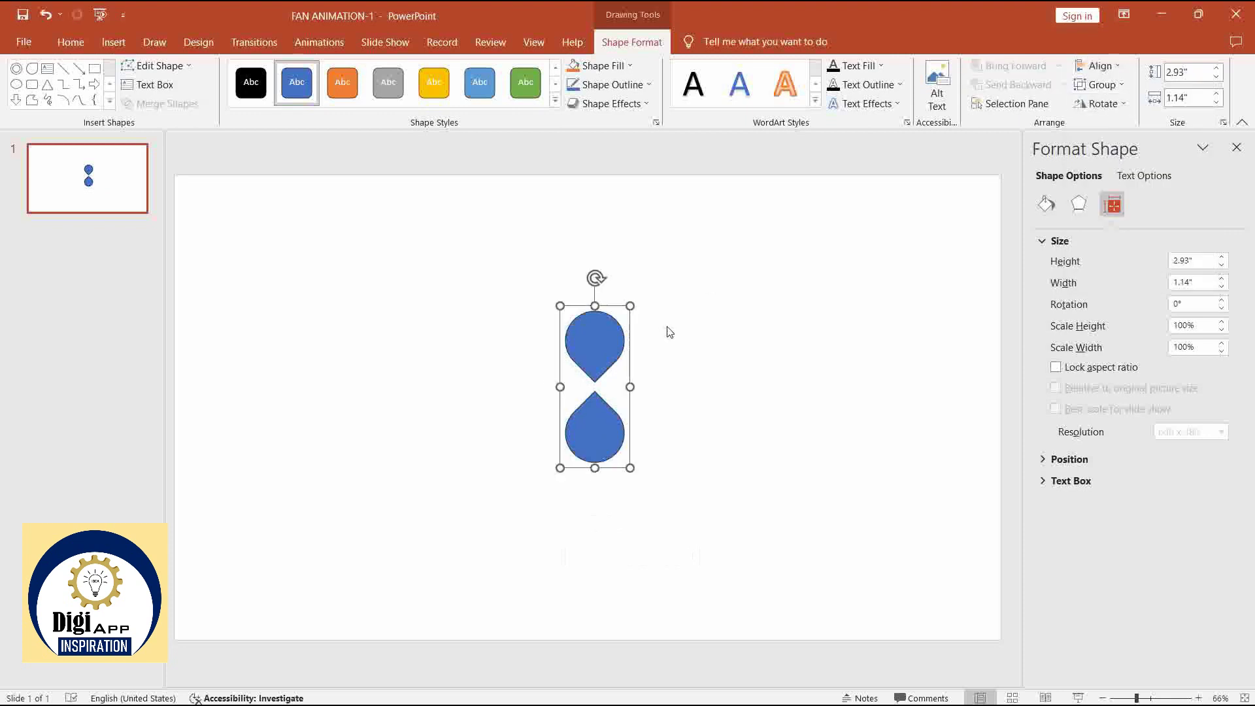
- Duplicate the grouped pair and rotate the copy to 90°
key("ctrl+d")
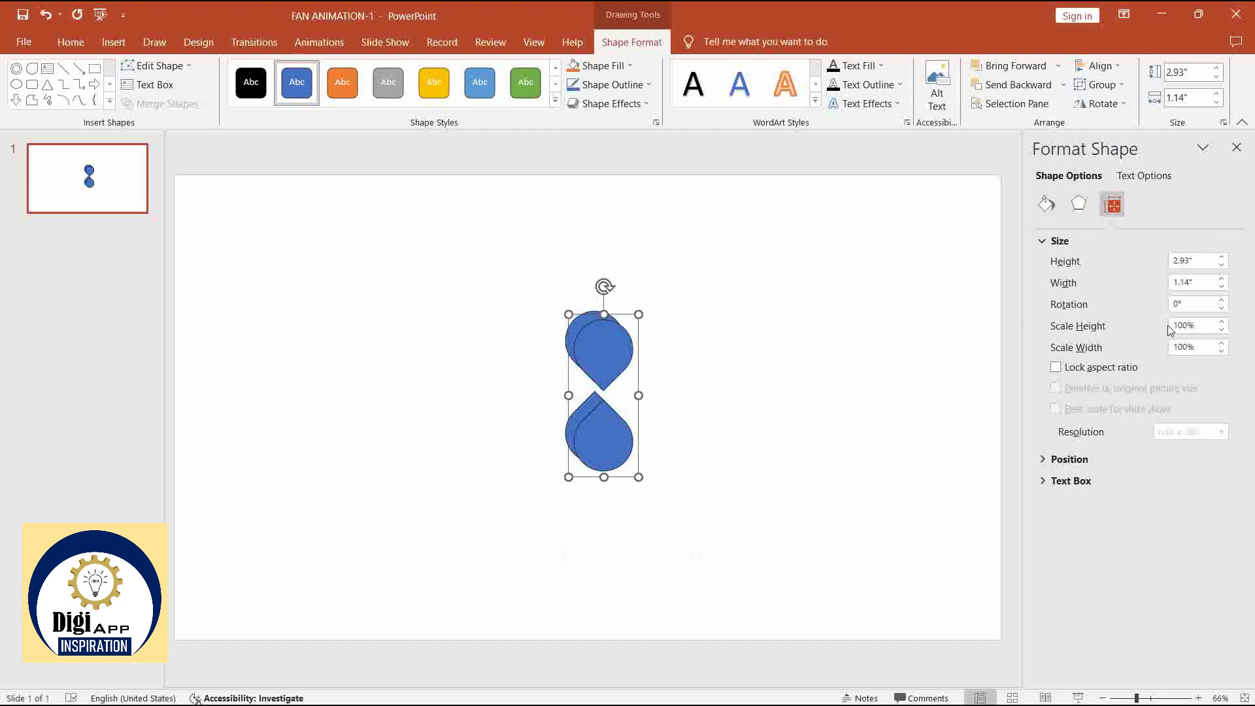
left_click_drag(1196, 305, 1124, 311)
type("90")
key("Return")
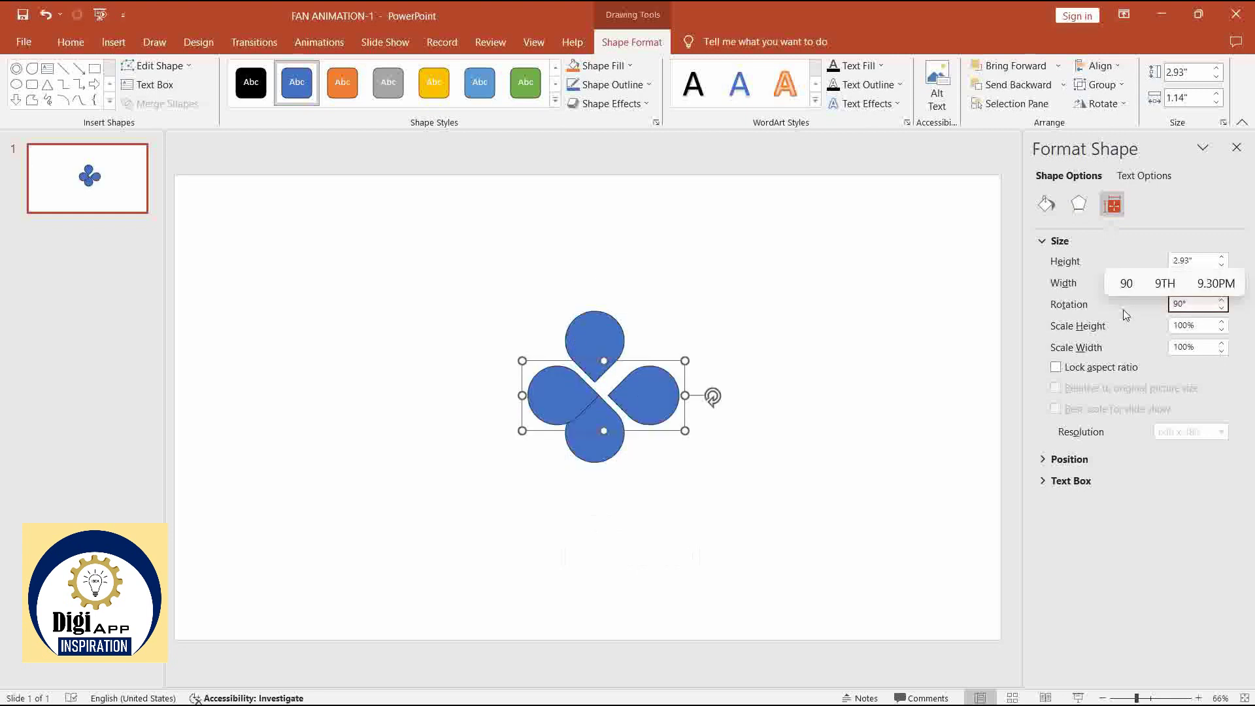
- Align both pairs centre and middle into a cross, then ungroup into separate petals
left_click(590, 324, "shift")
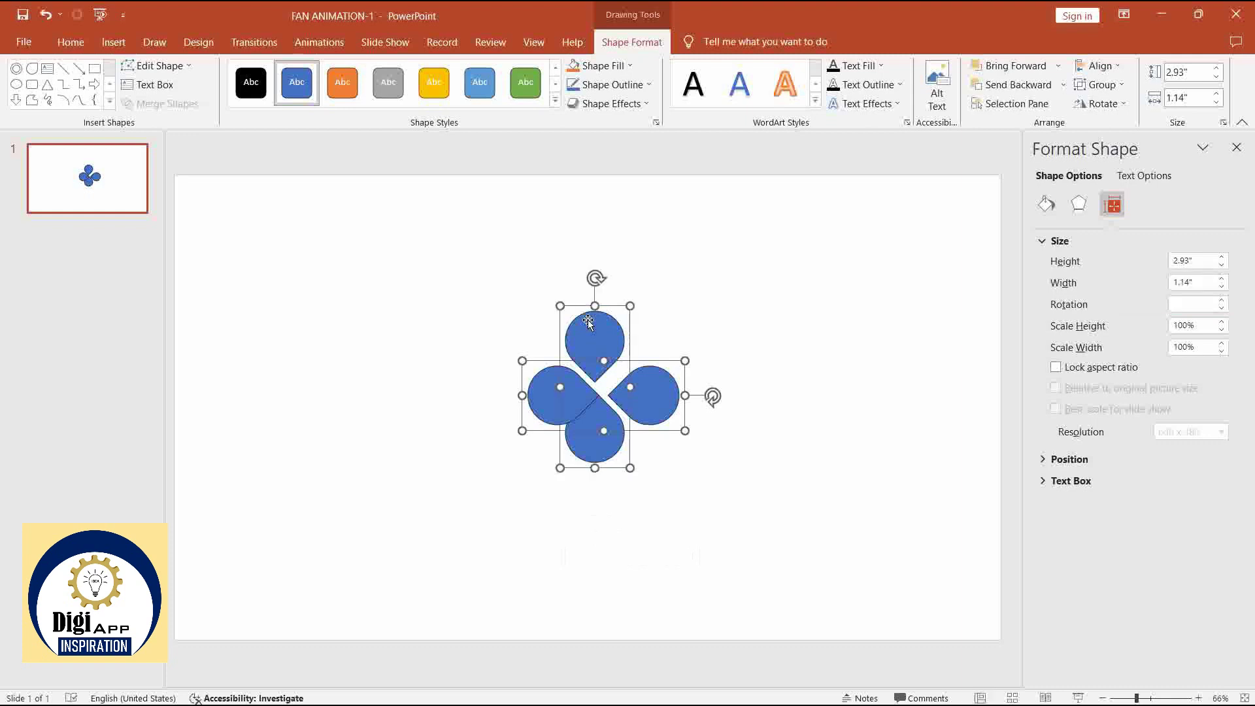
left_click(1098, 66)
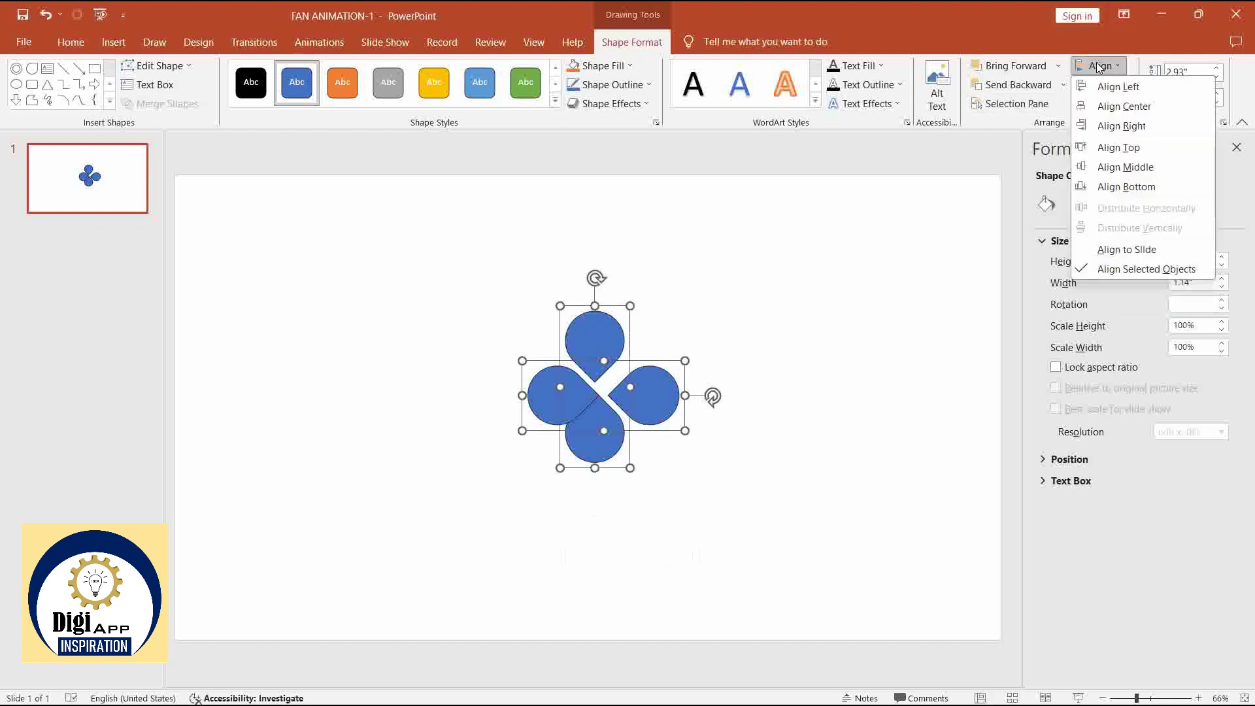
left_click(1105, 106)
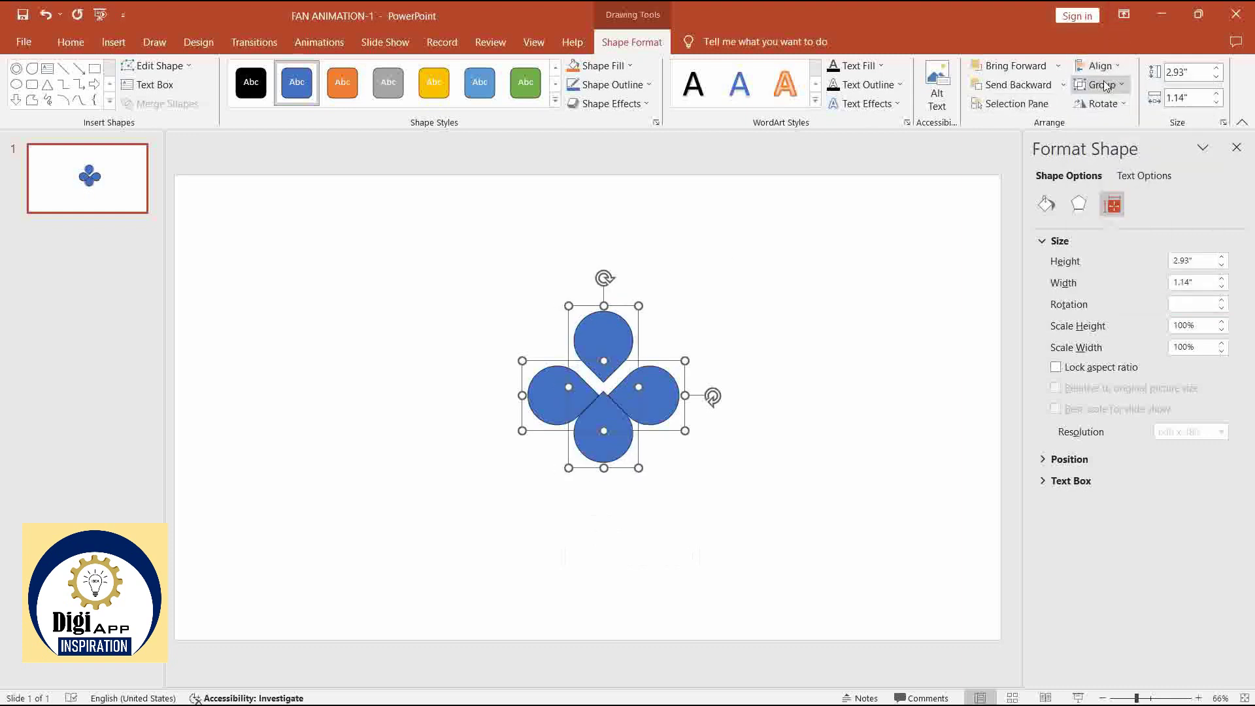
left_click(1104, 68)
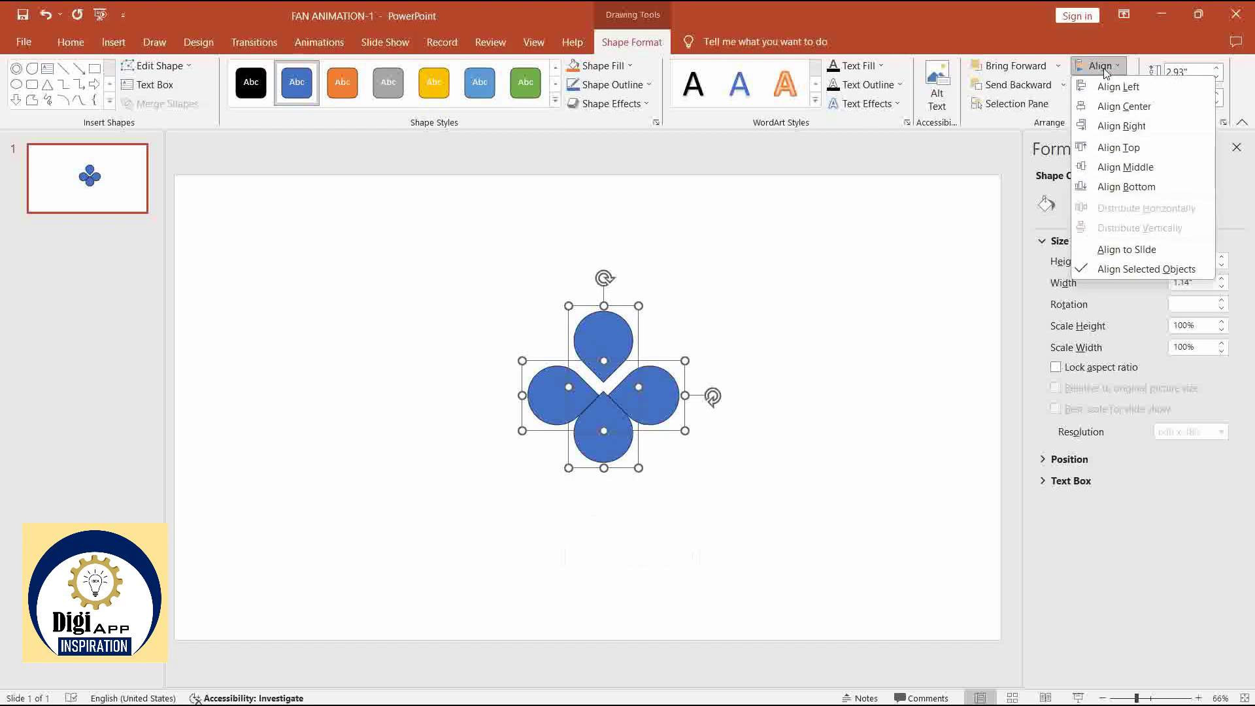
left_click(1122, 165)
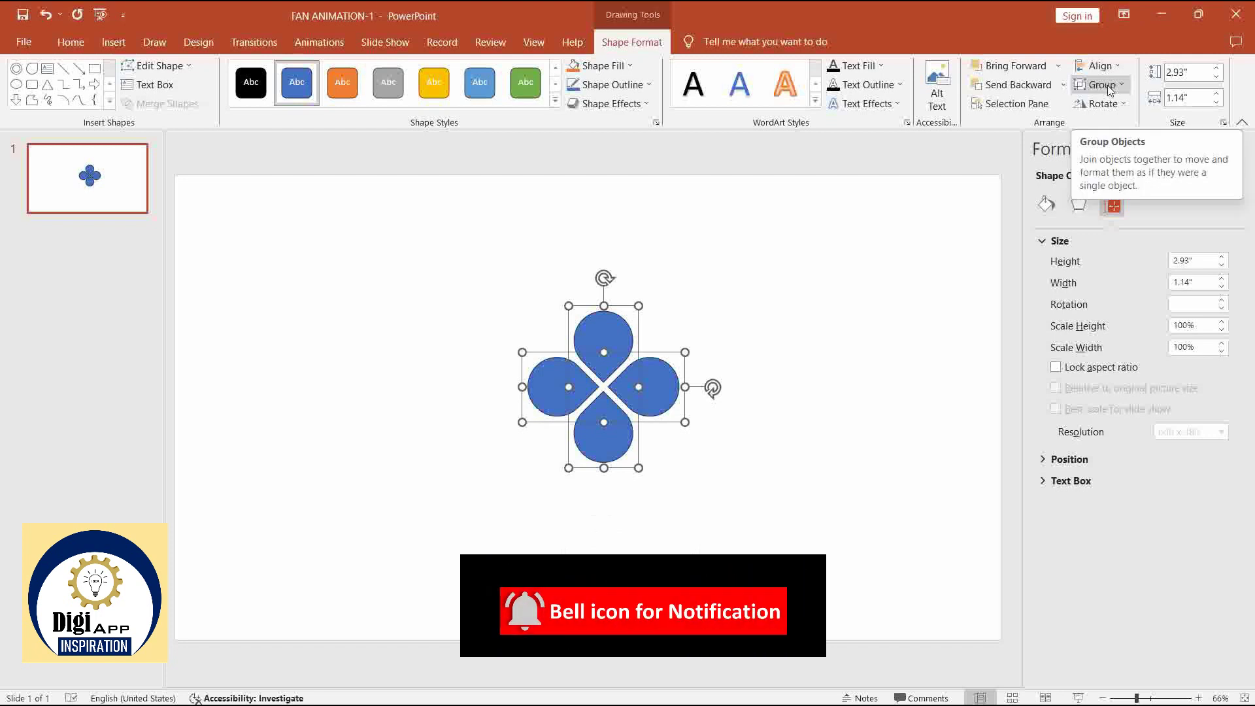
left_click(1107, 85)
left_click(1099, 149)
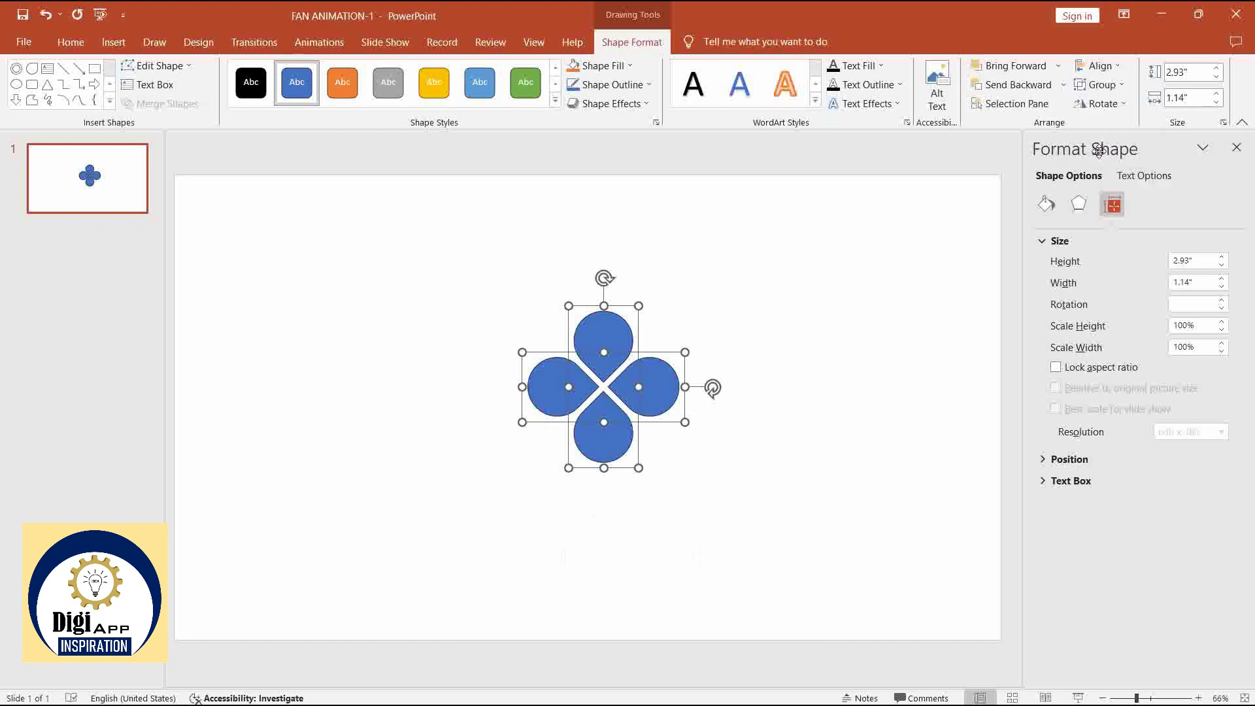
- Combine all four petals into one 2.41" blade shape and shift it up and right
left_click(717, 301)
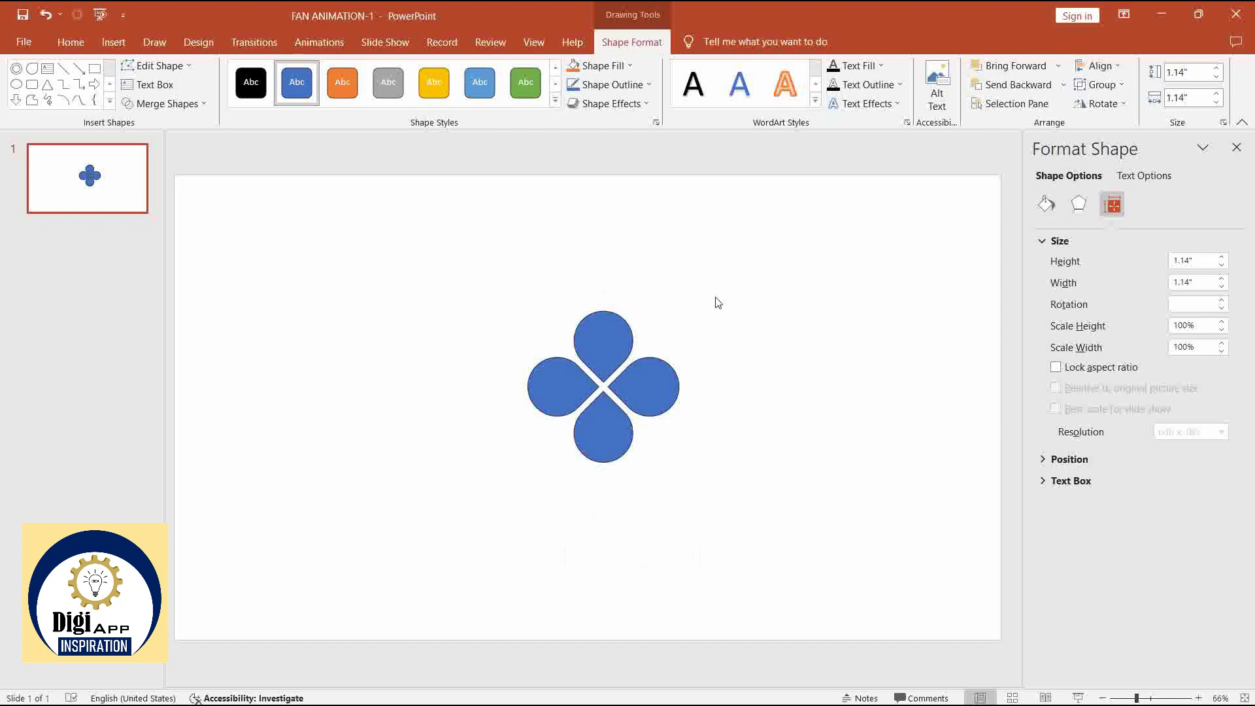
key("ctrl+a")
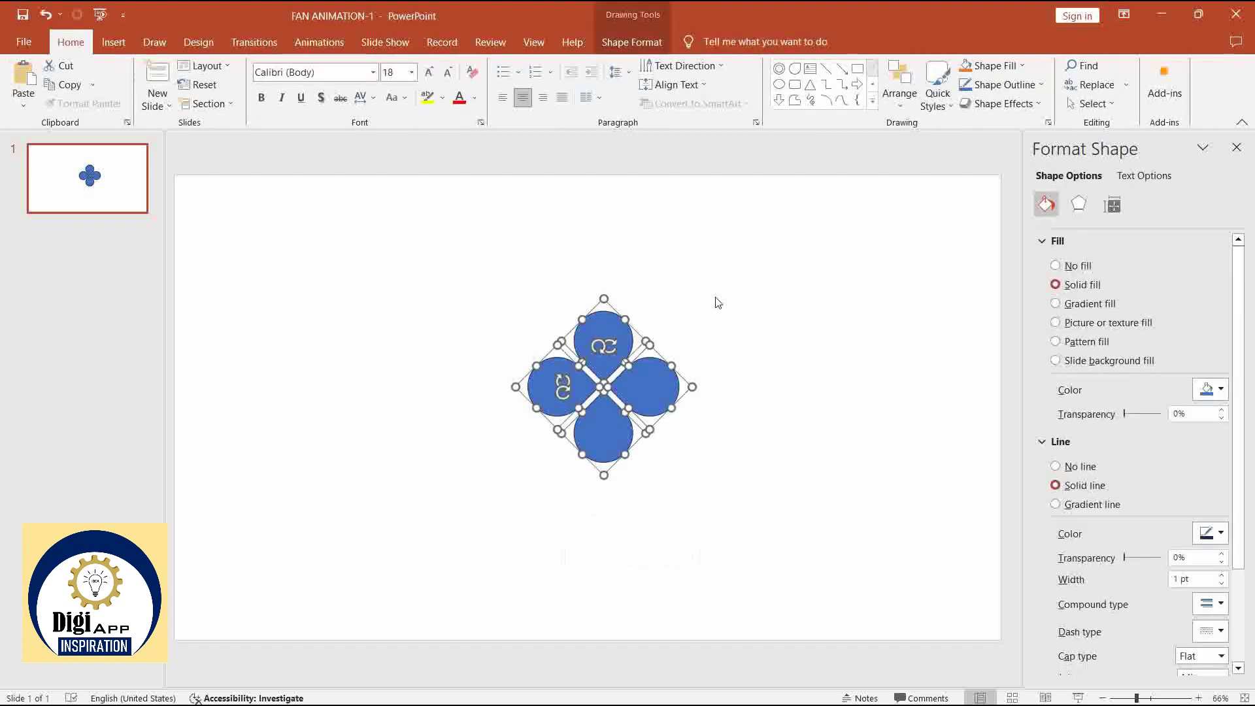
left_click(647, 44)
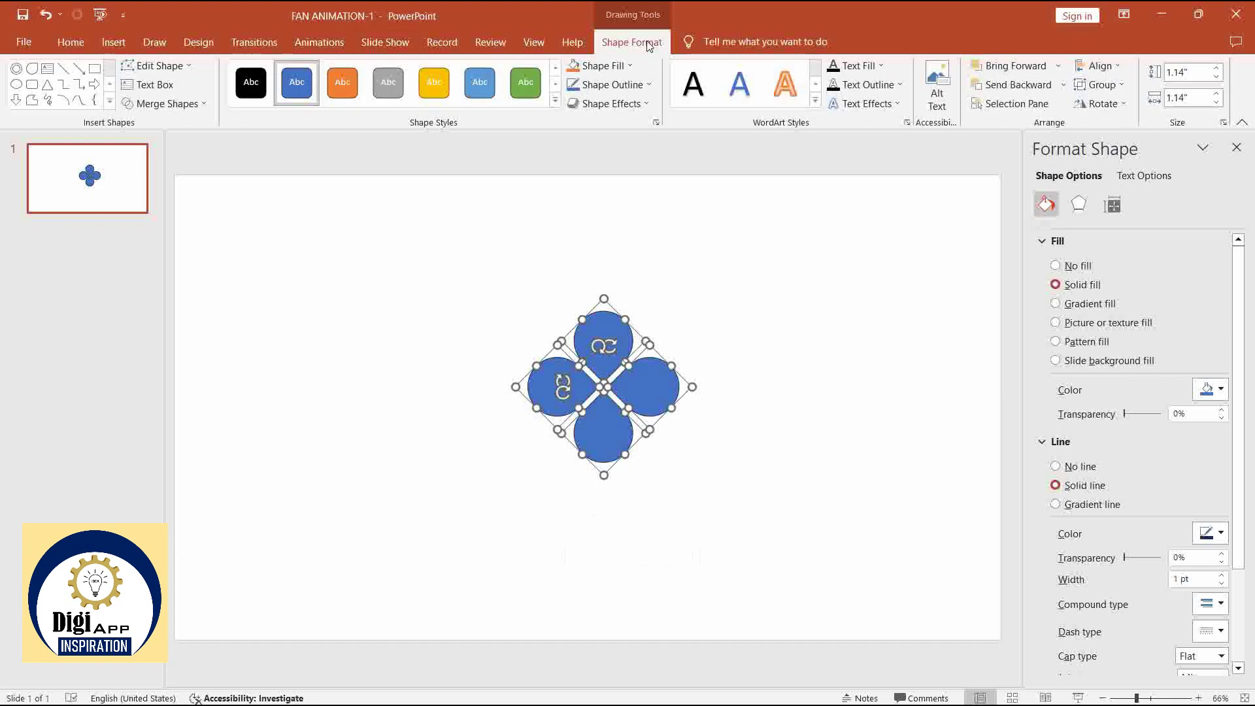
left_click(163, 104)
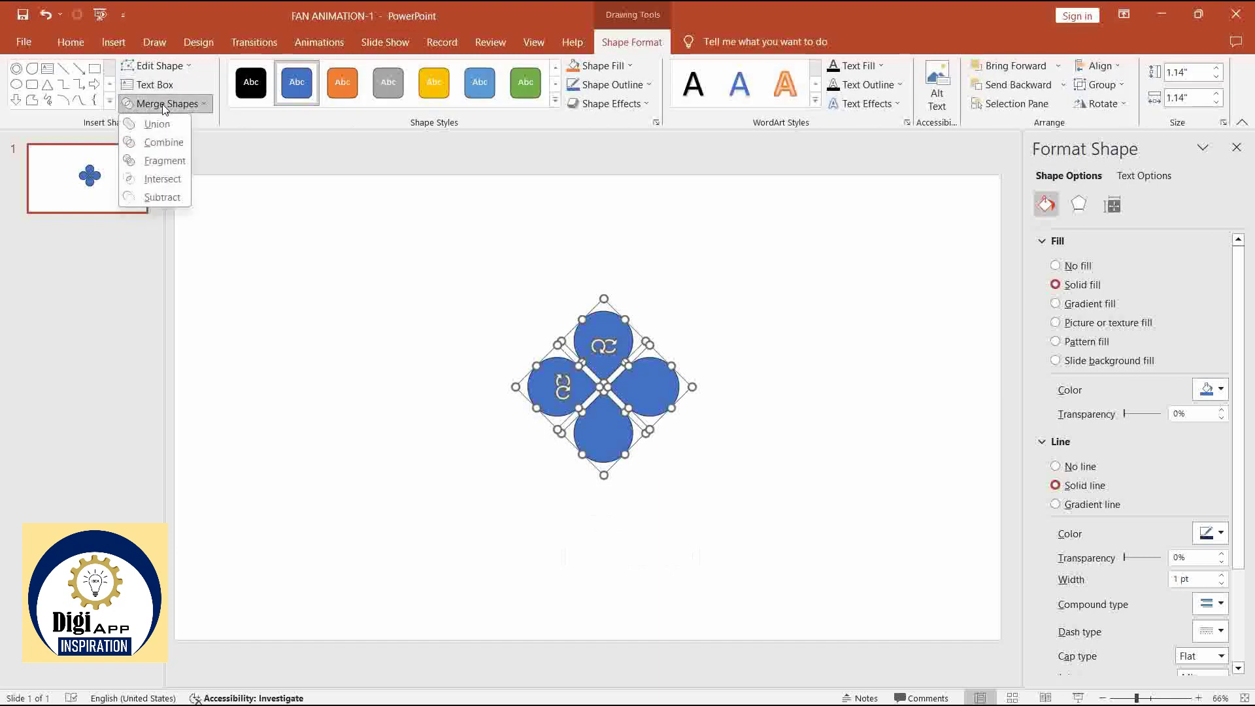
left_click(162, 142)
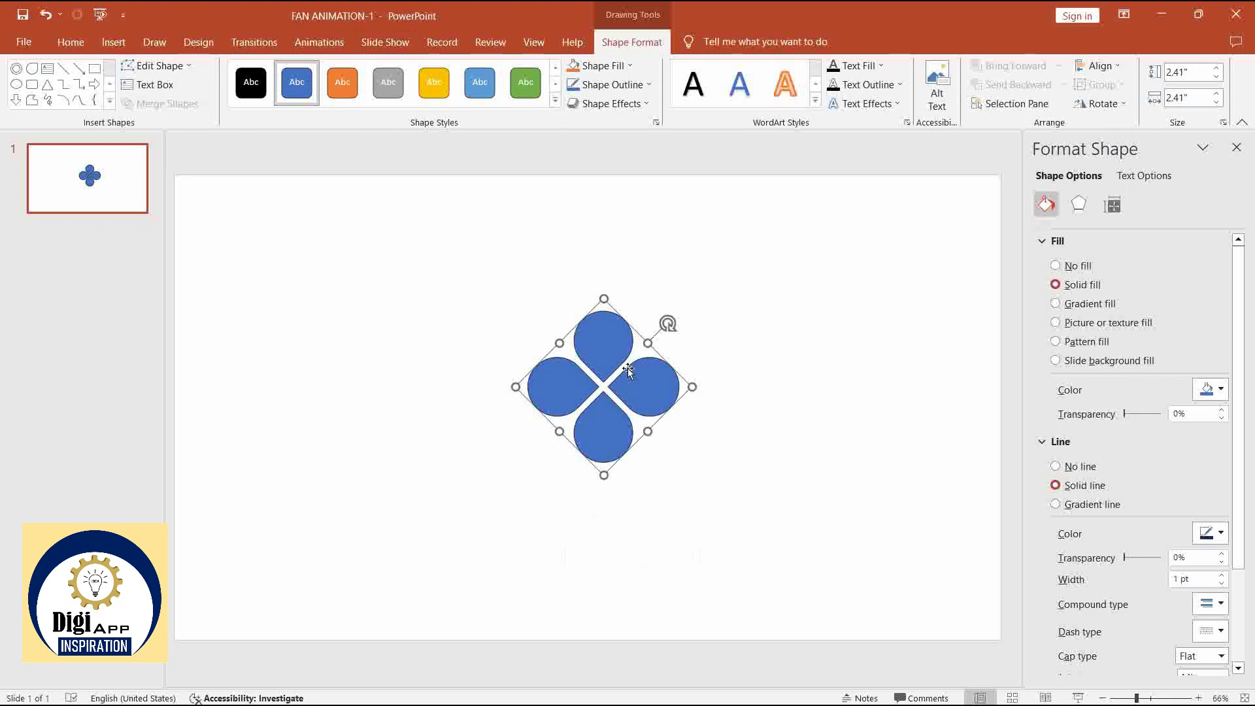
left_click_drag(640, 387, 709, 326)
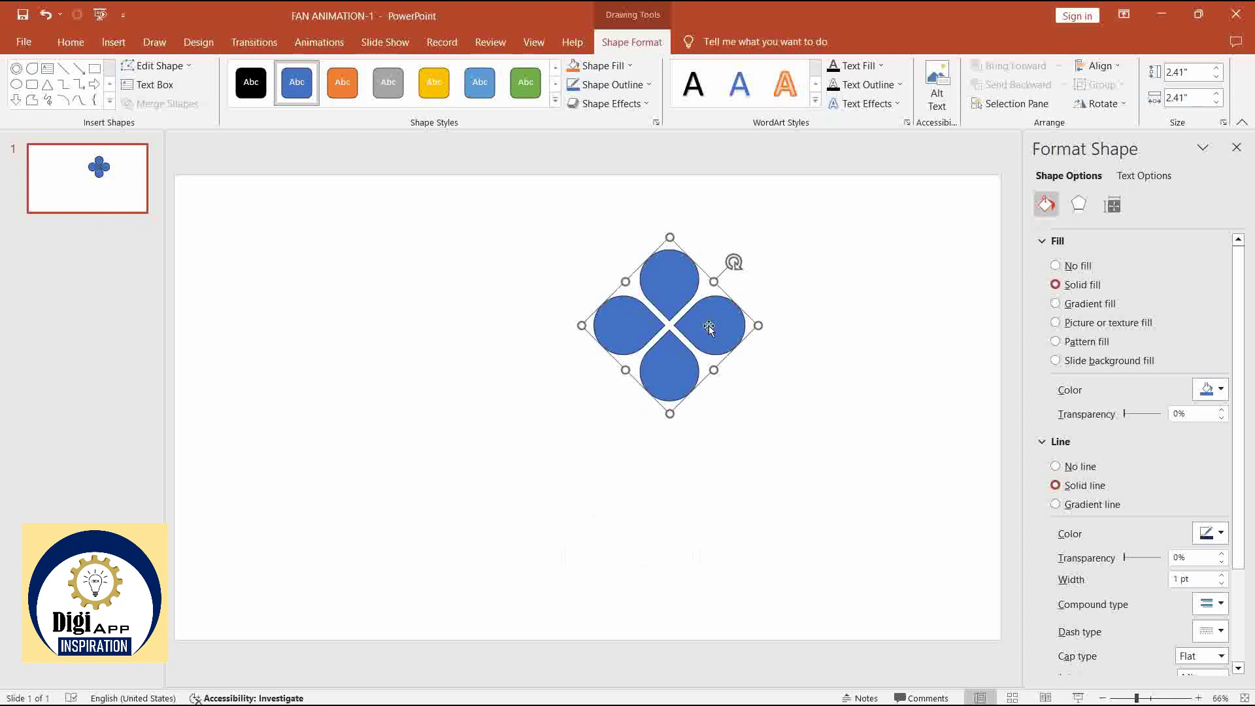
left_click(519, 393)
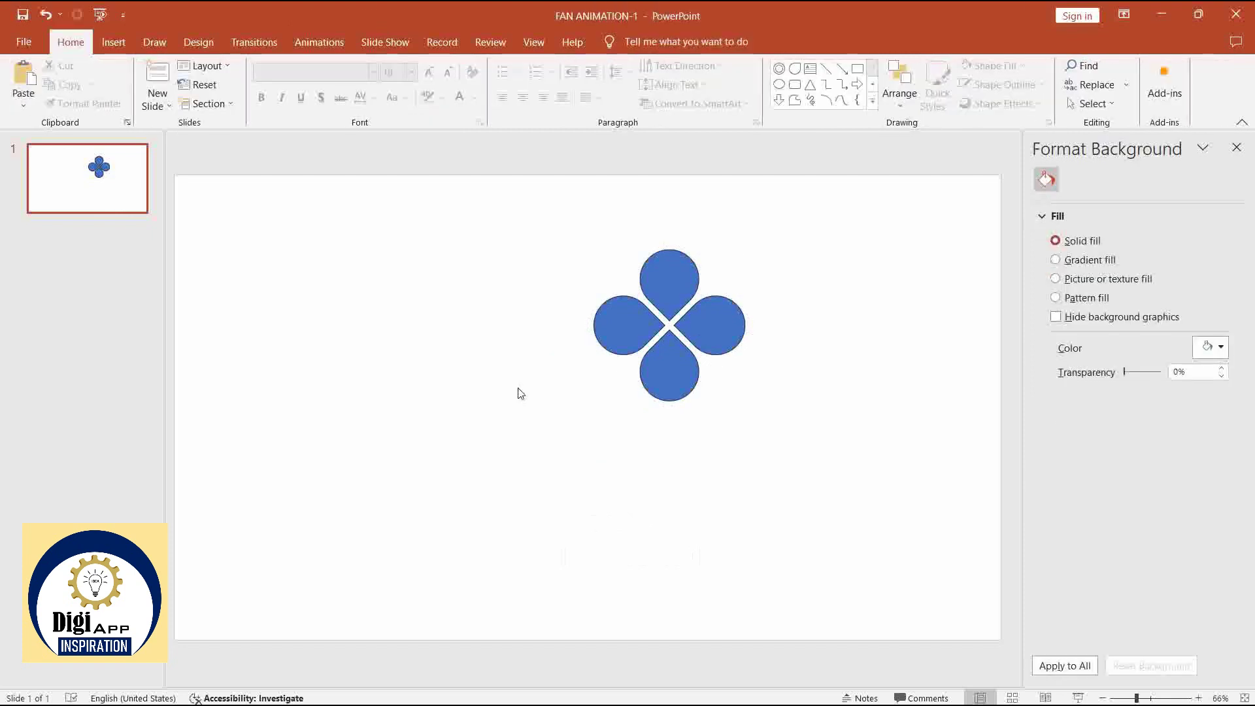
- Fill the blade shape with a dark blue radial preset gradient and remove its outline
left_click(675, 297)
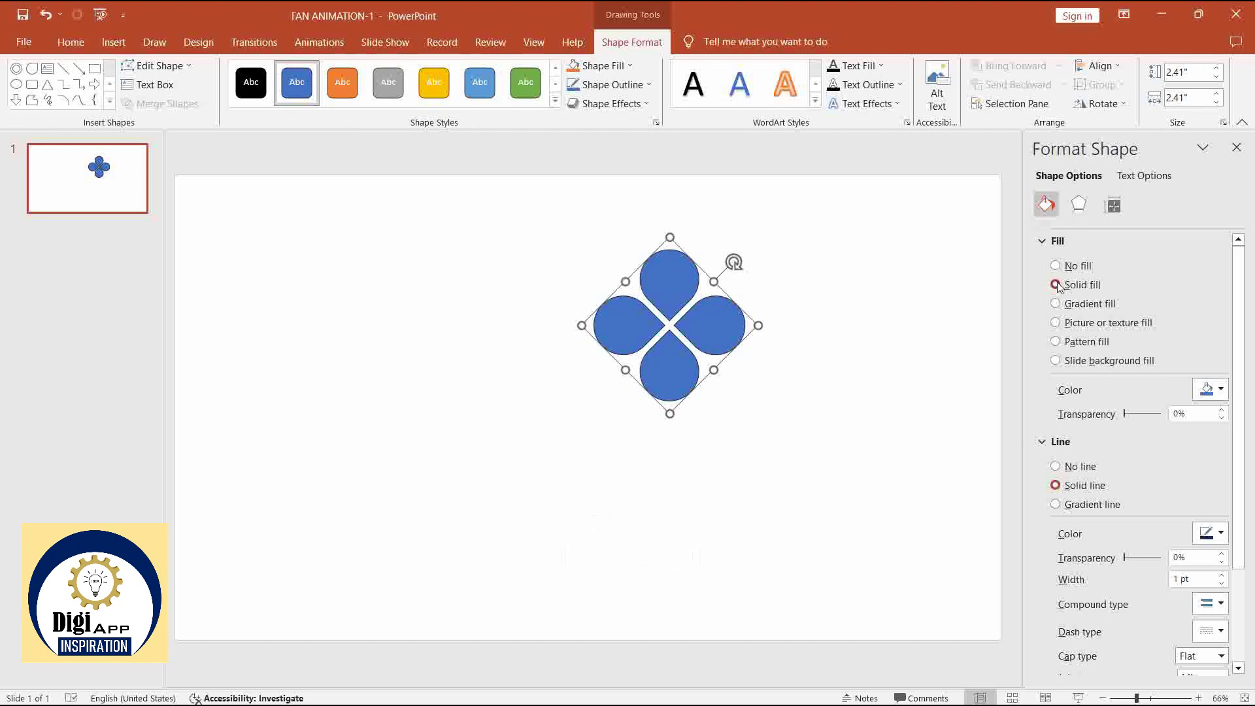
left_click(1085, 305)
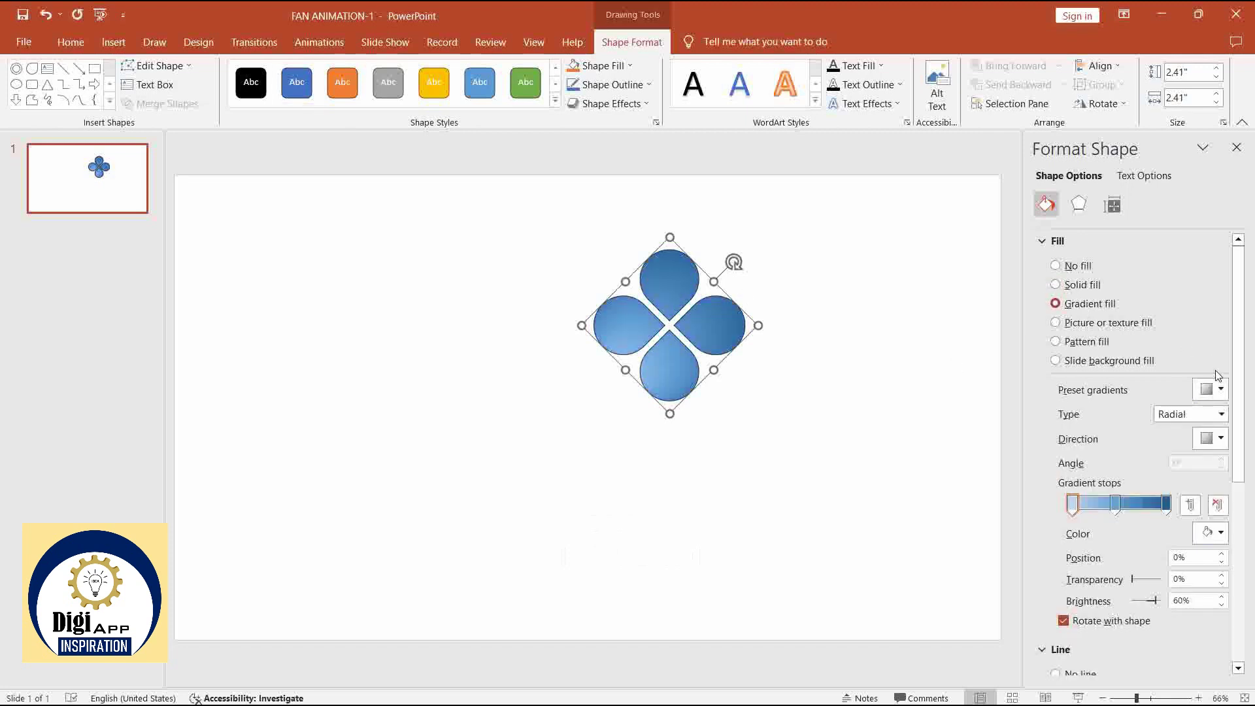
left_click(1217, 390)
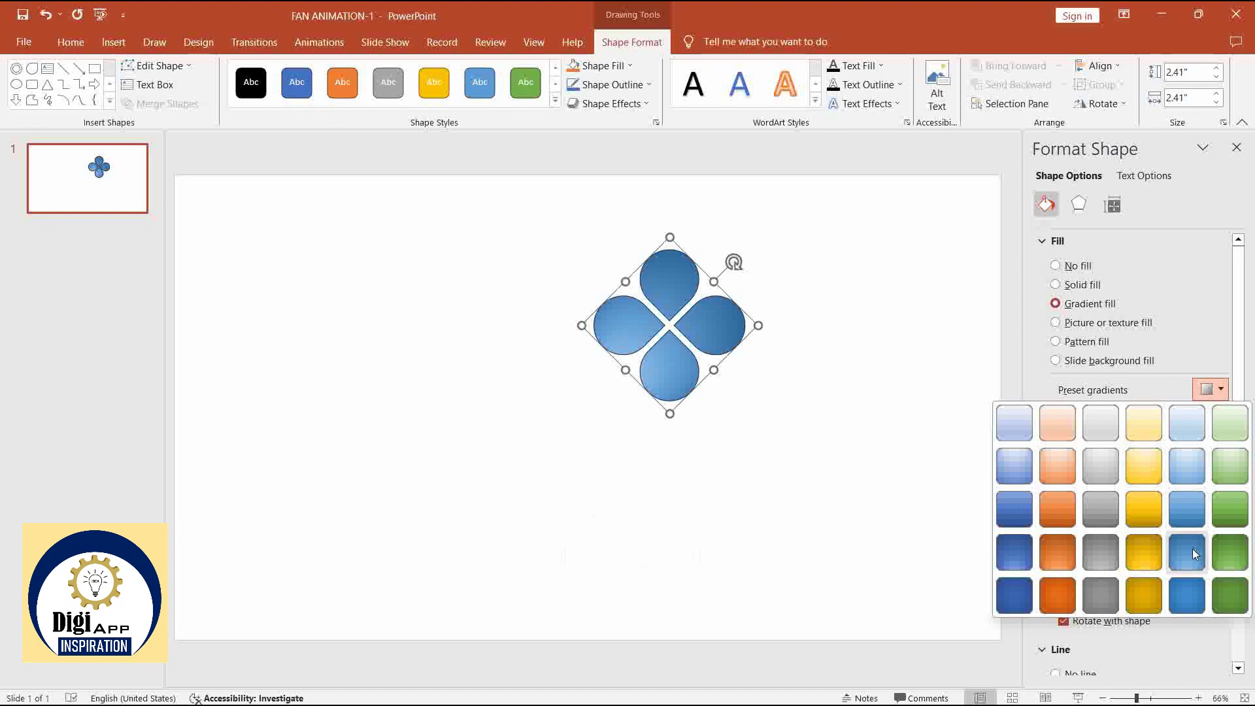
left_click(1188, 605)
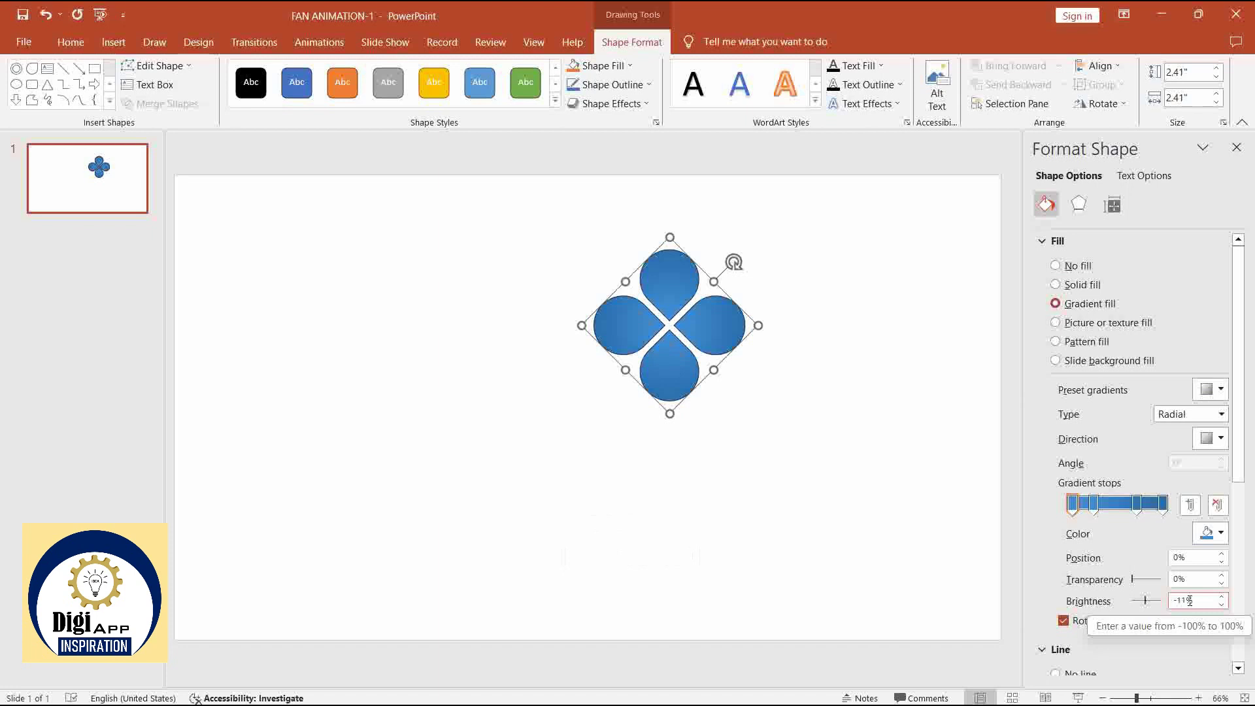
left_click(1080, 673)
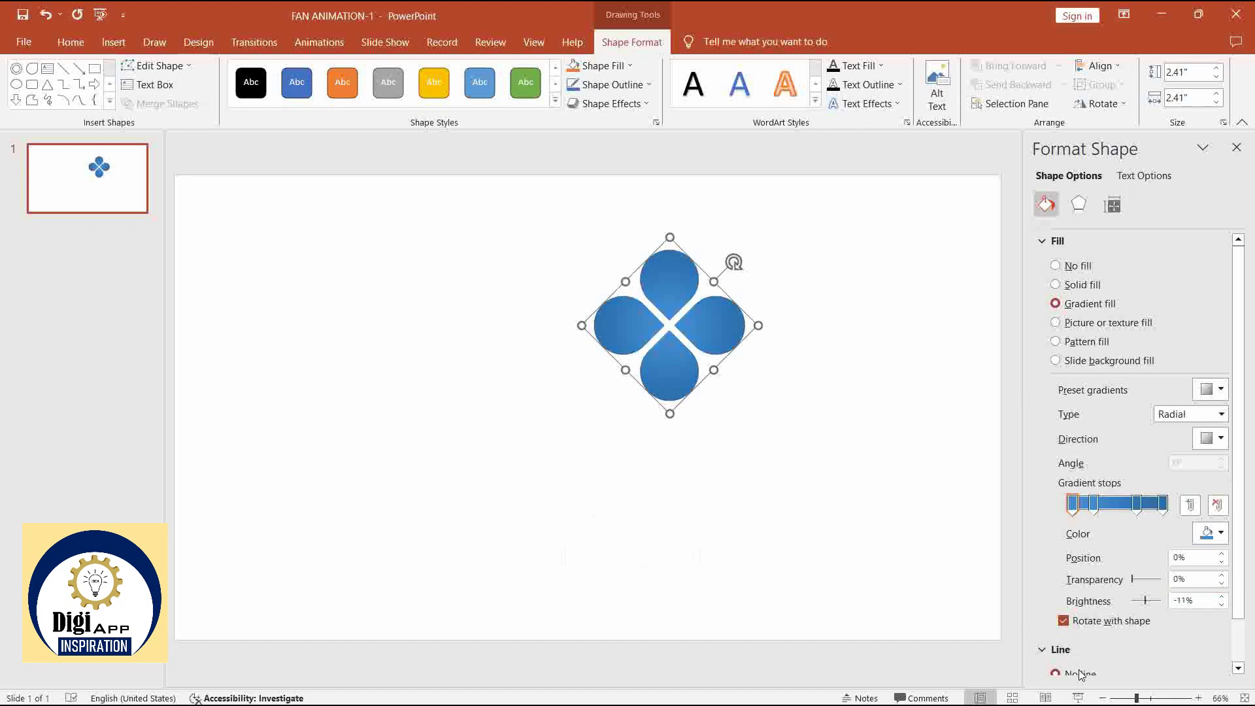
left_click(1079, 205)
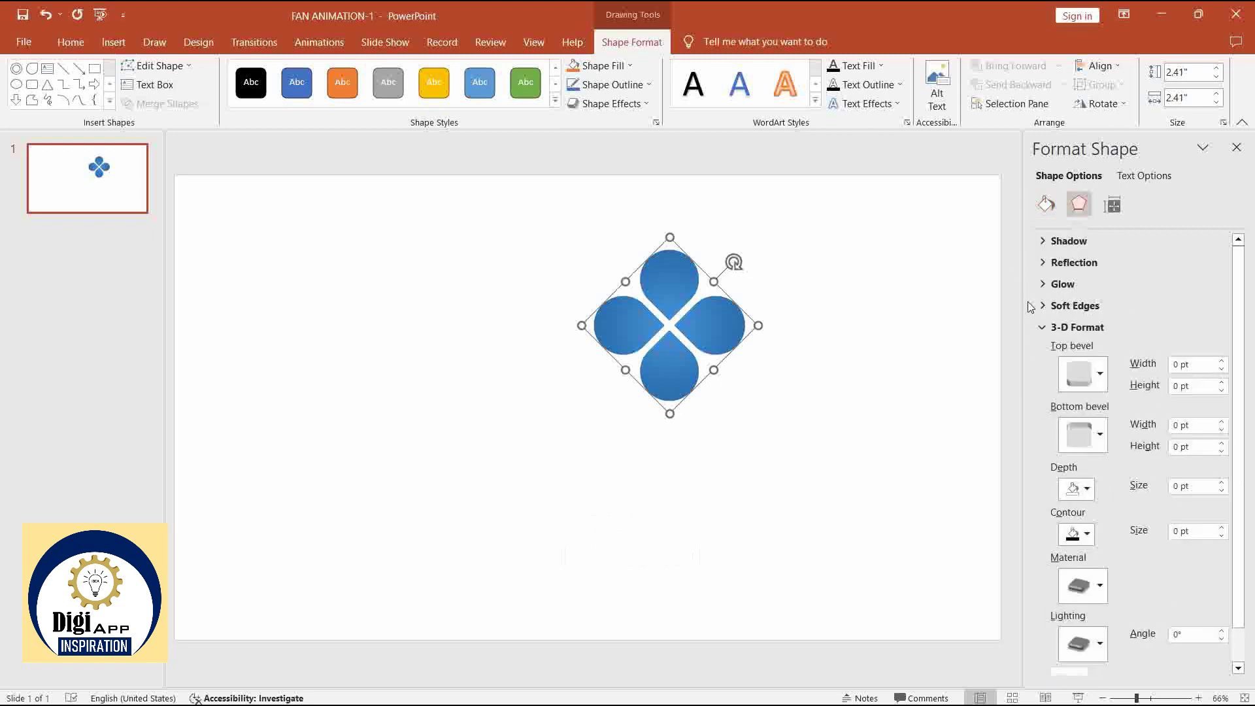
- Give the blades an 8 pt by 6 pt top bevel, a standard material and neutral lighting
left_click(1098, 381)
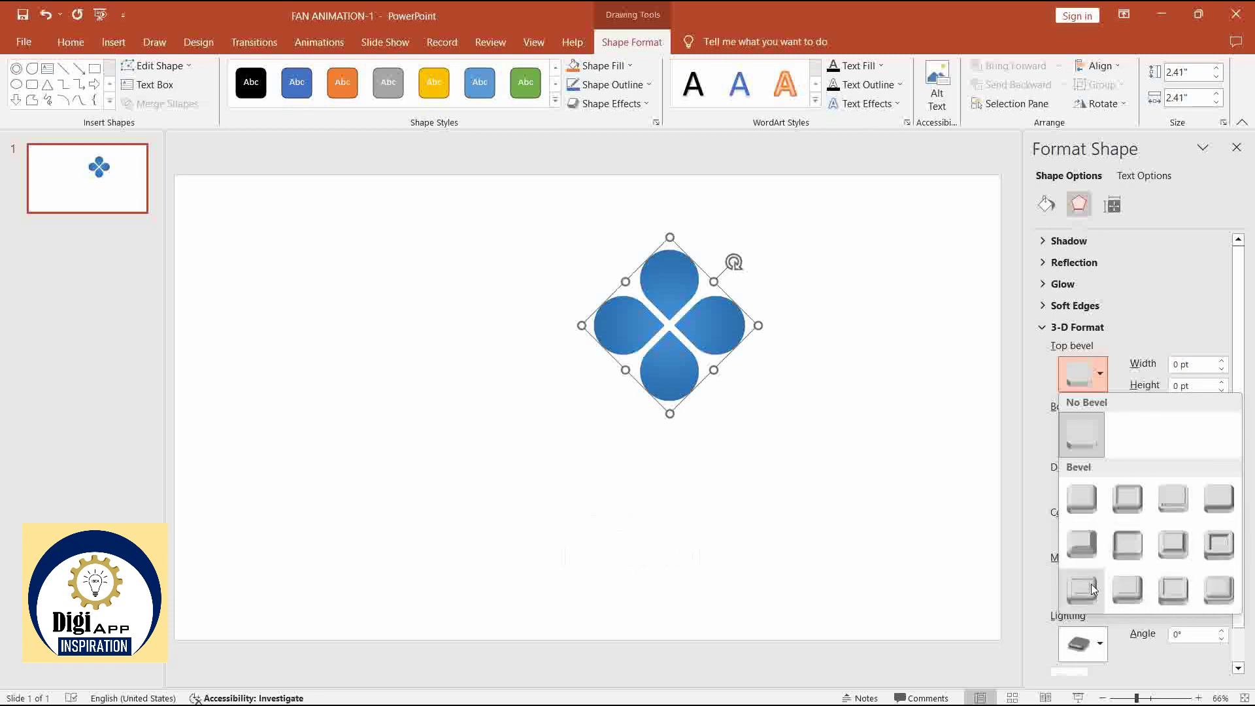
left_click(1126, 590)
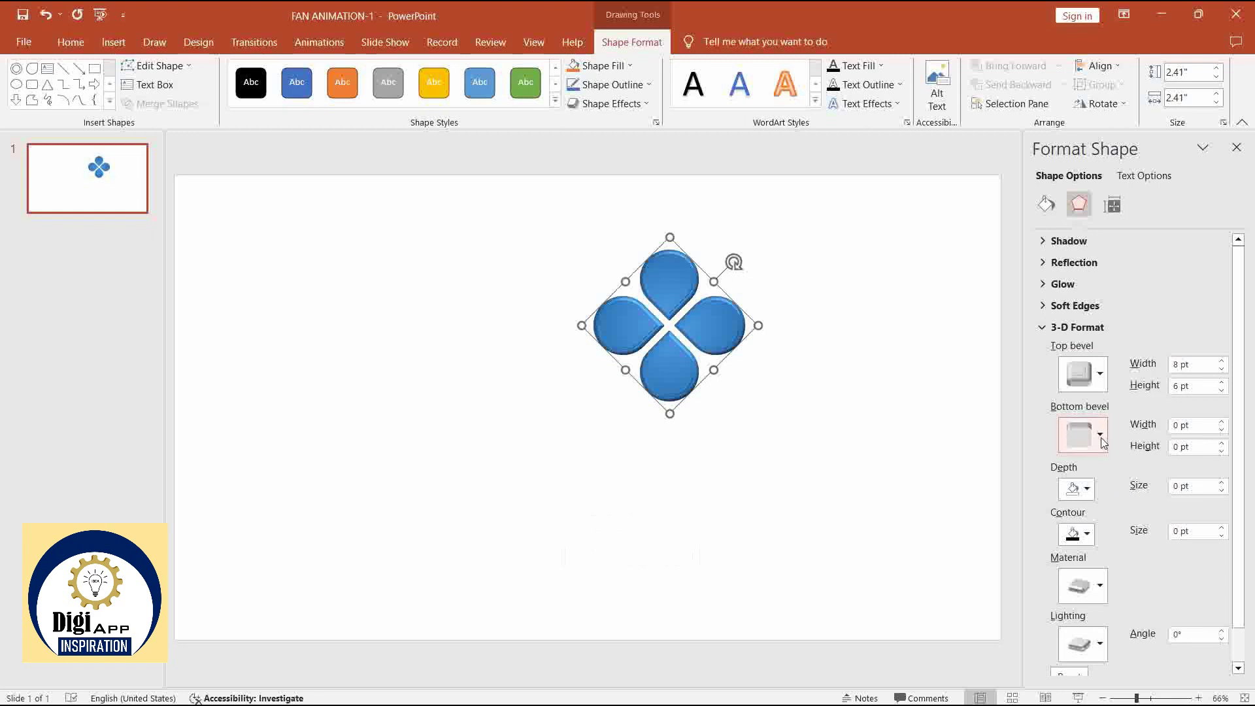
left_click(1098, 585)
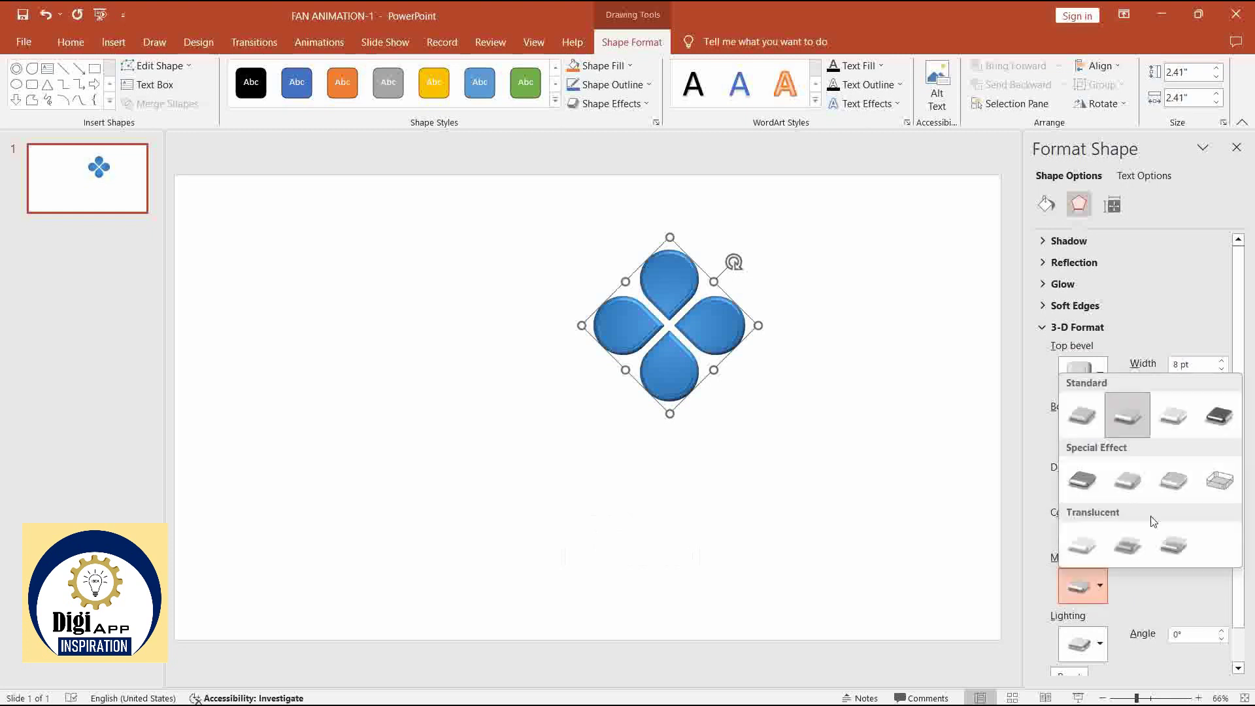
left_click(1184, 423)
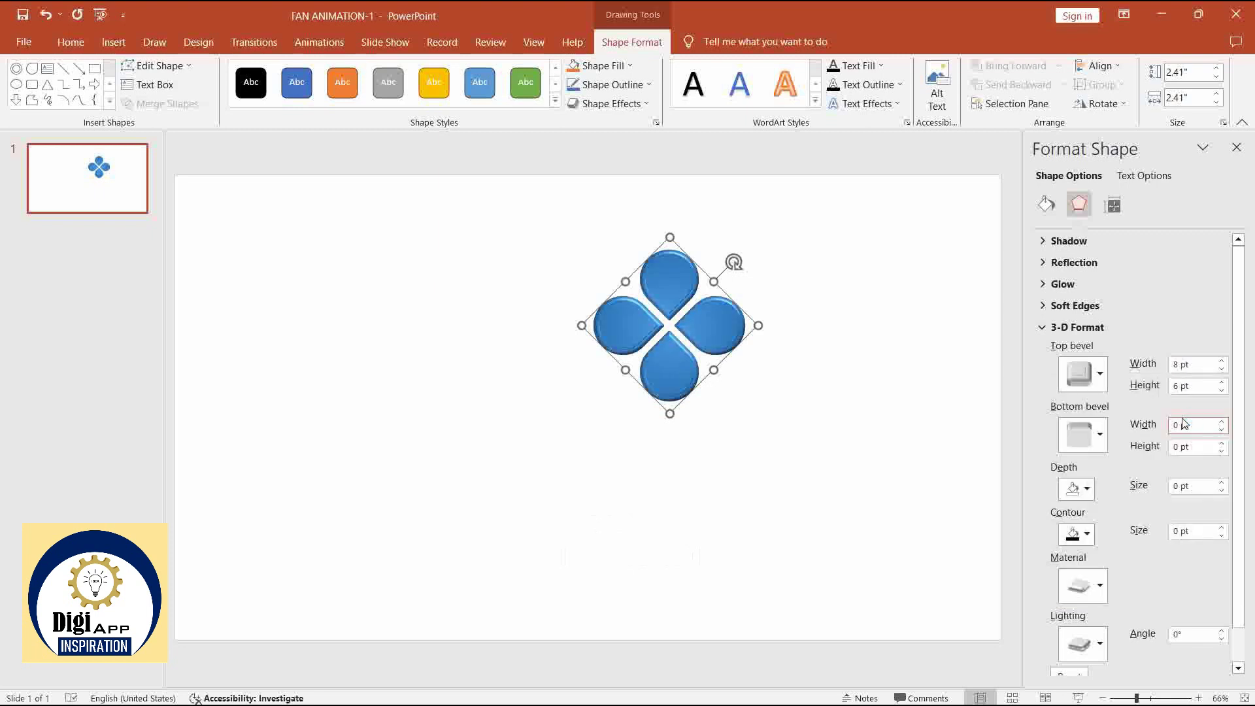
left_click(1091, 588)
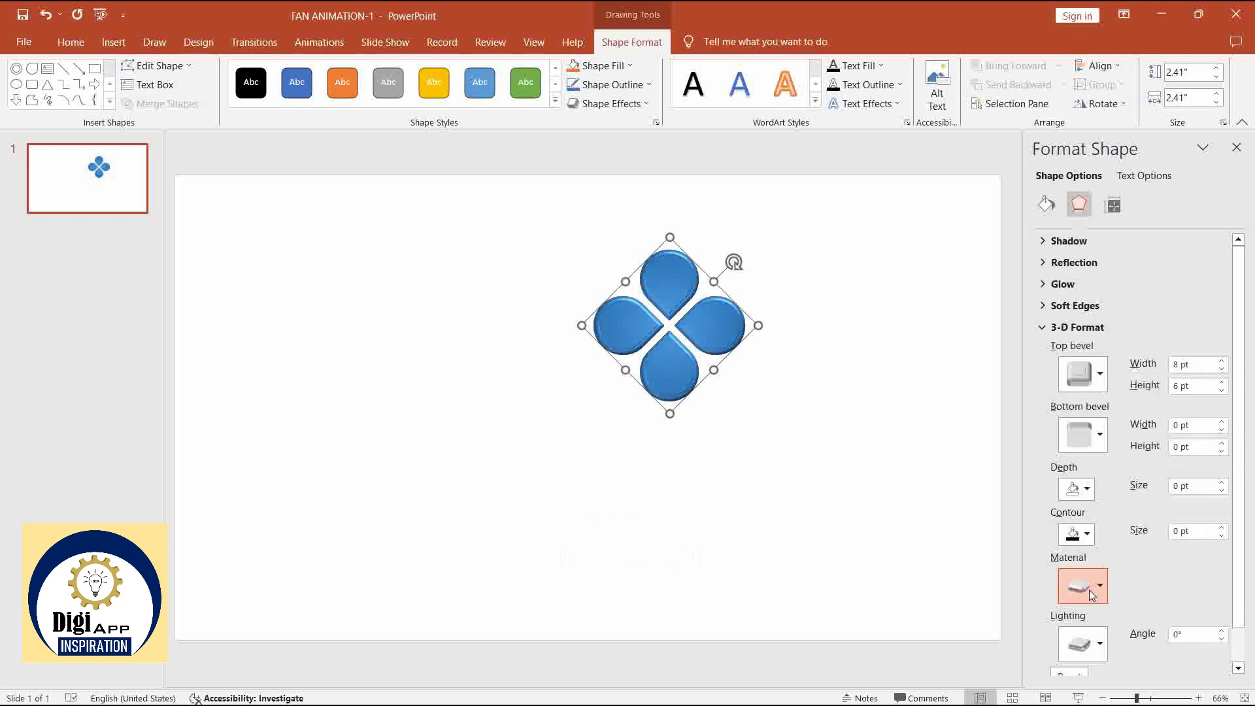
left_click(1090, 595)
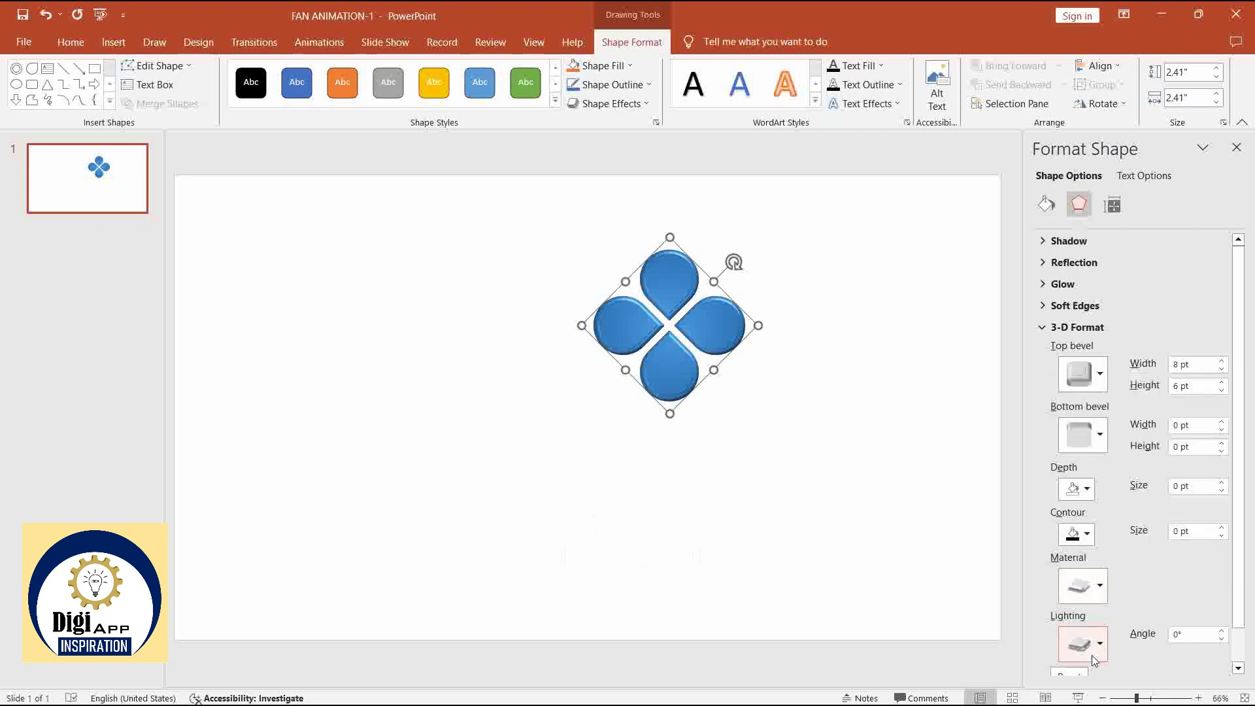
left_click(1093, 659)
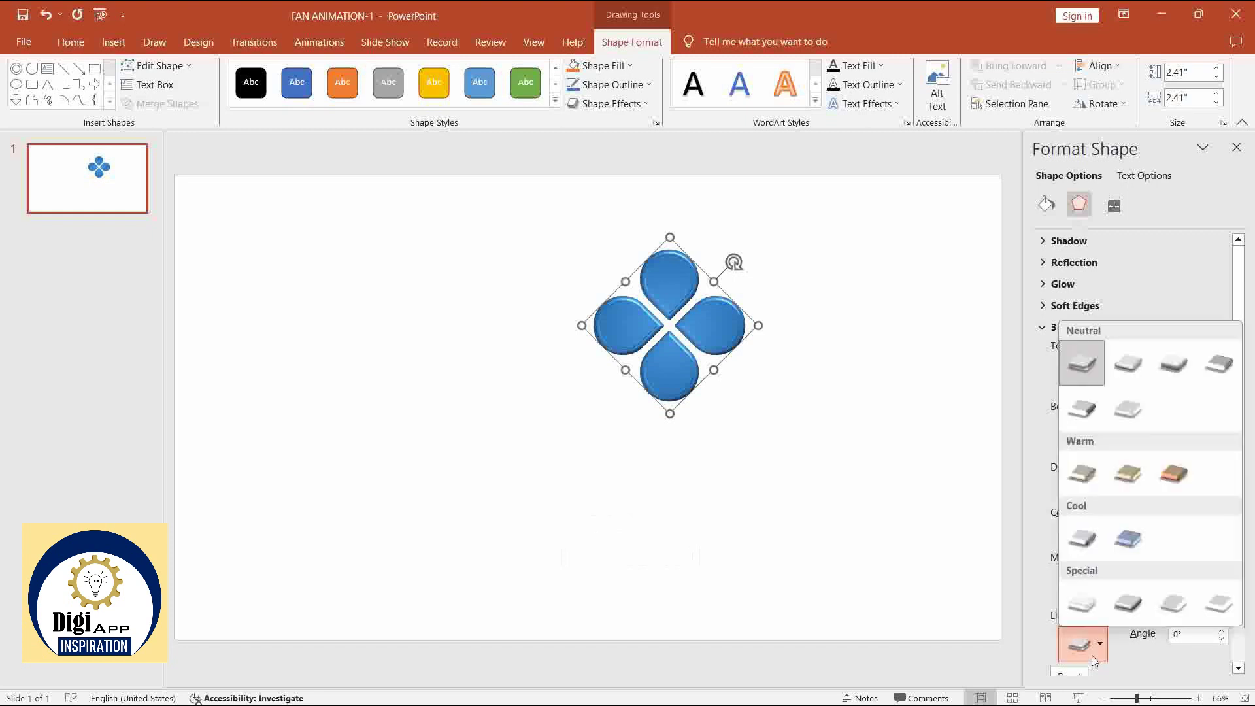
left_click(1129, 418)
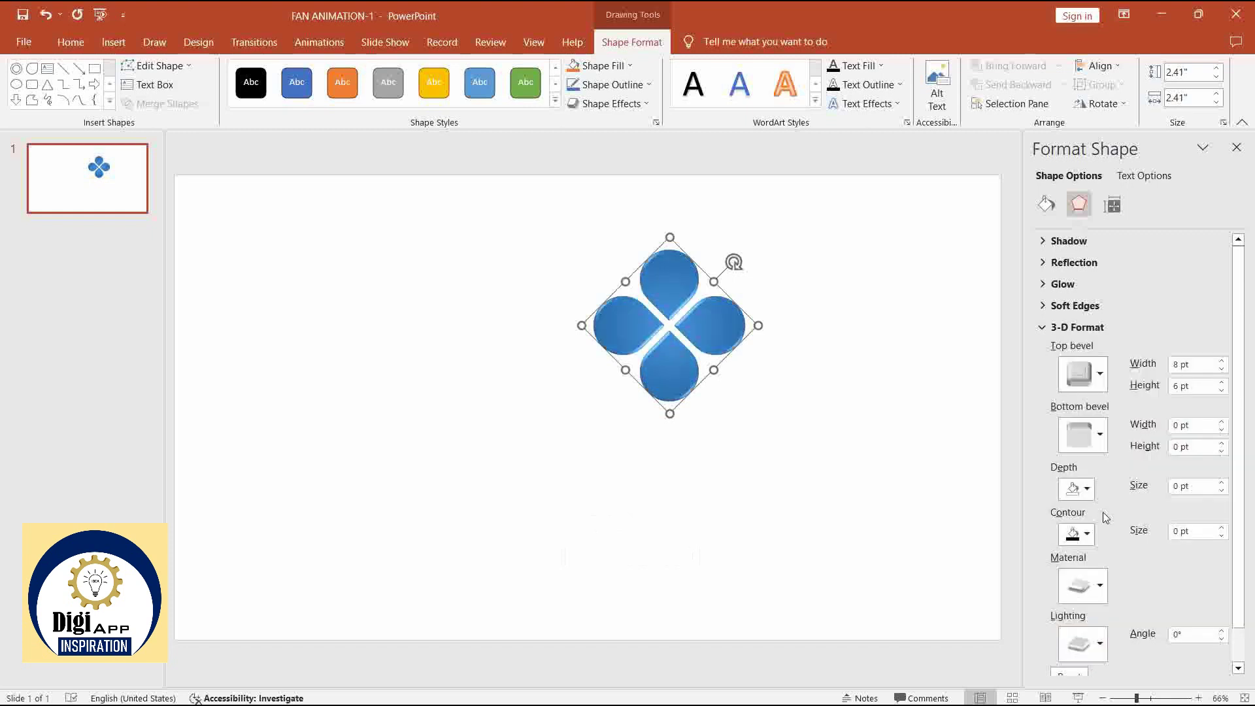
left_click(1105, 640)
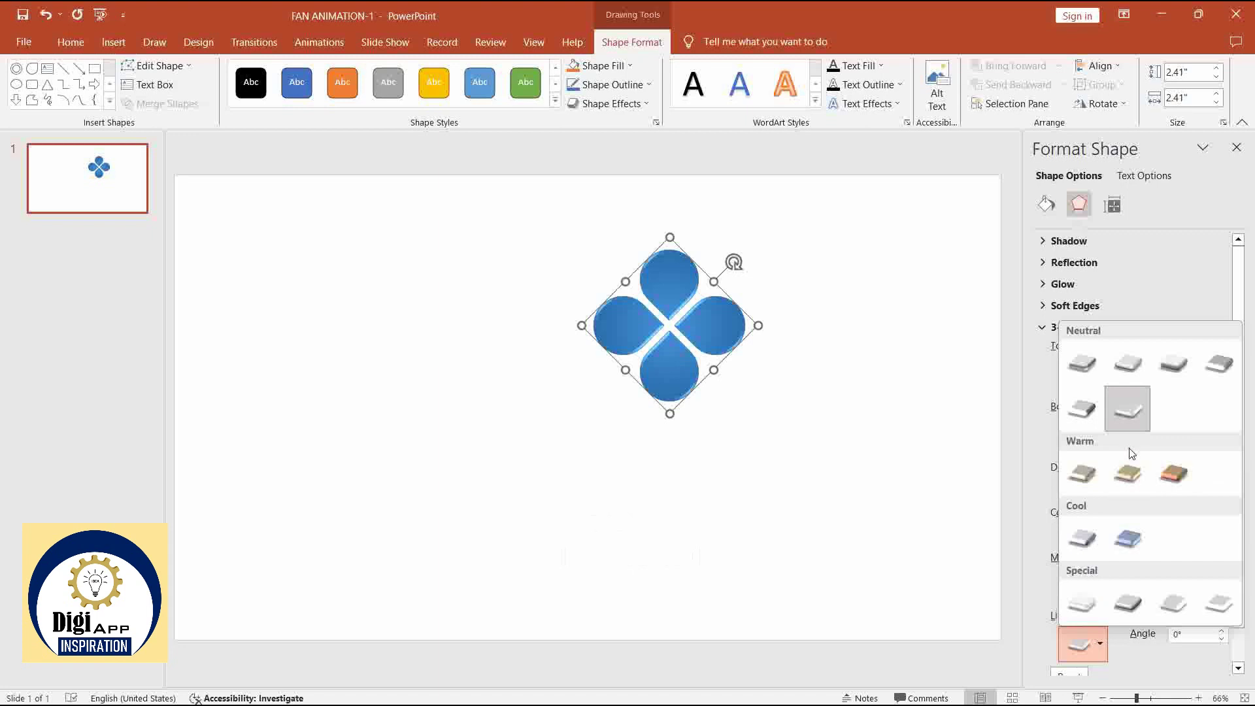
left_click(1096, 412)
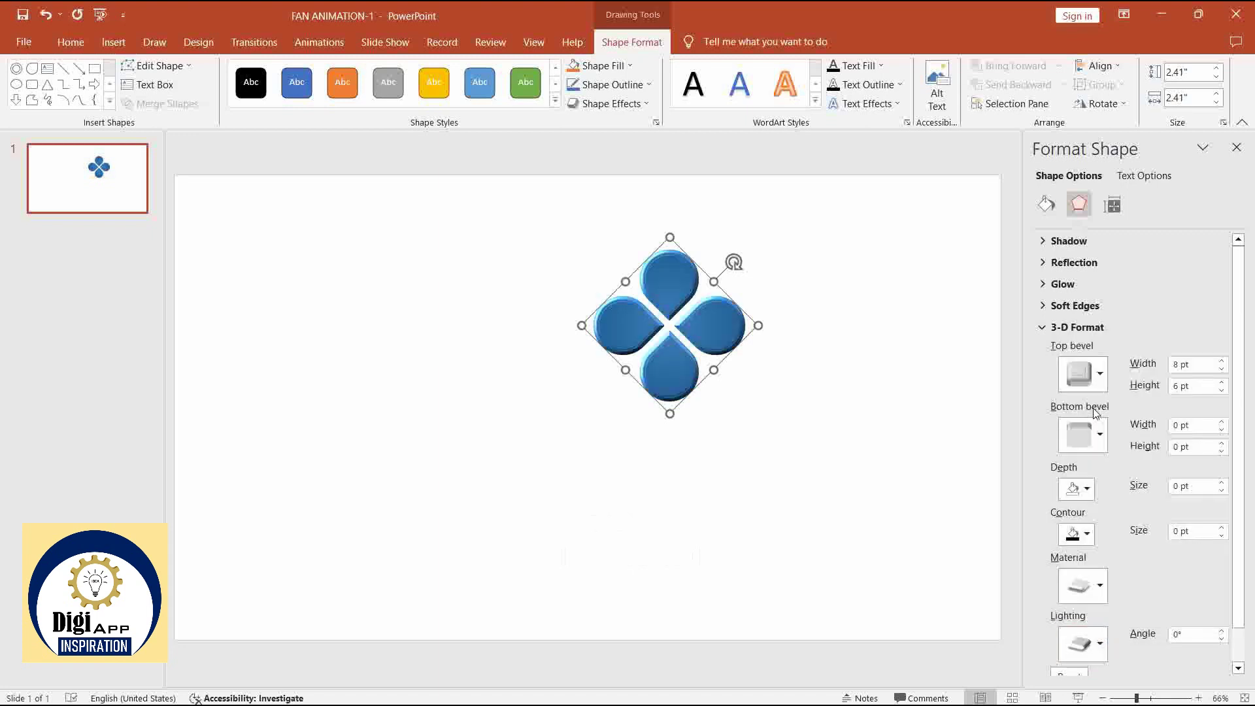
- Draw a large donut shape and thin it into a narrow ring
left_click(783, 448)
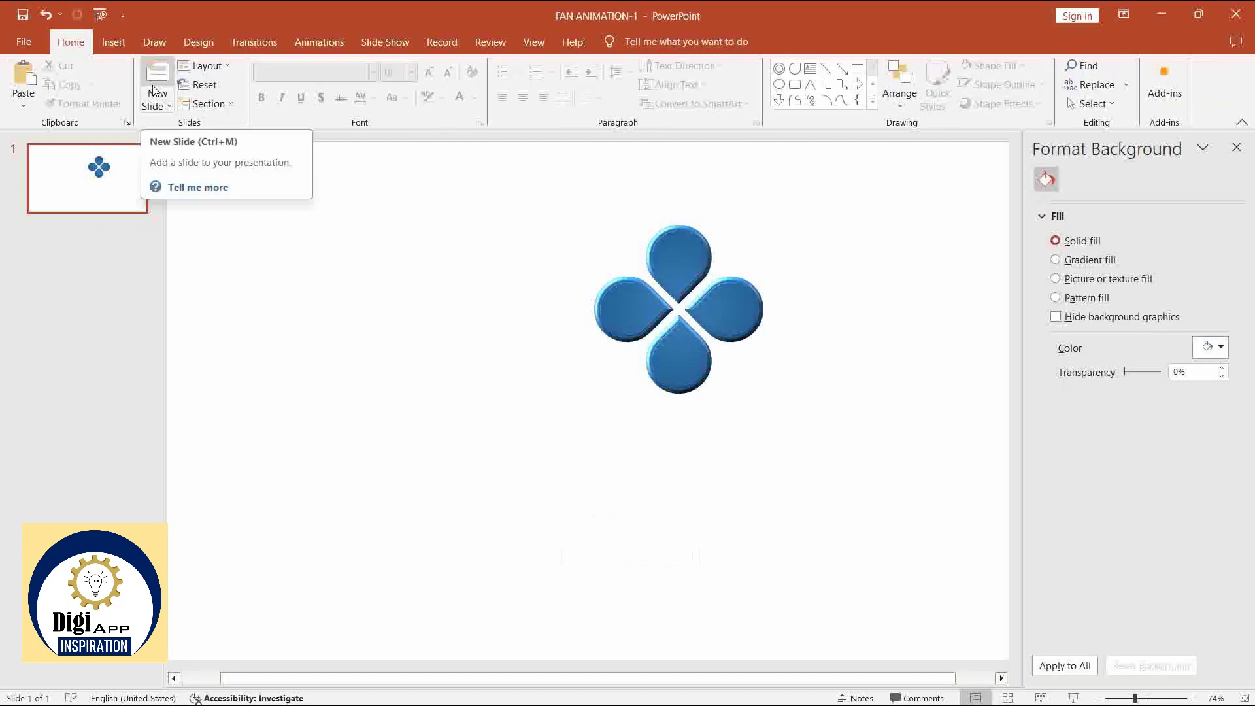
left_click(113, 42)
left_click(275, 104)
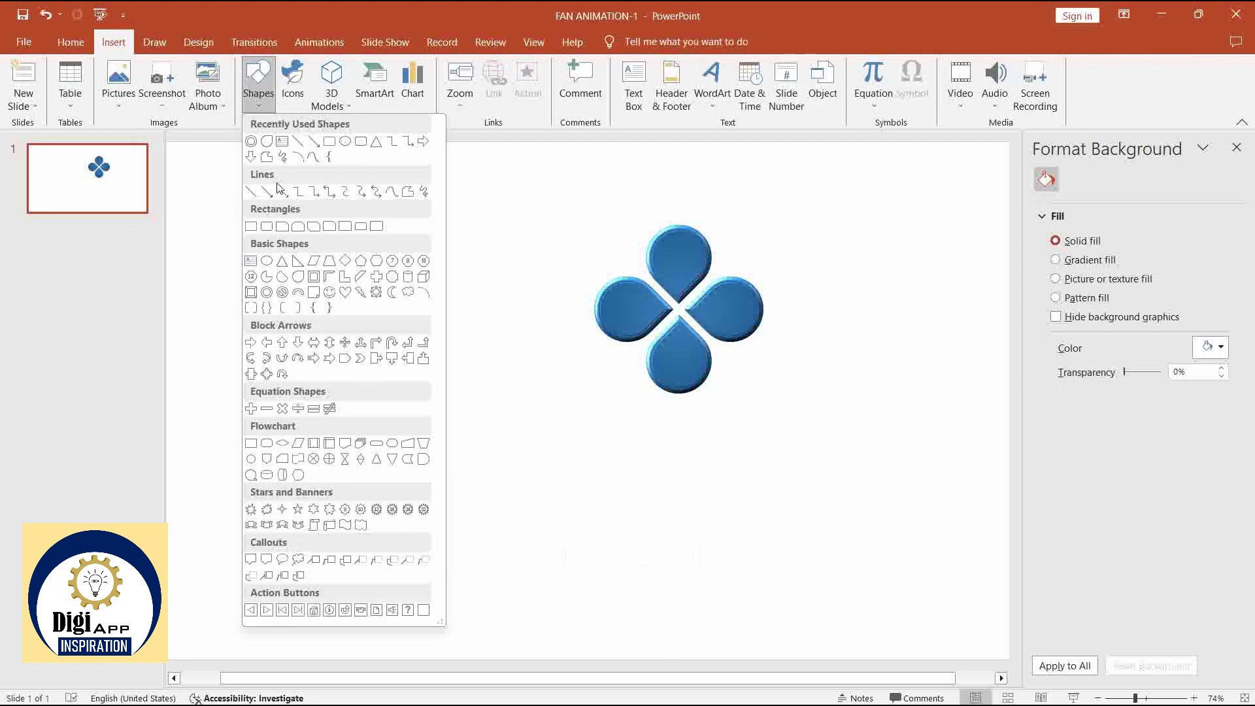
left_click(267, 292)
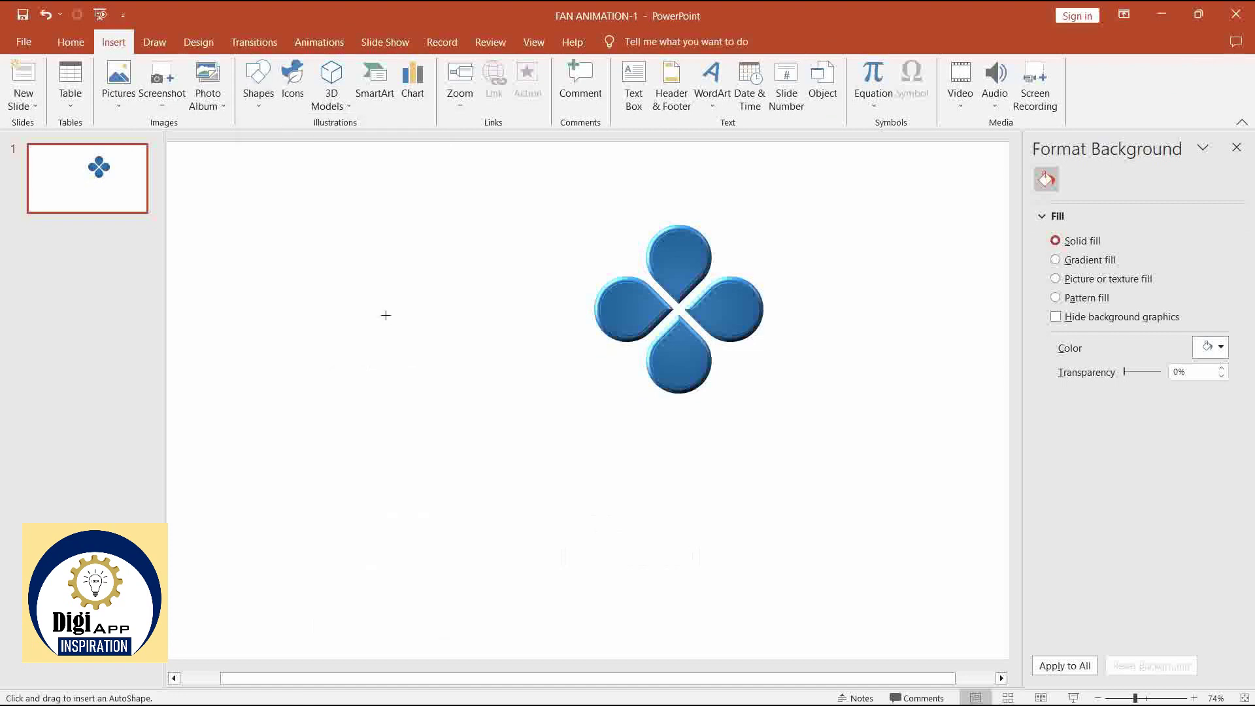
left_click(386, 316)
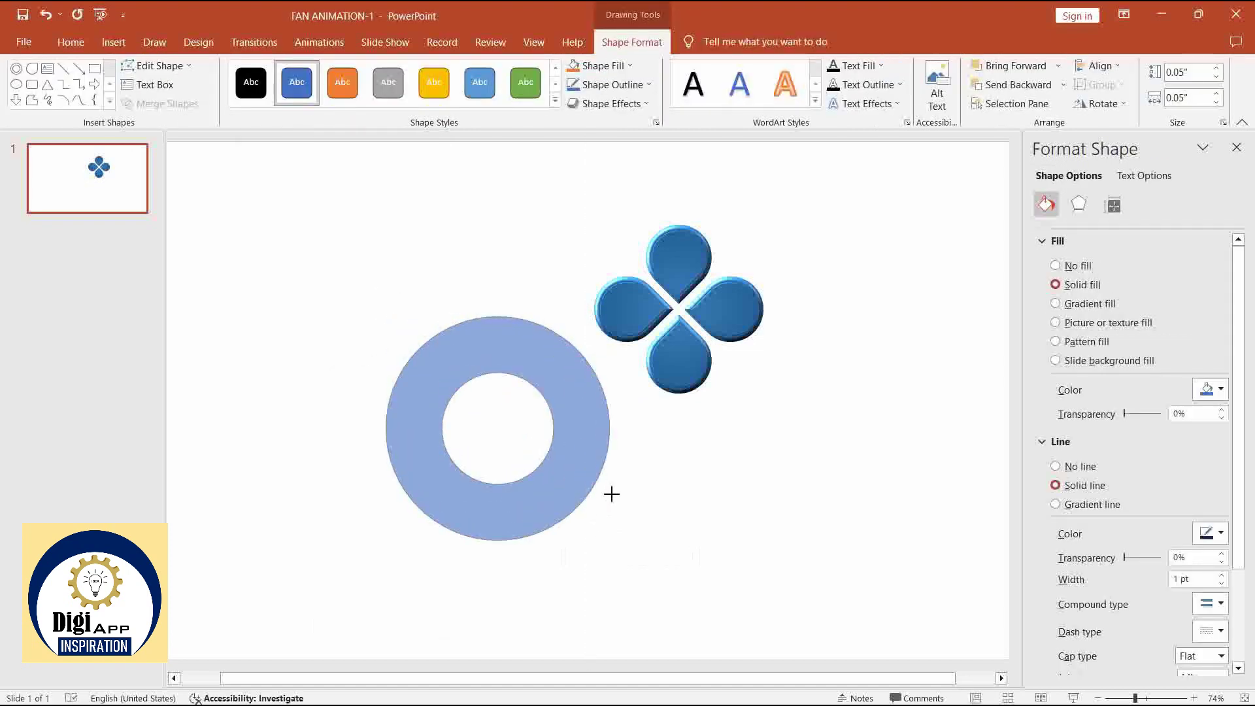
left_click_drag(388, 319, 609, 494)
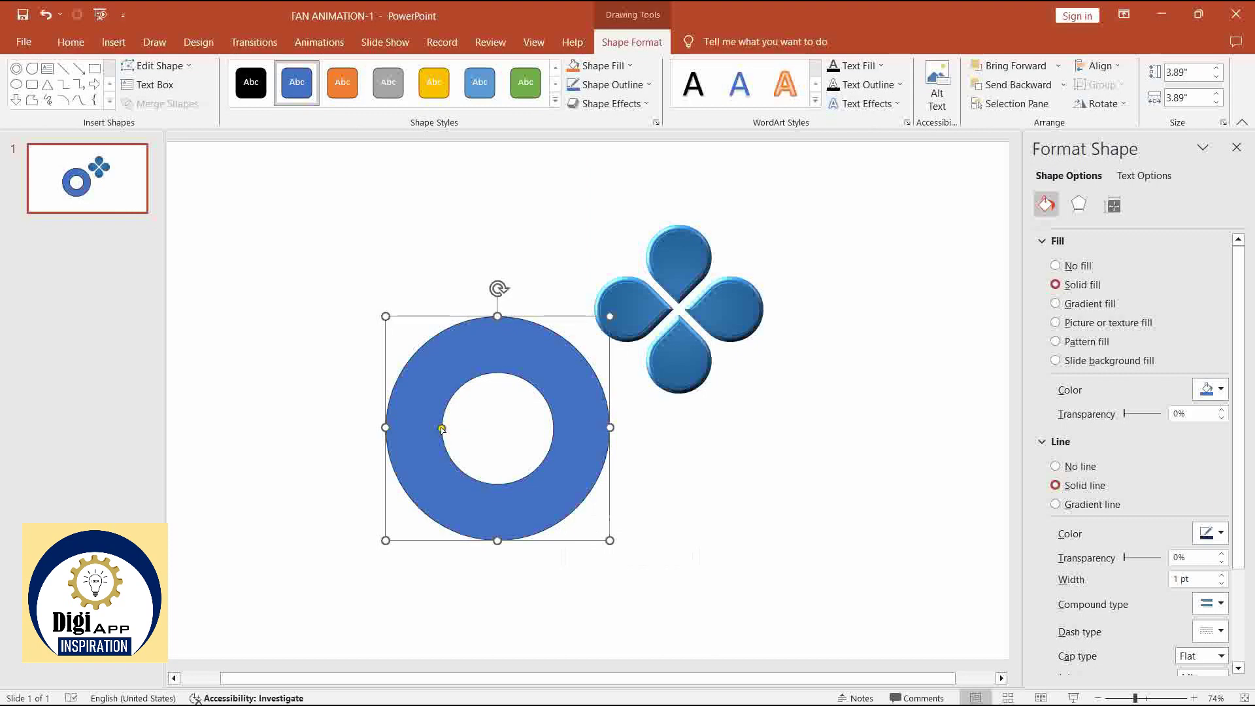
left_click_drag(442, 429, 391, 419)
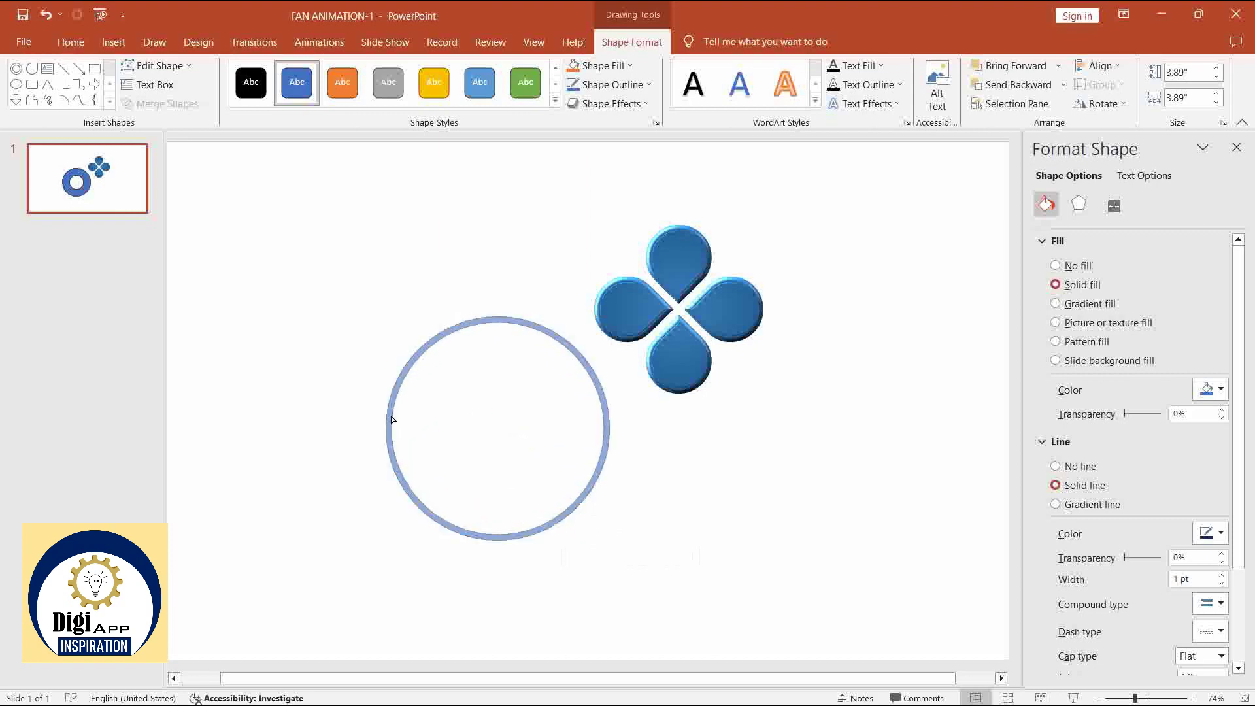
left_click_drag(392, 419, 391, 418)
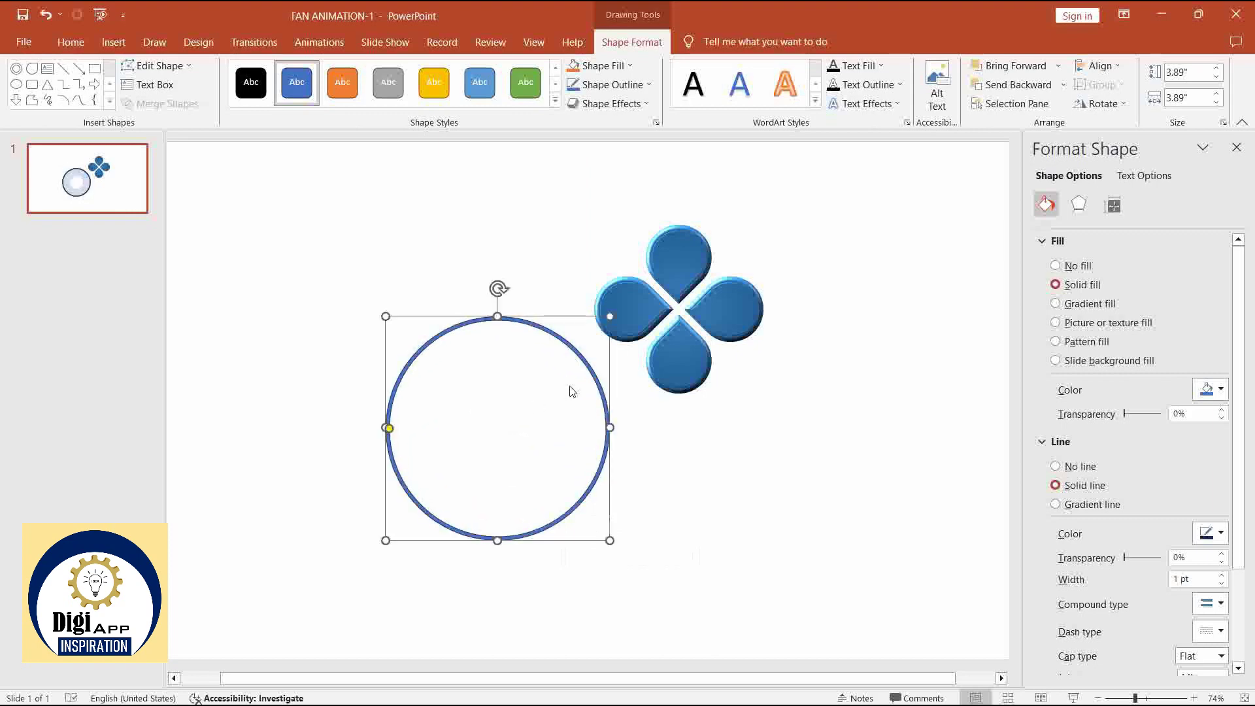
- Size the ring to fit around the blades, then move it to the slide's left side
left_click_drag(579, 359, 755, 247)
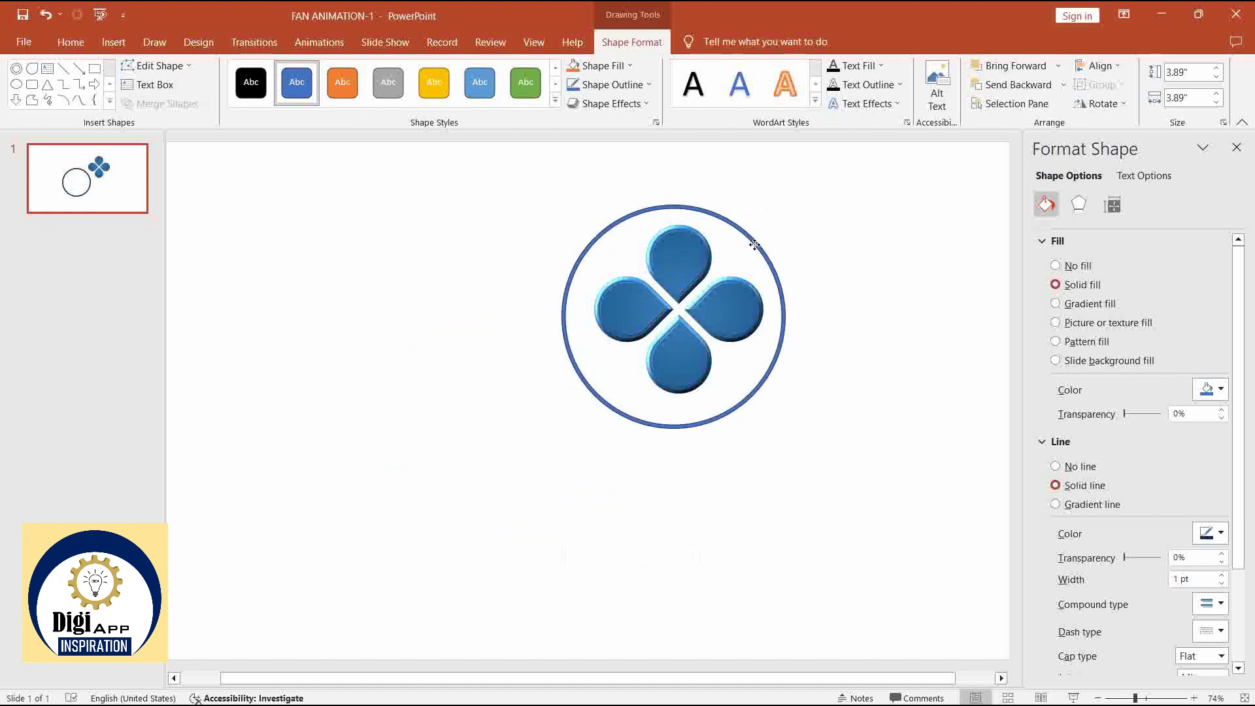
left_click_drag(754, 246, 755, 245)
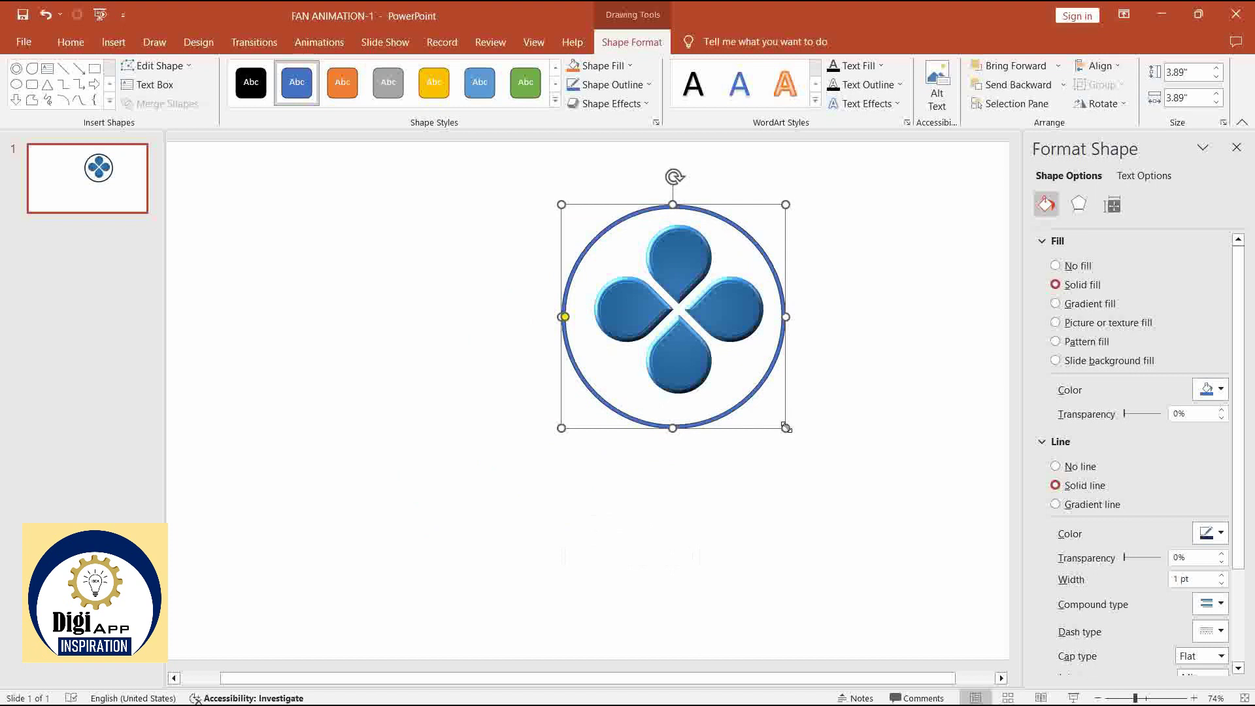
left_click_drag(786, 427, 766, 410)
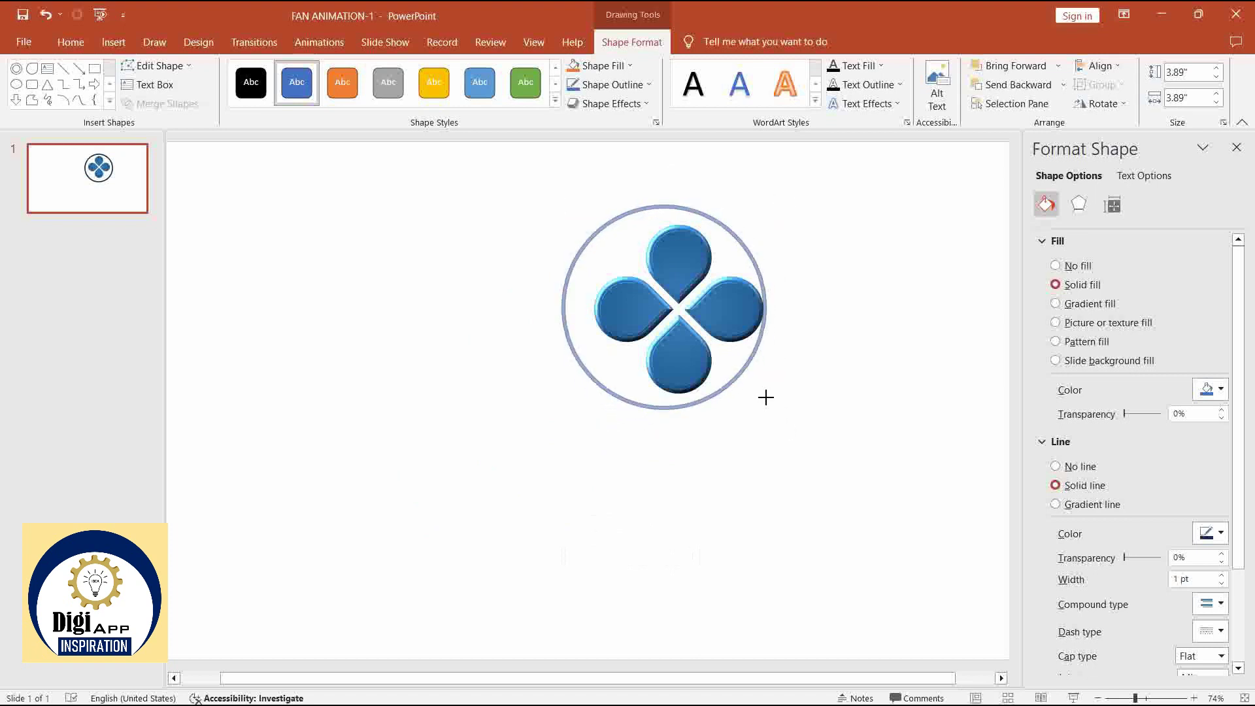
left_click_drag(744, 244, 756, 250)
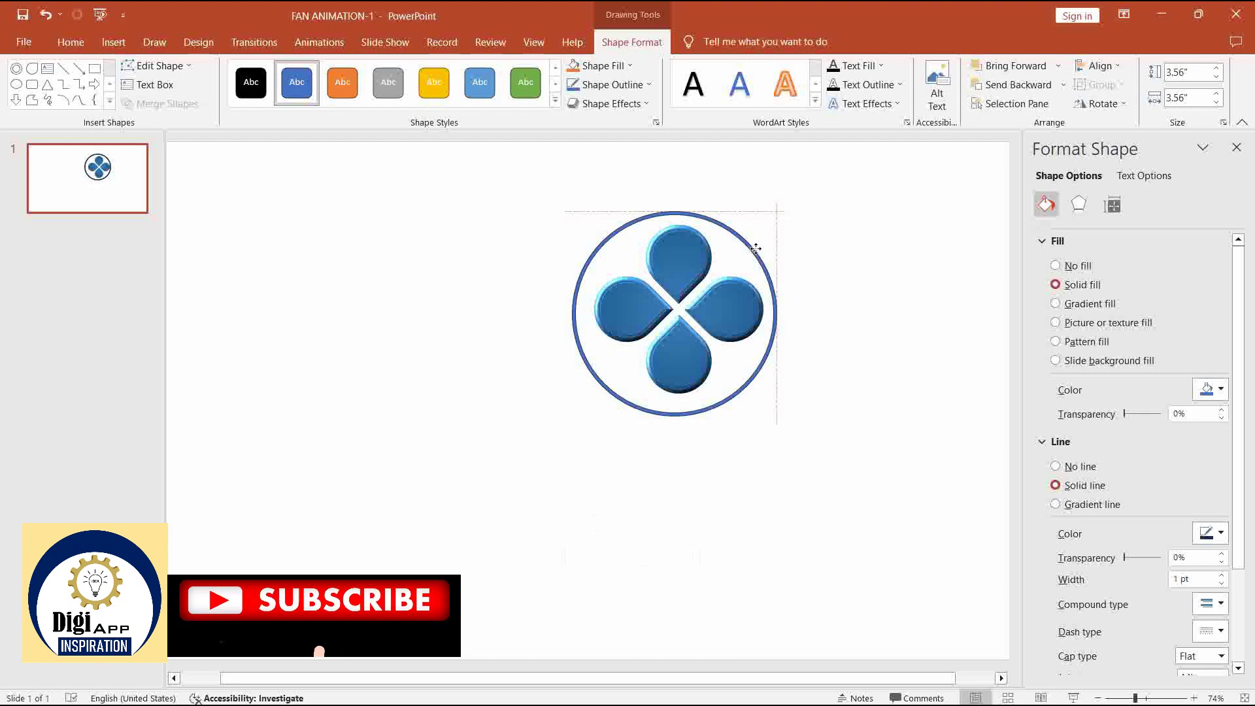
left_click_drag(756, 249, 425, 272)
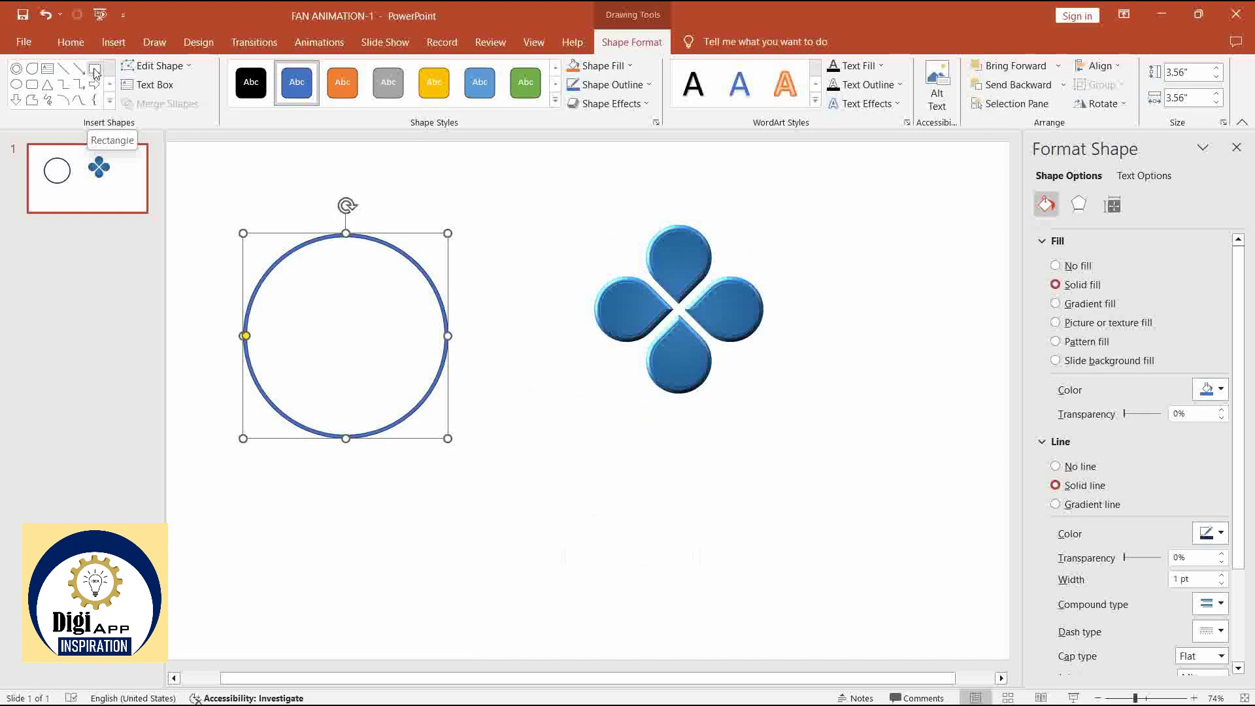
- Draw a thin 3.57" vertical bar across the ring and centre it horizontally and vertically
left_click(95, 68)
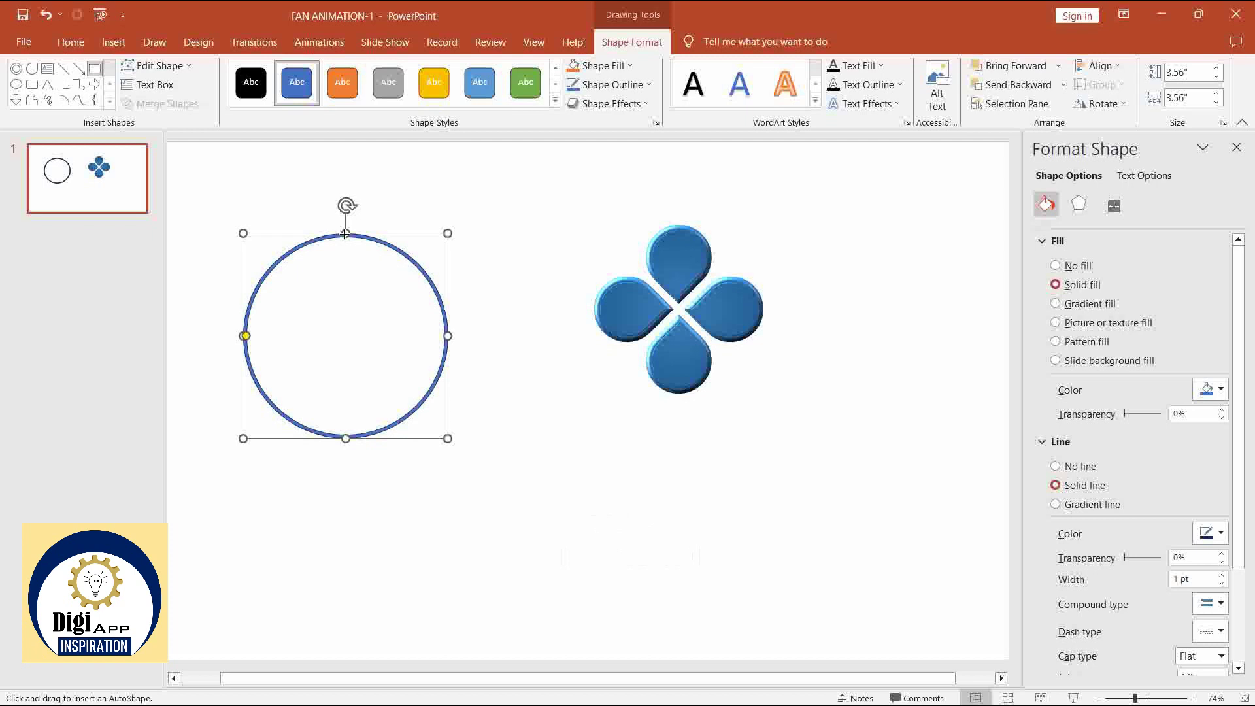
left_click_drag(343, 234, 336, 441)
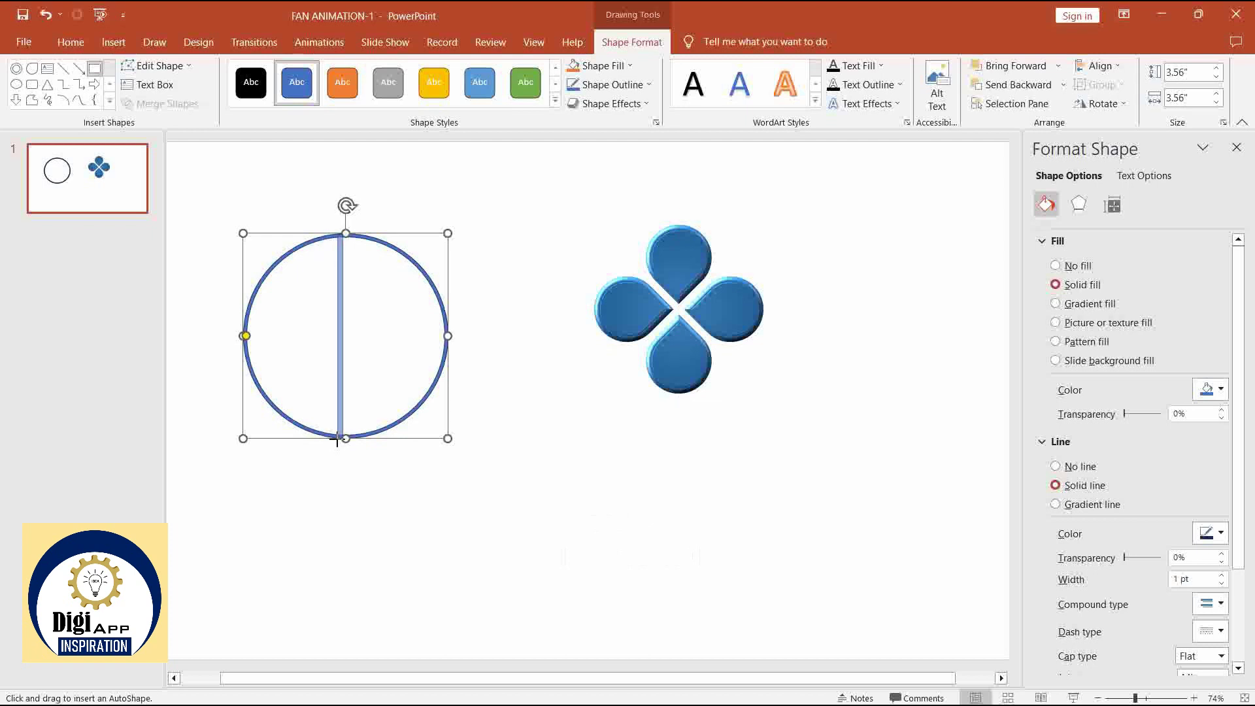
left_click_drag(336, 441, 339, 440)
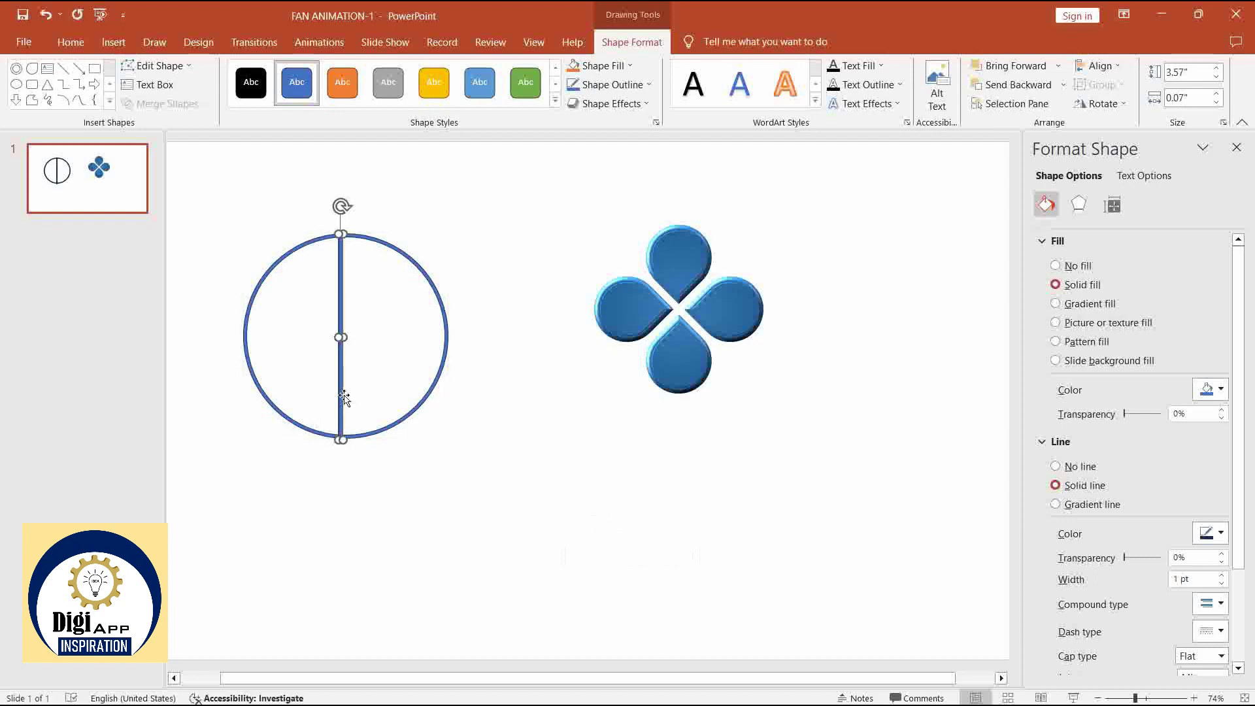
left_click(409, 258, "shift")
left_click(1109, 63)
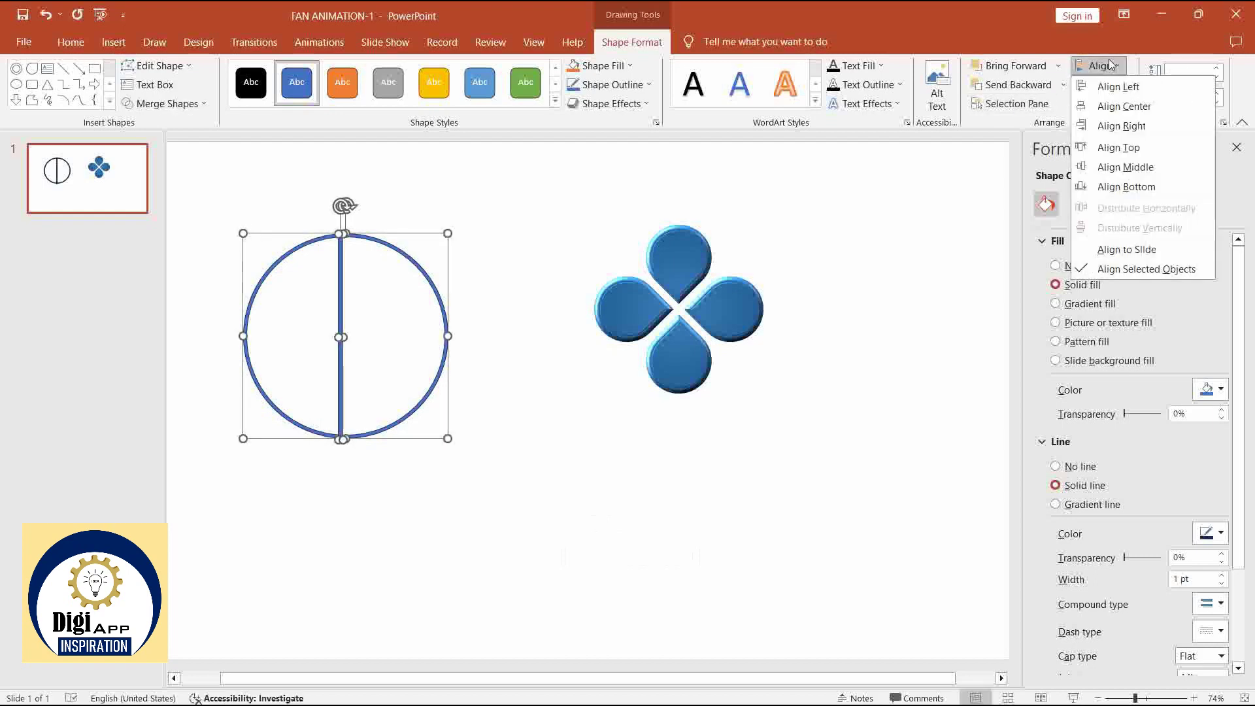
left_click(1134, 106)
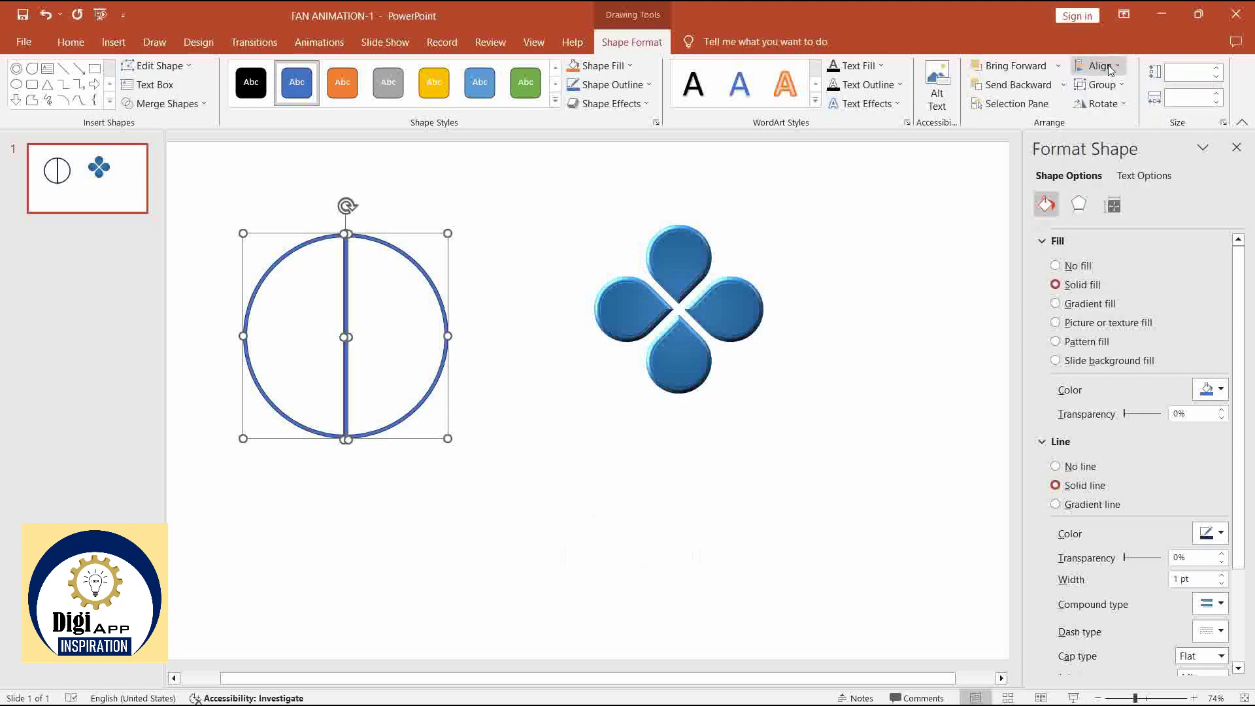
left_click(1100, 66)
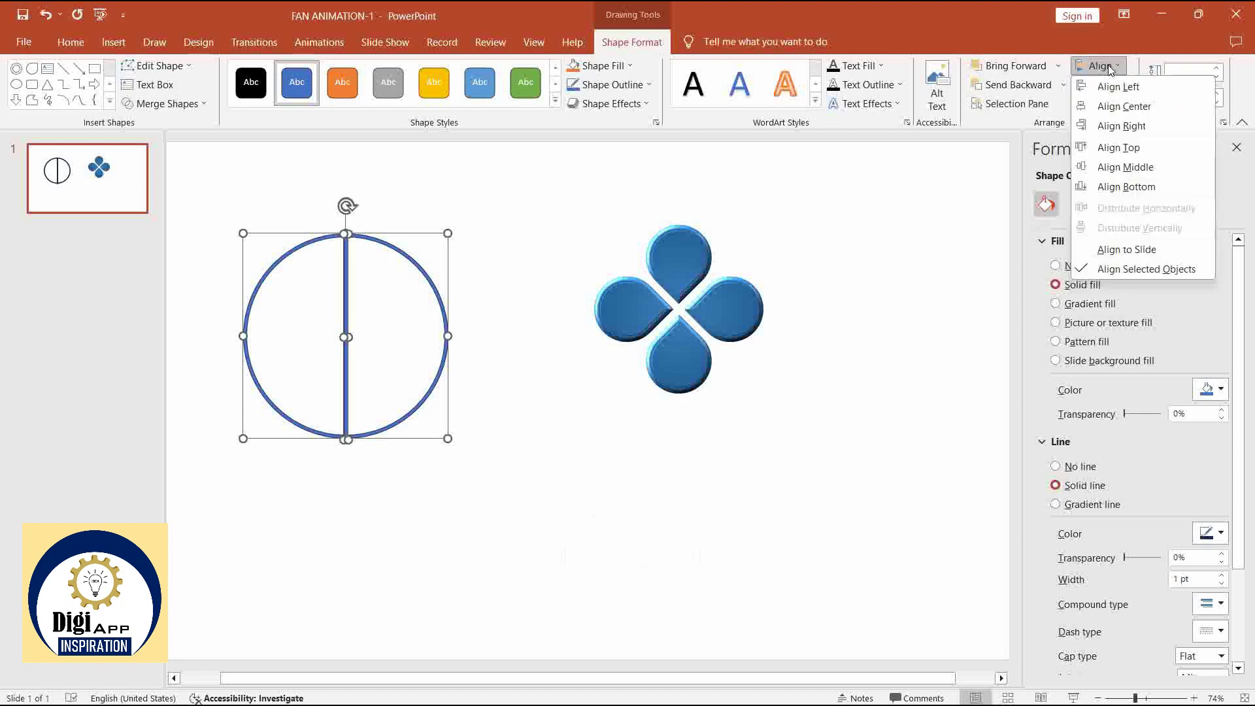
left_click(1126, 167)
left_click(620, 403)
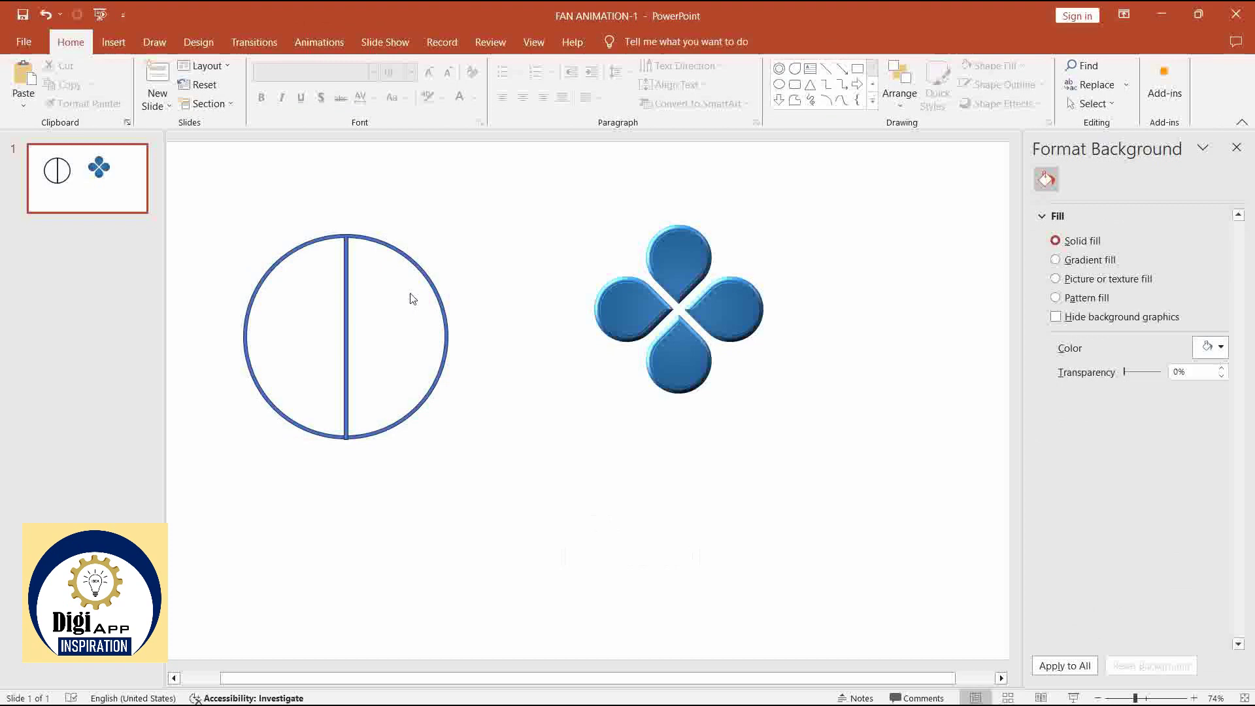
- Make duplicate copies of the vertical bar
left_click(346, 304)
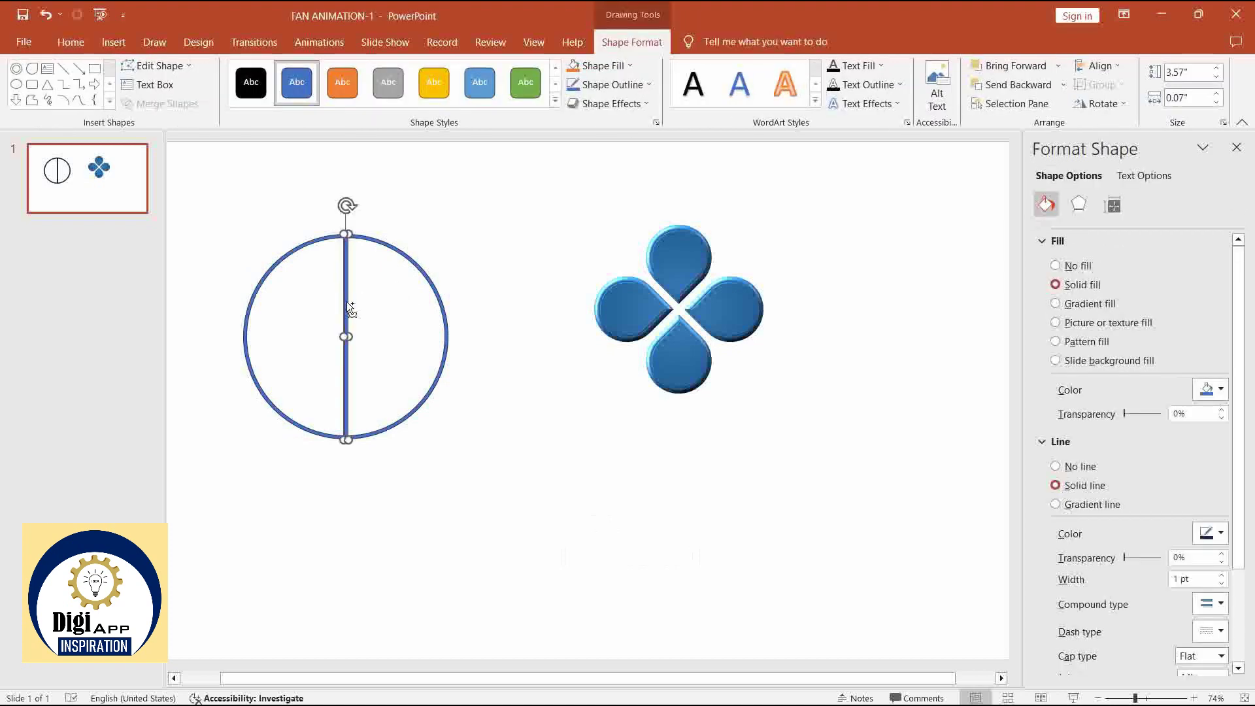
key("ctrl+d")
key("ctrl+d")
key("ctrl+d")
key("ctrl+d")
key("ctrl+d")
key("ctrl+d")
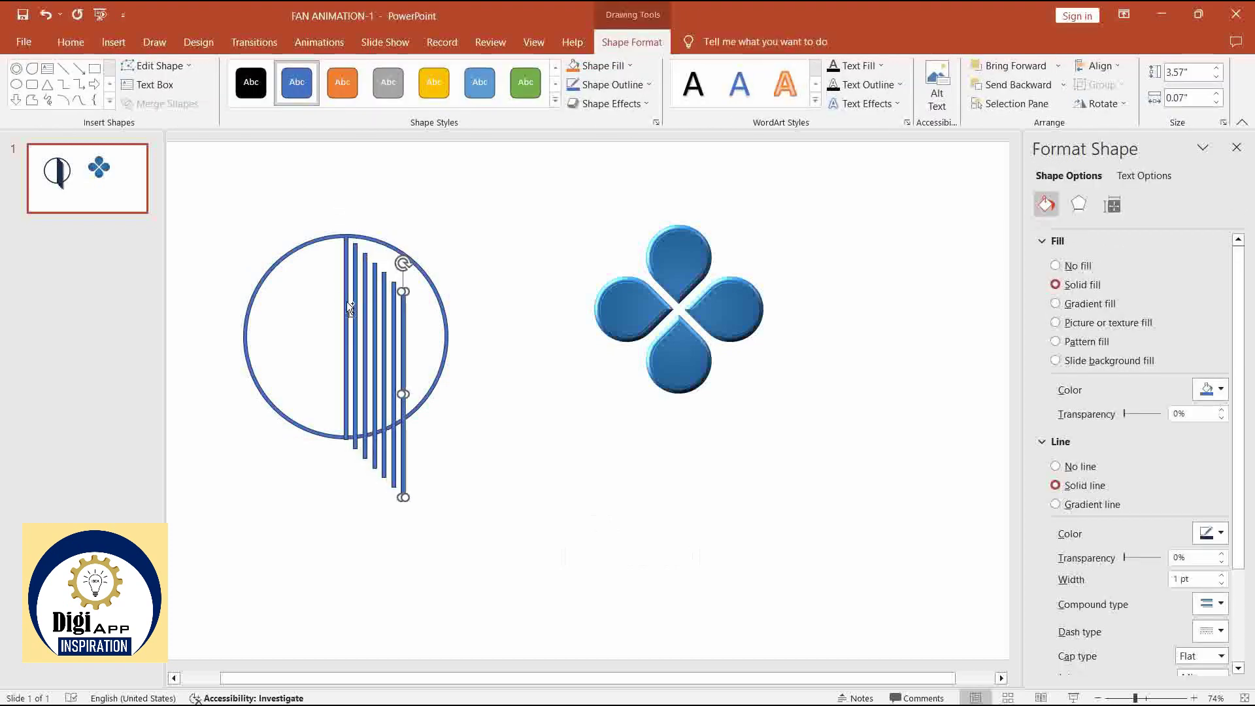
key("ctrl+d")
key("ctrl+d")
key("ctrl+d")
key("ctrl+d")
key("ctrl+d")
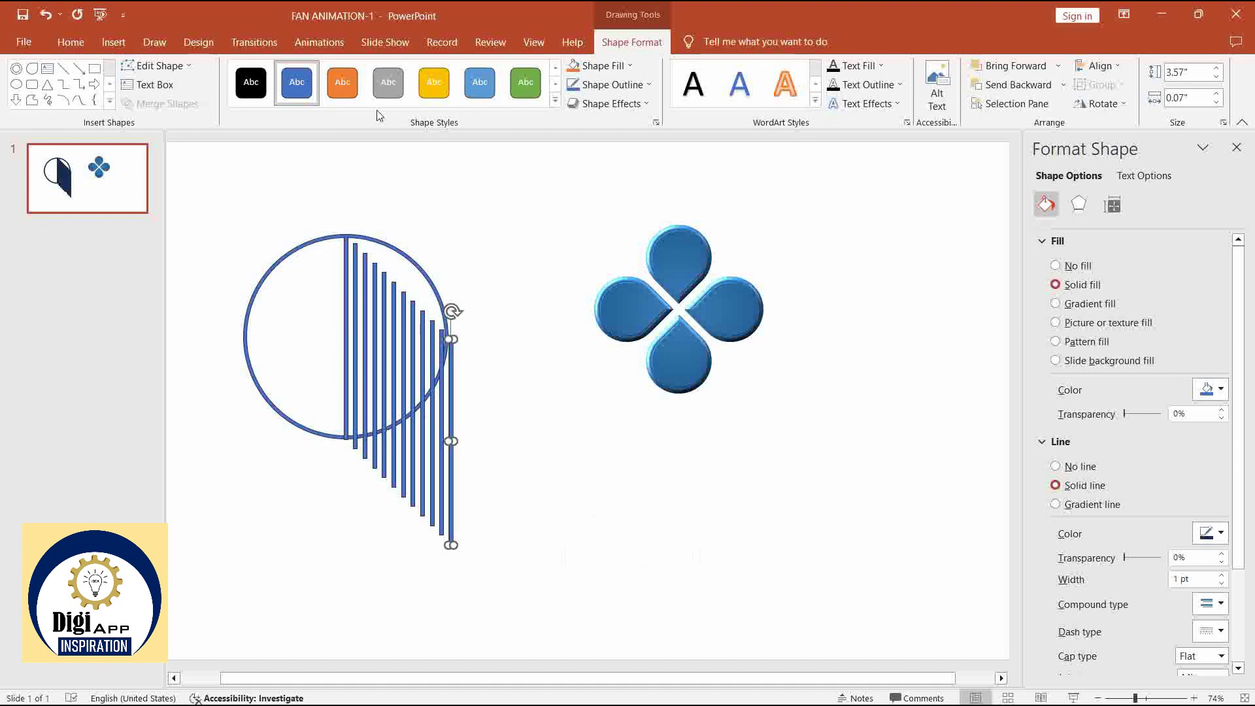
- Align all bar copies centre and middle into one overlapping stack
left_click_drag(316, 192, 531, 596)
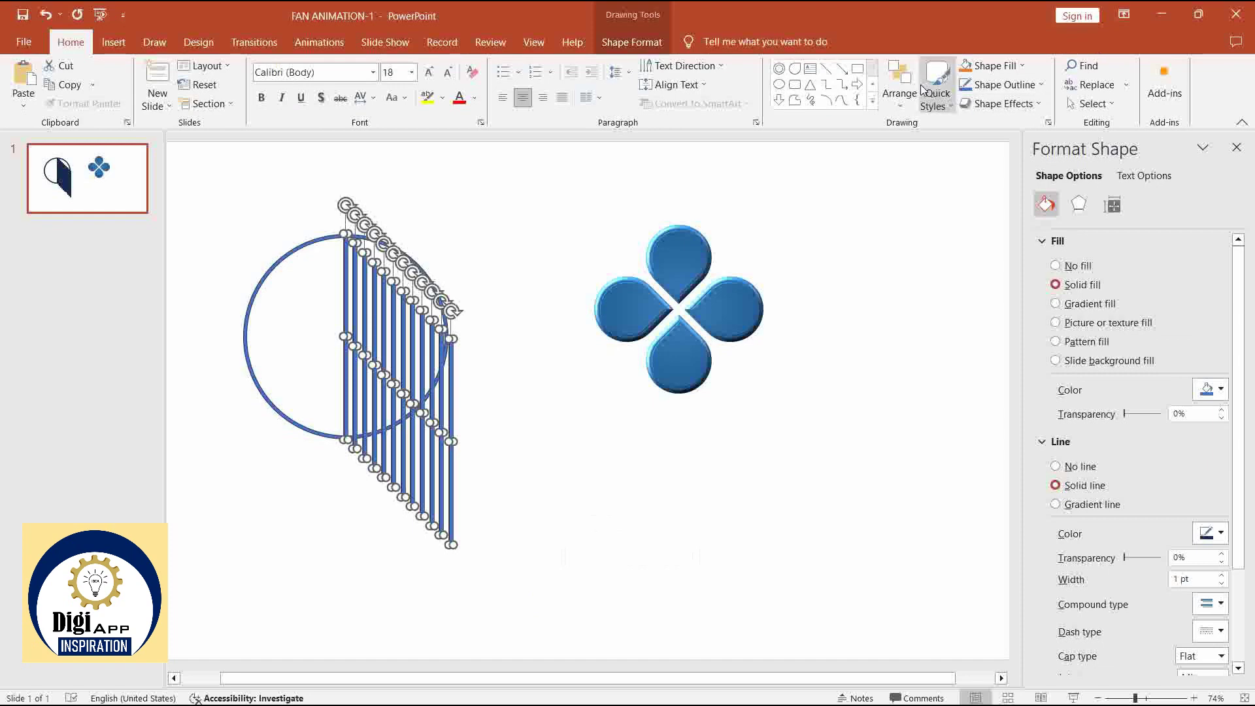
left_click(632, 42)
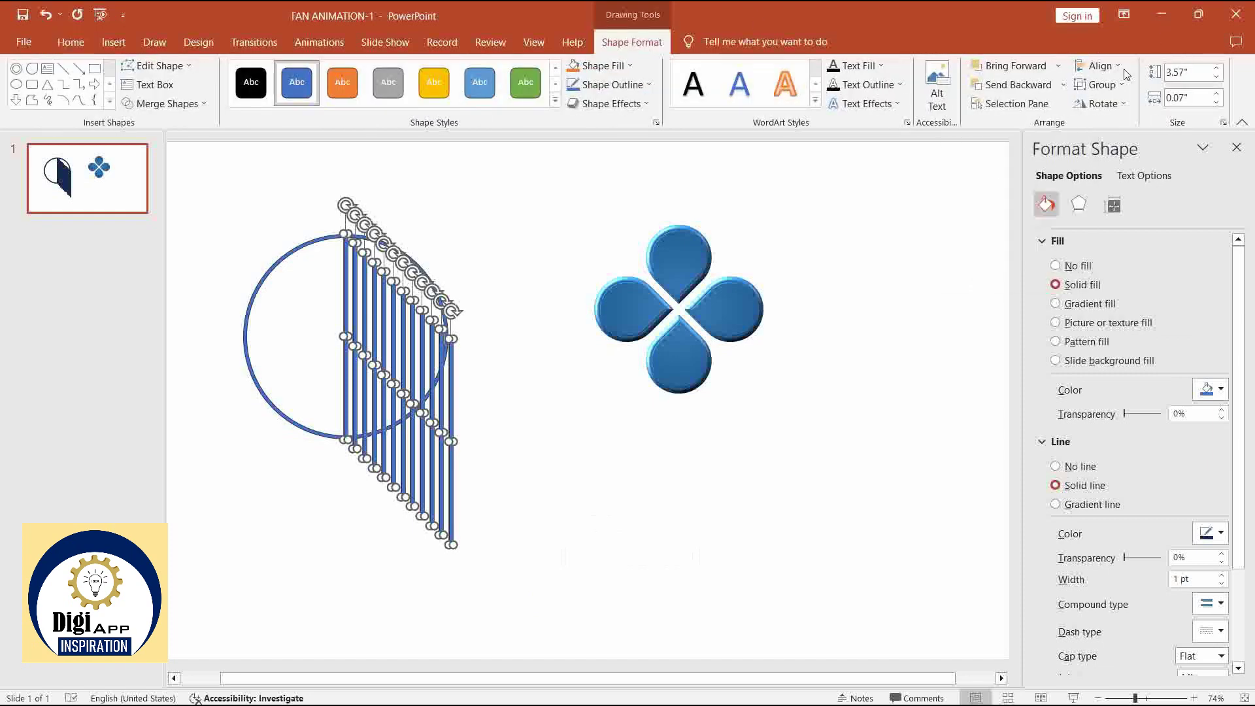
left_click(1105, 66)
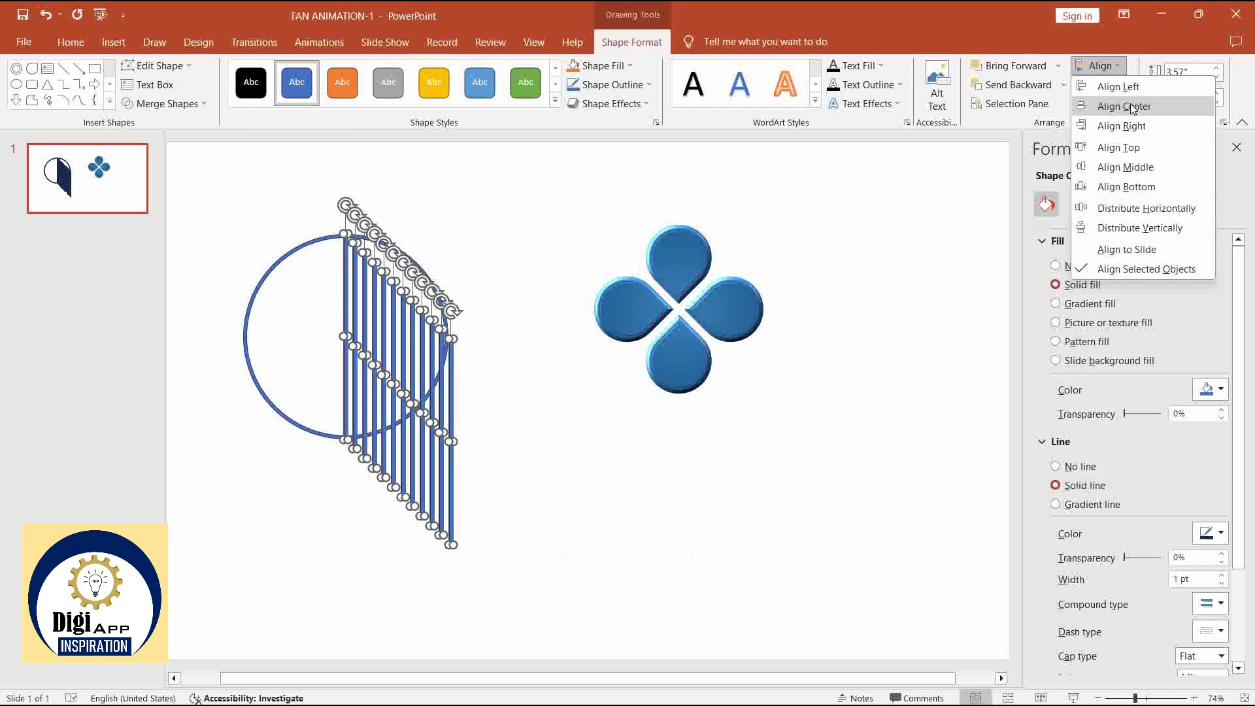
left_click(1132, 107)
left_click(1101, 65)
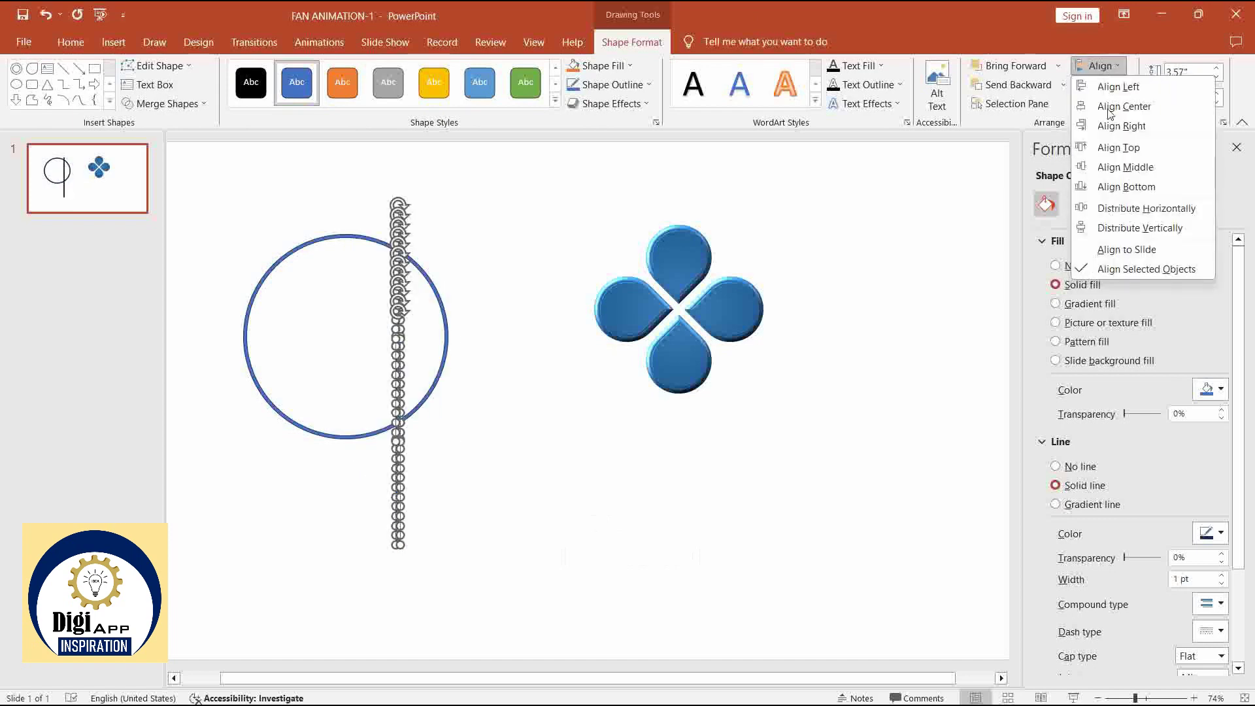
left_click(1126, 167)
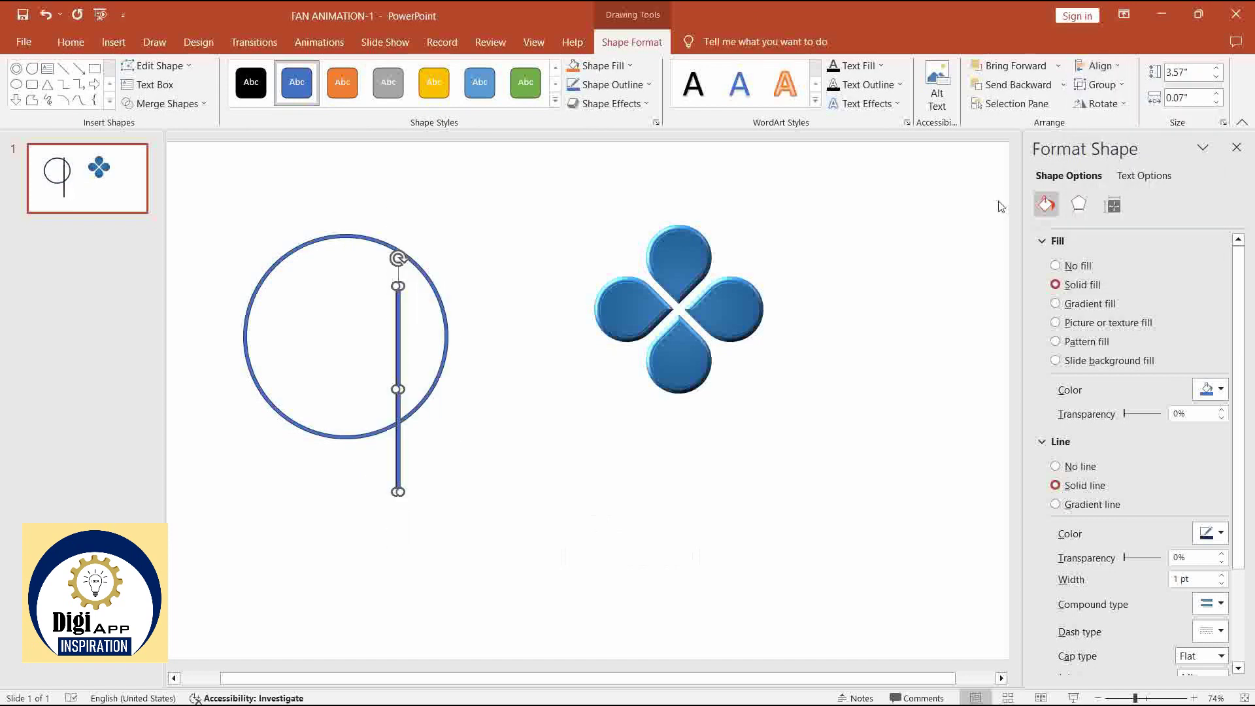
left_click(451, 432)
left_click(398, 373)
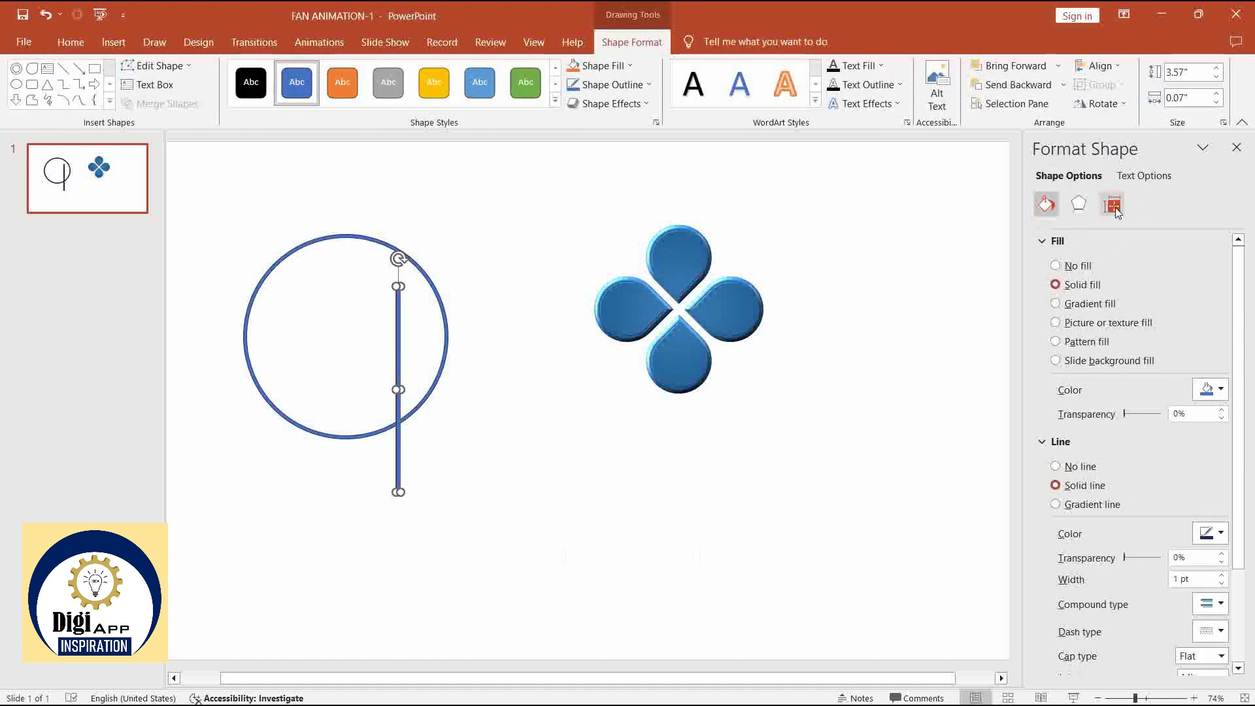
- Rotate the first two stacked bars to 30° and 60°
left_click(1113, 206)
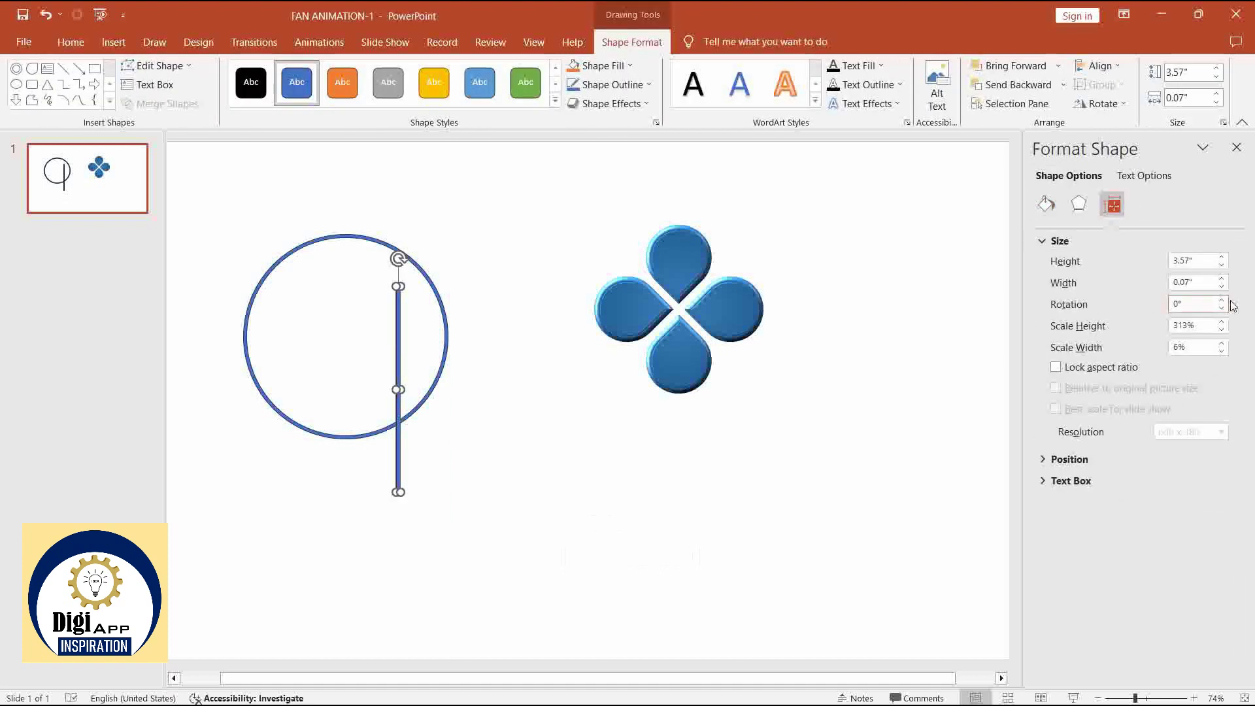
left_click(1209, 304)
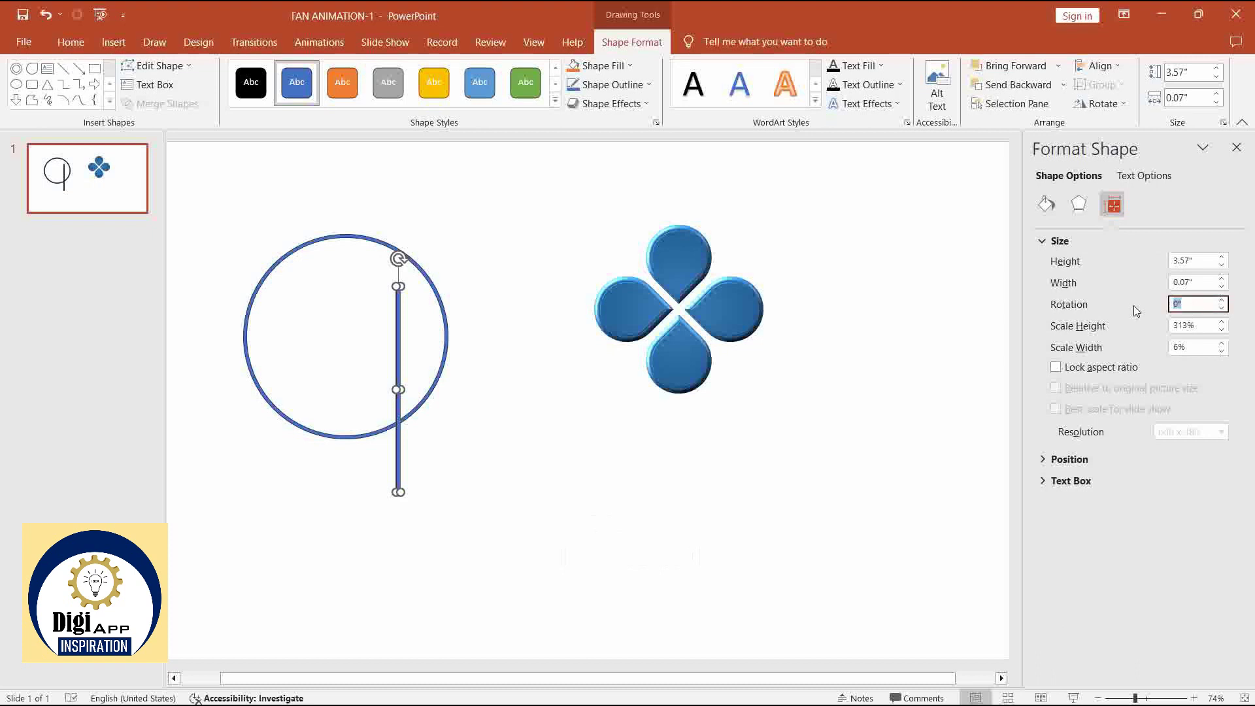
type("30")
key("Return")
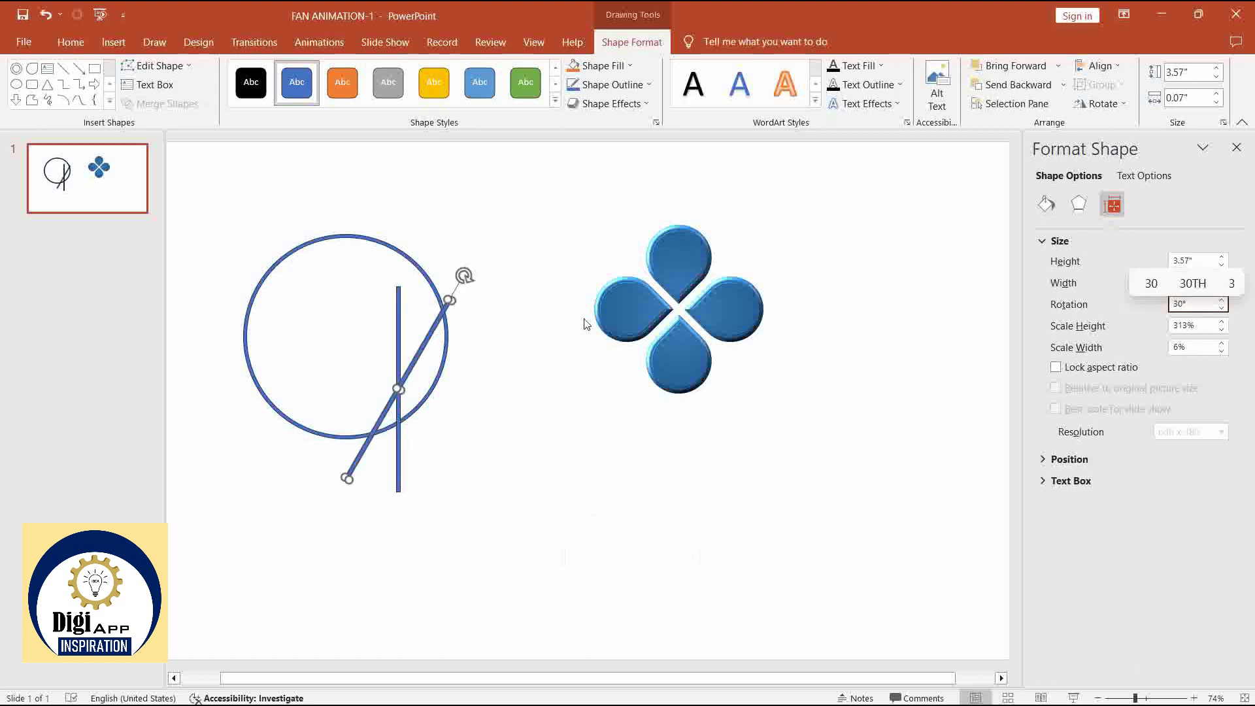
left_click(396, 301)
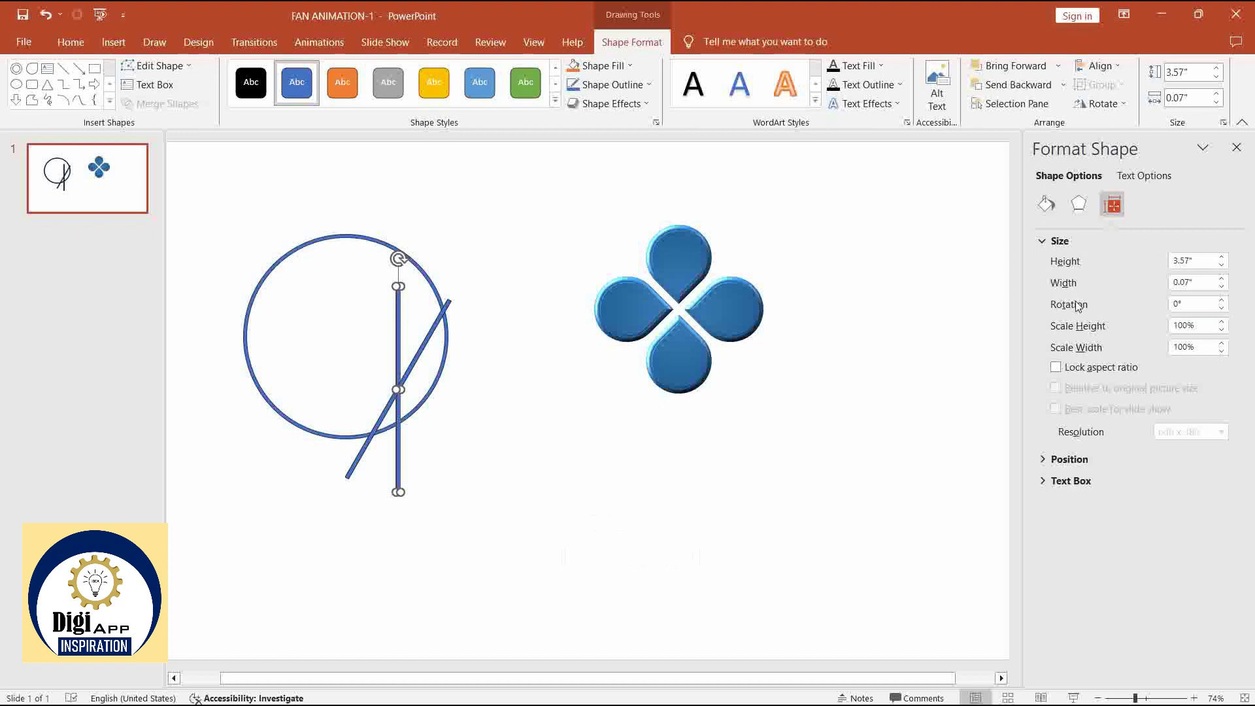
left_click(1190, 303)
type("0")
key("Return")
- Rotate the remaining bars to 90°, 120° and 150° to fan them into a starburst
key("ctrl+z")
type("90")
key("Return")
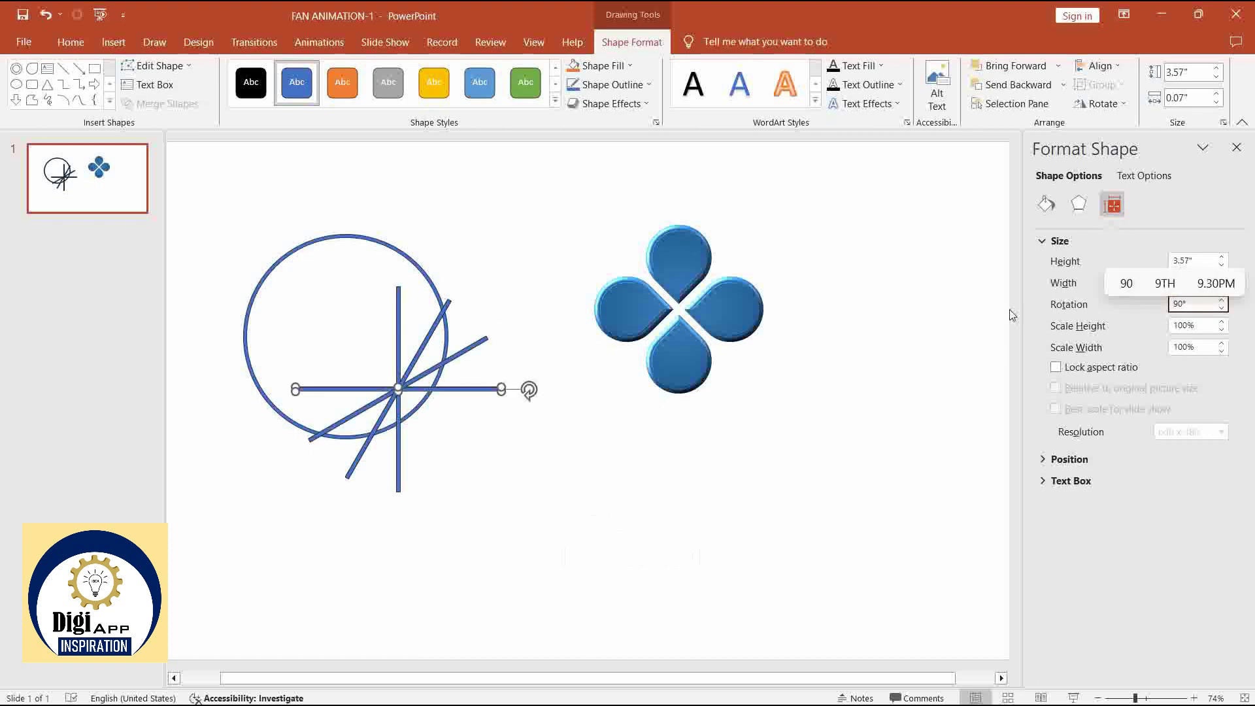
key("ctrl+z")
type("120")
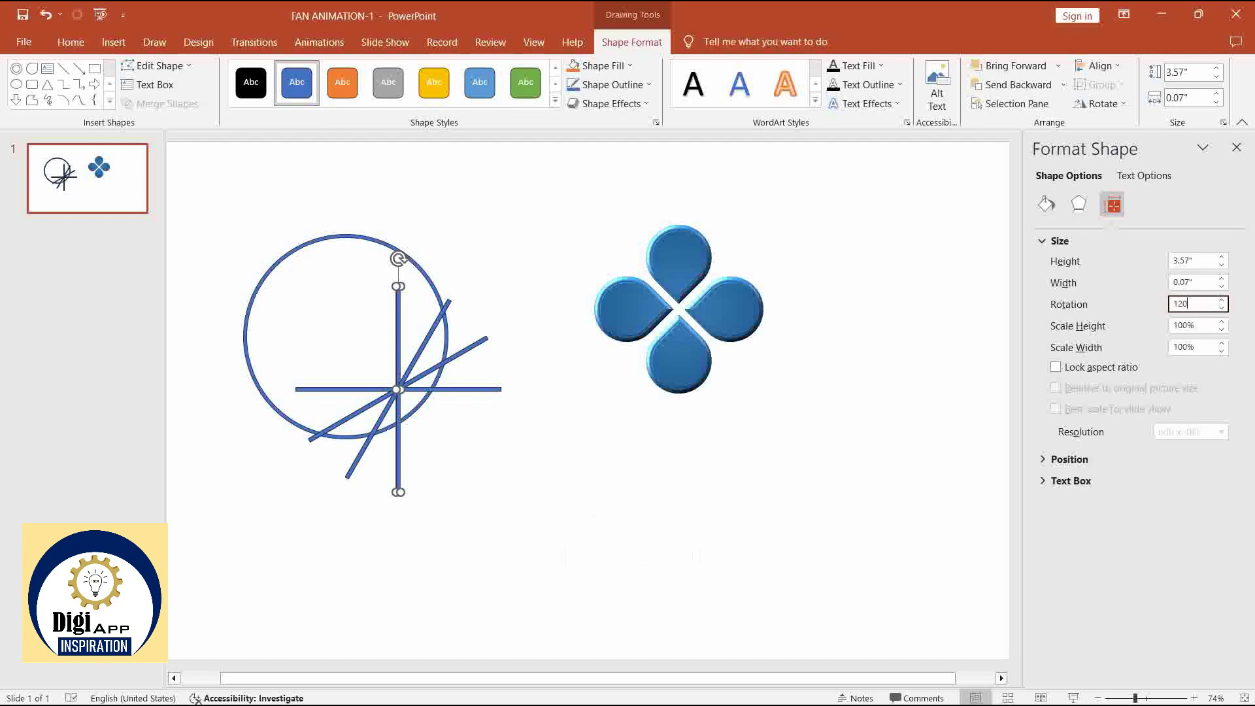
key("Return")
key("ctrl+v")
type("15")
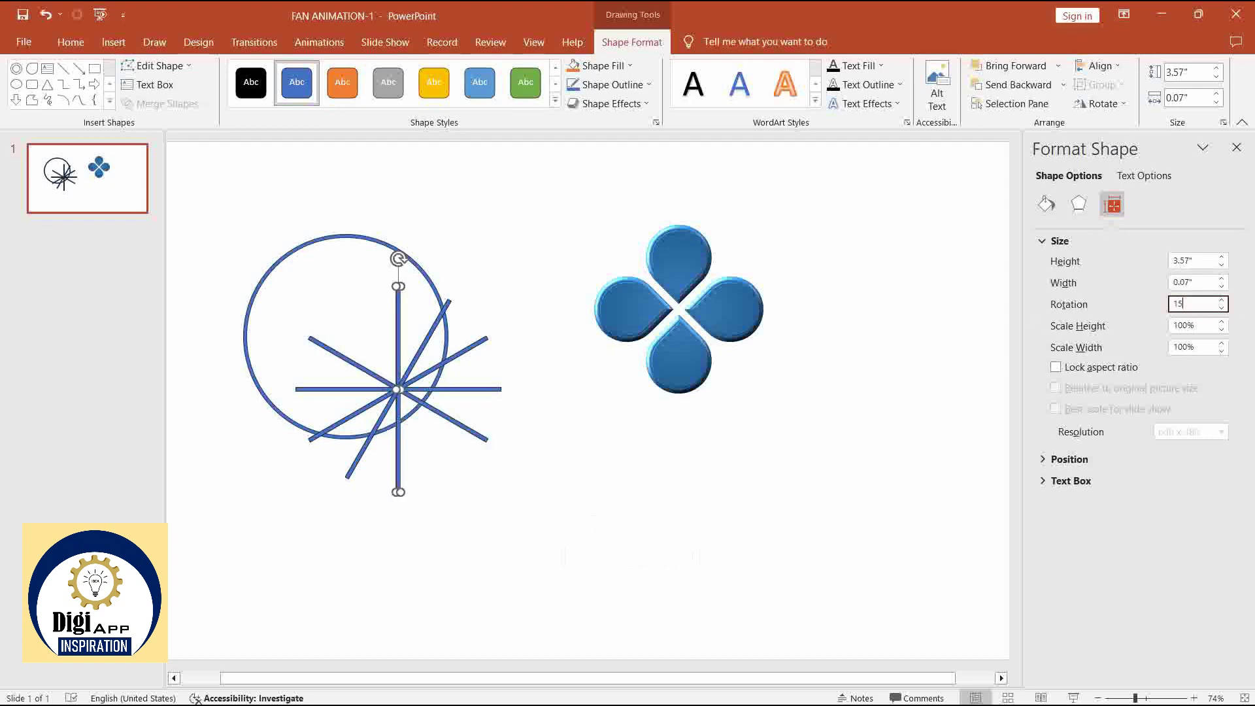
type("0")
key("Return")
- Delete the leftover vertical bar, then undo to bring the vertical spoke back
left_click(526, 294)
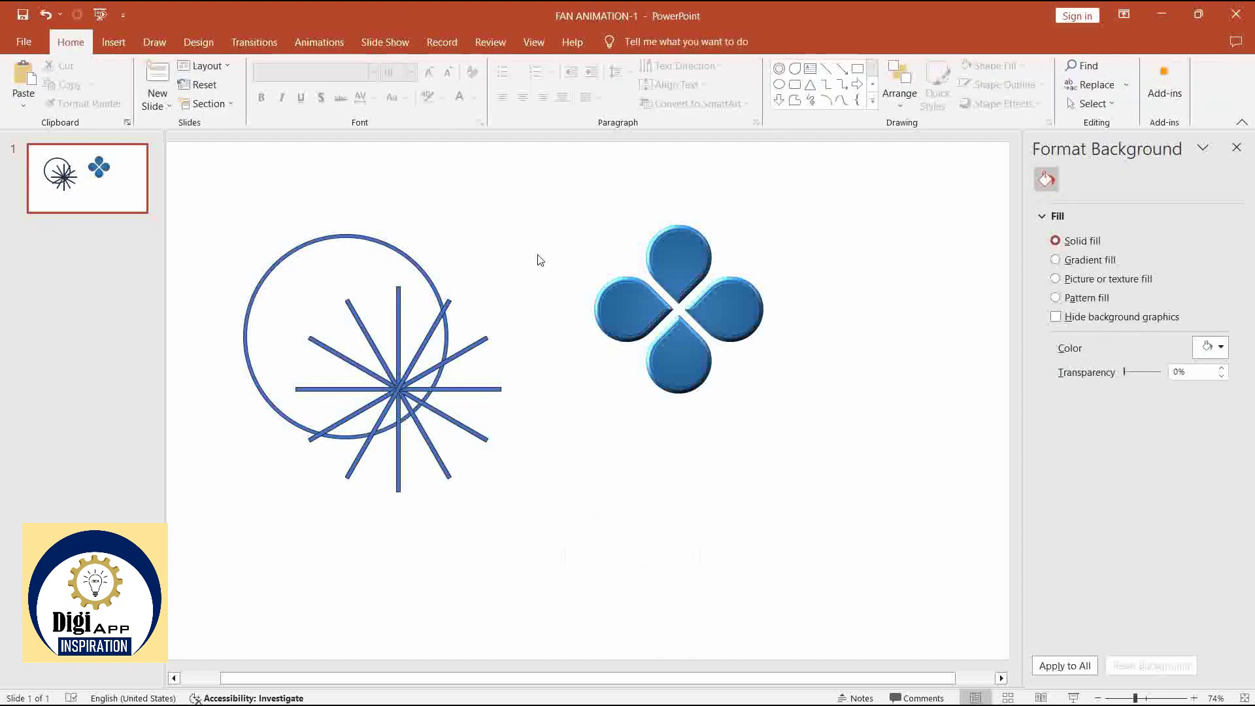
left_click_drag(540, 260, 259, 567)
left_click(399, 318)
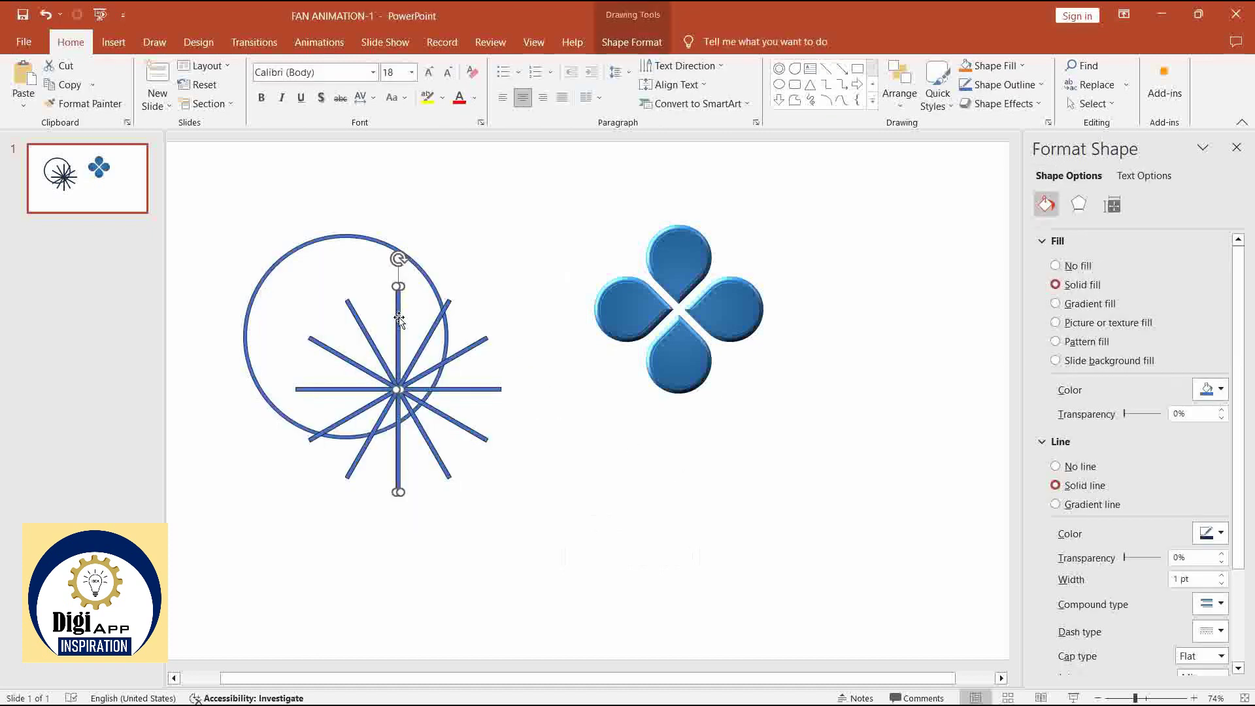
key("Escape")
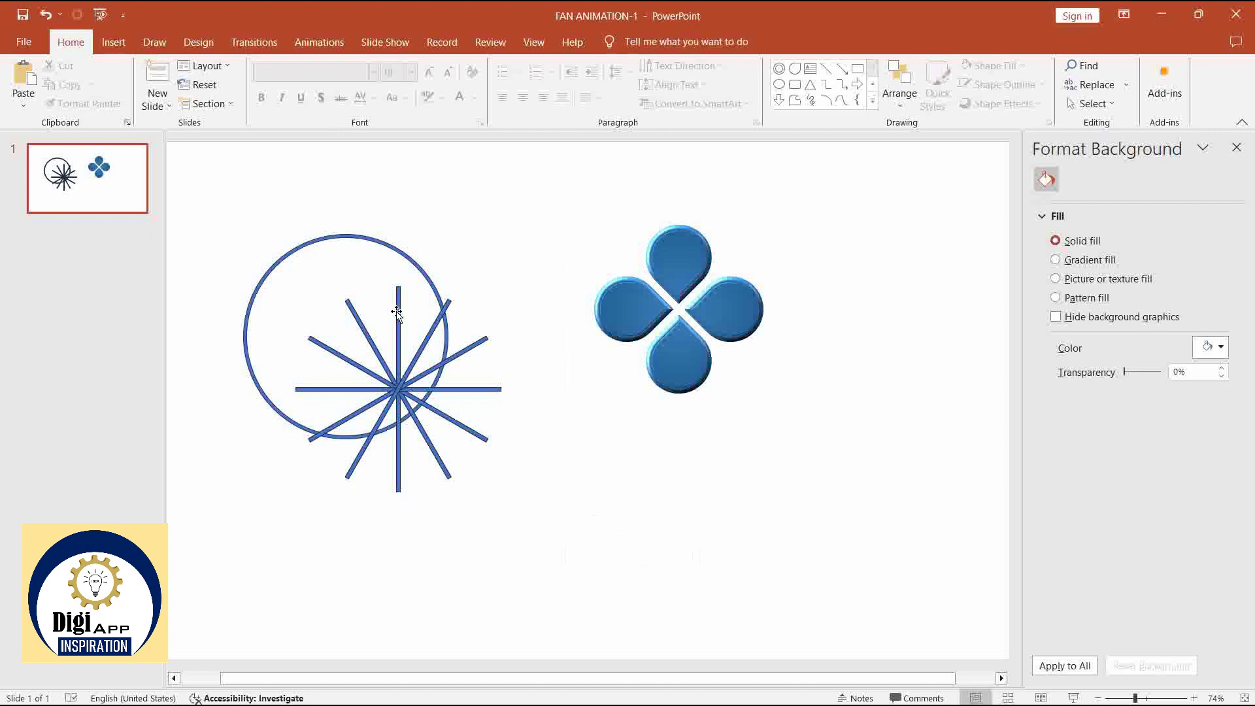
left_click(398, 310)
key("Escape")
left_click(398, 309)
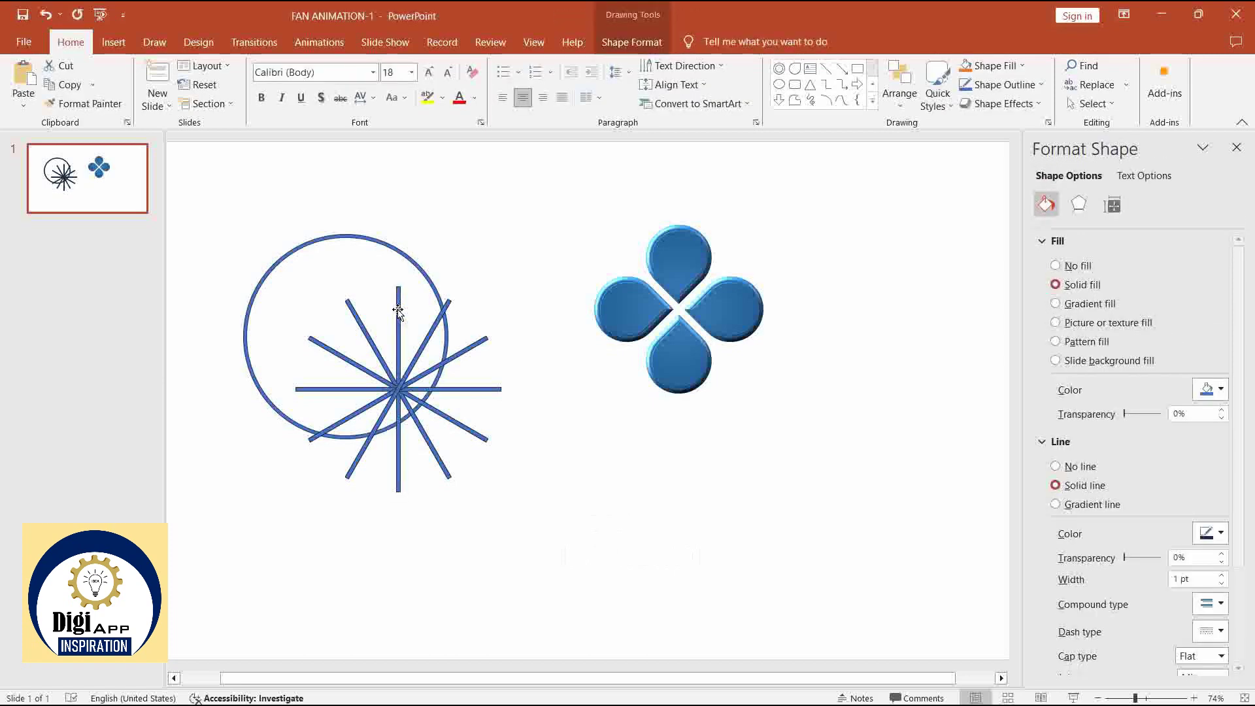
key("Delete")
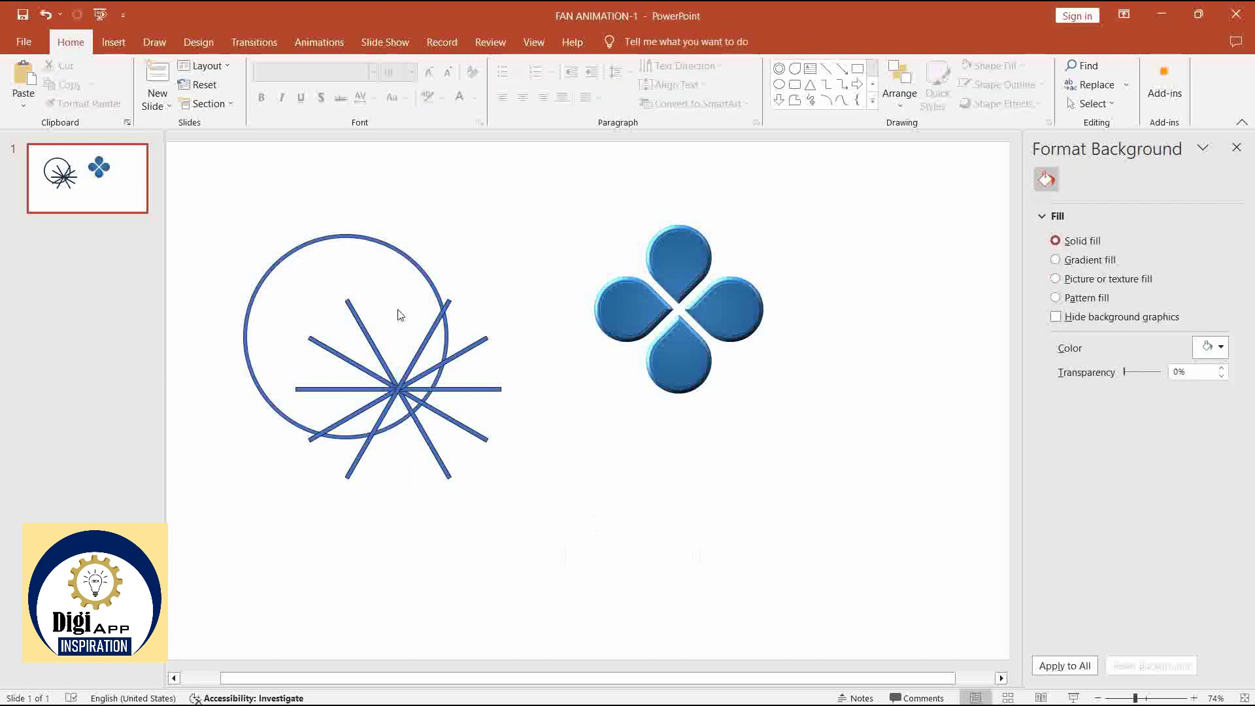
key("ctrl+z")
left_click(504, 249)
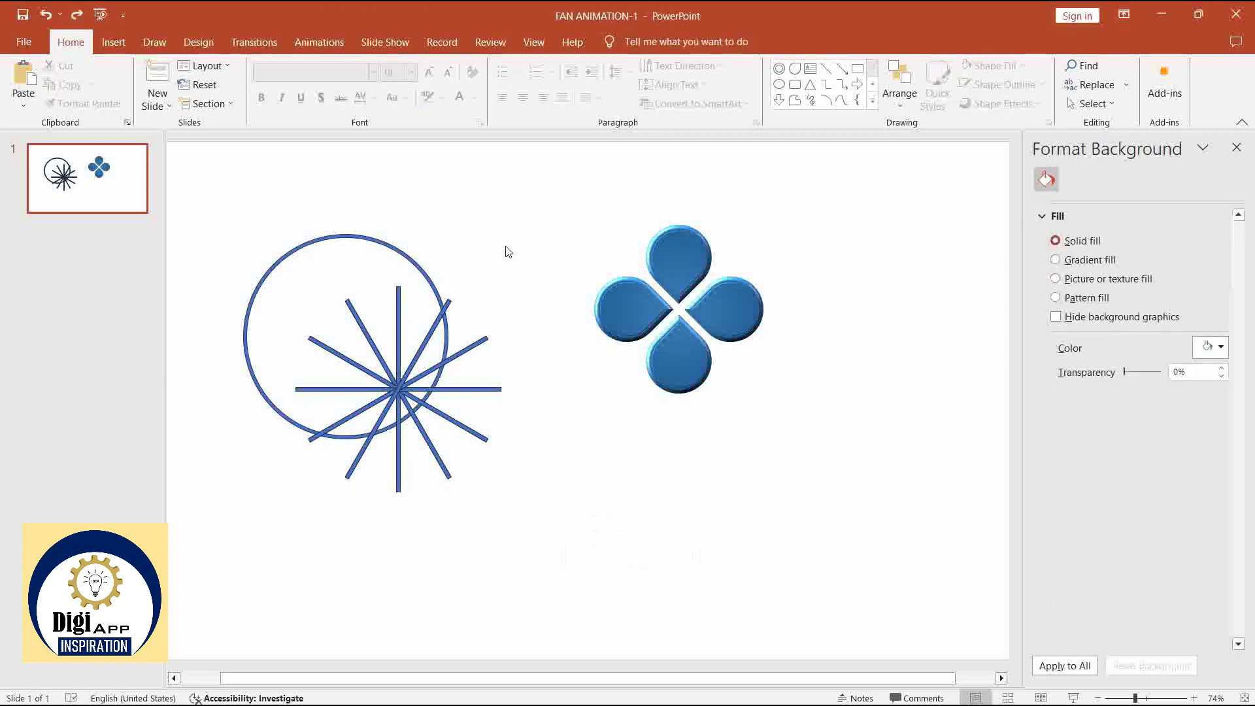
- Group the six spoke lines and centre them horizontally and vertically inside the circle
left_click_drag(535, 248, 215, 585)
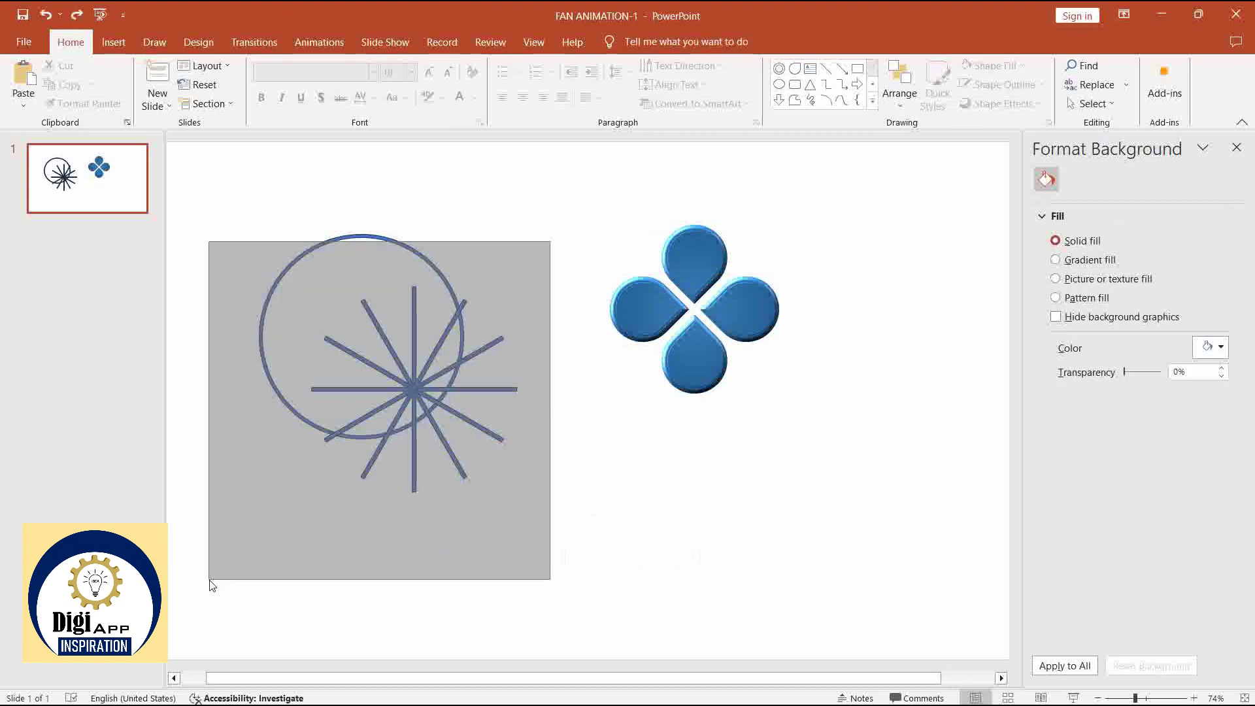
key("ctrl+g")
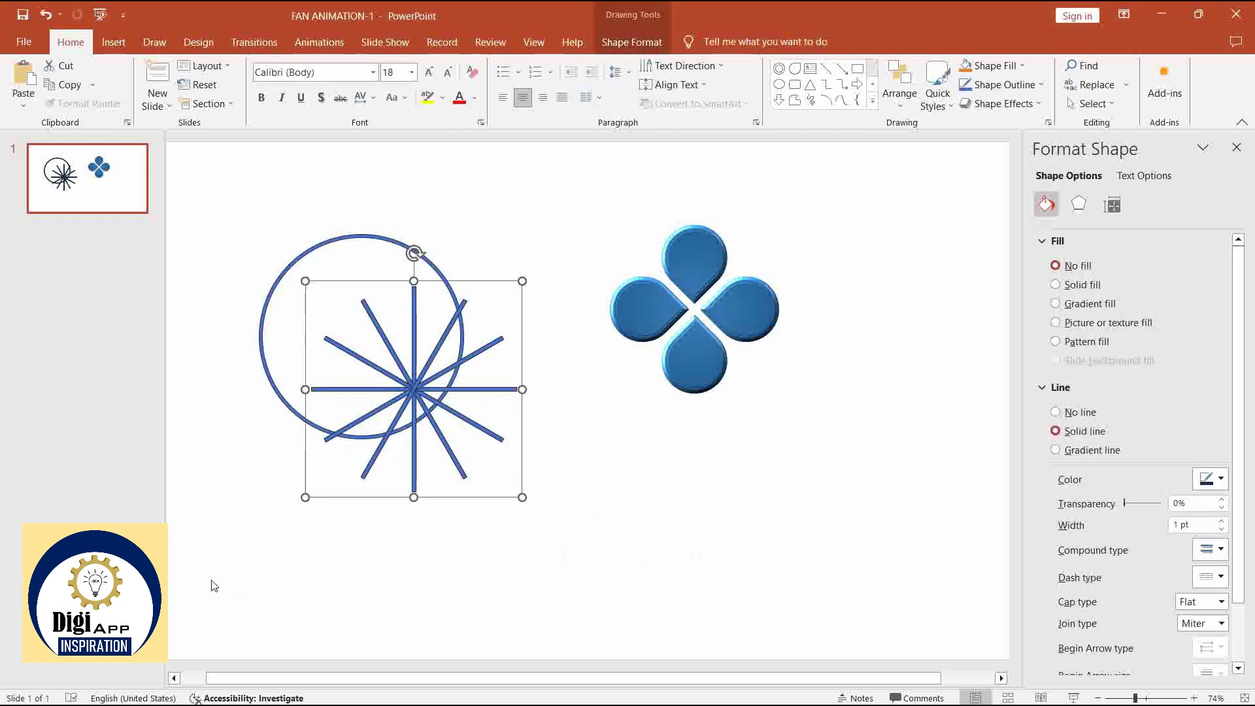
left_click(337, 243, "shift")
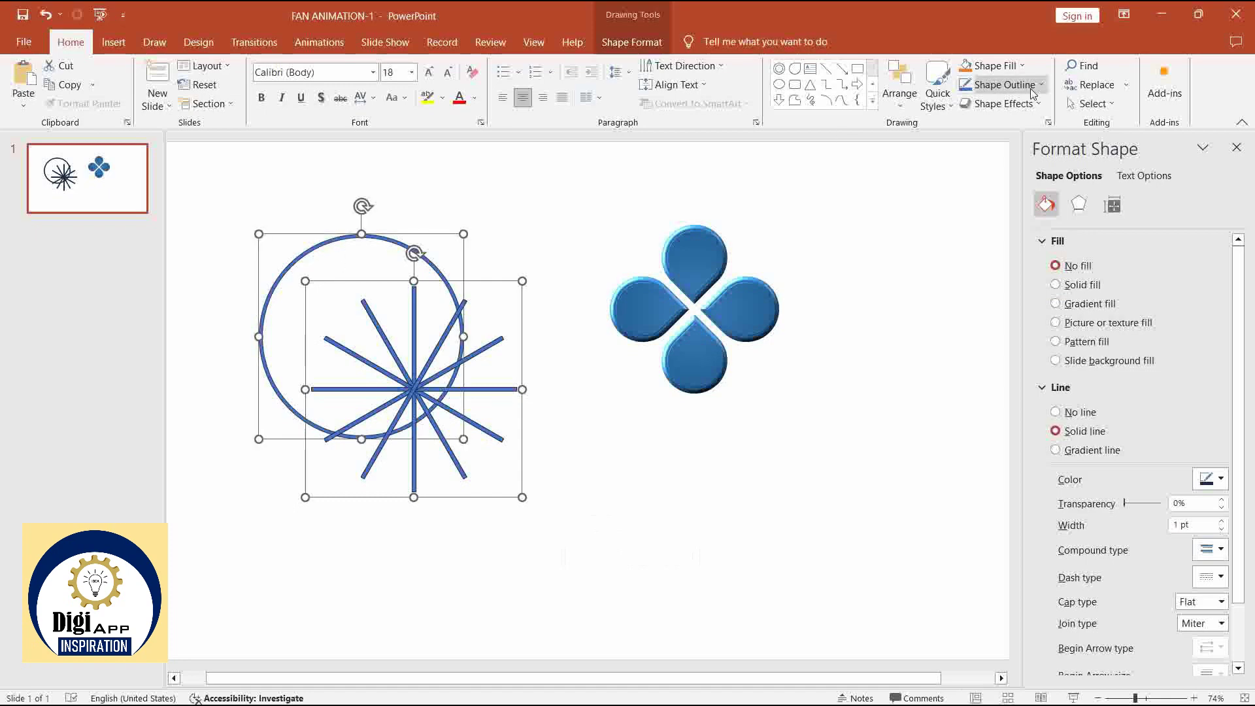
left_click(905, 94)
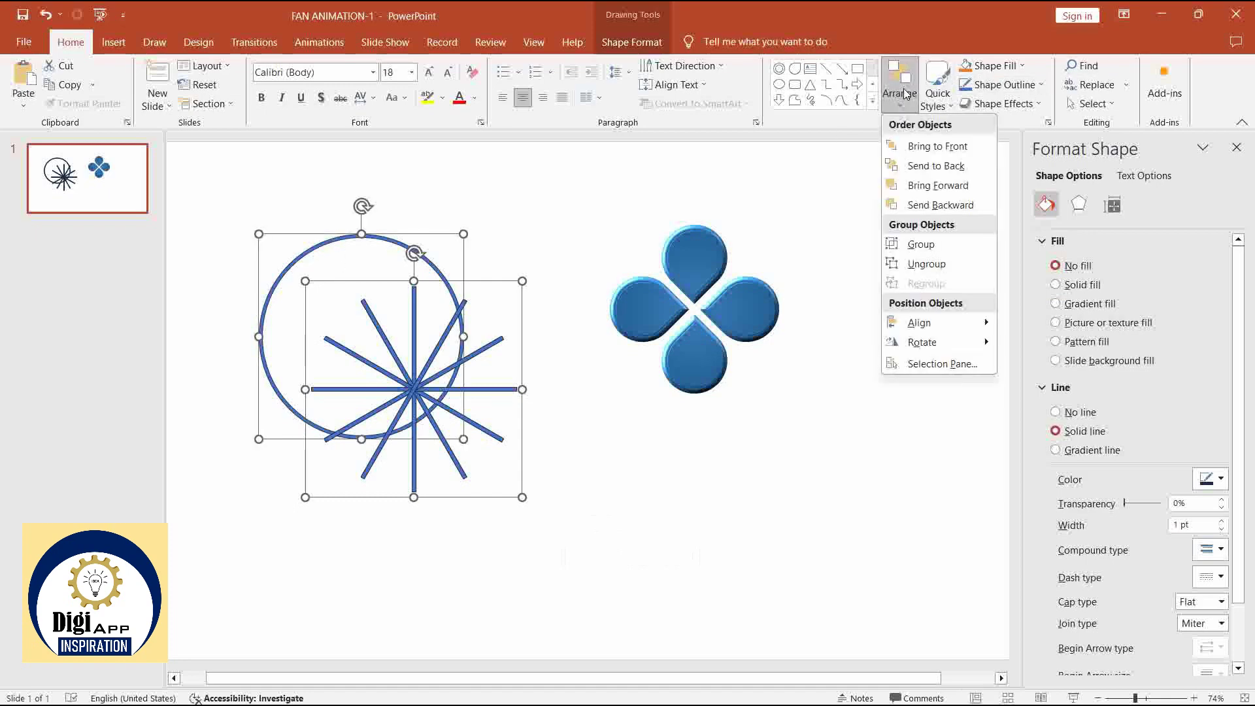
mouse_move(919, 323)
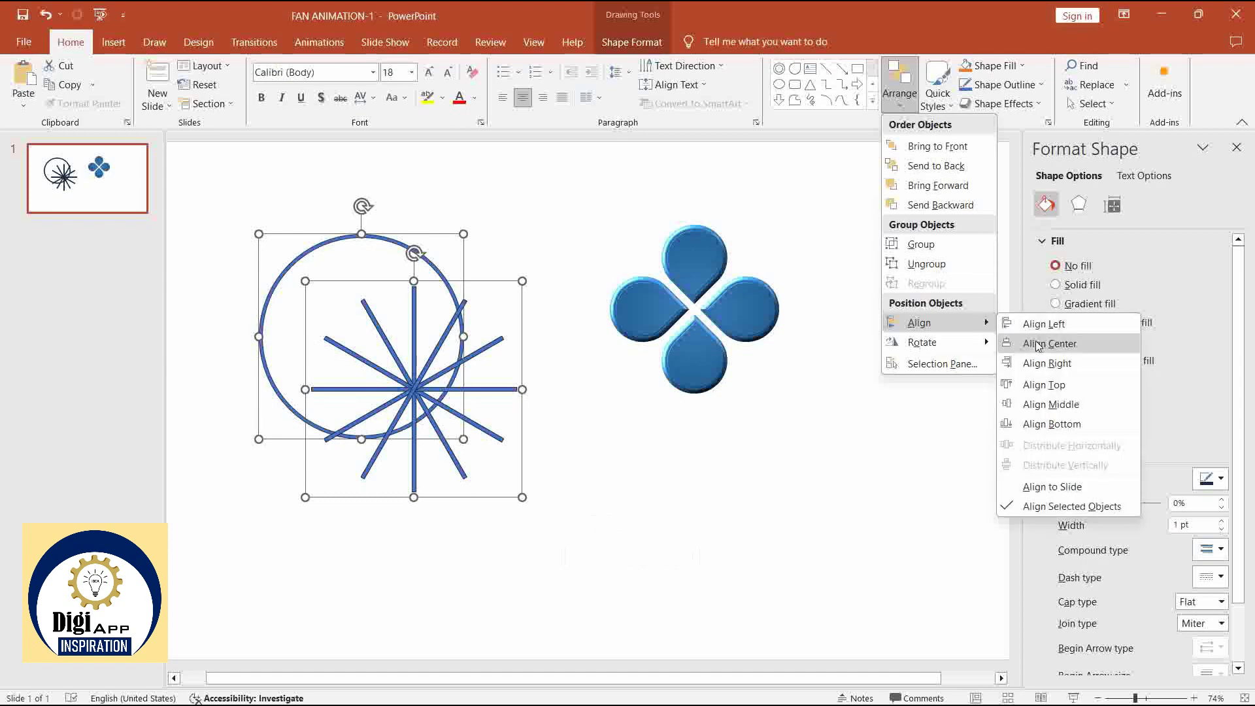
left_click(1049, 343)
left_click(900, 98)
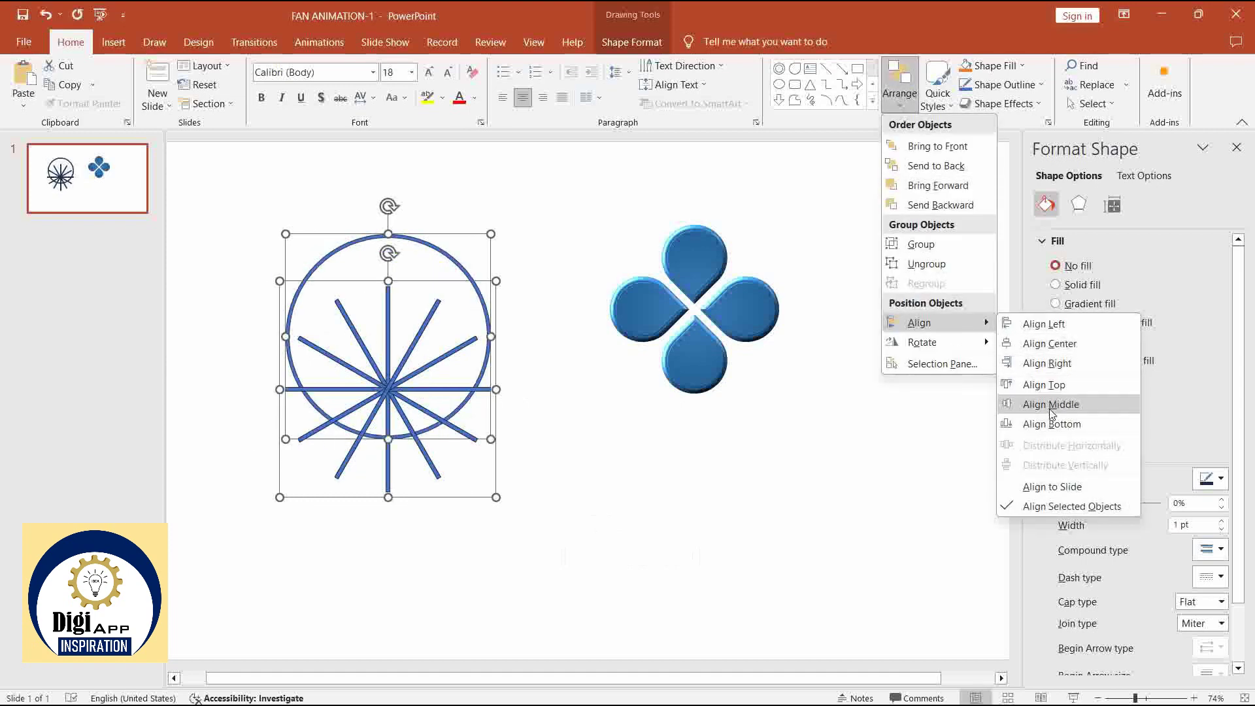
left_click(1050, 404)
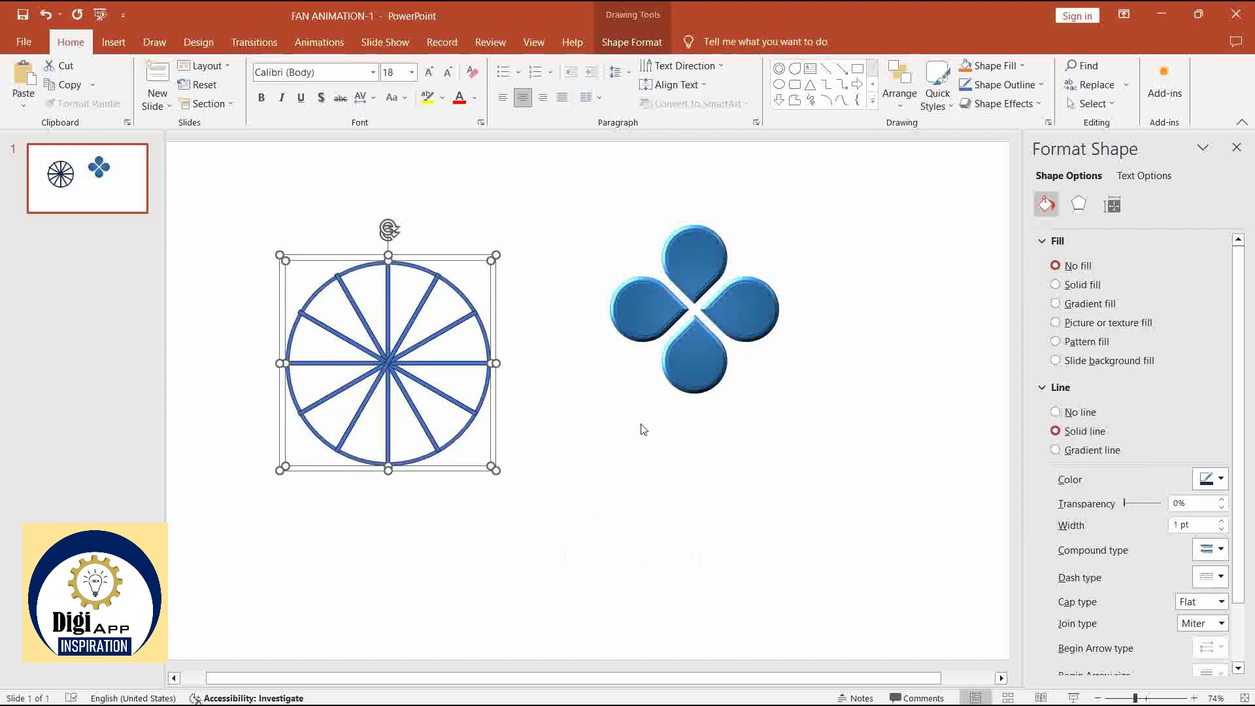
- Duplicate the spoked wheel and set the copy's rotation to 15°
left_click(596, 431)
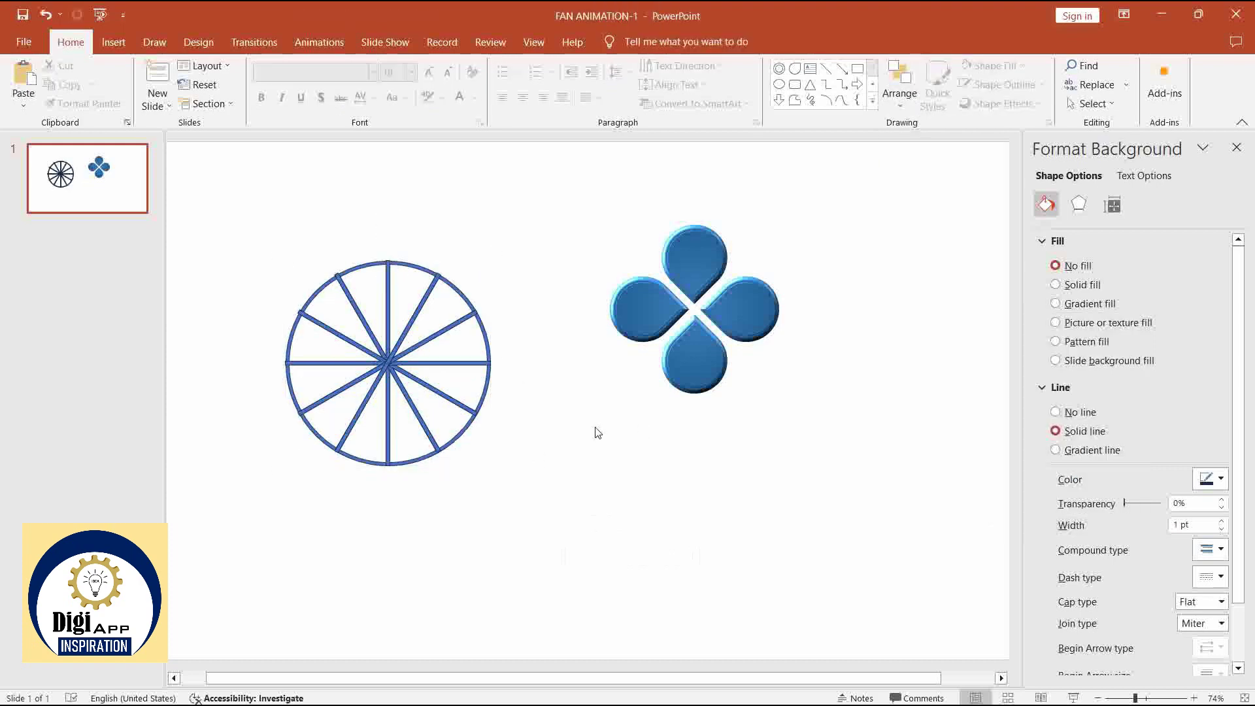
left_click(389, 298)
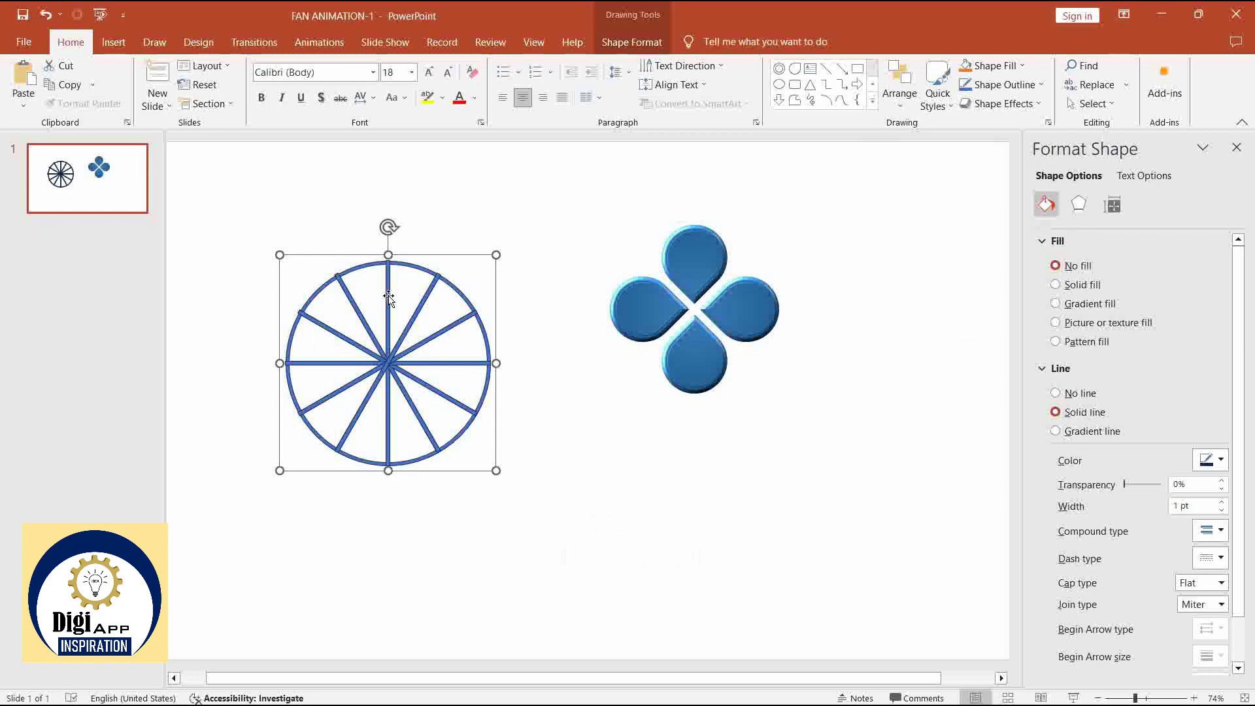
key("ctrl+d")
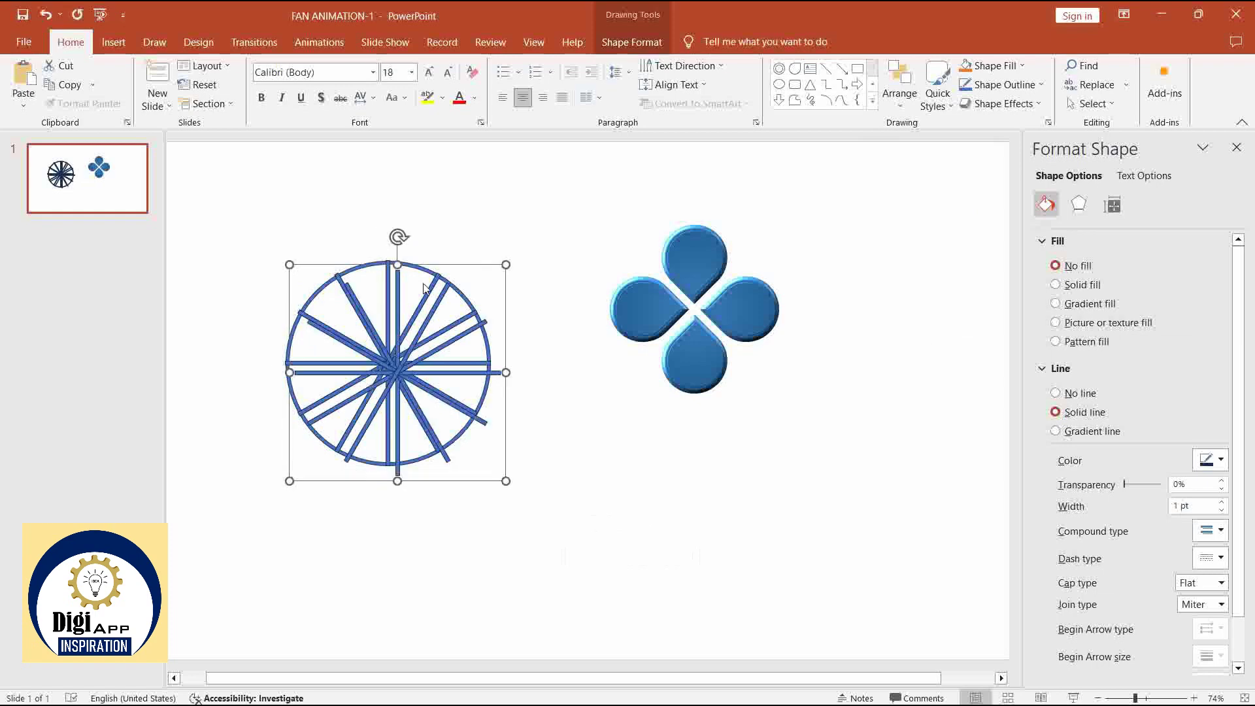
left_click(1111, 206)
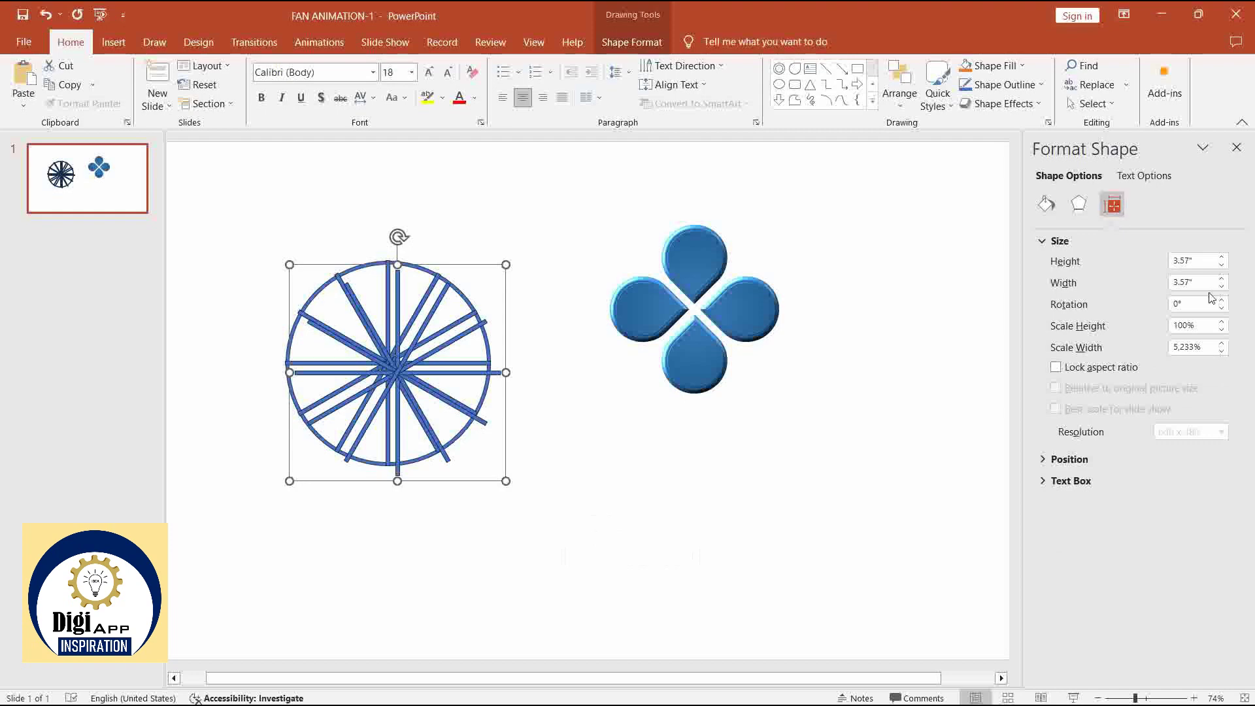
double_click(1193, 304)
type("15")
key("Return")
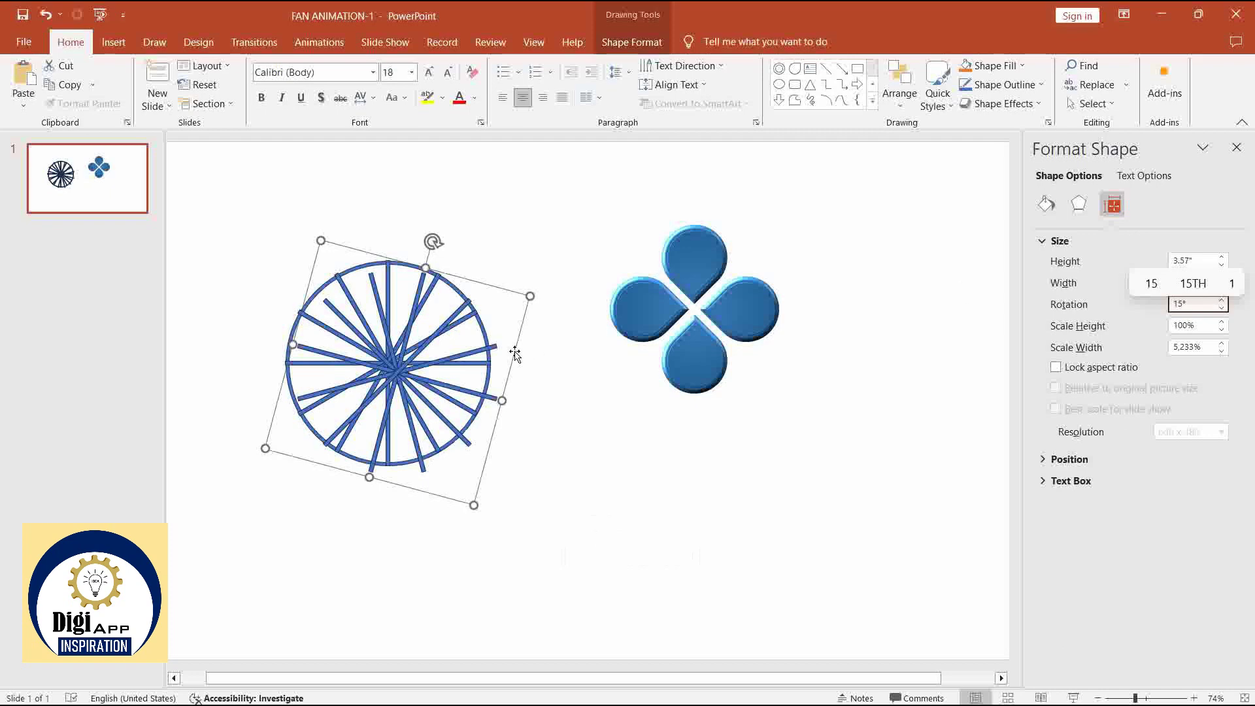
- Select both the original and rotated wheels together
left_click(340, 233)
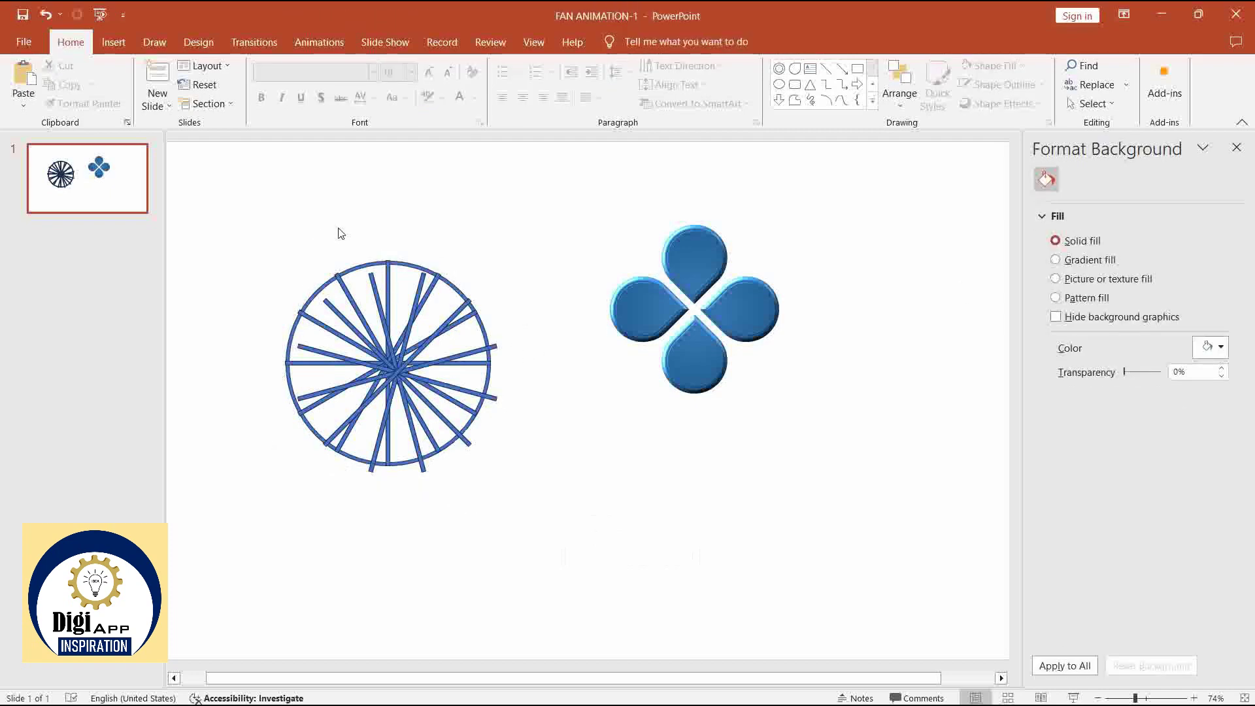
key("ctrl+a")
left_click(562, 226)
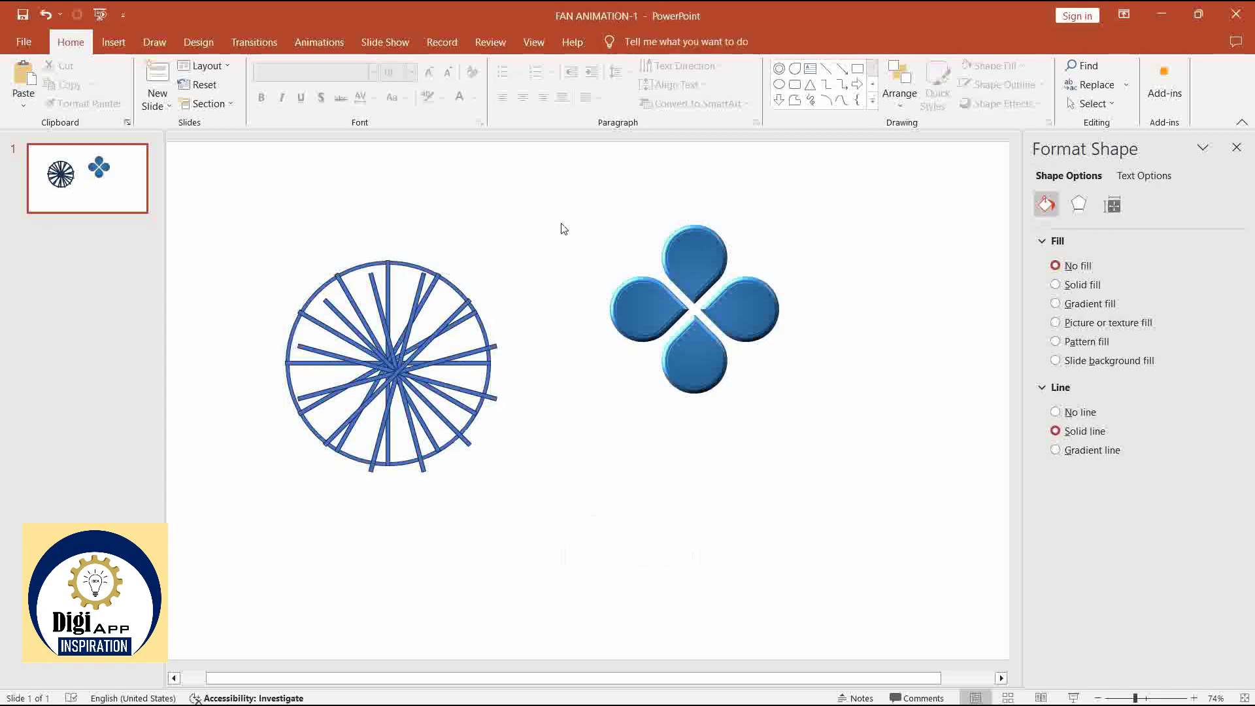
left_click_drag(234, 224, 605, 553)
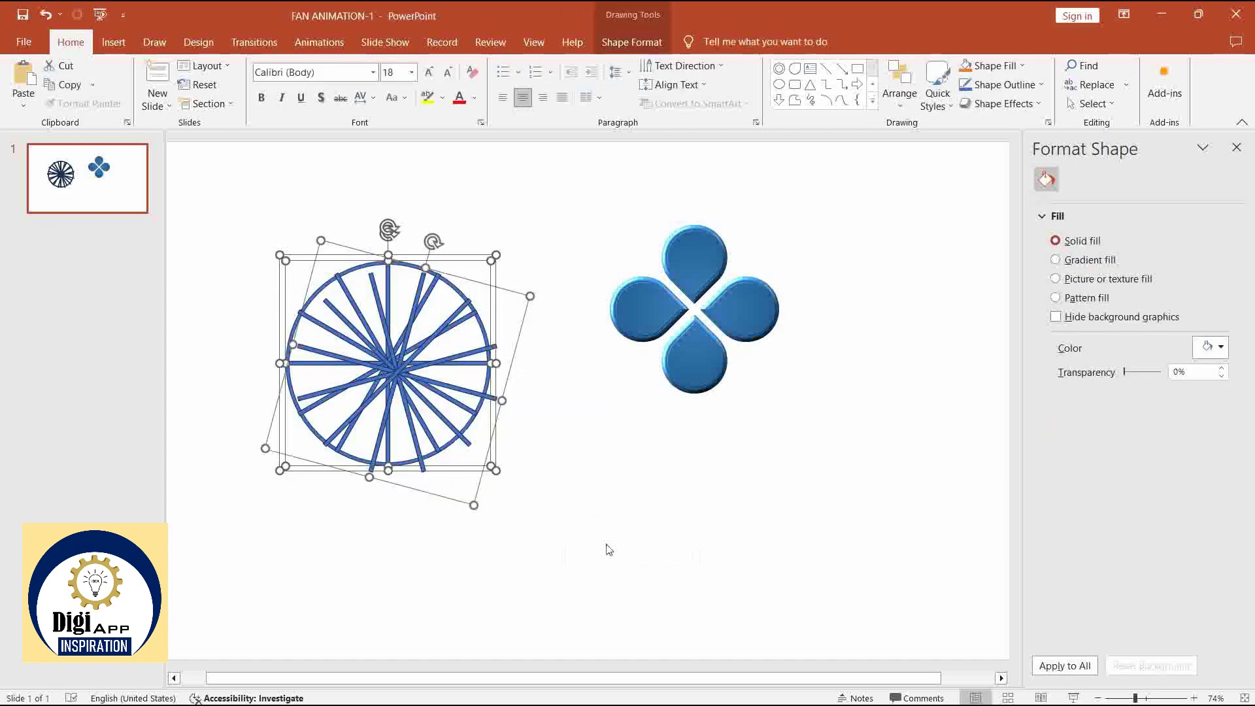
- Align the two wheels by their centres and middles so they overlap exactly
left_click(897, 95)
mouse_move(919, 323)
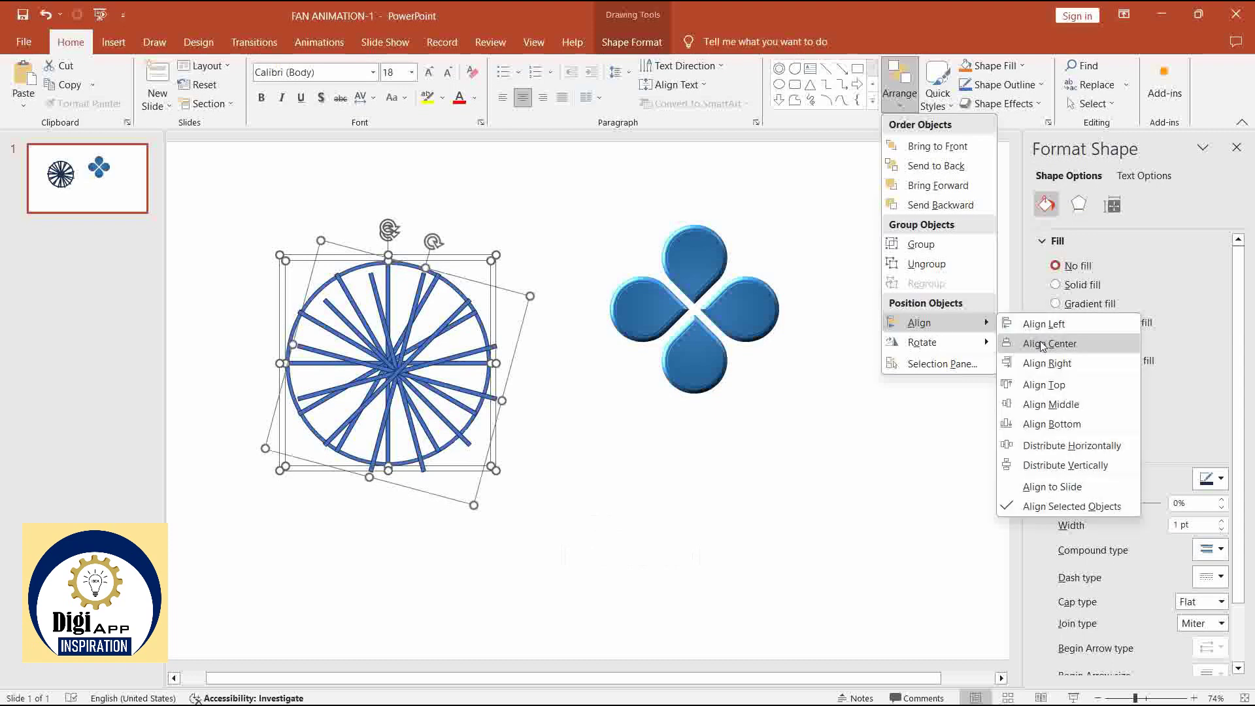
left_click(1042, 344)
left_click(909, 108)
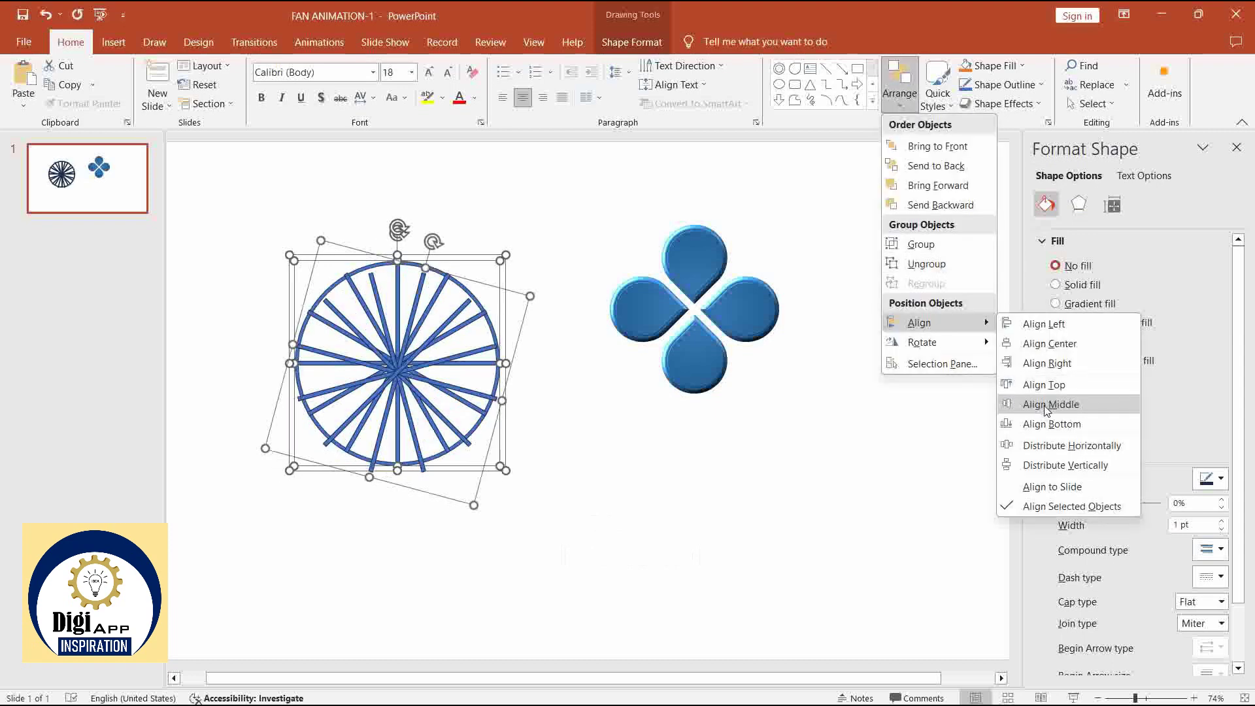
left_click(1047, 405)
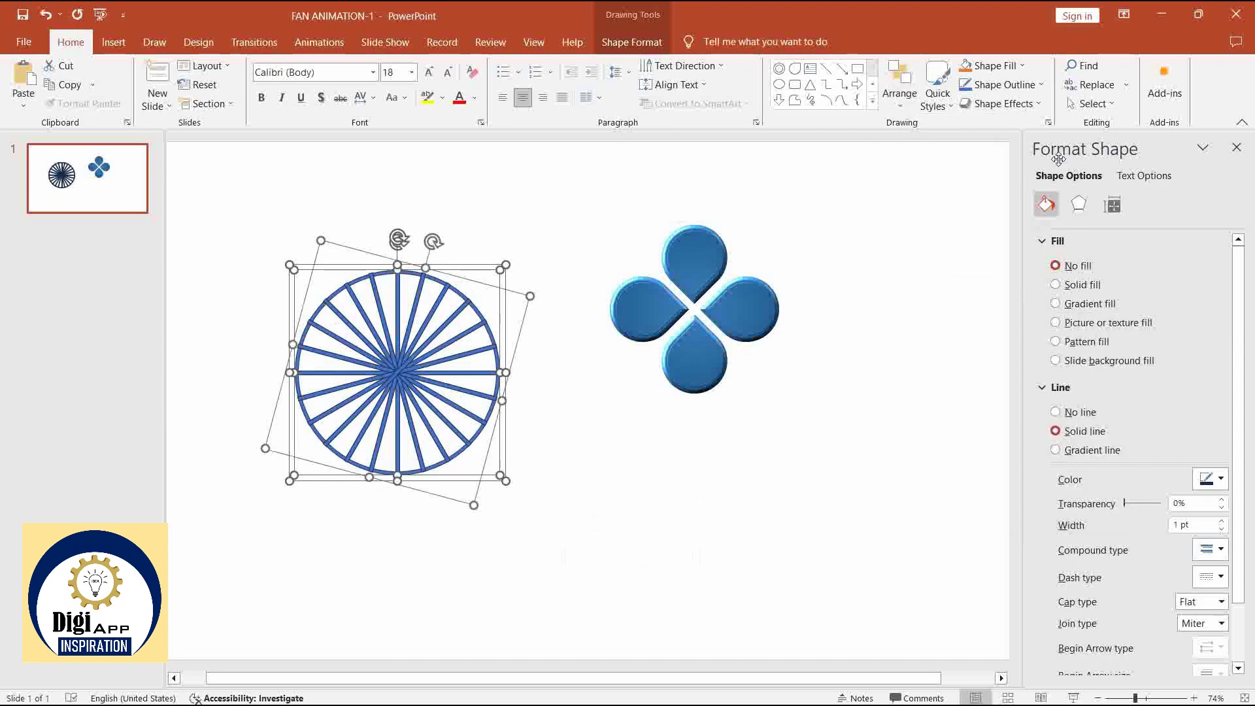
- Ungroup the wheels into separate spokes and rims, then select all the pieces
left_click(644, 43)
left_click(1115, 86)
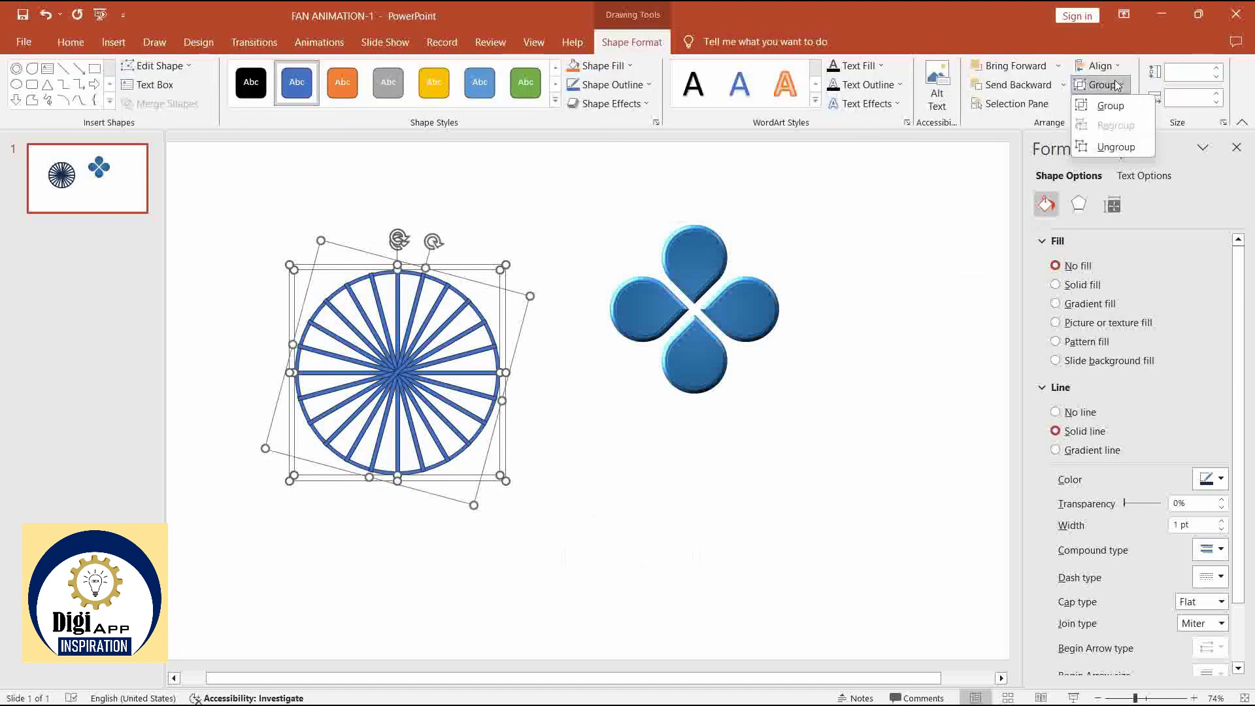
left_click(1116, 148)
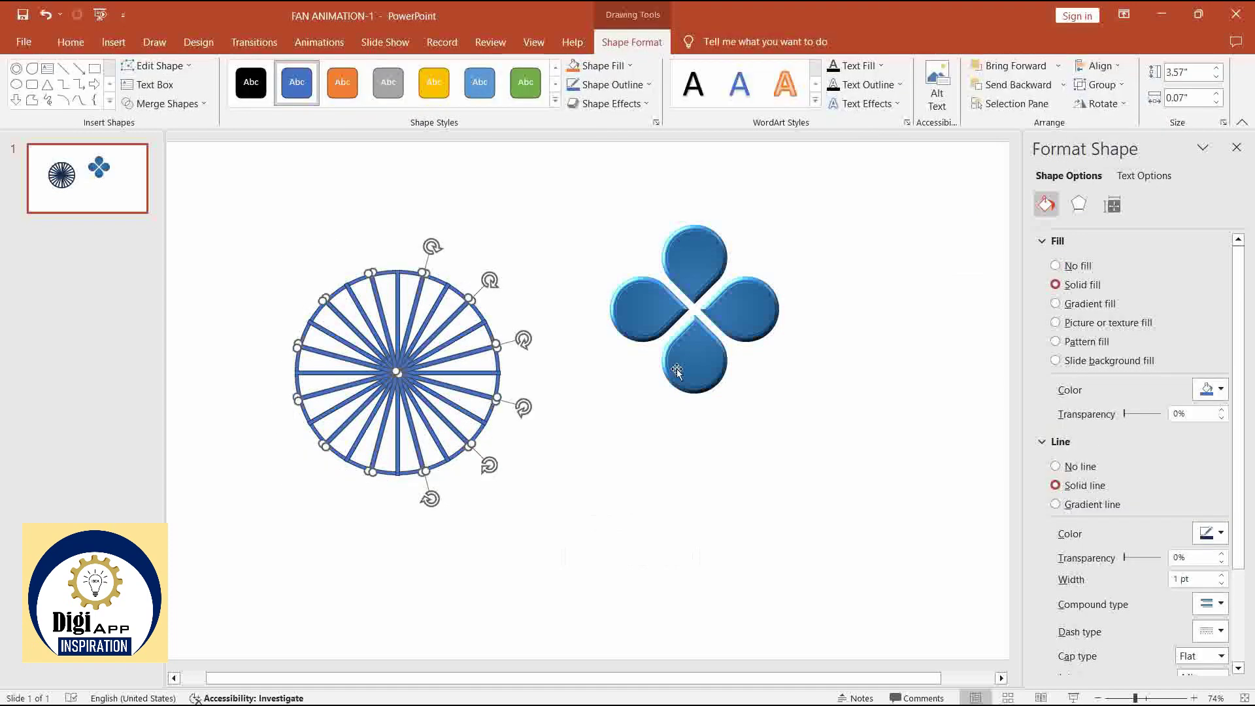
left_click(634, 485)
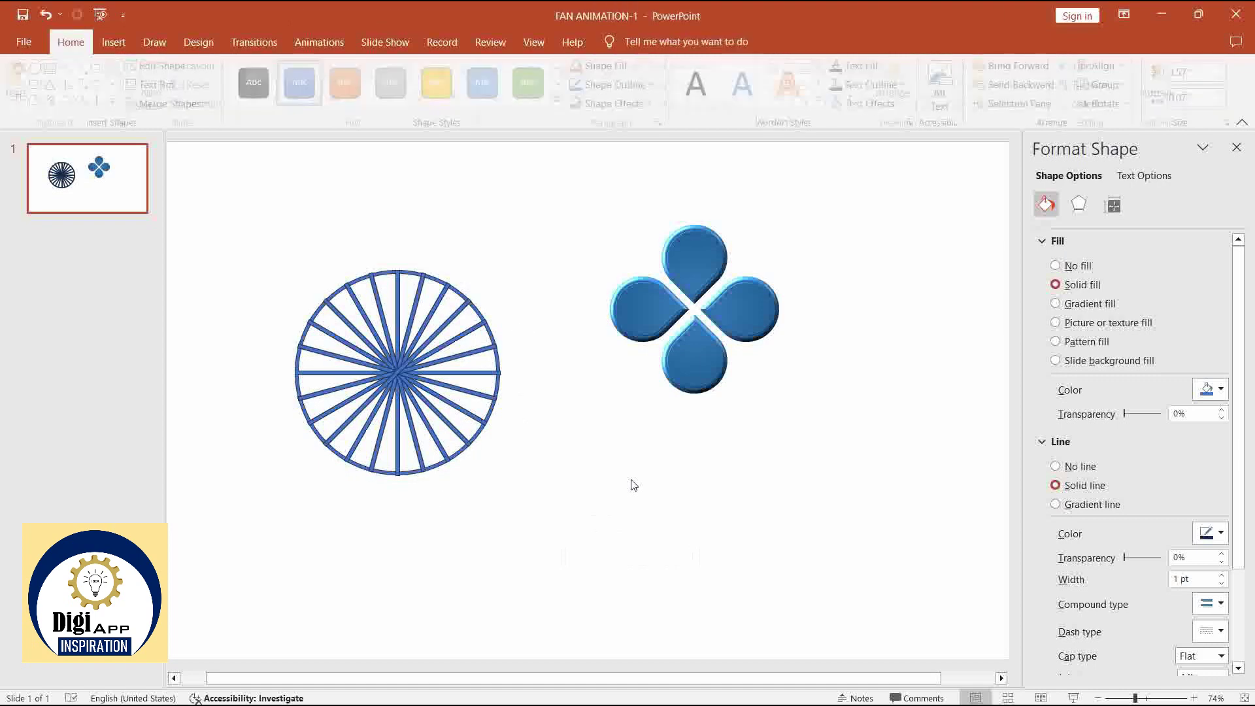
left_click(461, 356)
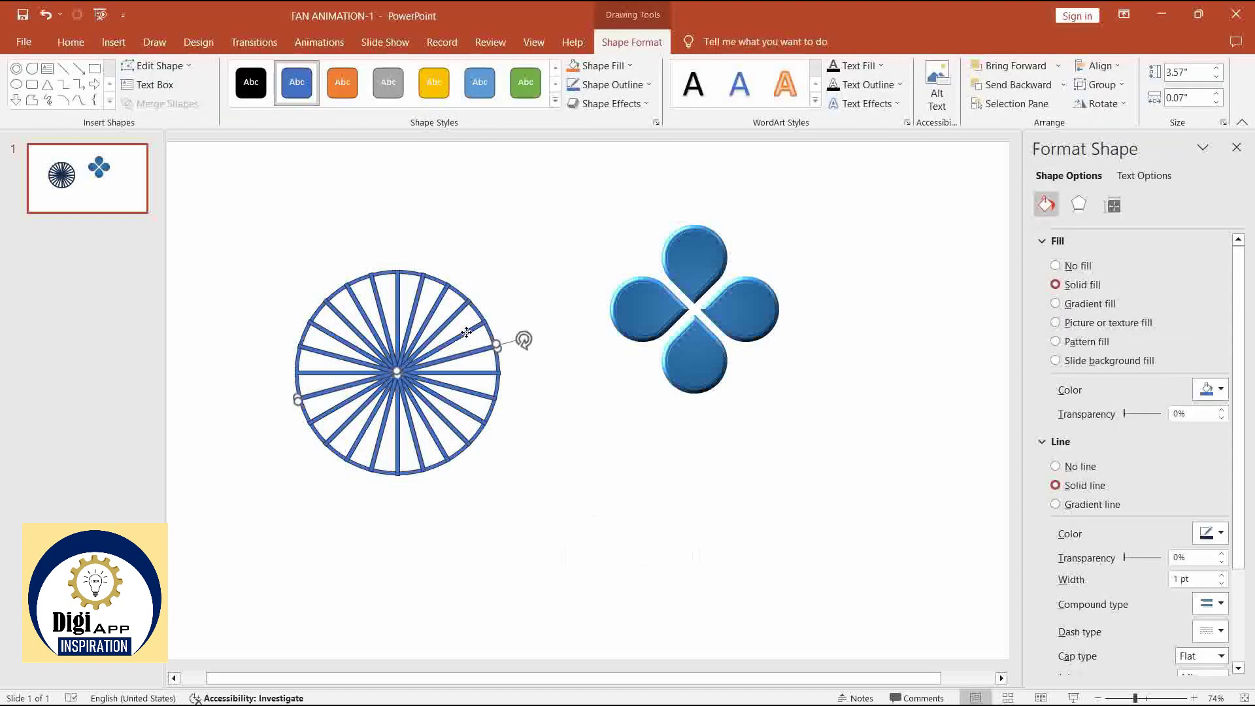
left_click(511, 261)
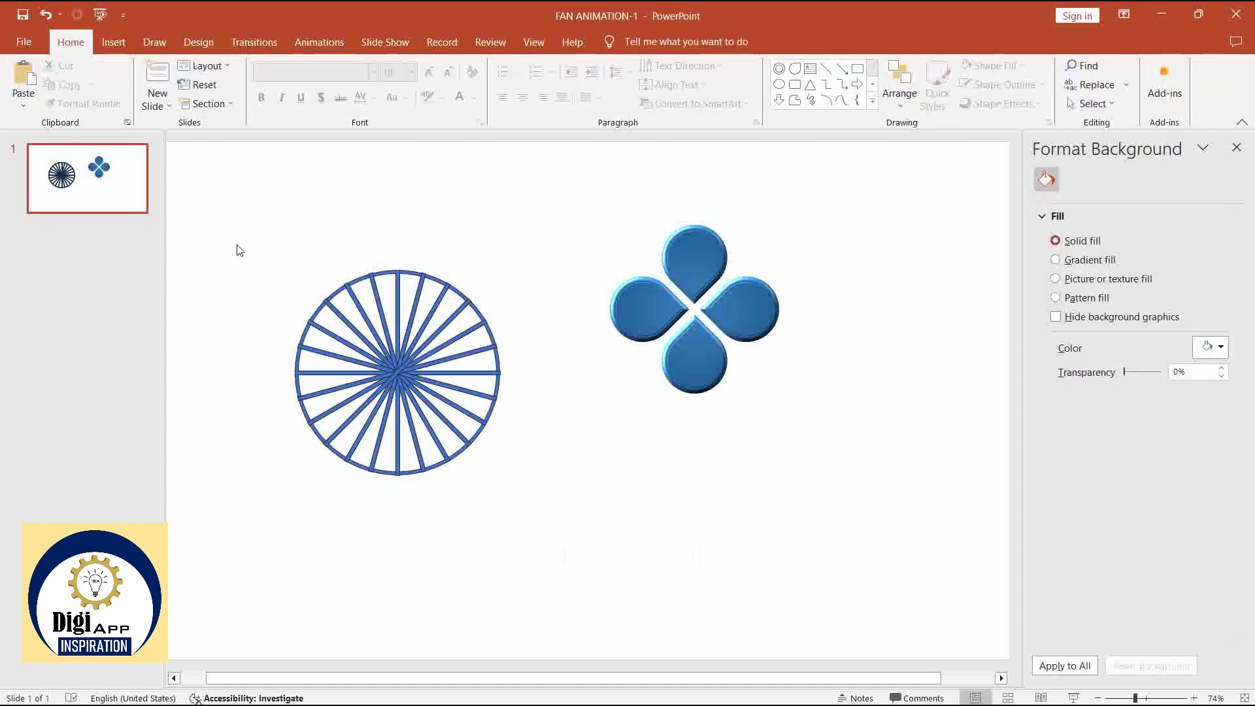
left_click_drag(239, 251, 589, 579)
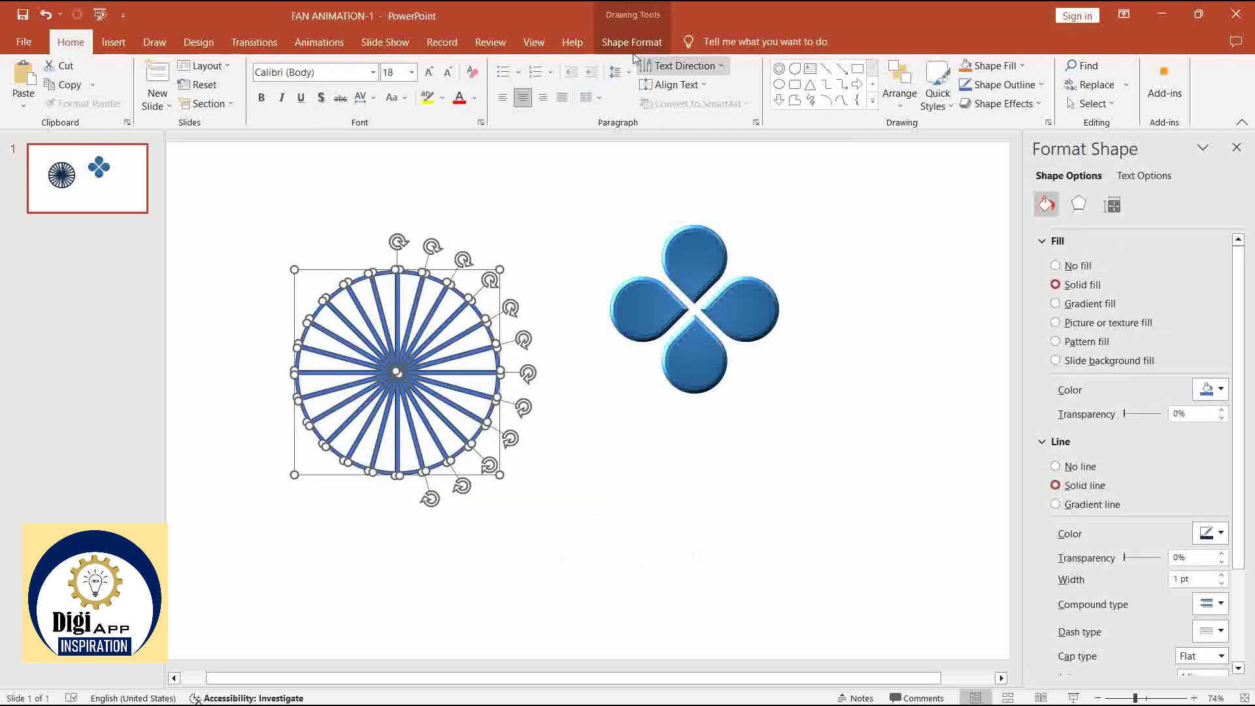
- Union the spokes and rims into one shape and set its line to No line
left_click(630, 42)
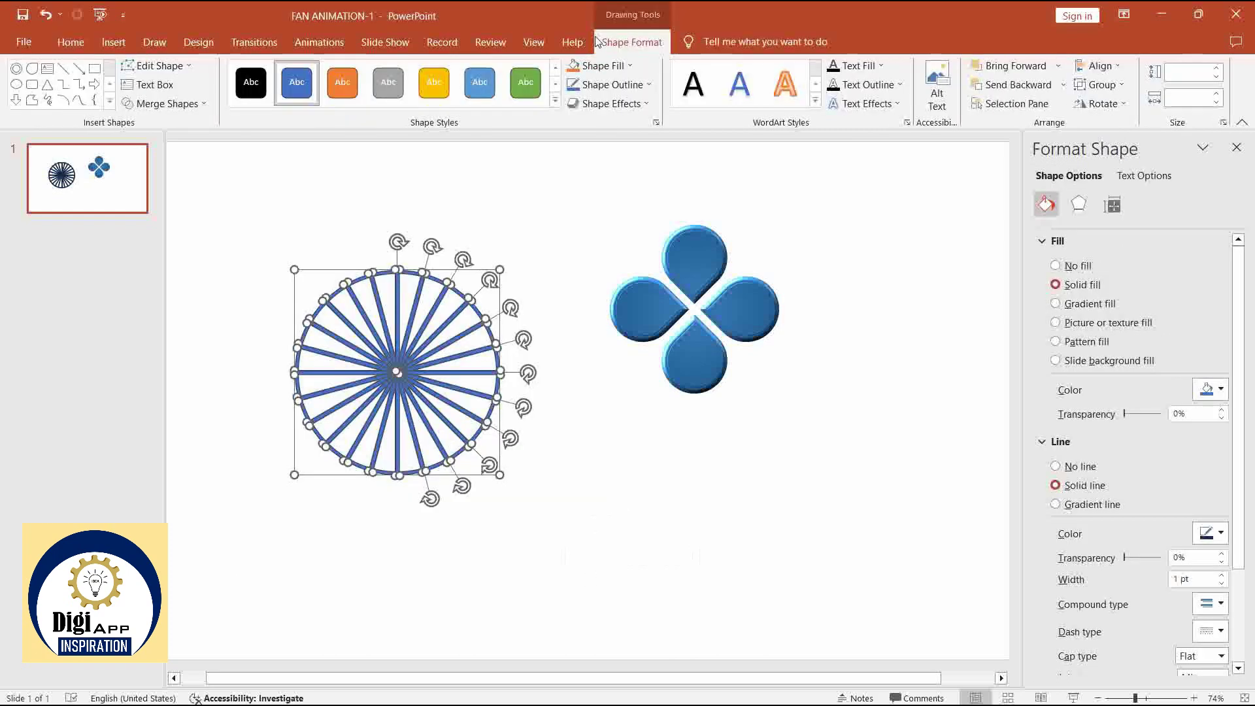
left_click(181, 104)
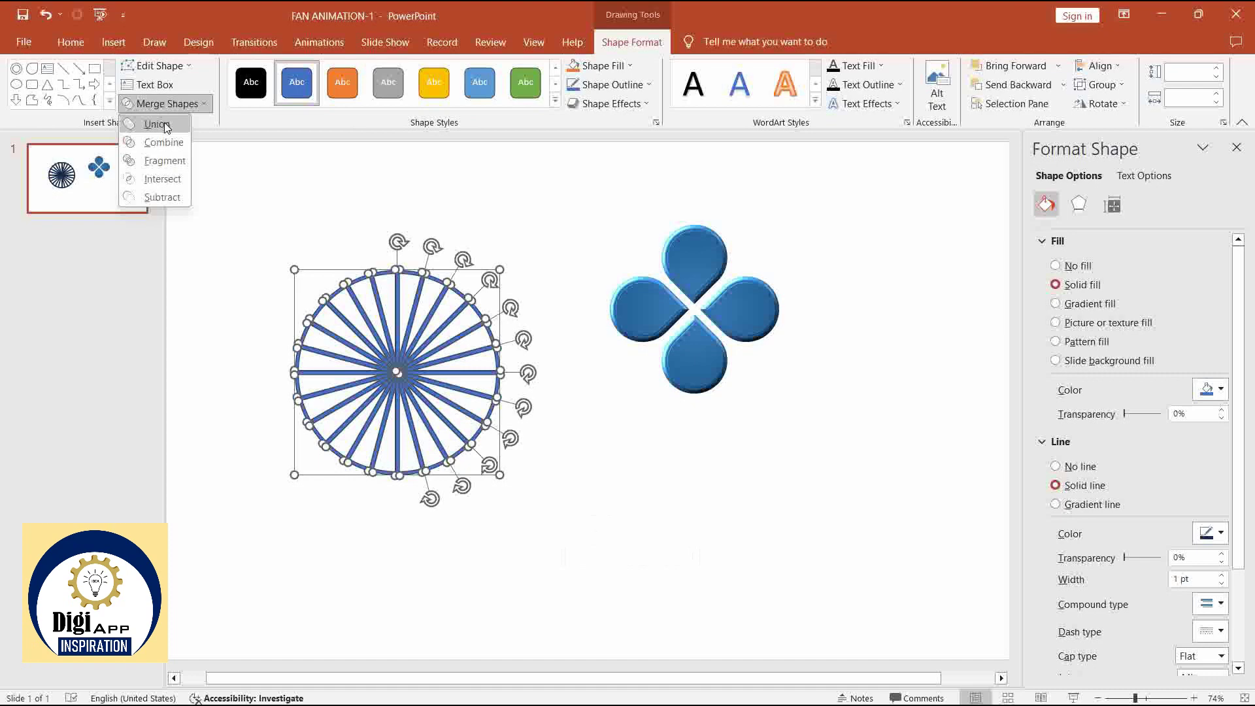
left_click(165, 125)
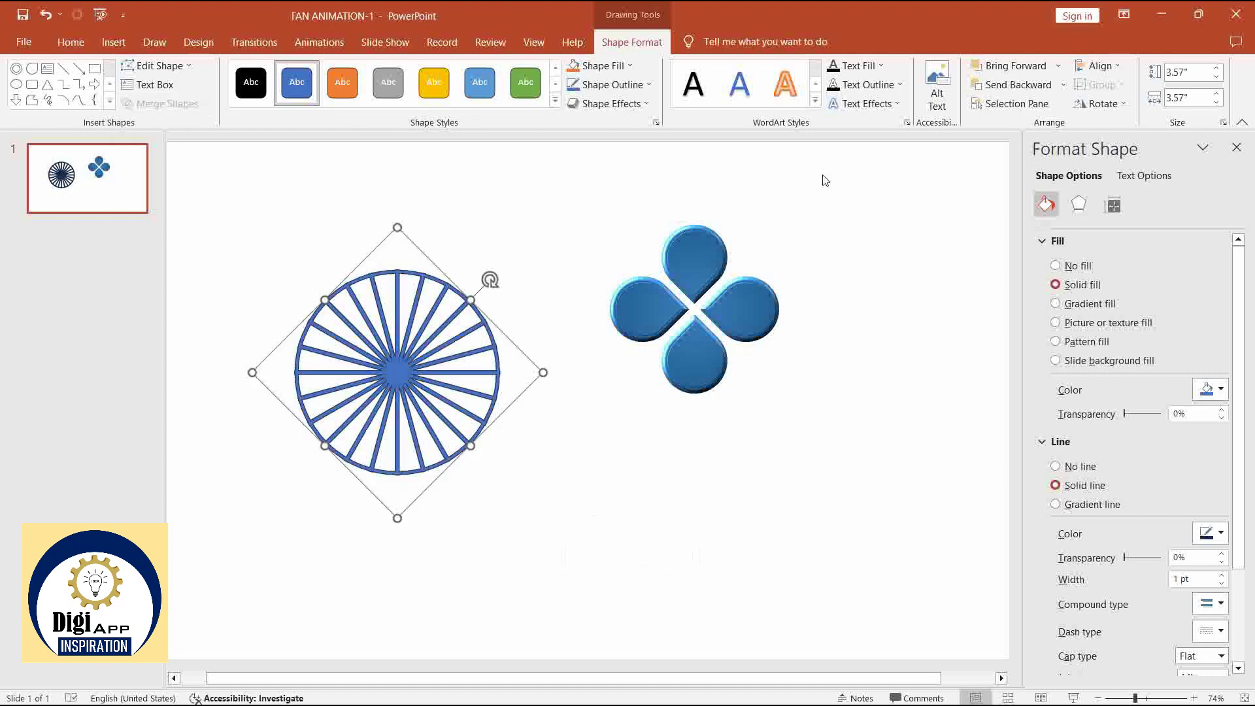
left_click(1080, 467)
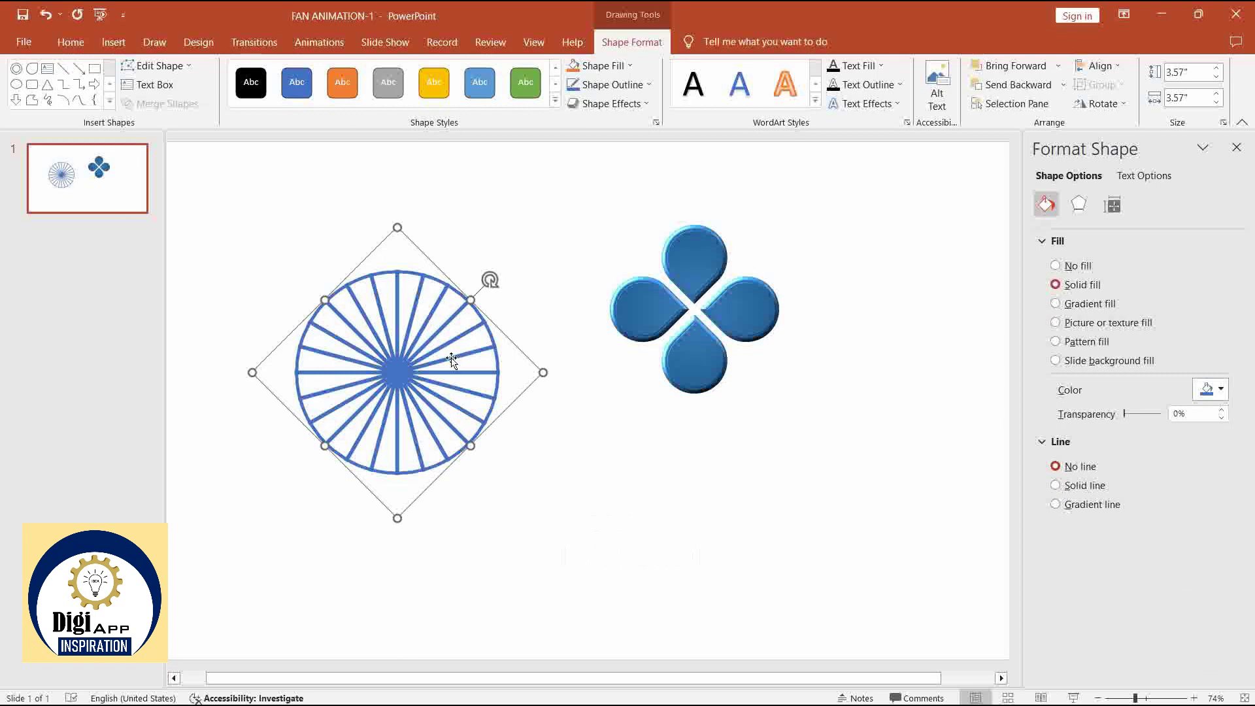
- Copy the four-petal blades' blue gradient and bevel formatting onto the wheel with Format Painter
left_click(657, 302)
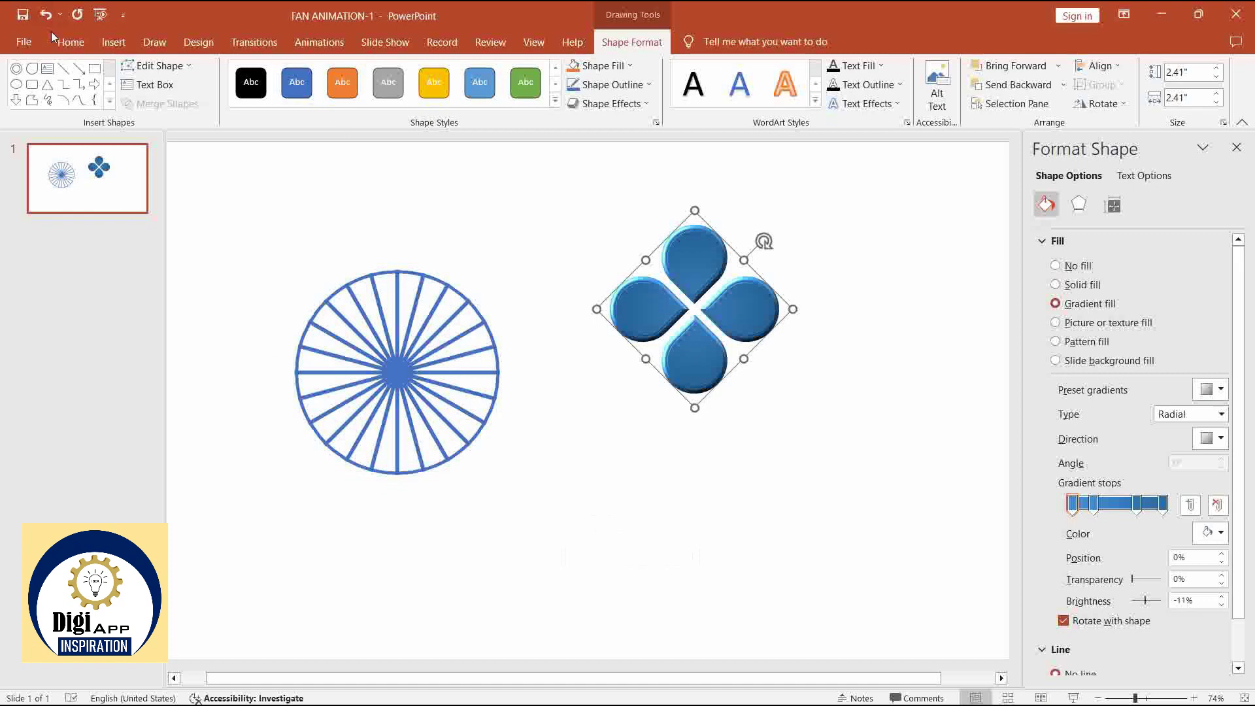
left_click(72, 42)
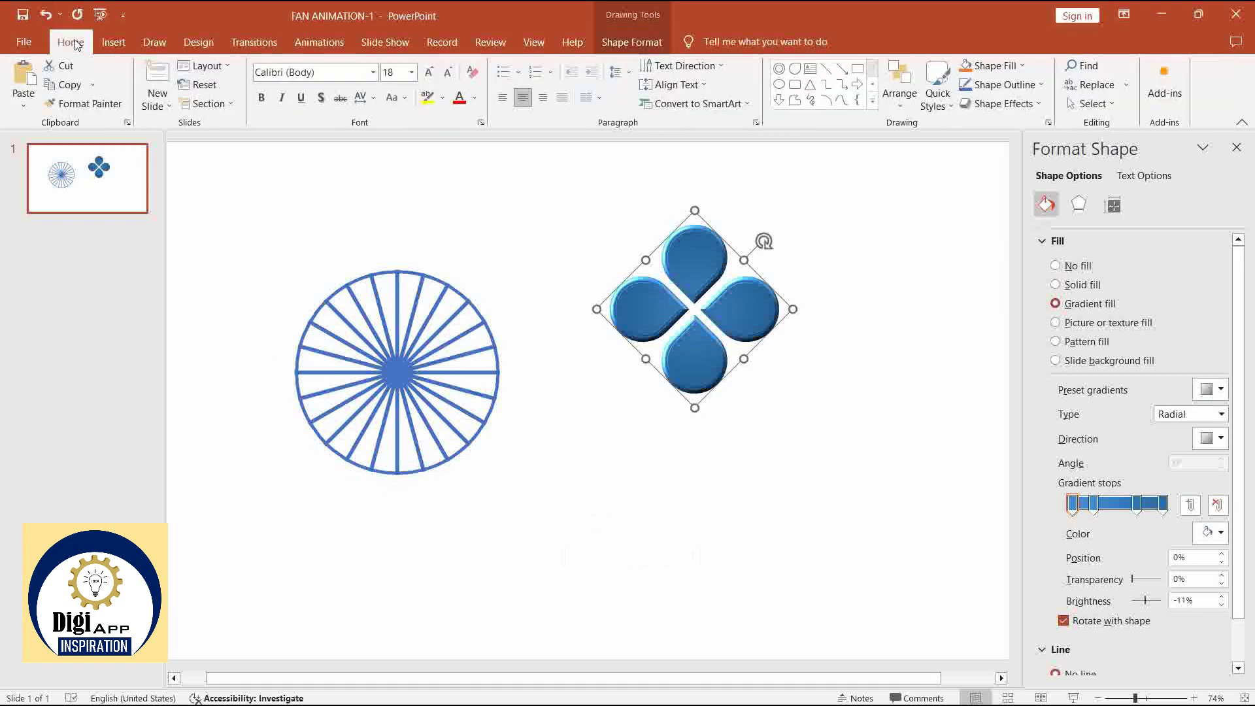
left_click(88, 104)
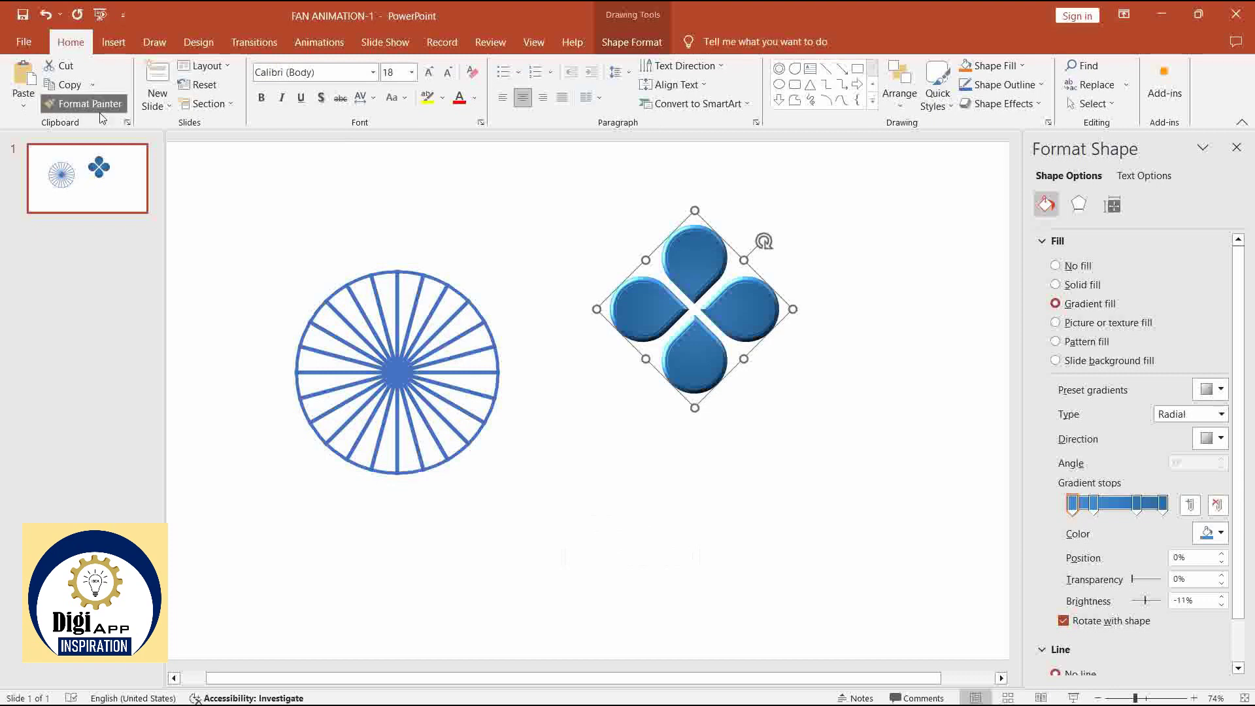
left_click(391, 363)
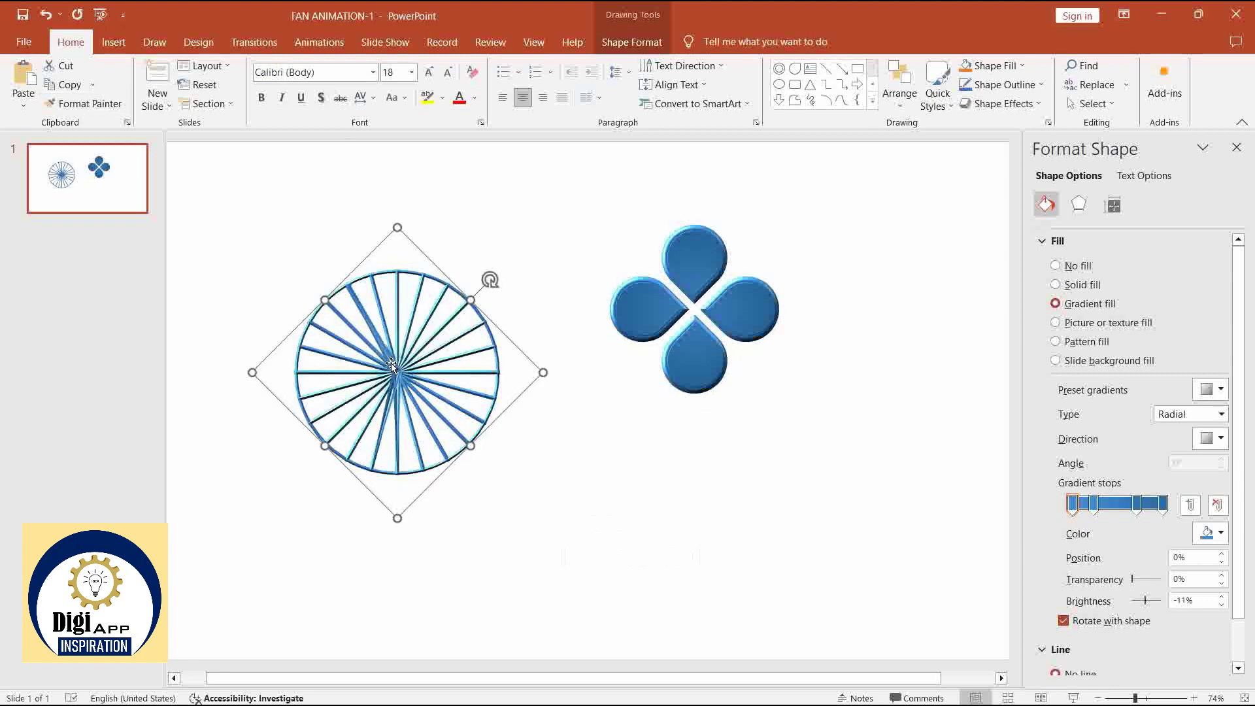
- Keep the styled wheel positioned to the left of the blades
left_click(590, 562)
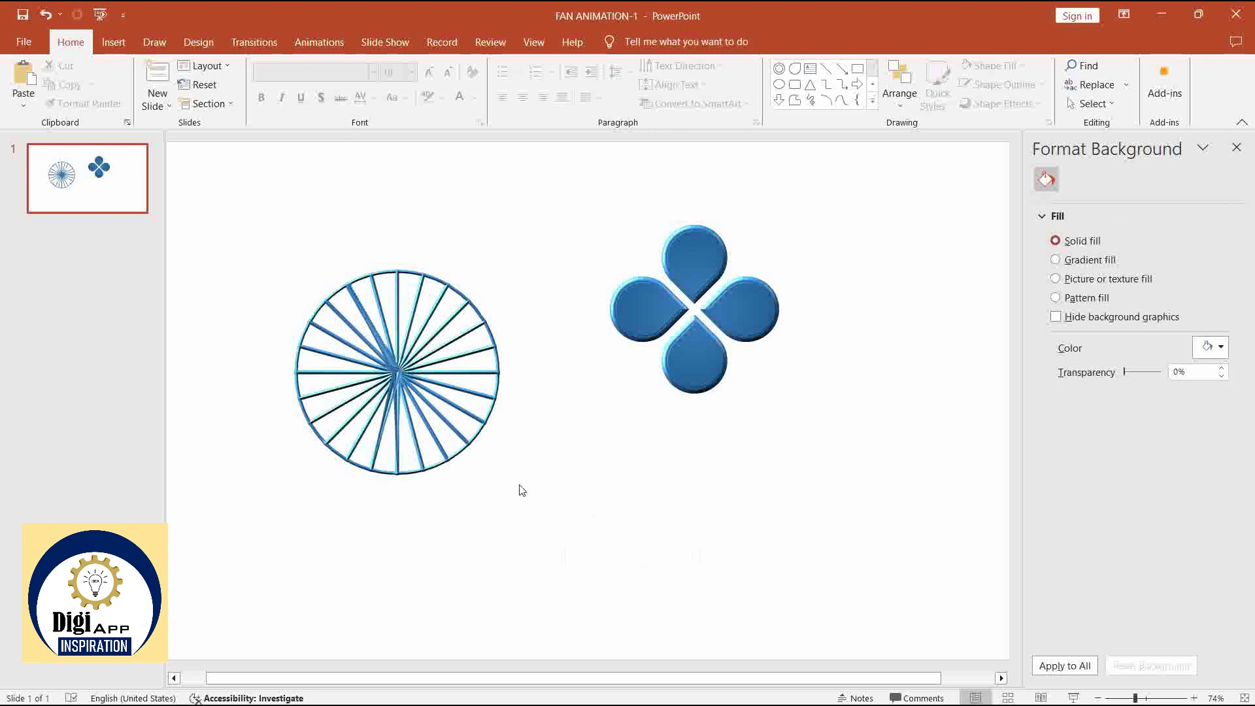
left_click(392, 370)
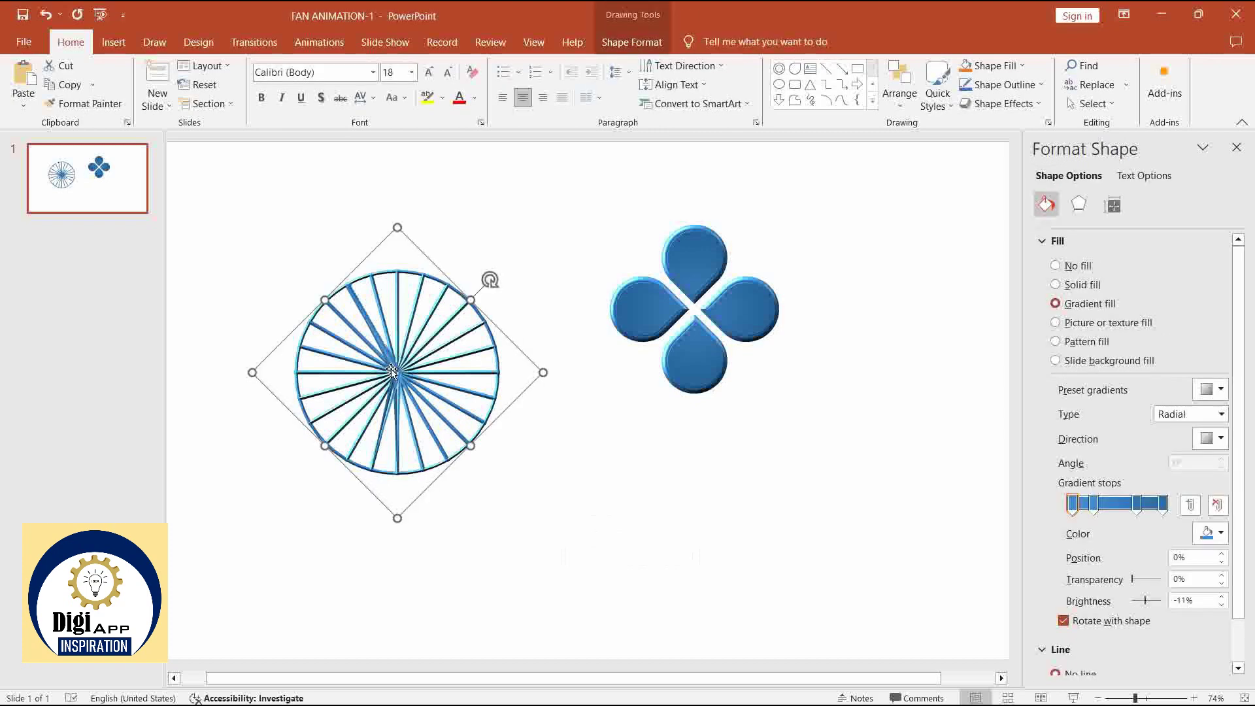
left_click_drag(392, 371, 691, 312)
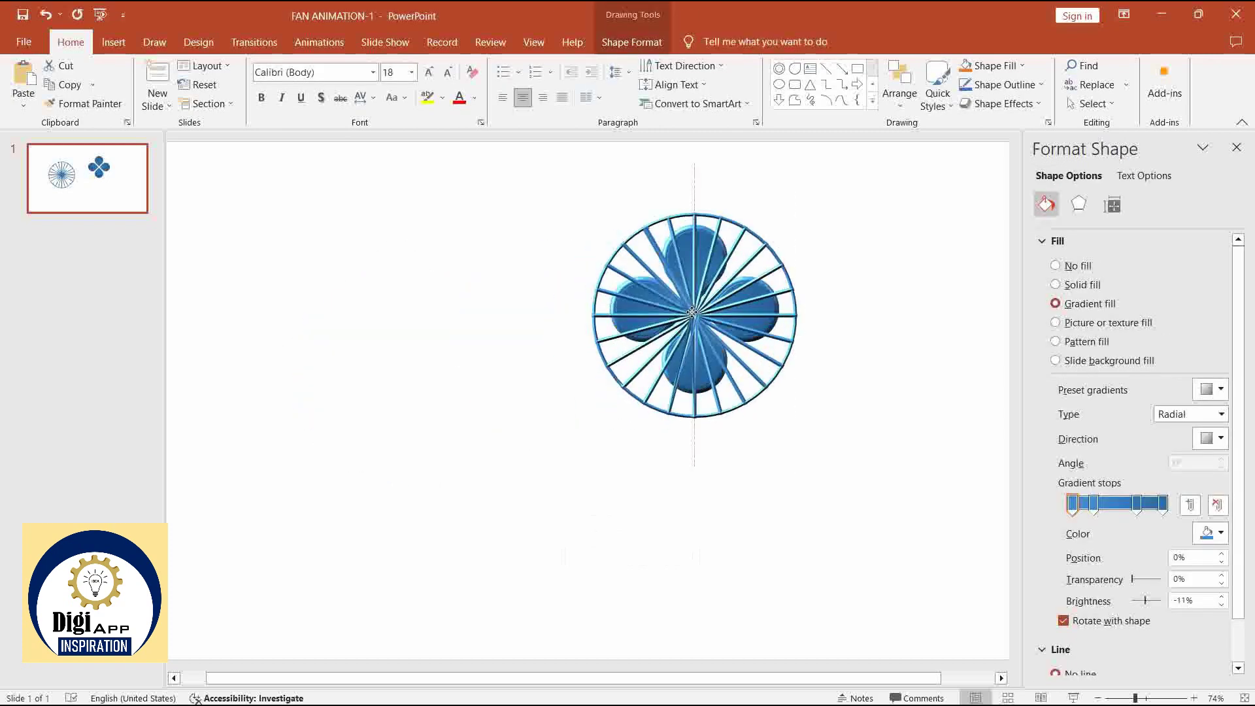
key("Escape")
left_click_drag(273, 337, 349, 325)
left_click(383, 353)
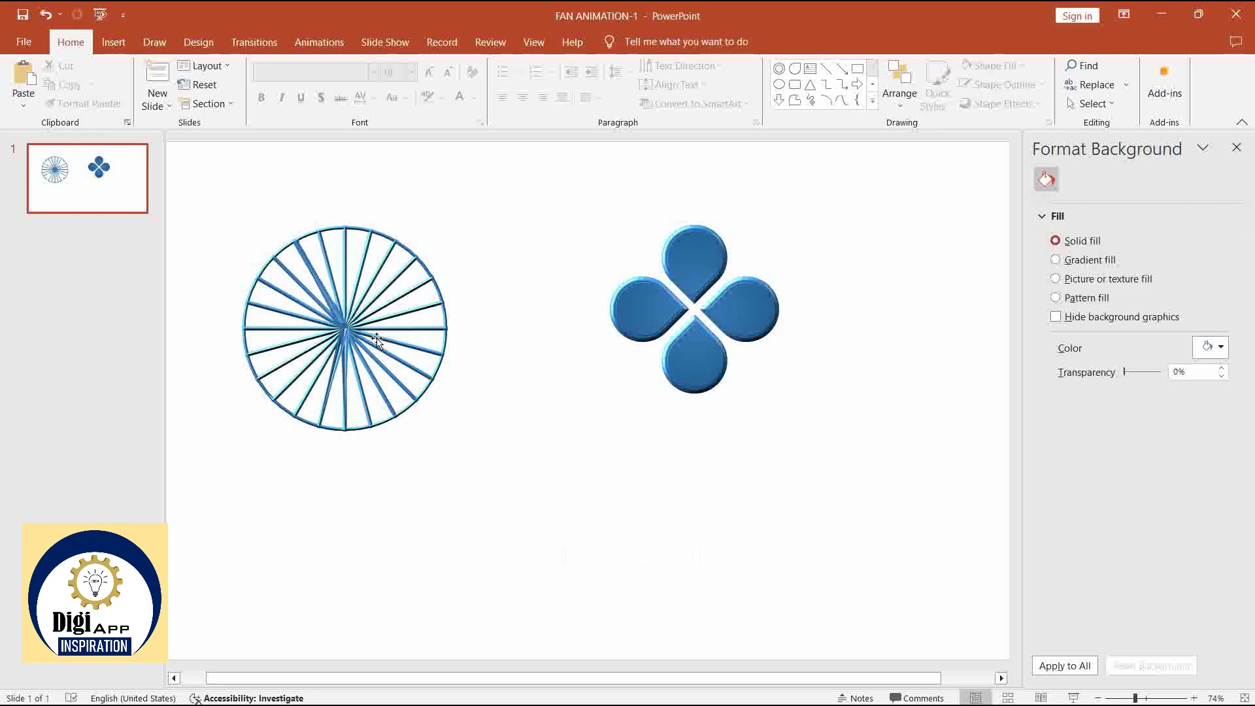
- Give the wheel a rounded Top bevel, a Standard material and a Neutral lighting preset
left_click(365, 335)
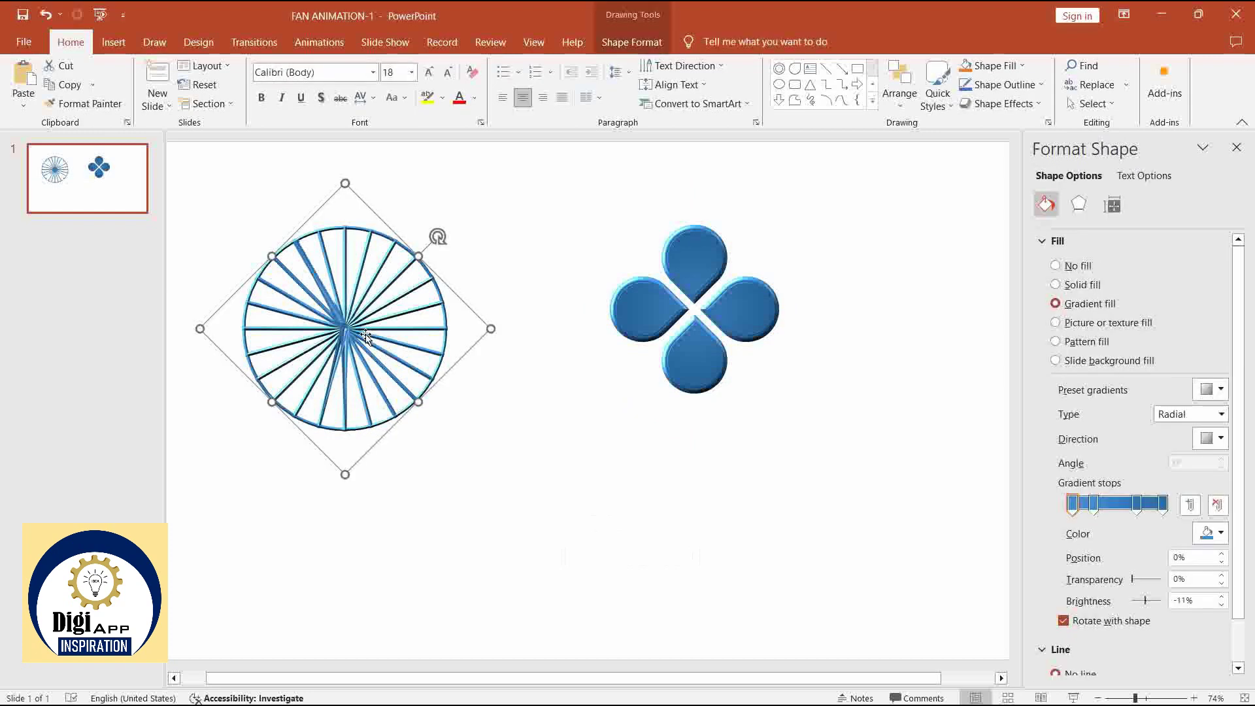
left_click(1080, 205)
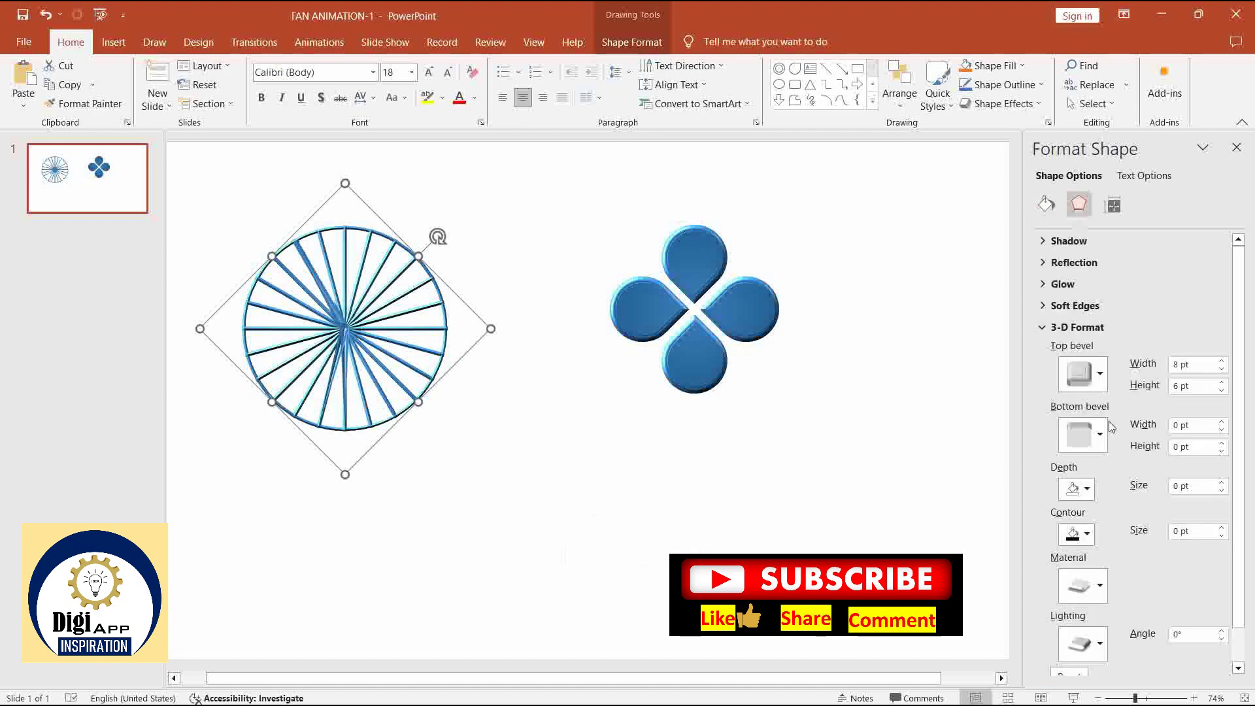
left_click(1100, 379)
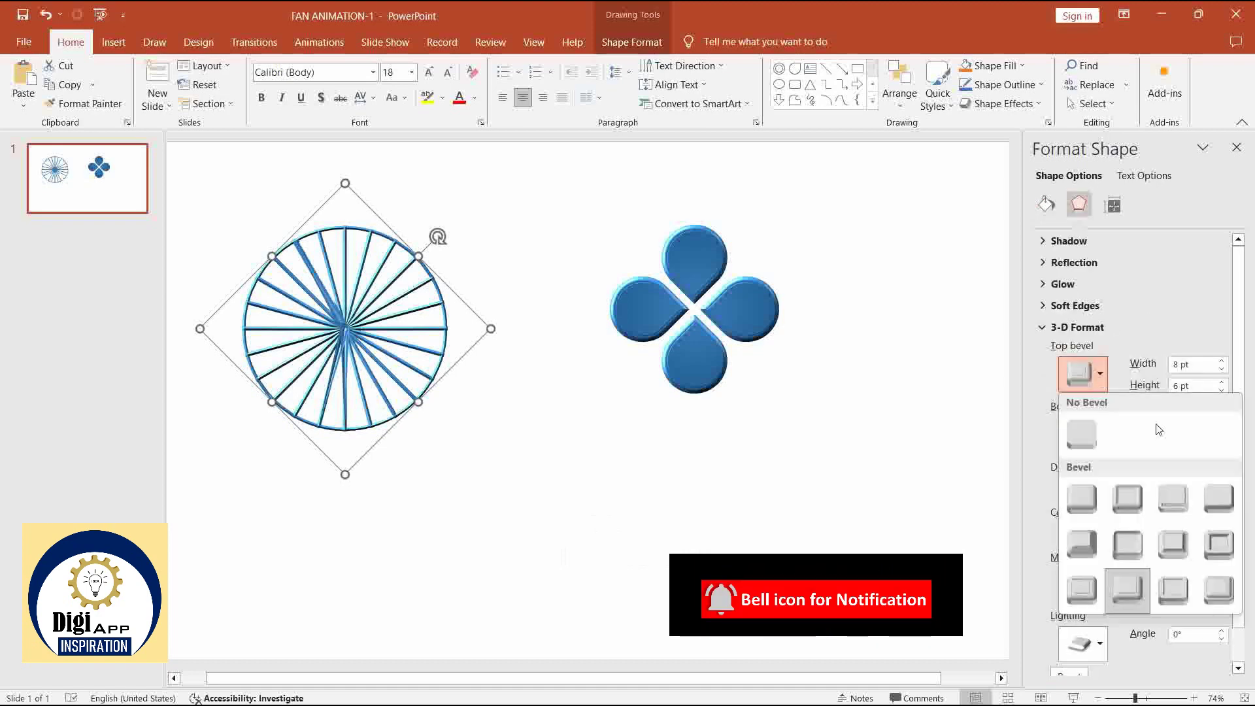
left_click(1085, 508)
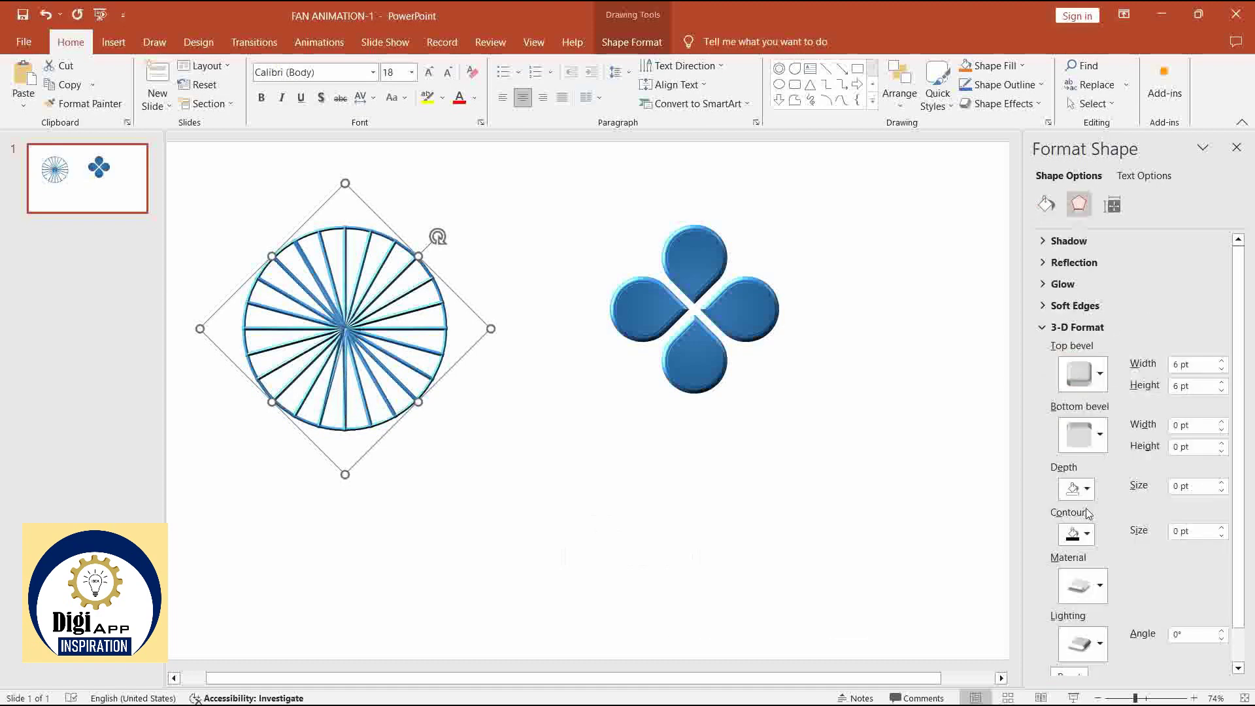
left_click(1085, 583)
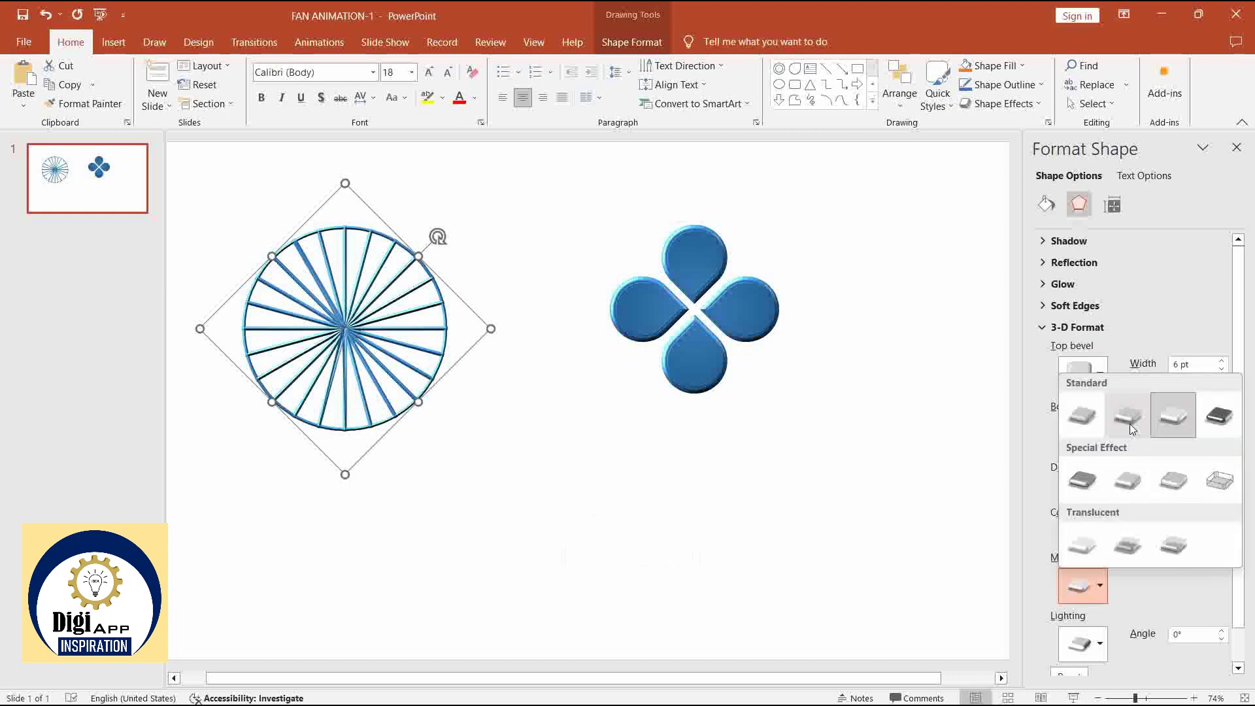
left_click(1131, 426)
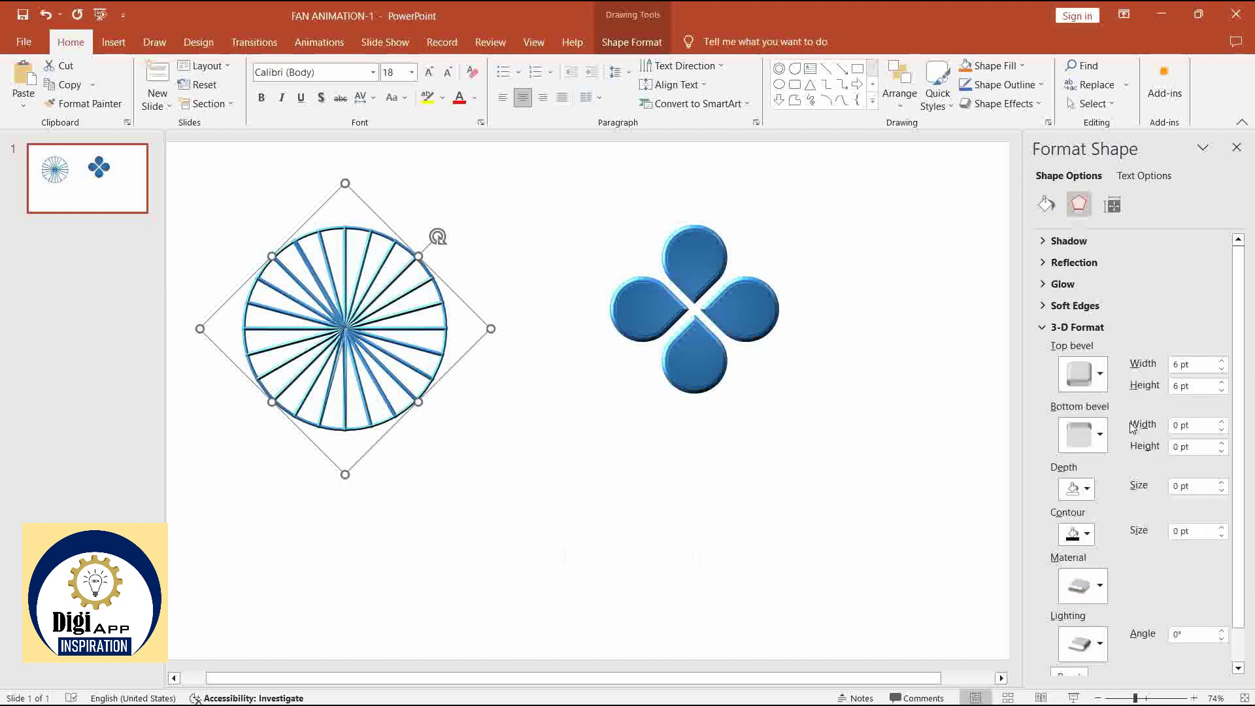
left_click(1085, 652)
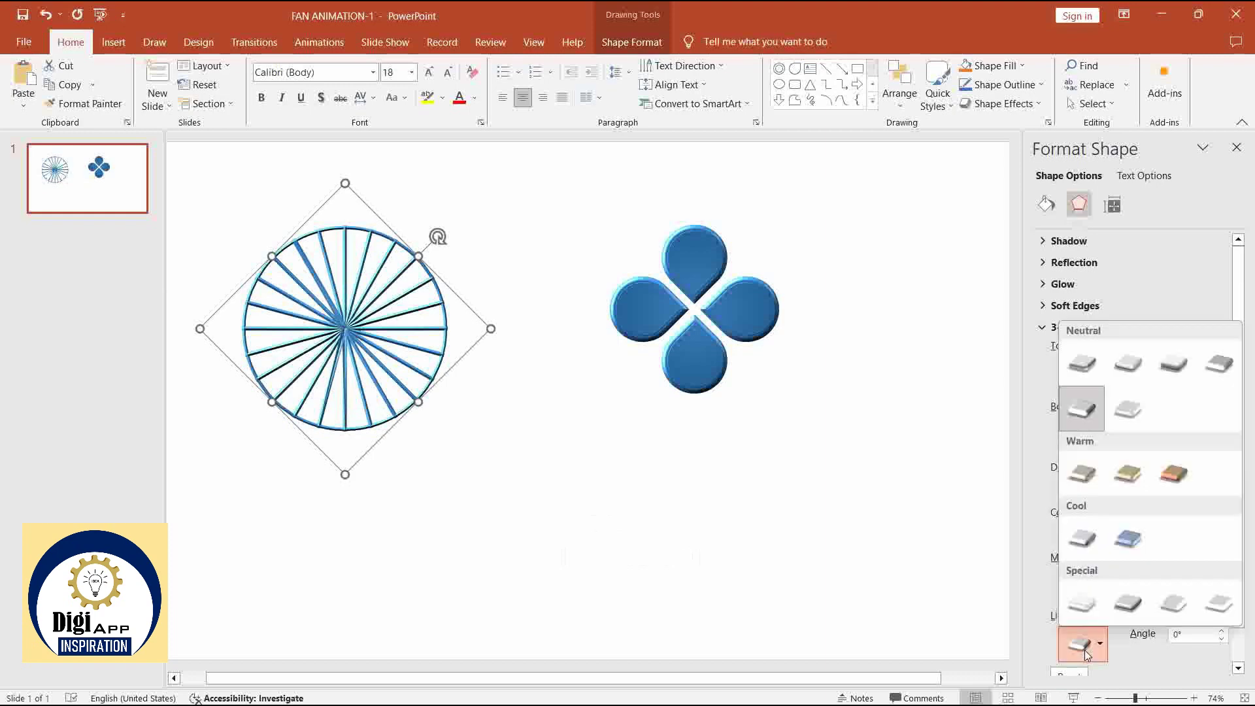
left_click(1174, 371)
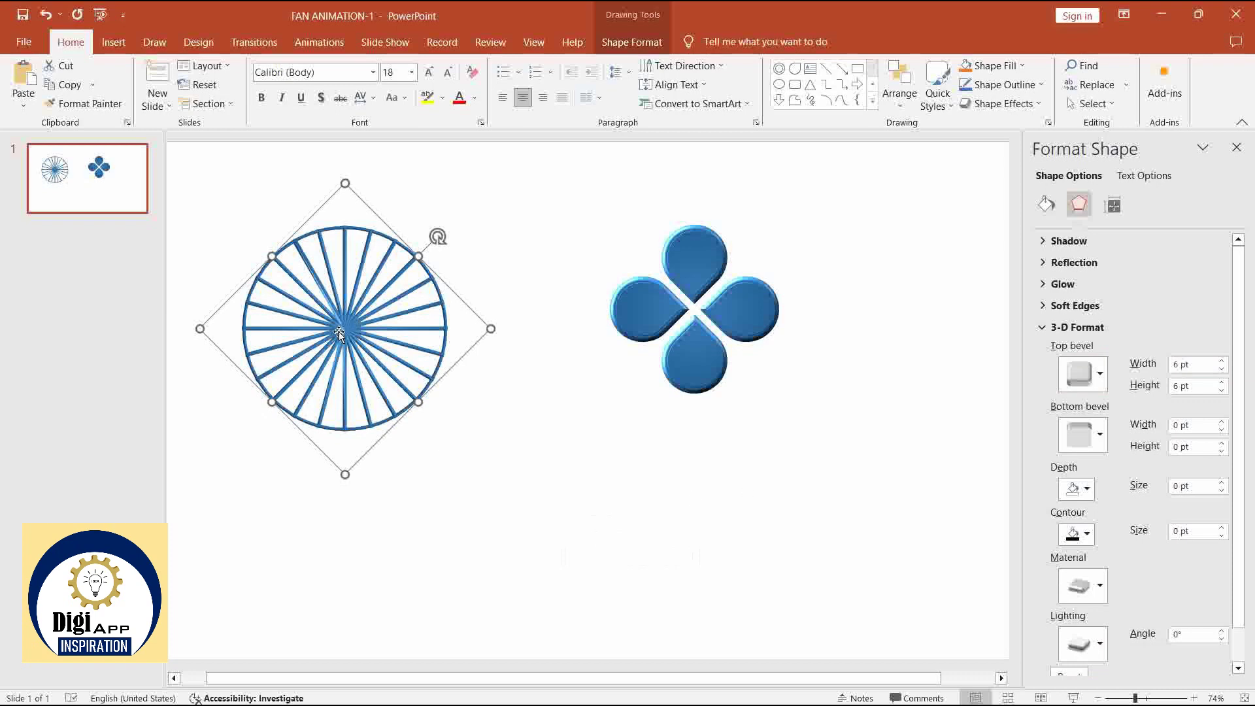
left_click(602, 485)
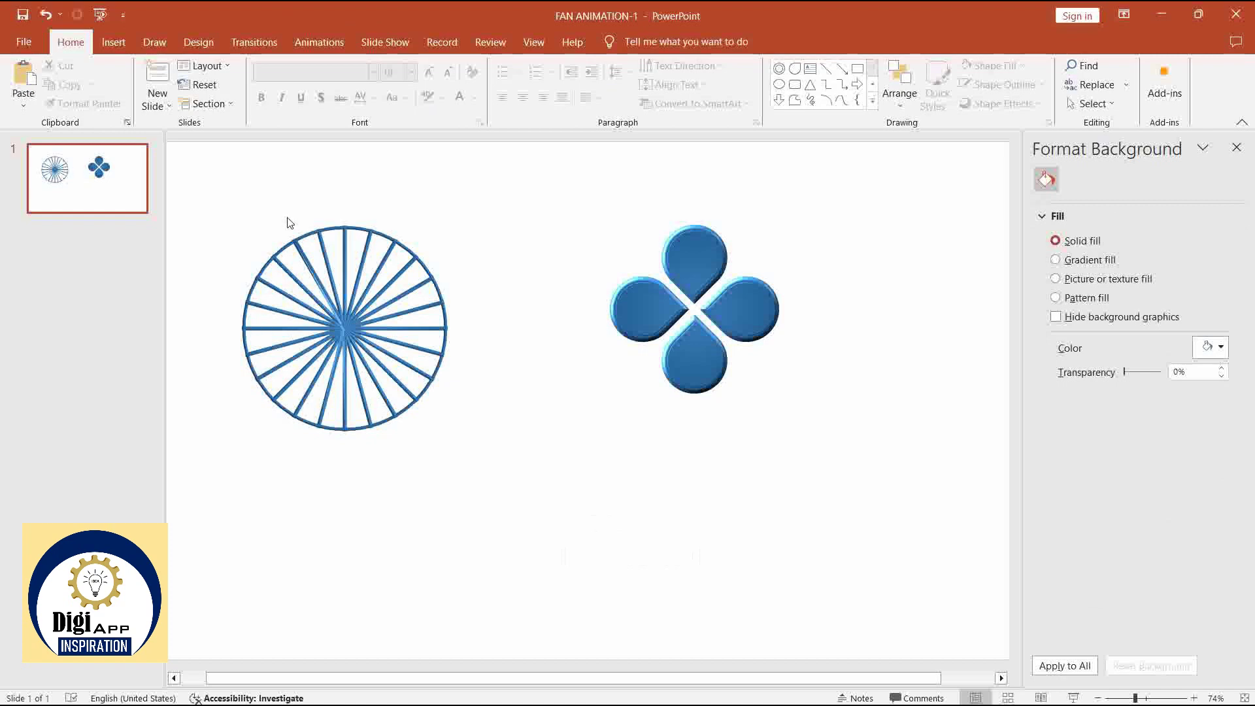
- Draw a donut, thin its ring to a narrow outline, and size it to 1.85 inches
left_click(113, 42)
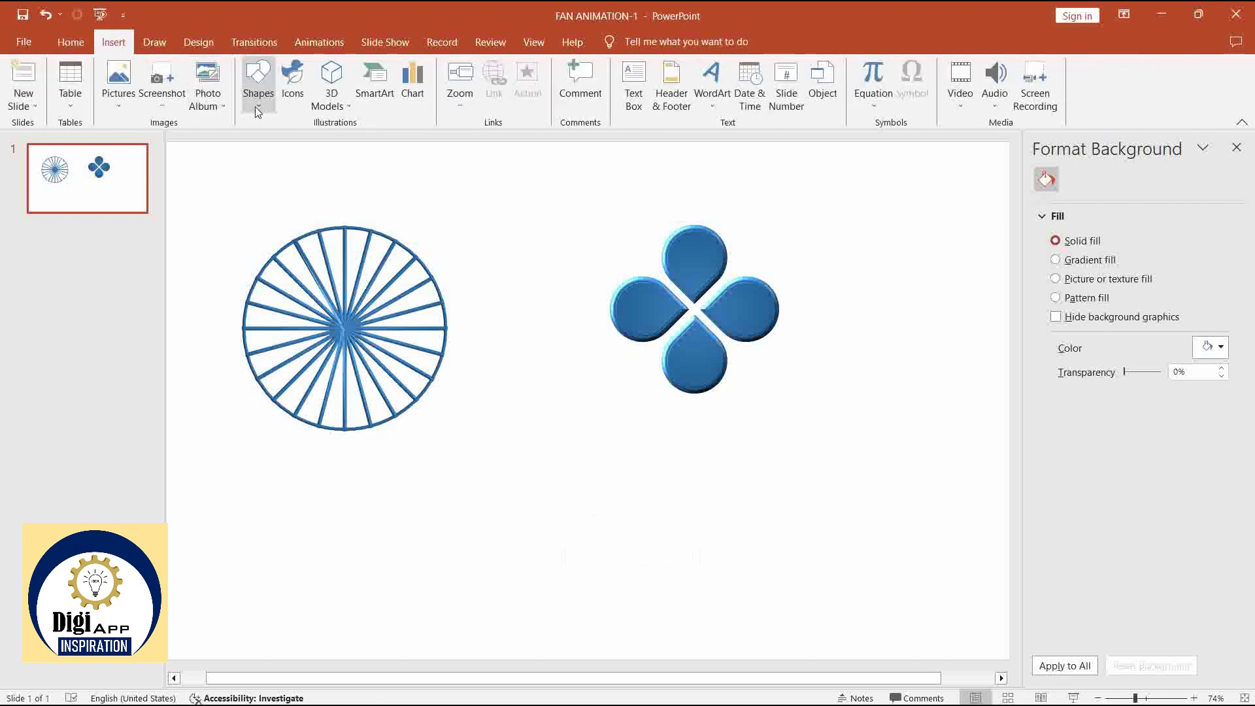
left_click(258, 85)
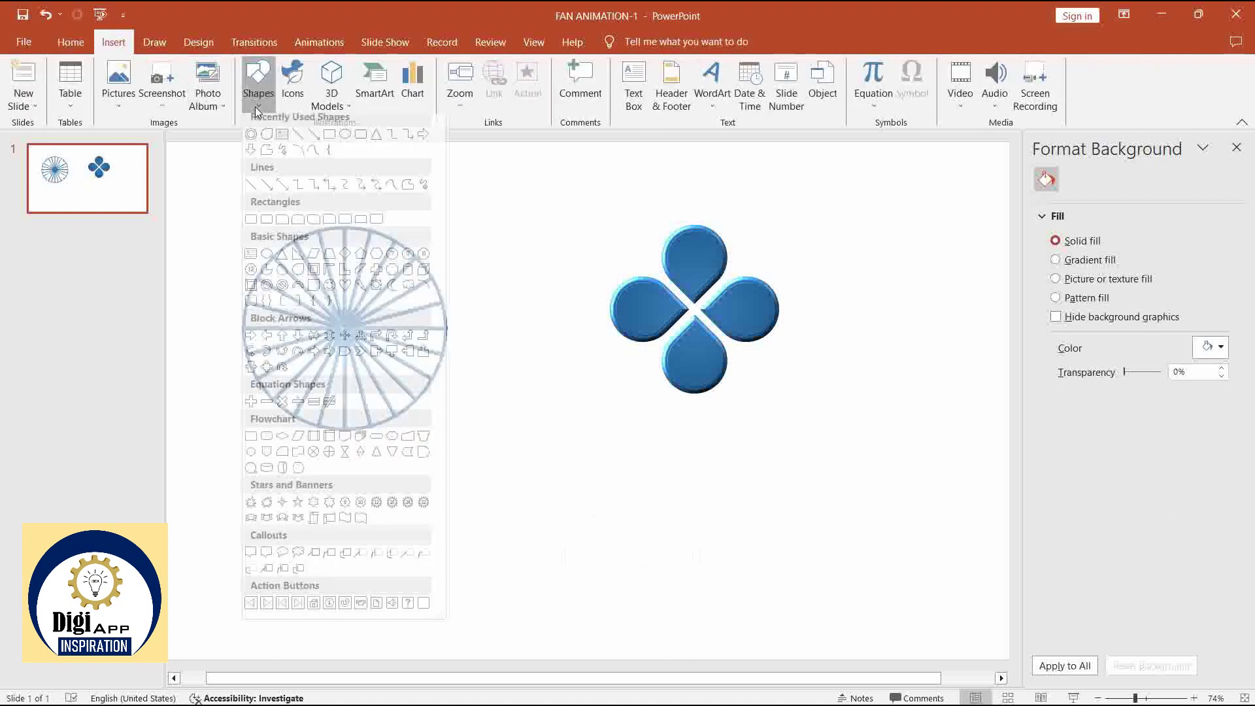
left_click(267, 292)
left_click_drag(523, 486, 709, 575)
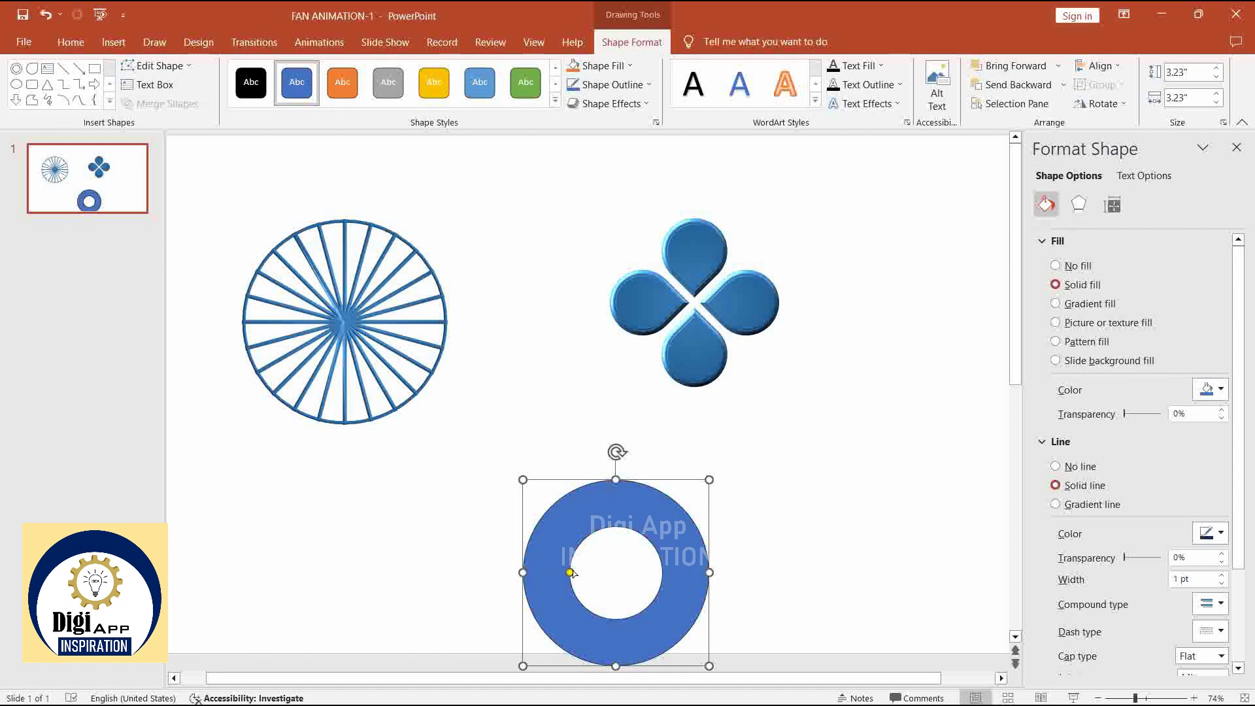
left_click_drag(565, 572, 530, 556)
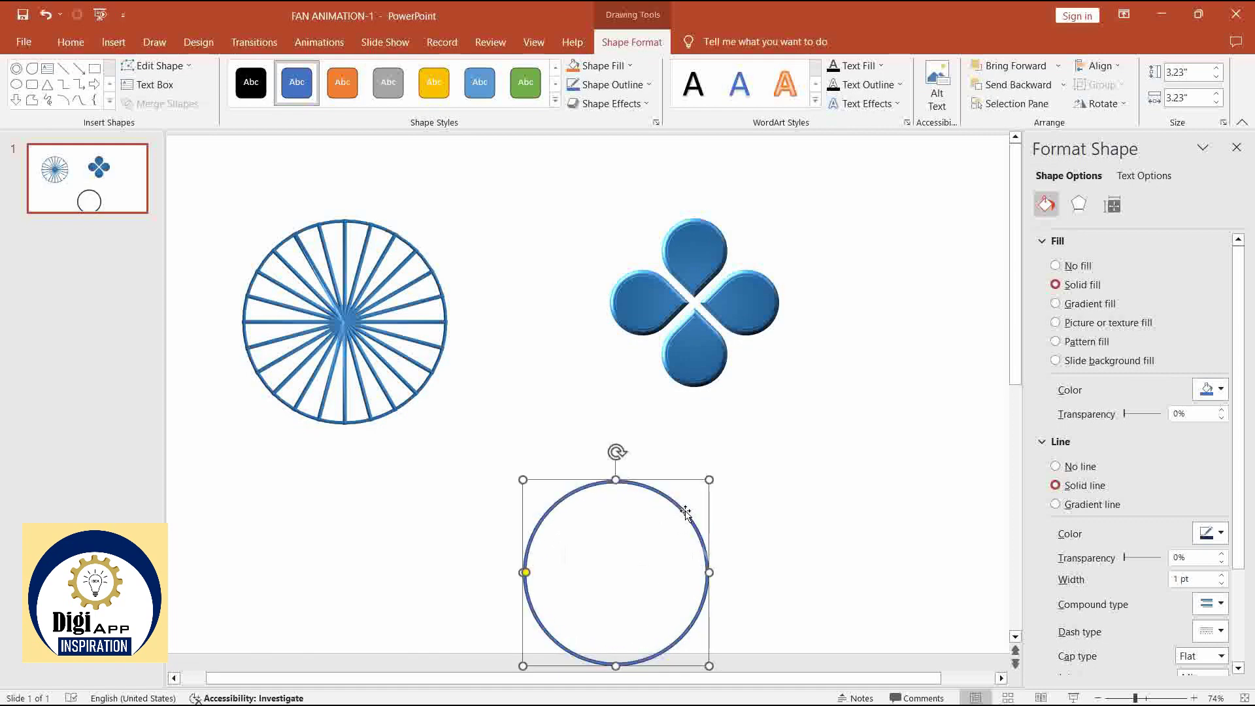
mouse_move(687, 511)
left_mouse_down()
mouse_move(576, 420)
mouse_move(501, 492)
mouse_move(383, 302)
left_mouse_up()
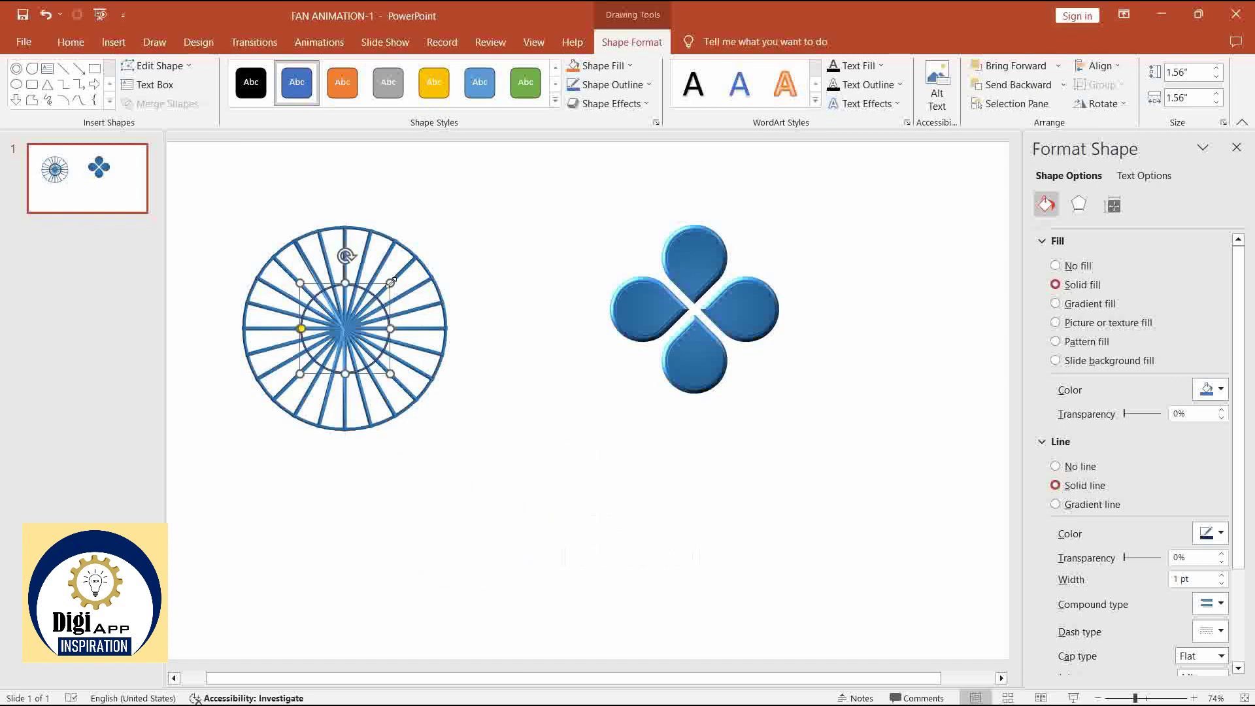
mouse_move(390, 283)
left_mouse_down()
mouse_move(407, 267)
mouse_move(388, 301)
mouse_move(561, 422)
left_mouse_up()
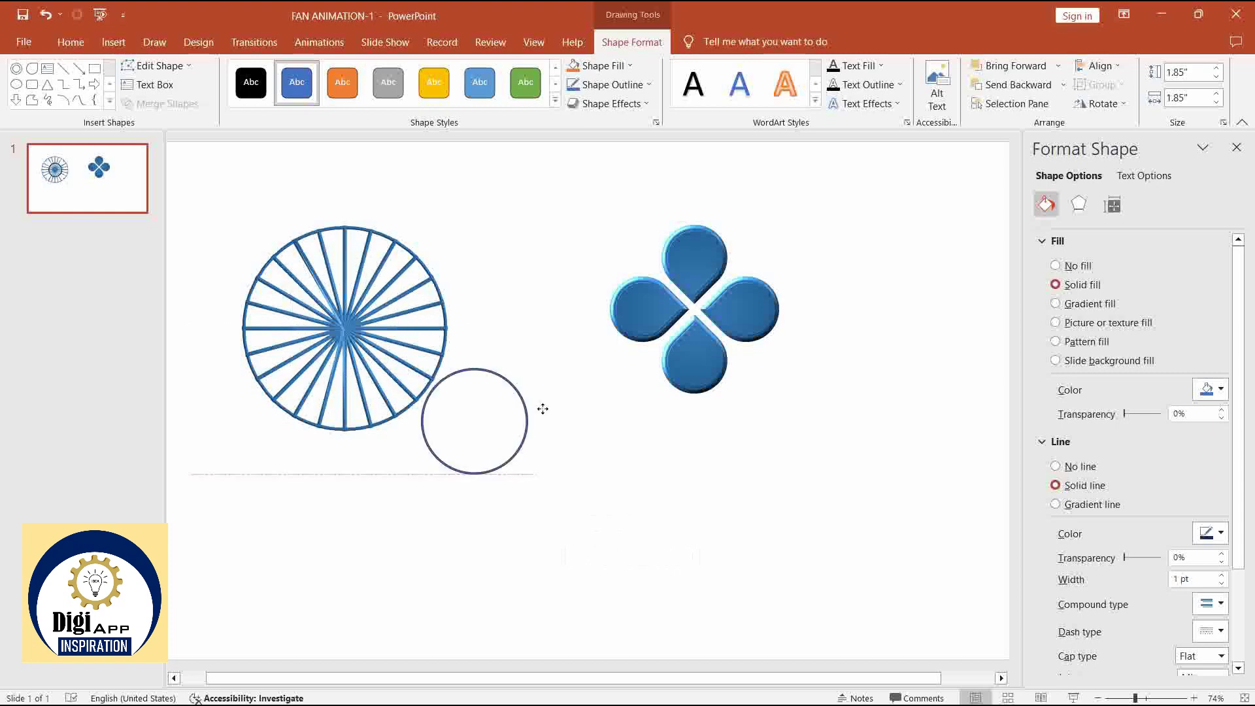
- Copy the spoked wheel's formatting onto the 1.85-inch circle
left_click(407, 268)
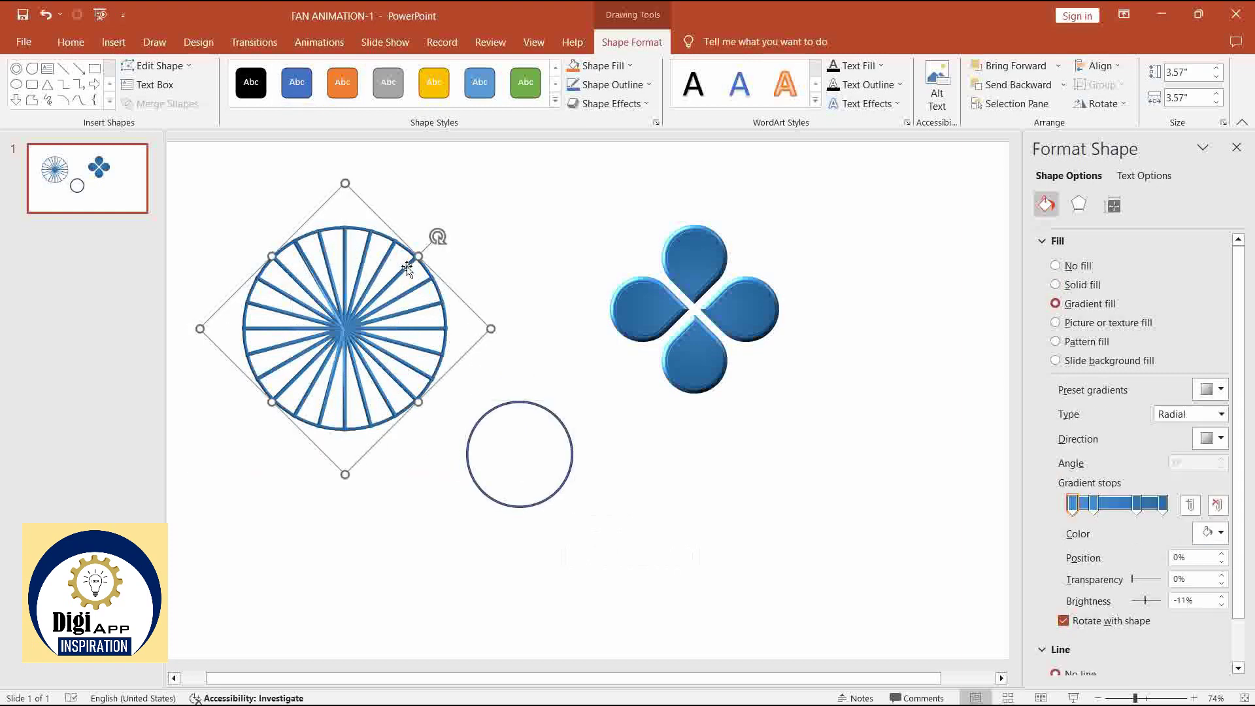
left_click(72, 40)
left_click(93, 104)
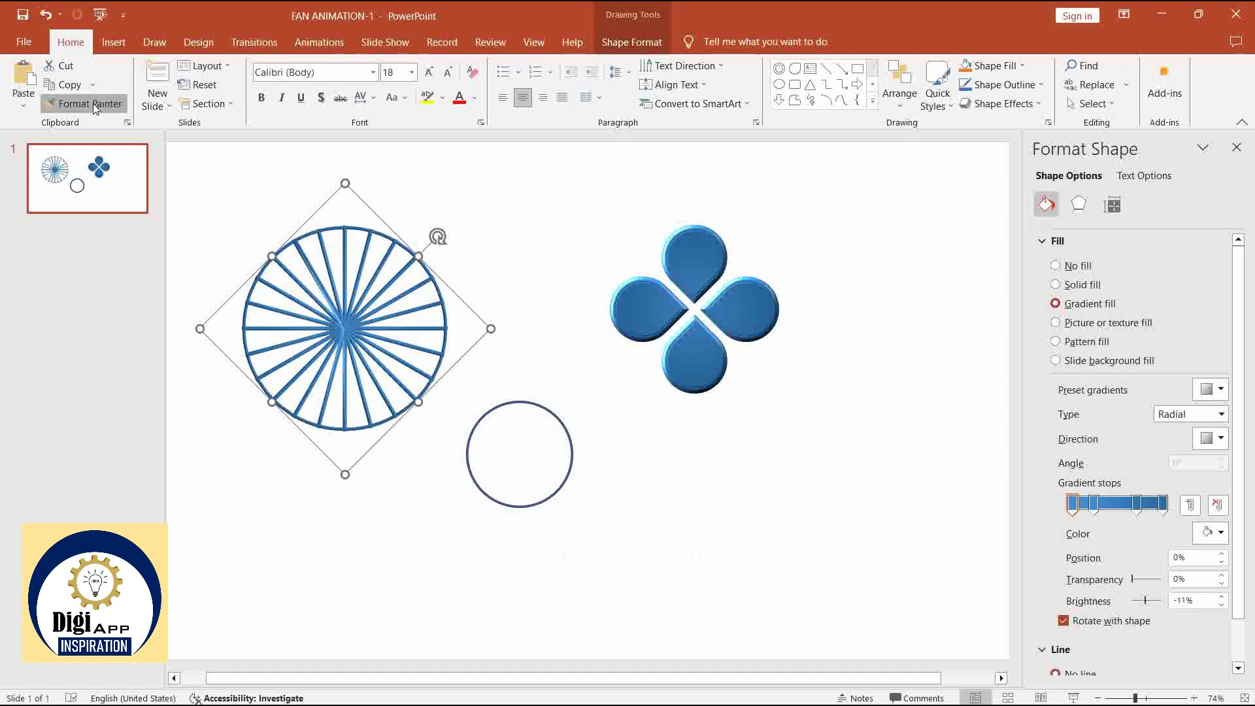
left_click(504, 405)
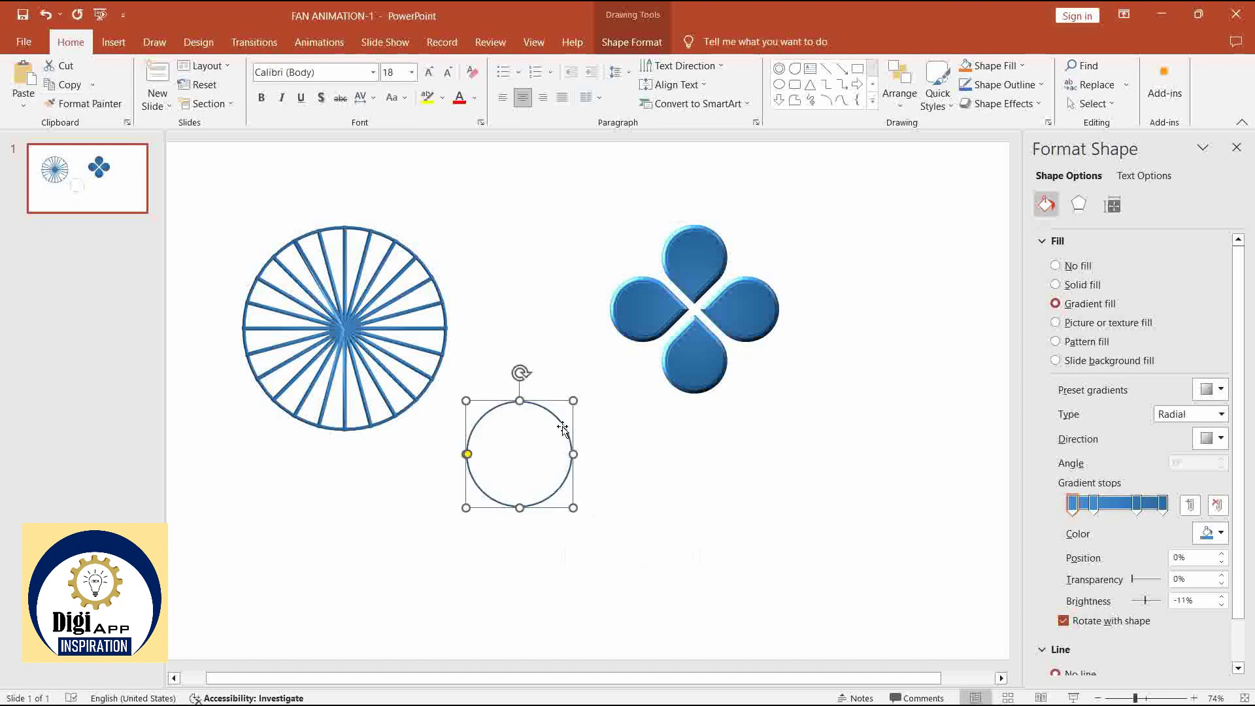
- Centre the circle inside the wheel and group them into one wire guard object
left_click_drag(562, 426, 389, 305)
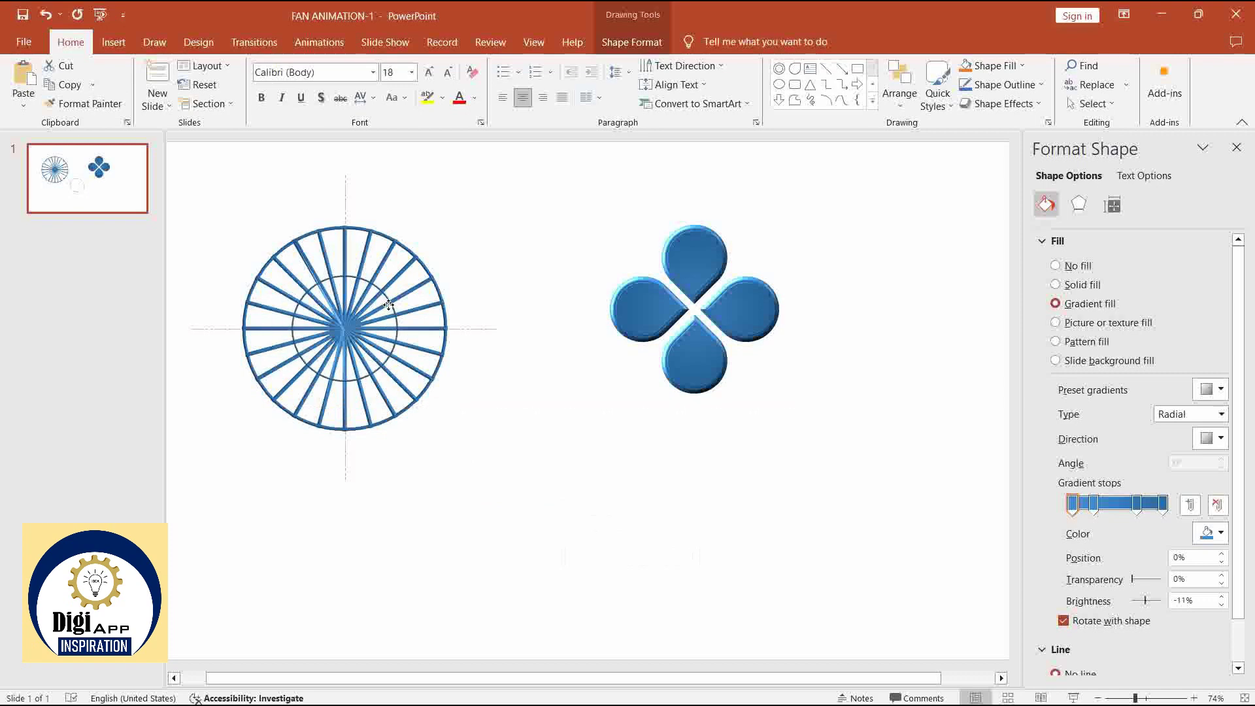
left_click(422, 268, "shift")
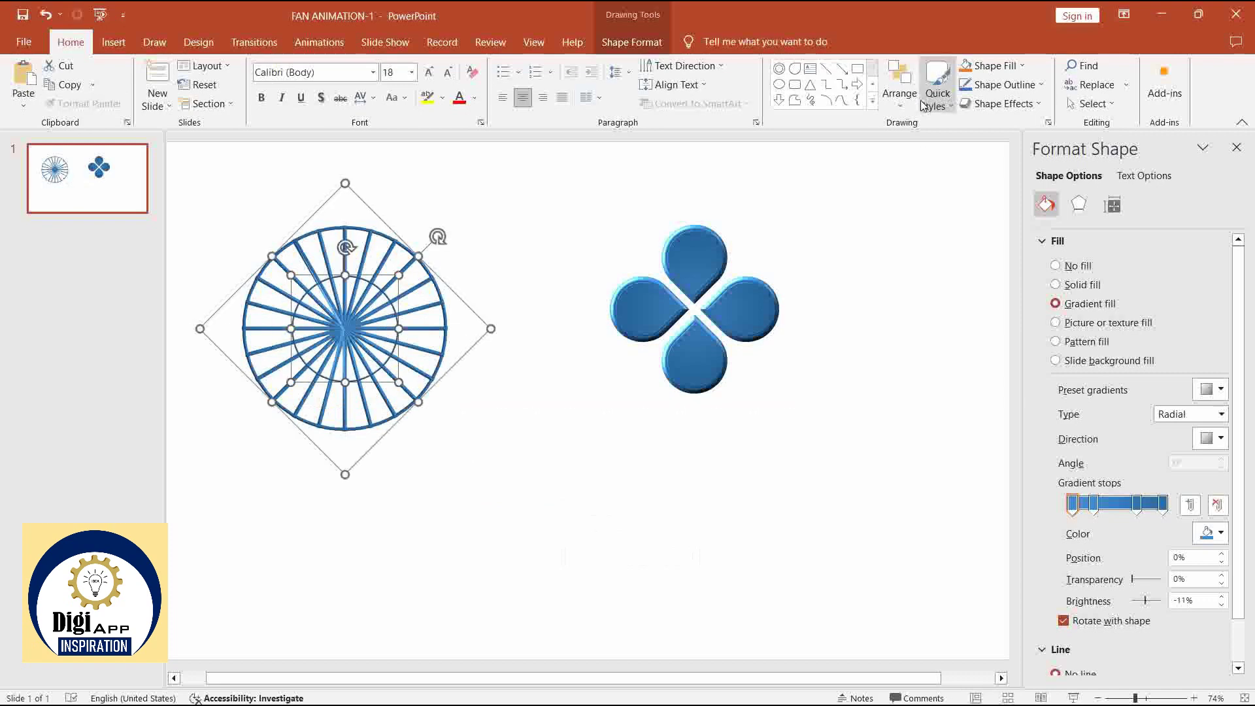
left_click(656, 43)
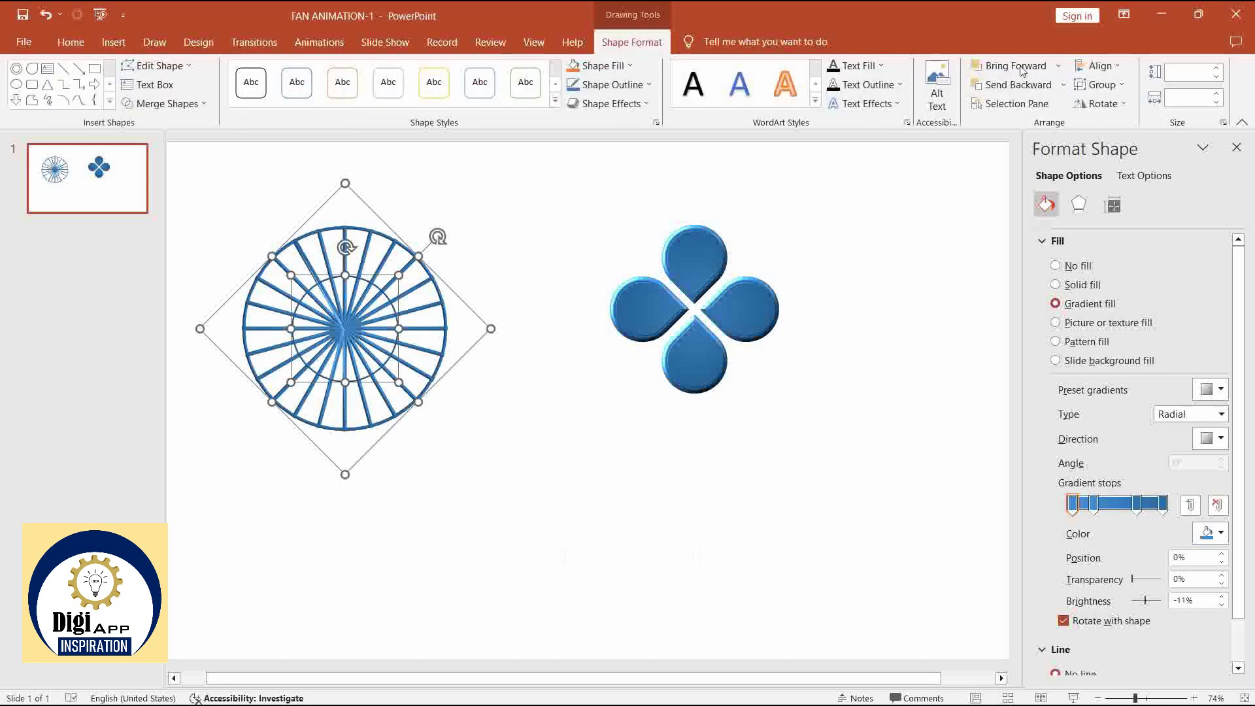
left_click(1101, 67)
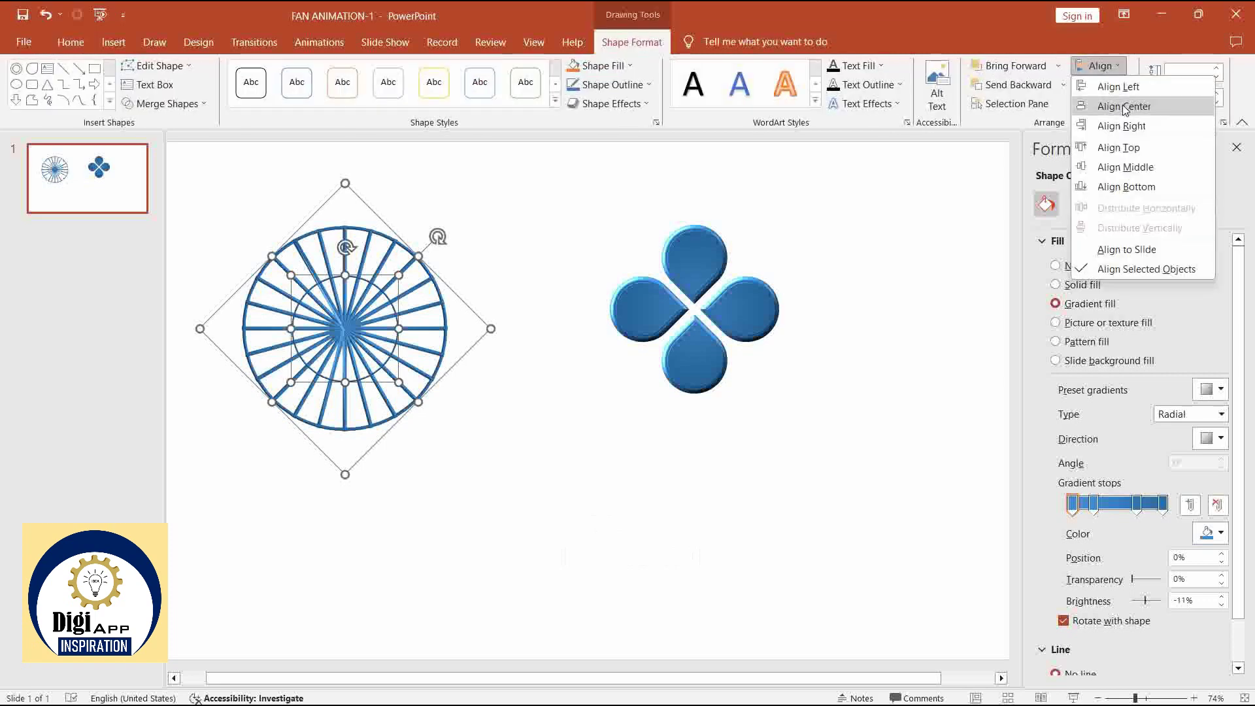
left_click(1099, 66)
left_click(1099, 65)
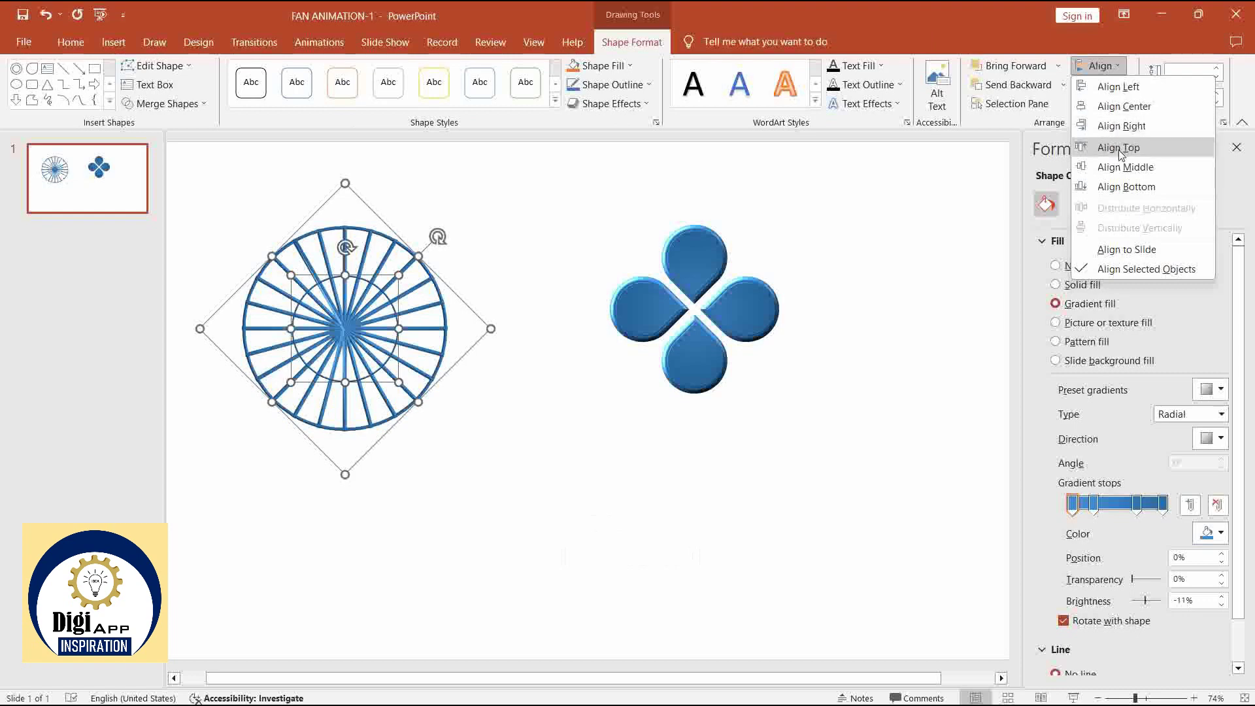
left_click(1122, 168)
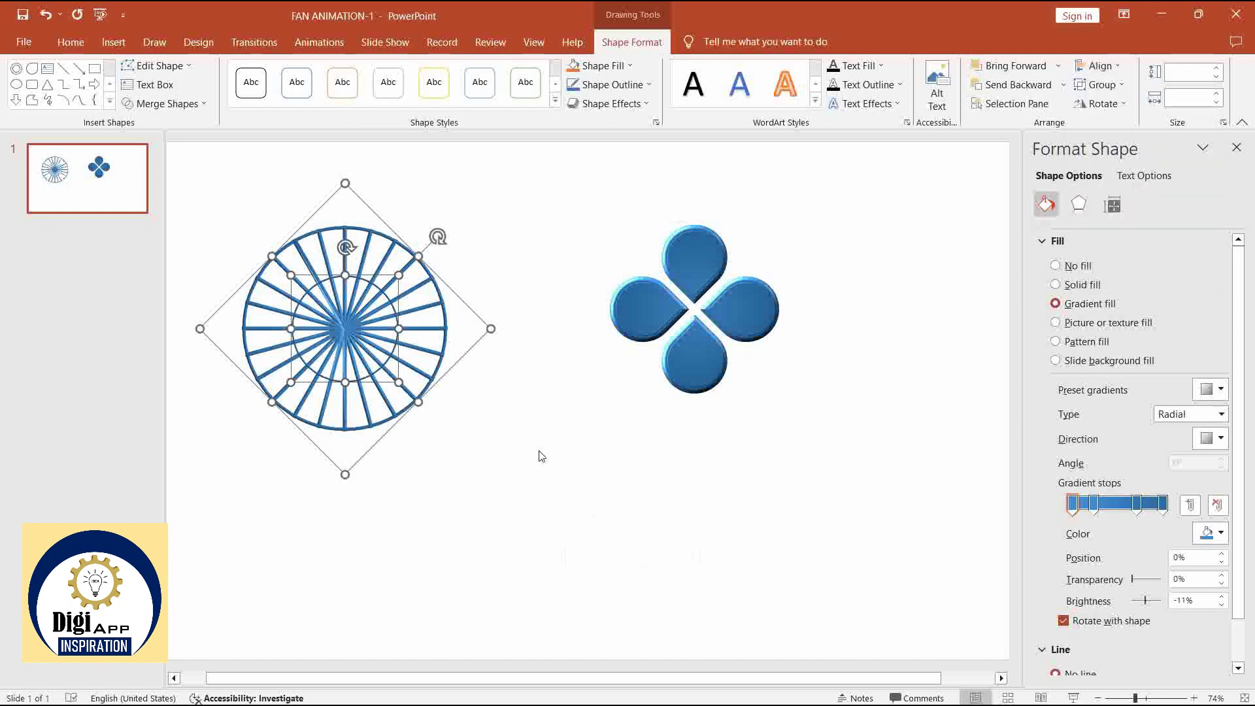
key("ctrl+g")
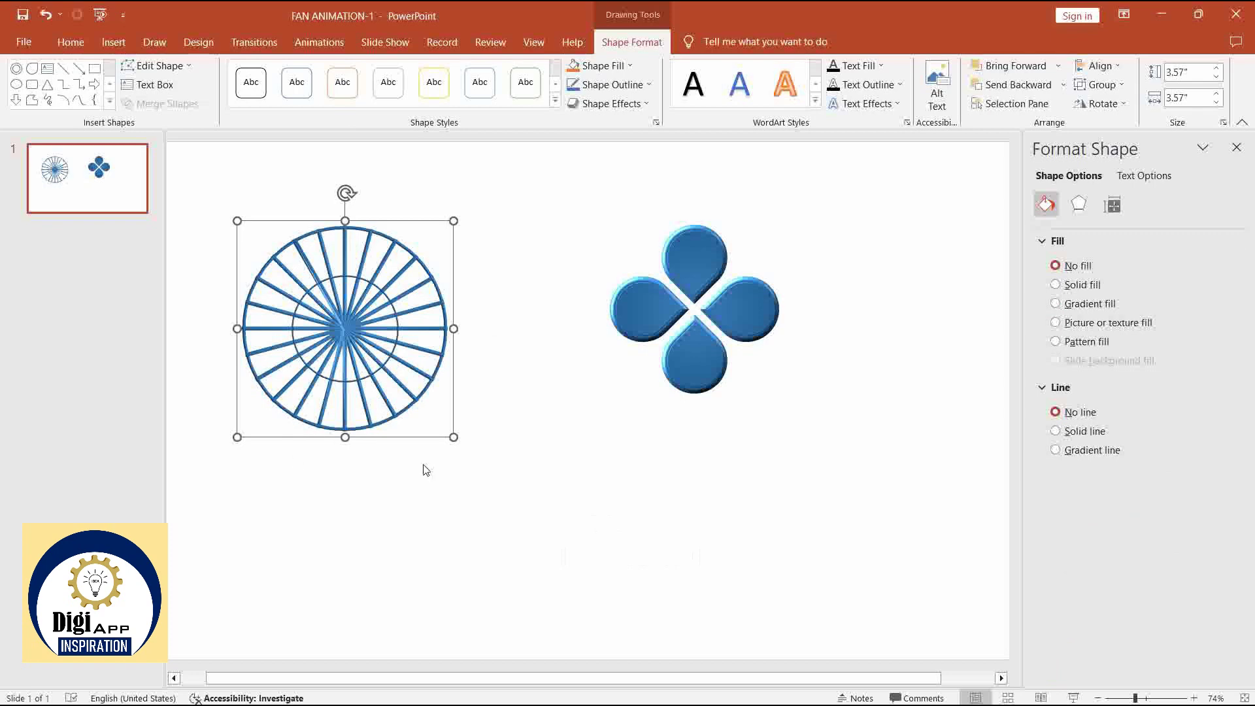
left_click(457, 504)
- Draw a small oval circle about 0.84 inches wide beside the blades
left_click(113, 42)
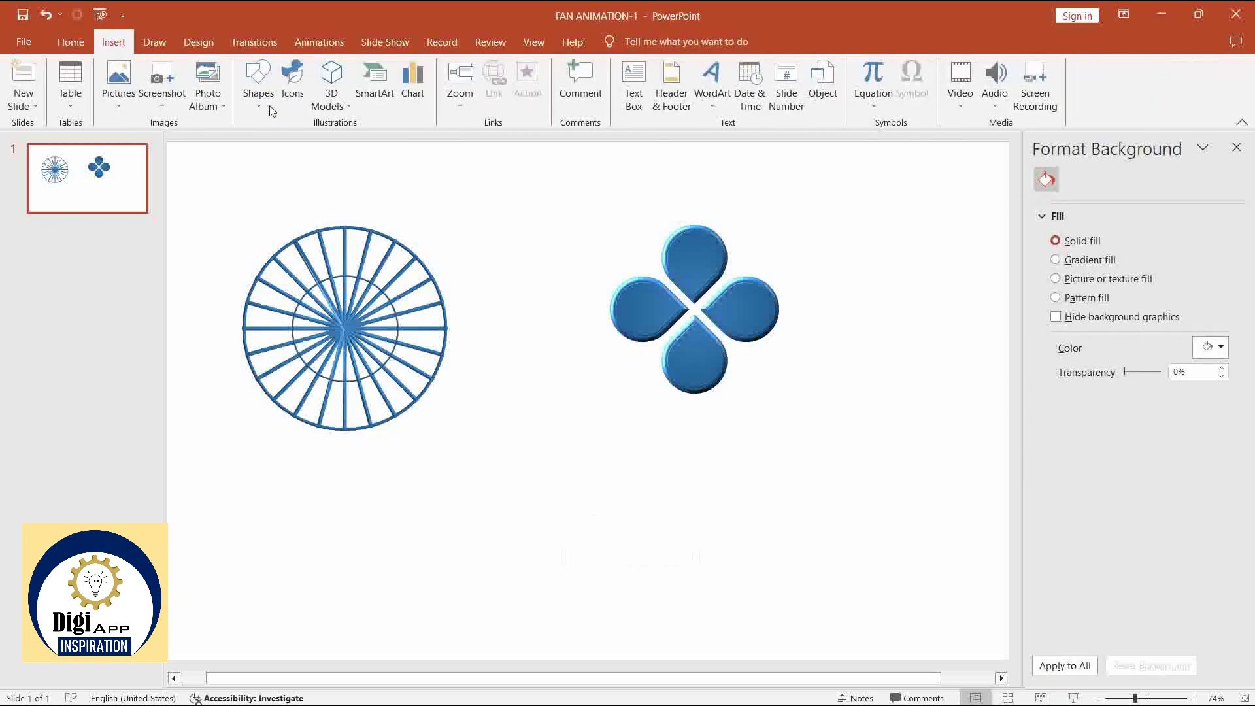
left_click(259, 84)
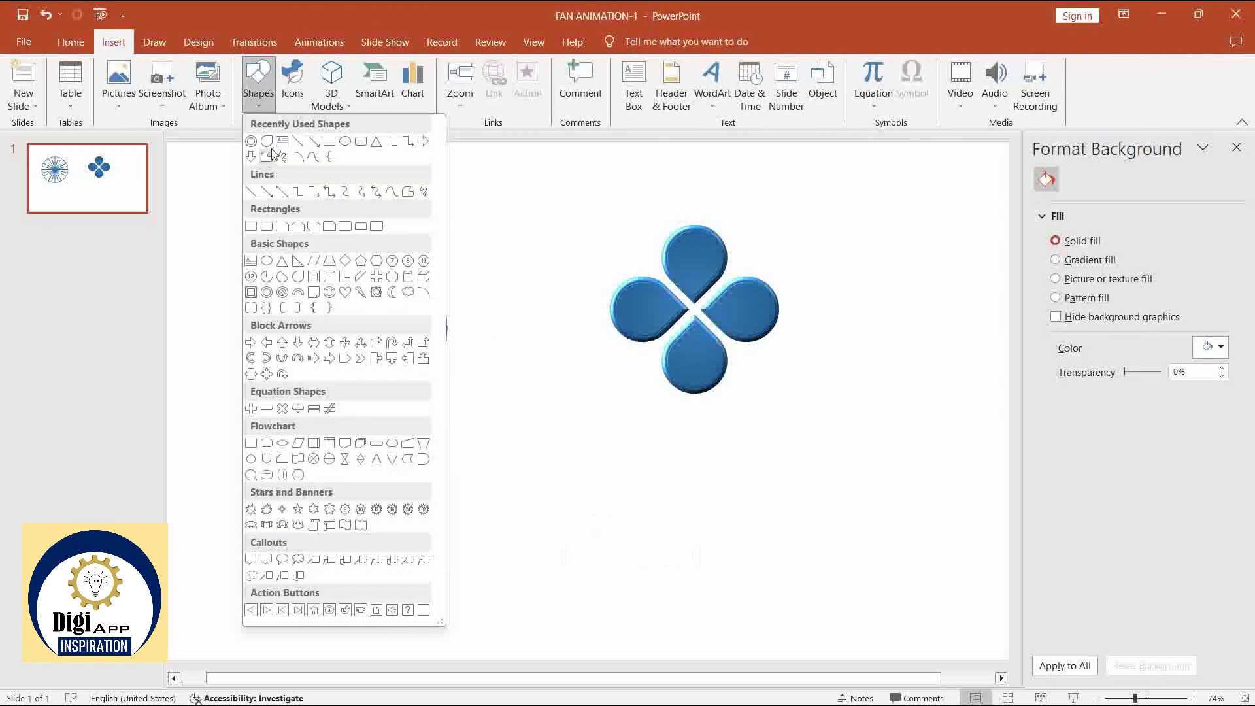
left_click(345, 142)
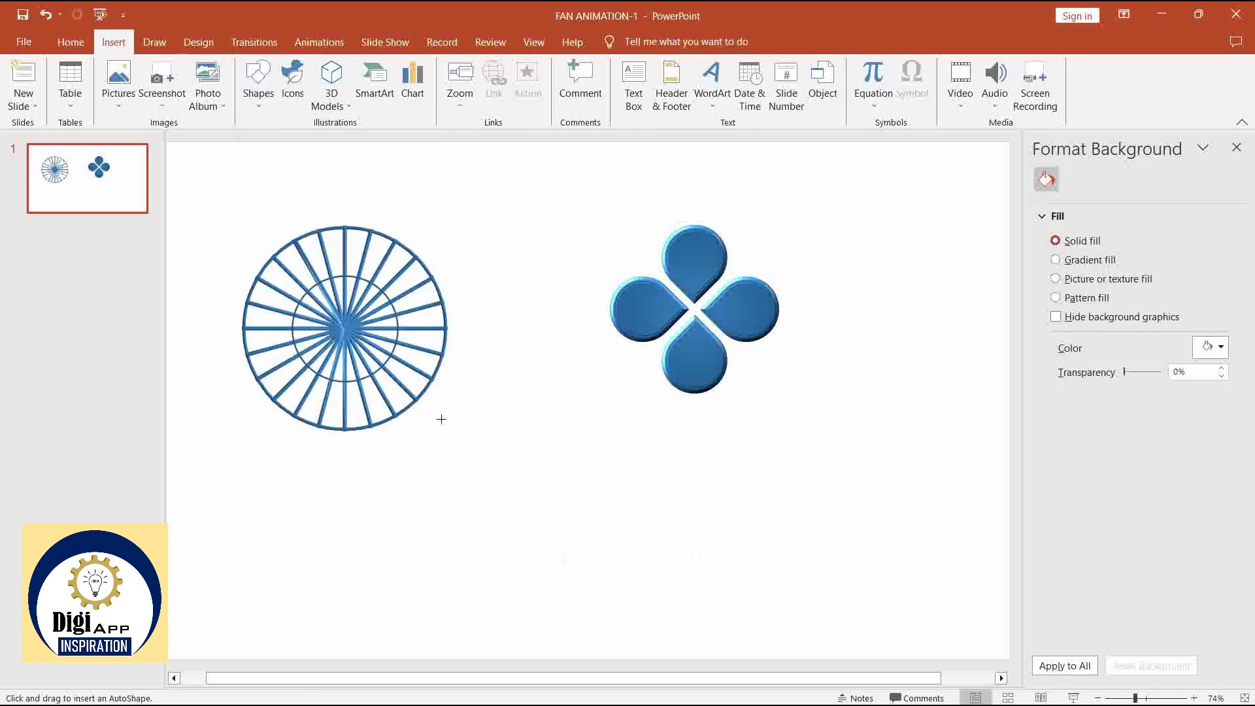
left_click(479, 459)
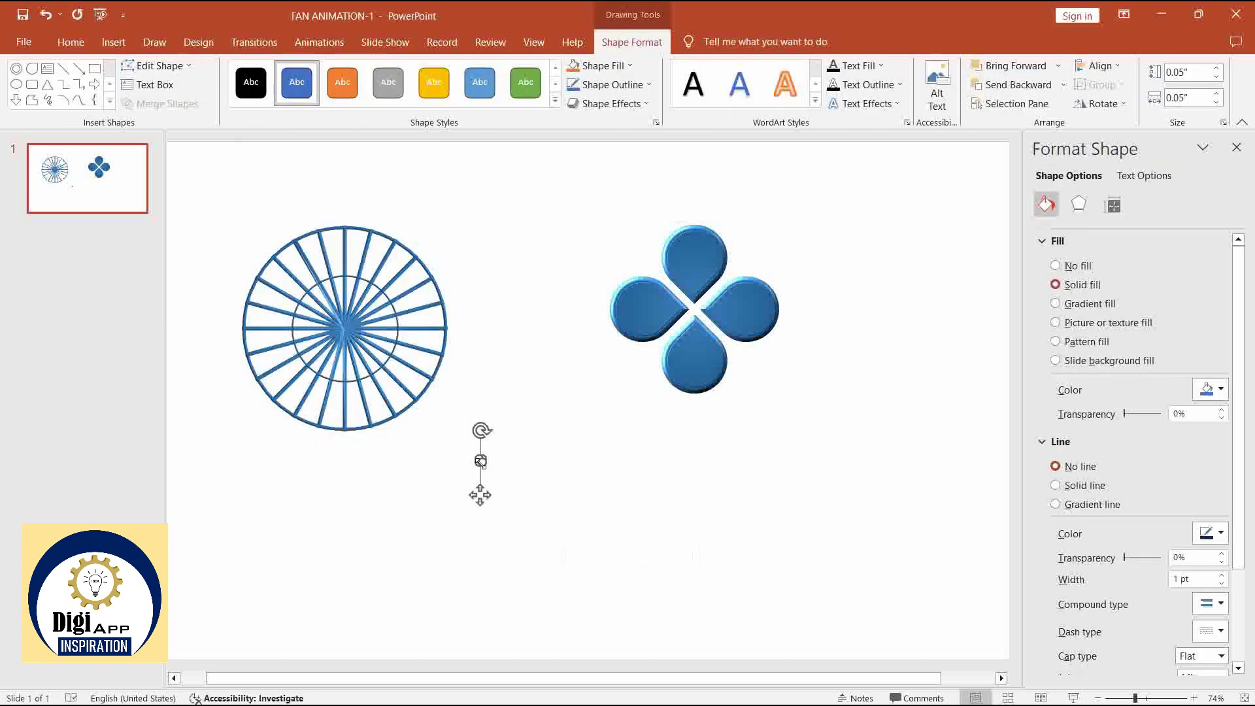
mouse_move(479, 459)
left_mouse_down()
mouse_move(528, 507)
mouse_move(696, 316)
mouse_move(599, 392)
left_mouse_up()
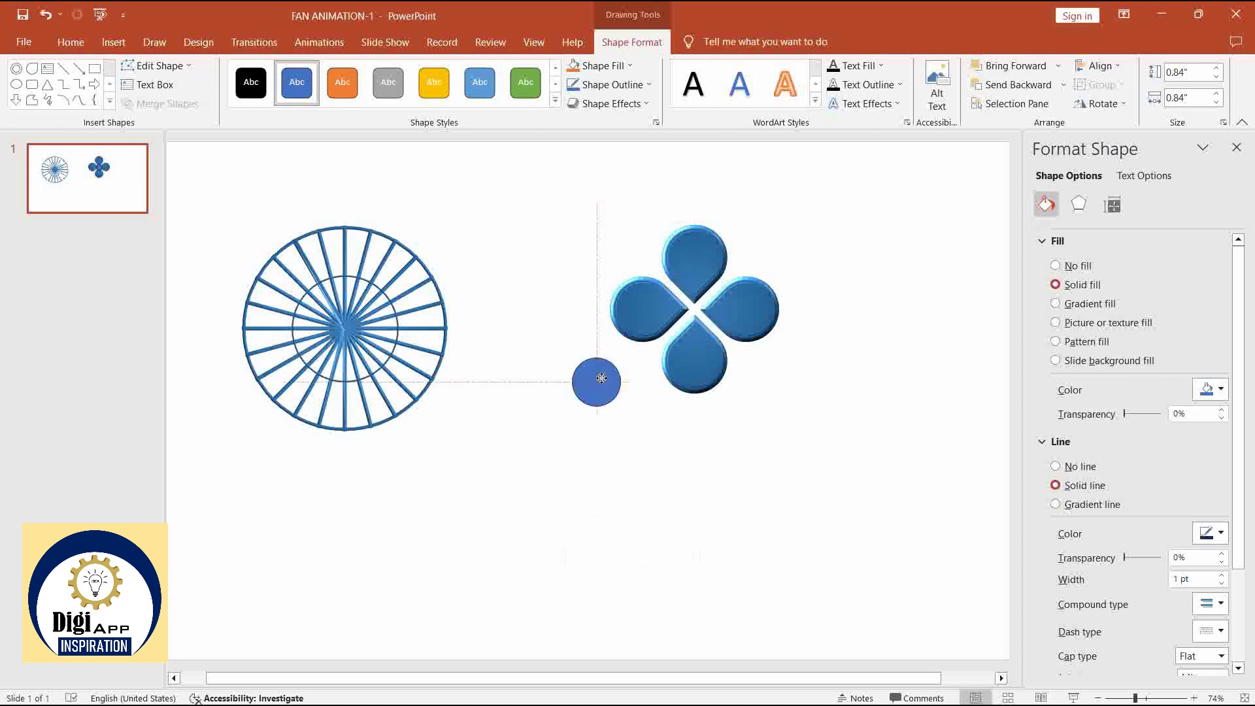
- Paint the blades' shaded blue gradient formatting onto the small circle
left_click(680, 291)
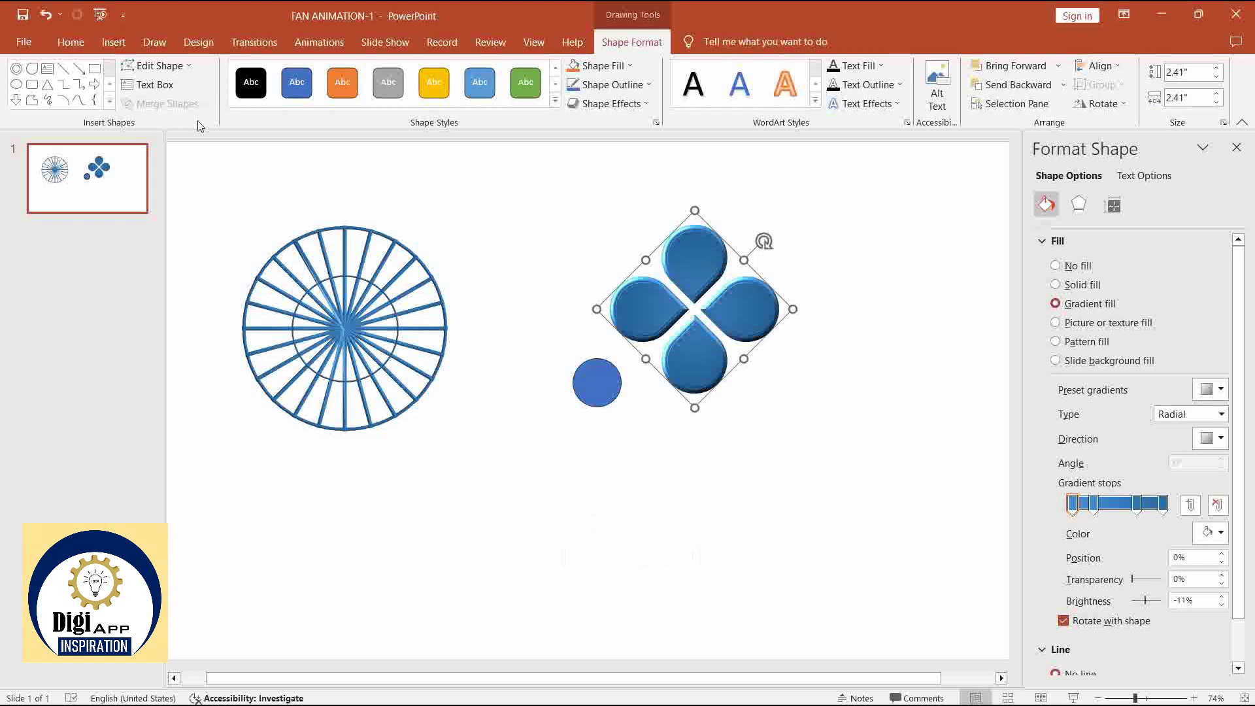
left_click(76, 43)
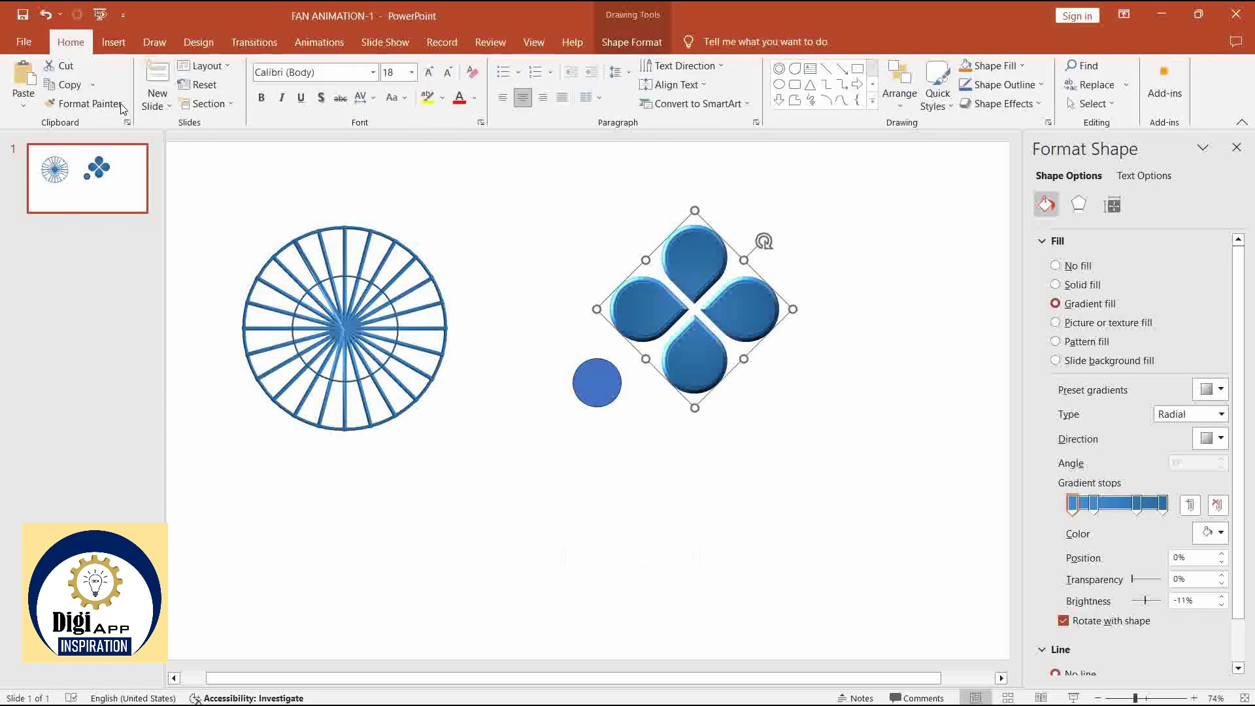
left_click(84, 104)
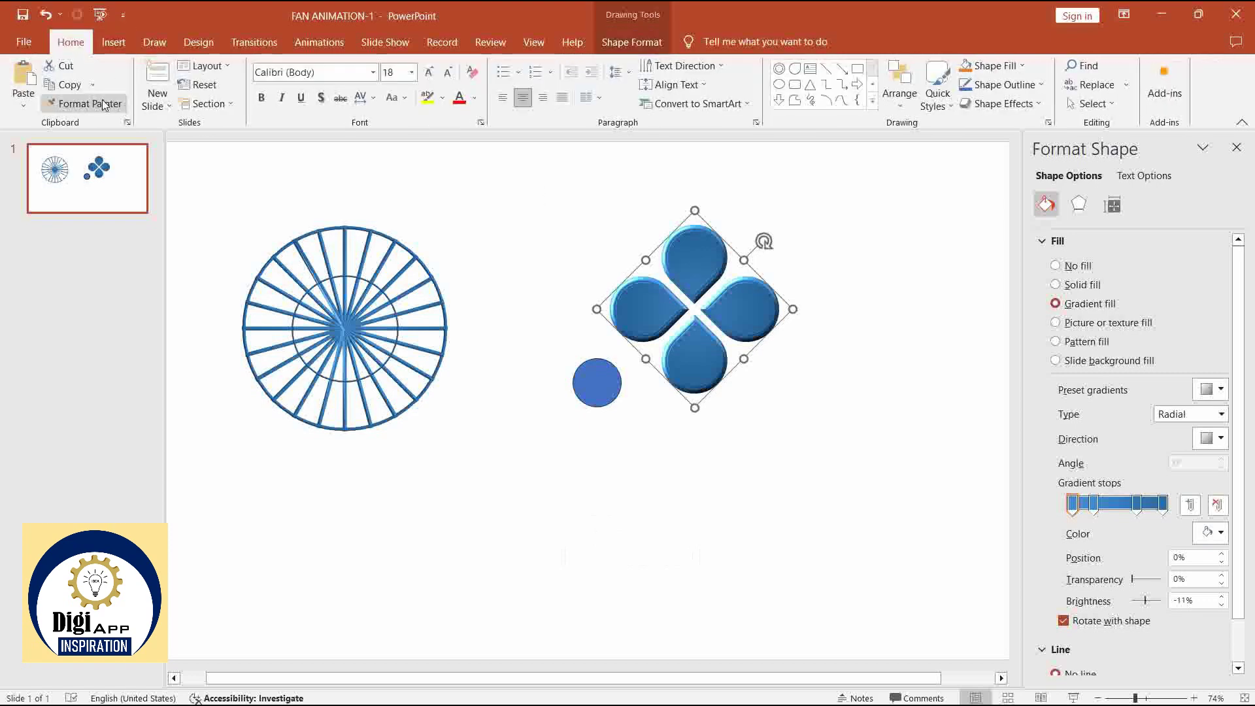
left_click(597, 383)
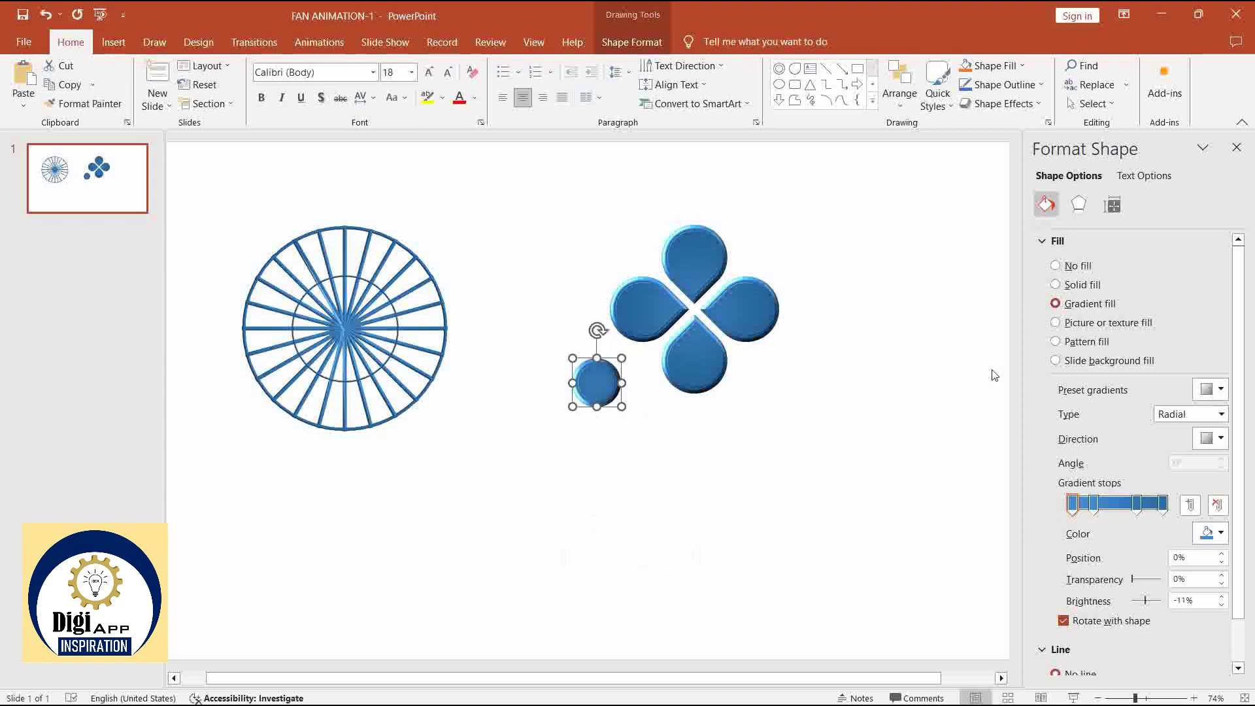
- Give the small circle a rounded top bevel and move it onto the wire guard
left_click(1079, 205)
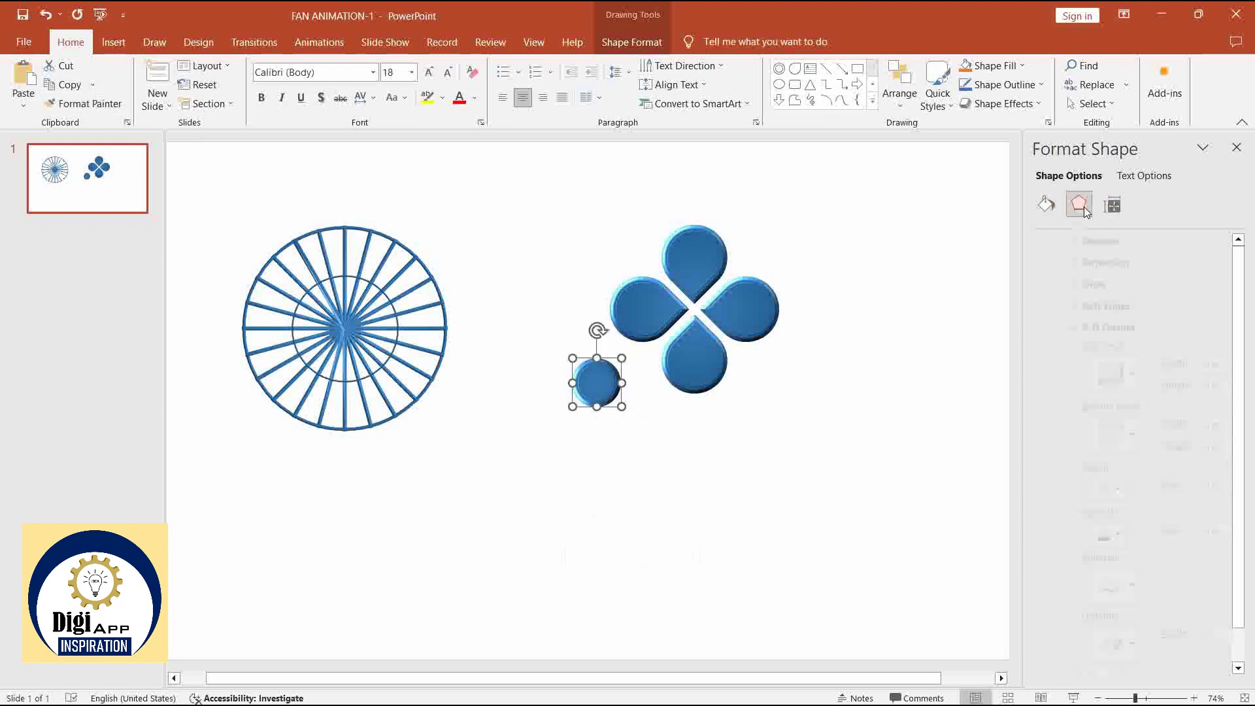
left_click(1100, 375)
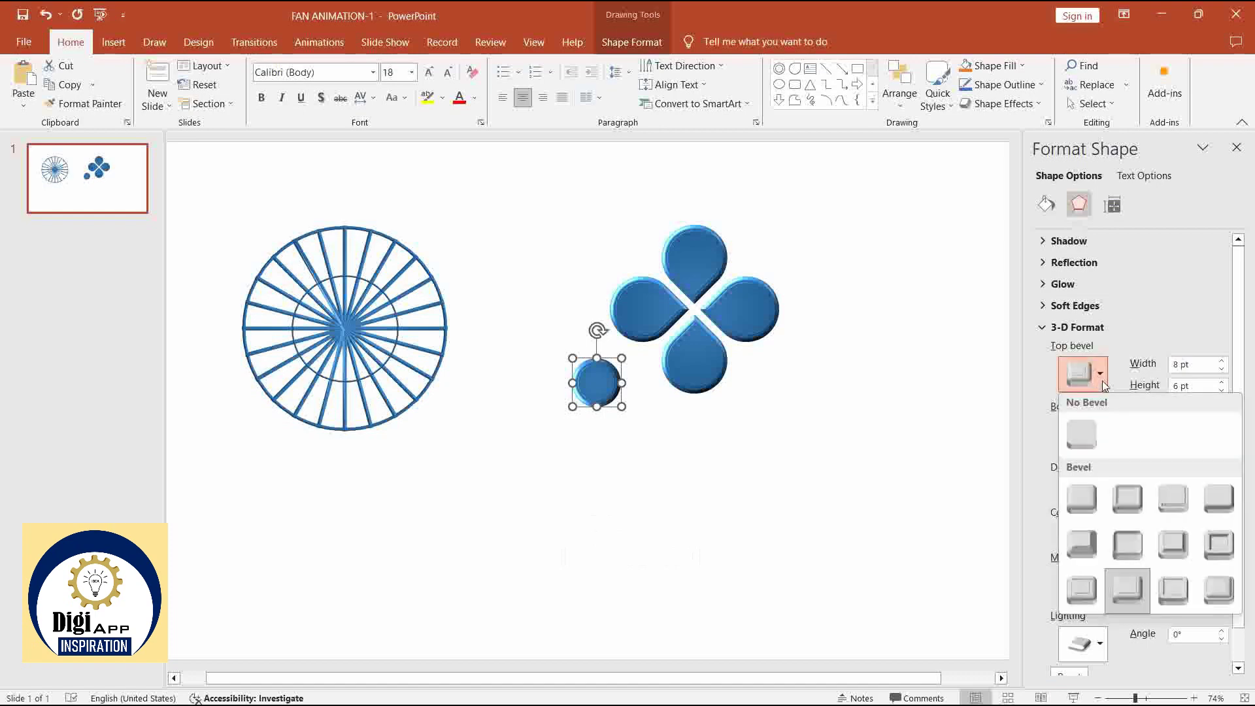
left_click(1138, 545)
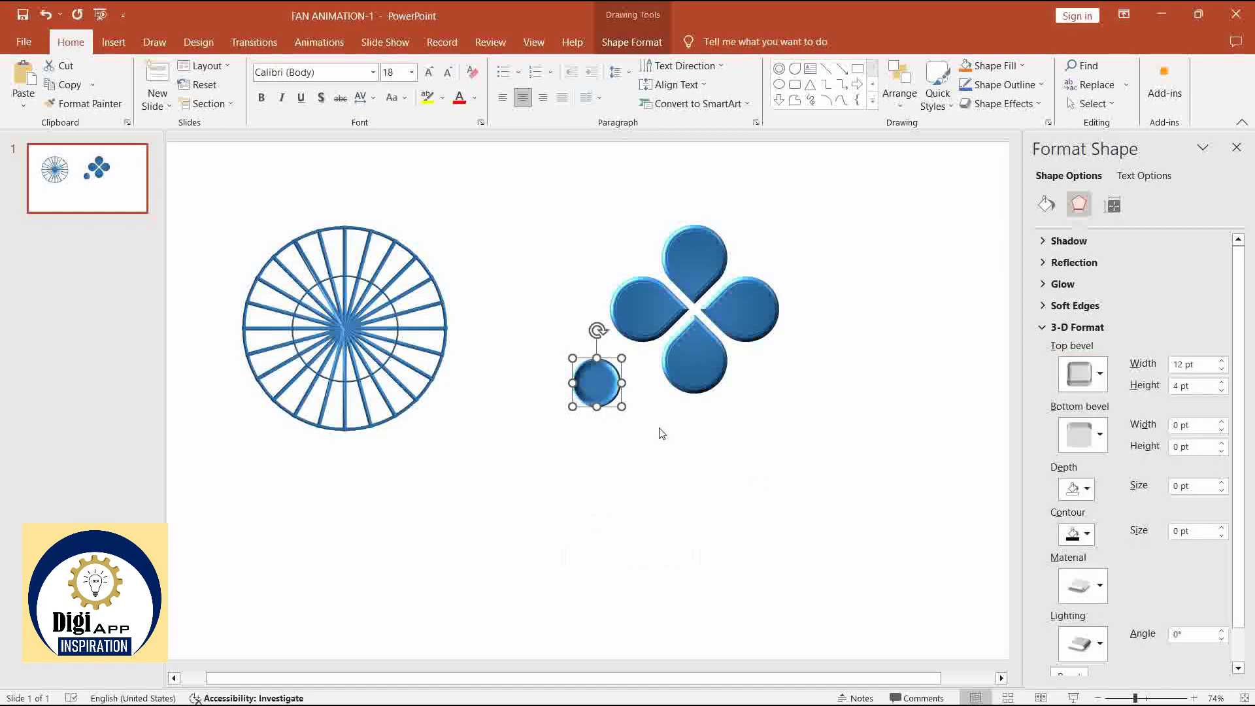
left_click_drag(596, 390, 344, 332)
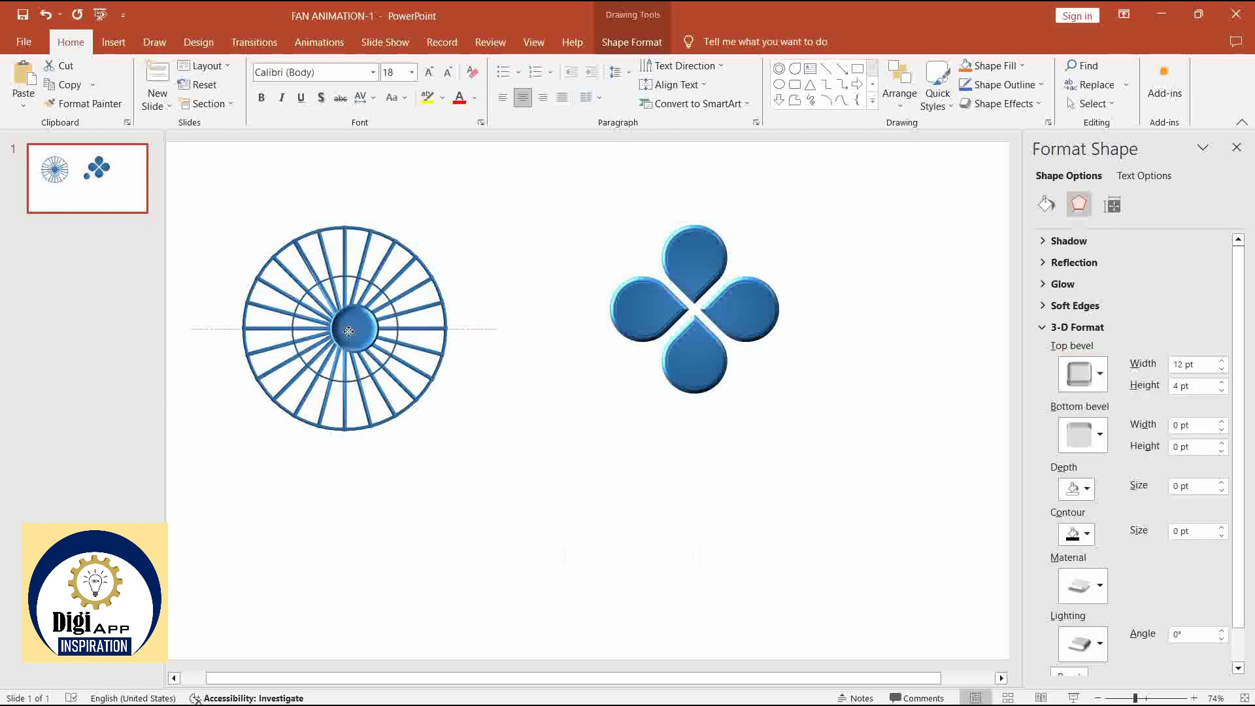
- Centre the hub on the wire guard and group them into one 3.57-inch guard
left_click(507, 426)
left_click_drag(530, 182, 171, 508)
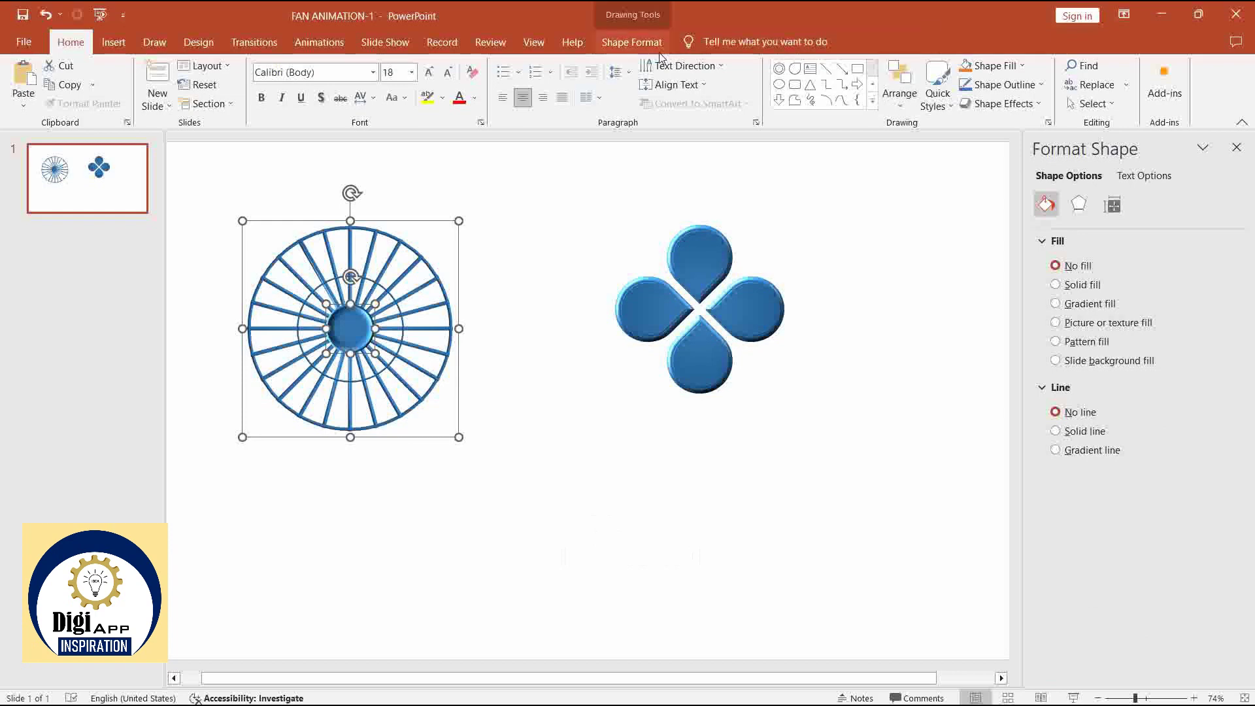
left_click(631, 42)
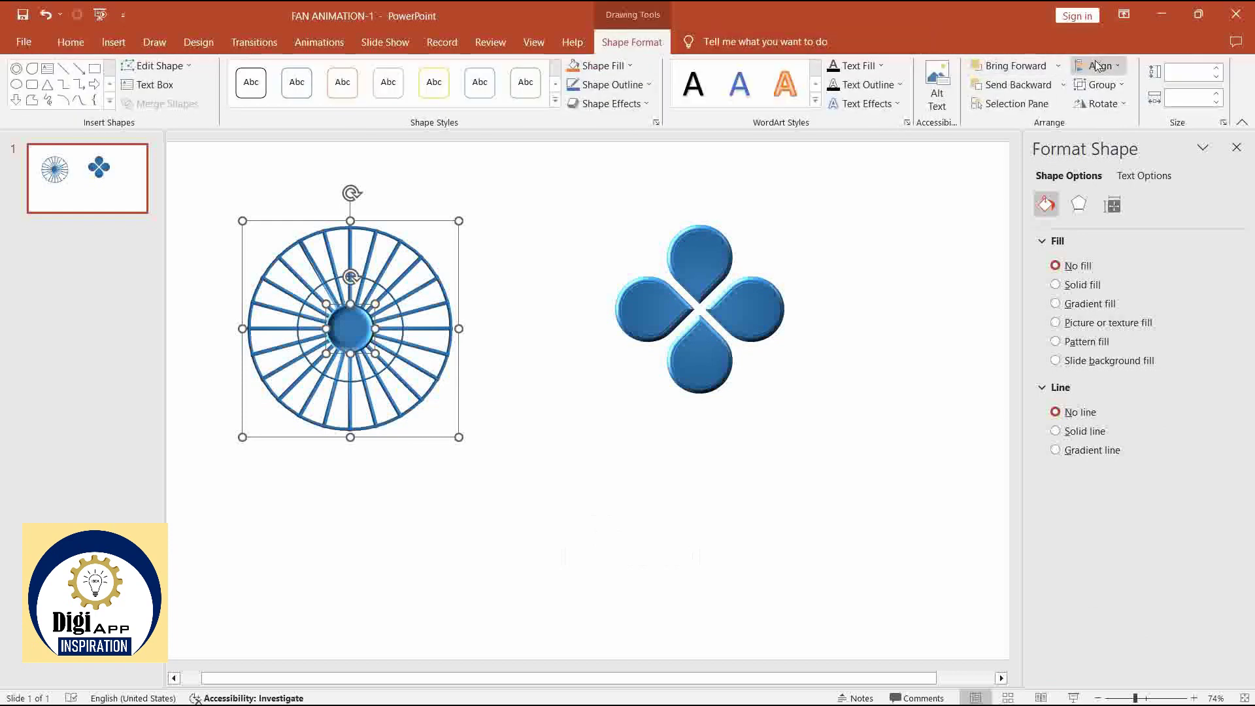
left_click(1098, 65)
left_click(1122, 106)
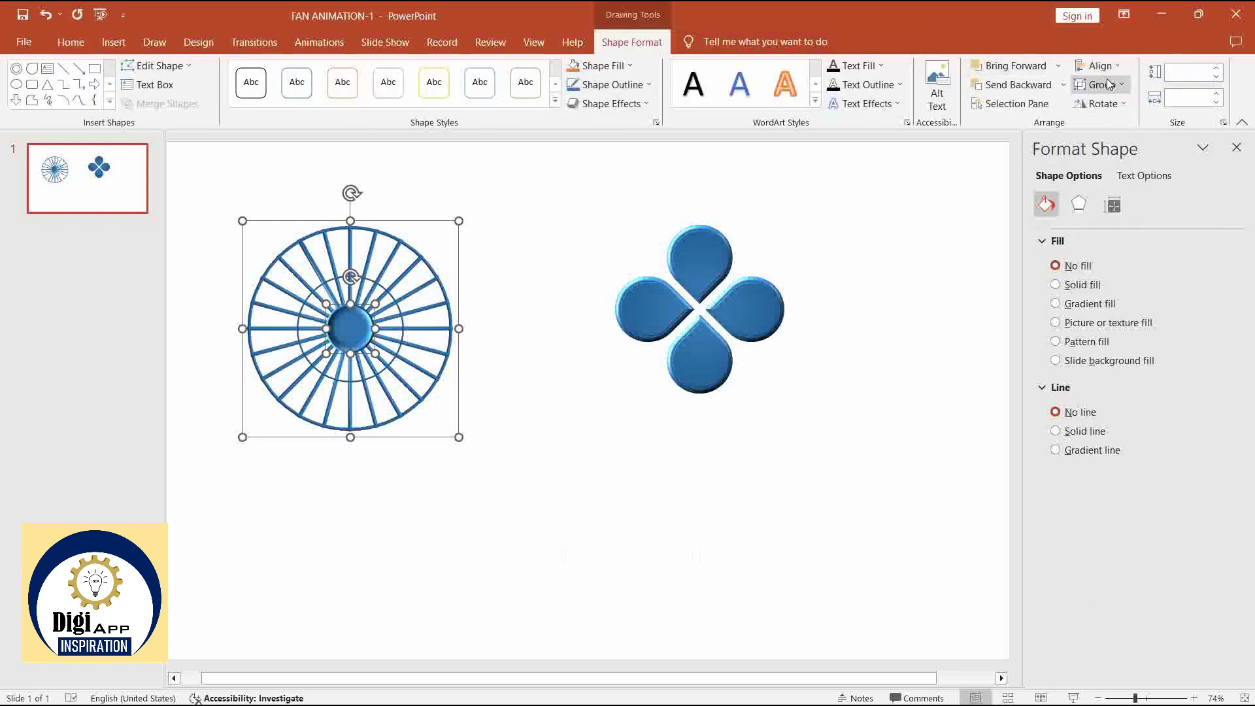
left_click(1108, 68)
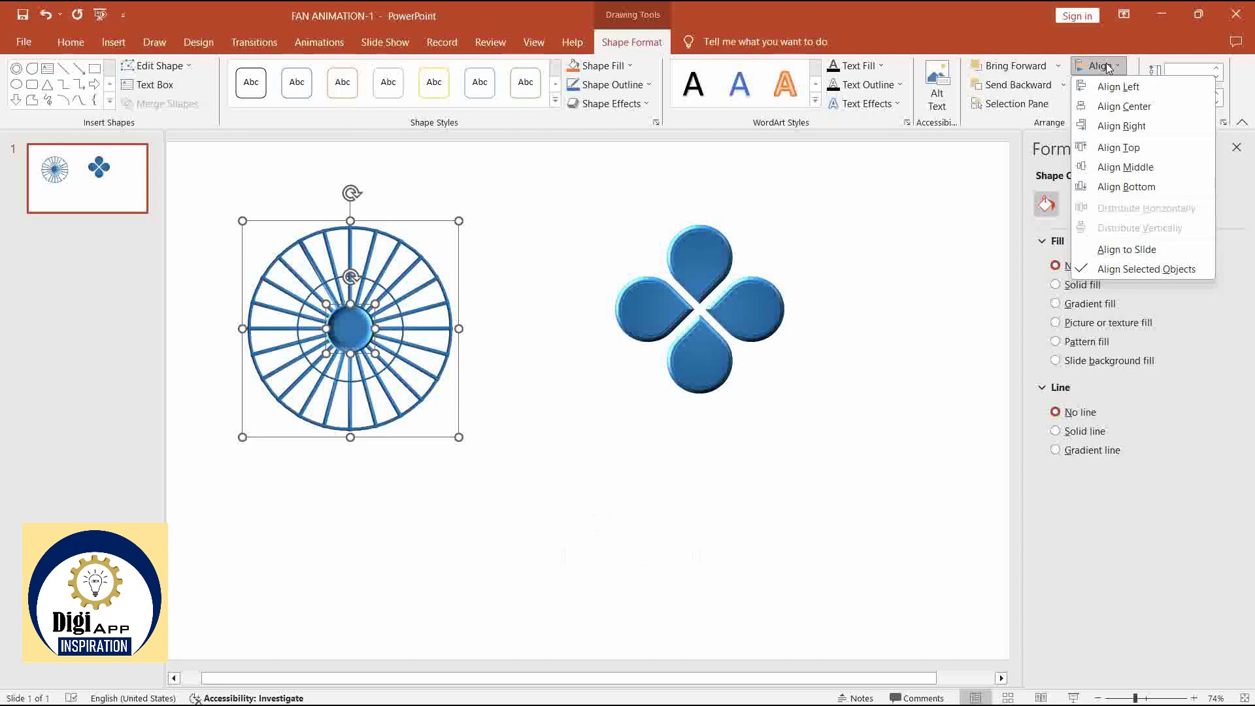
left_click(1121, 168)
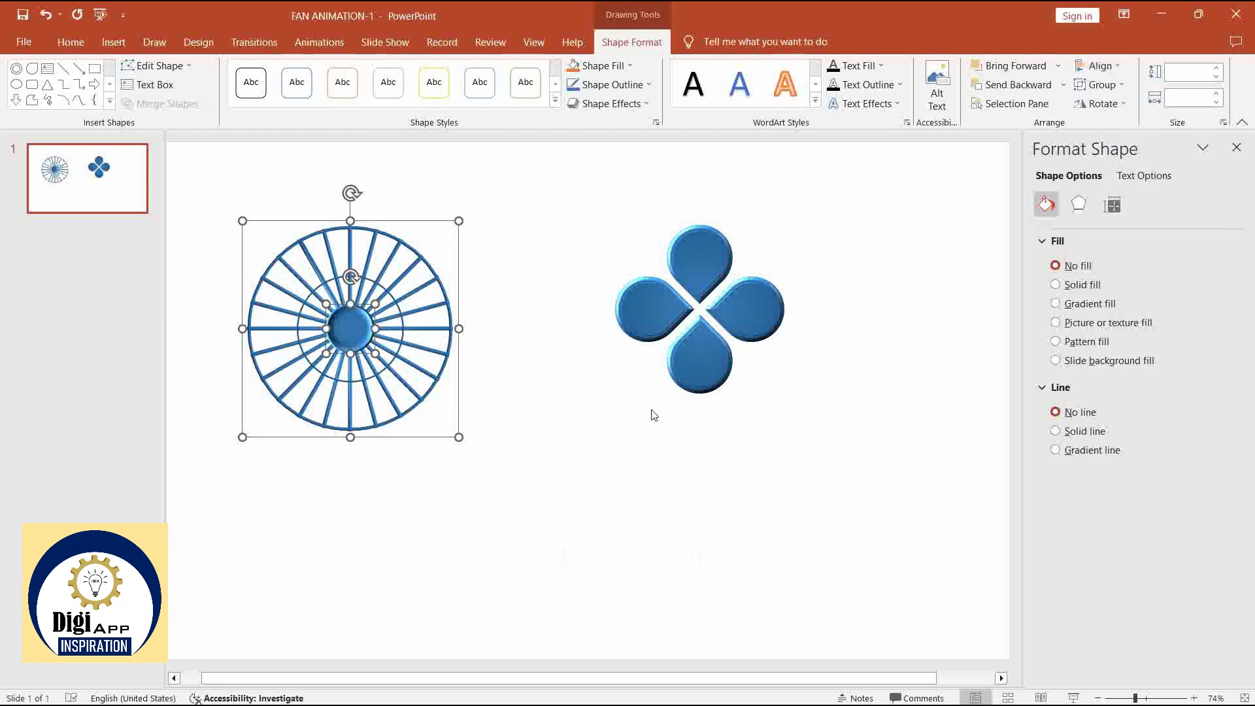
key("ctrl+g")
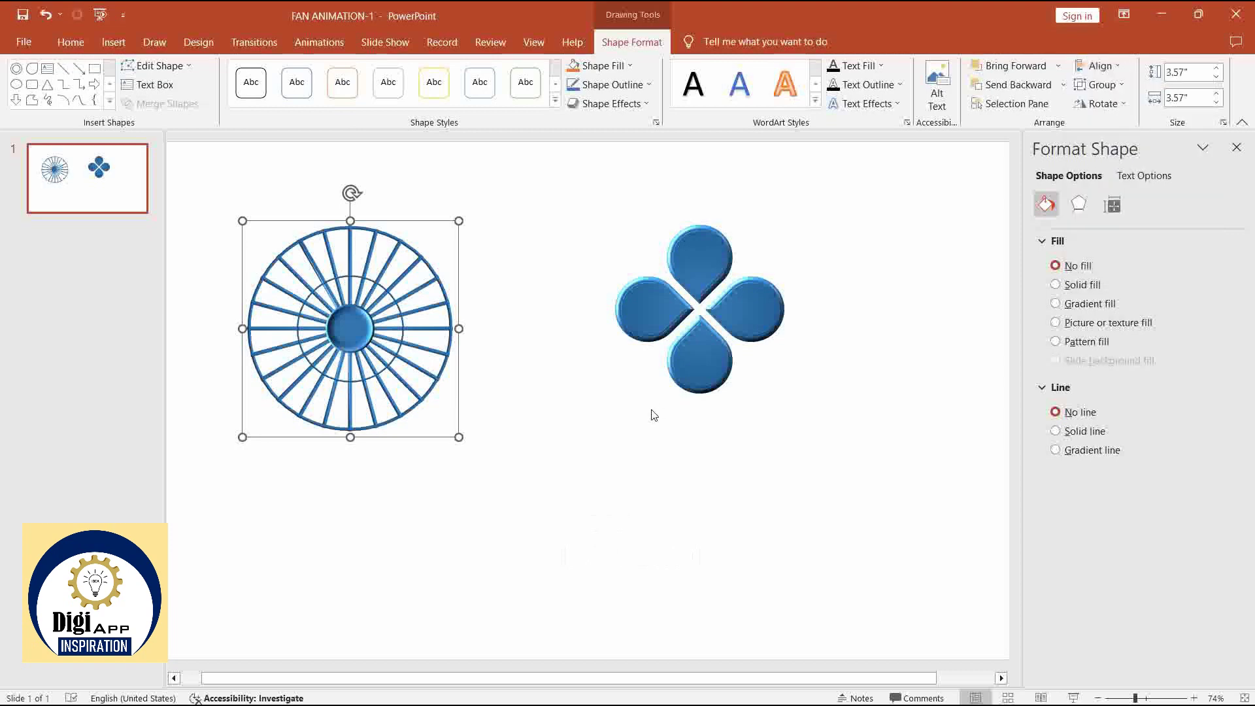
left_click(771, 435)
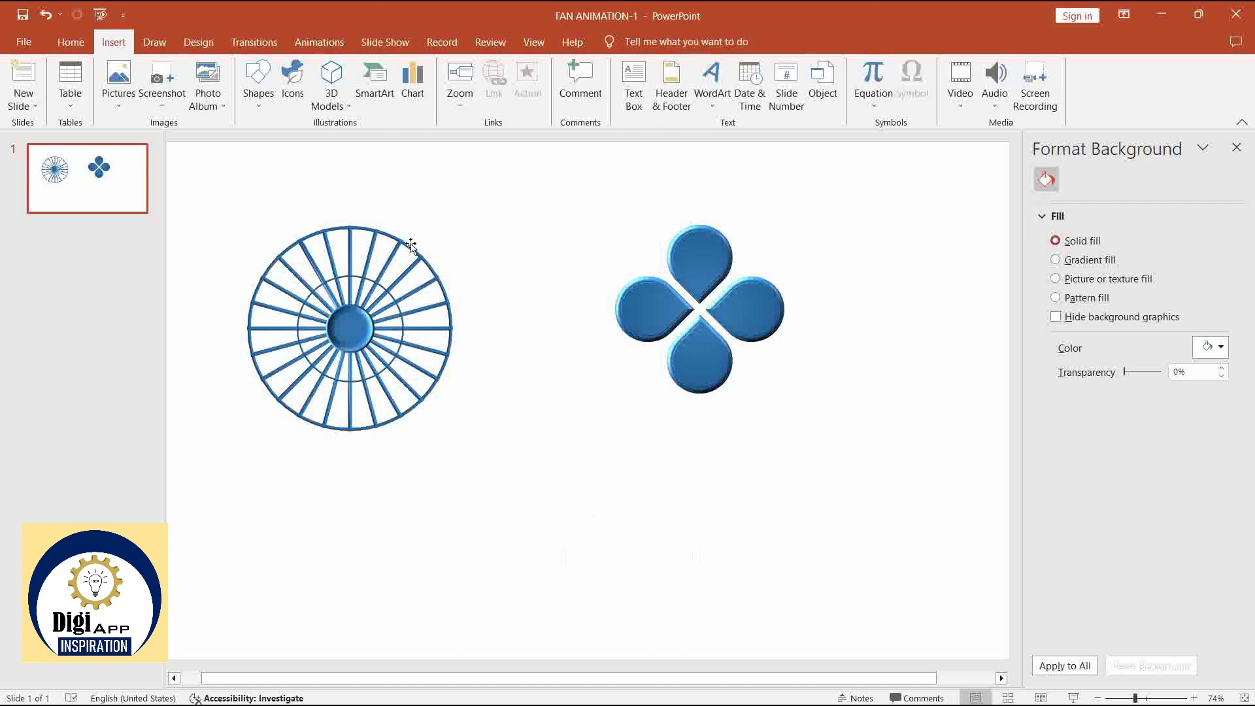
- Draw a tall isosceles triangle stand running down from the blades' centre
left_click(258, 83)
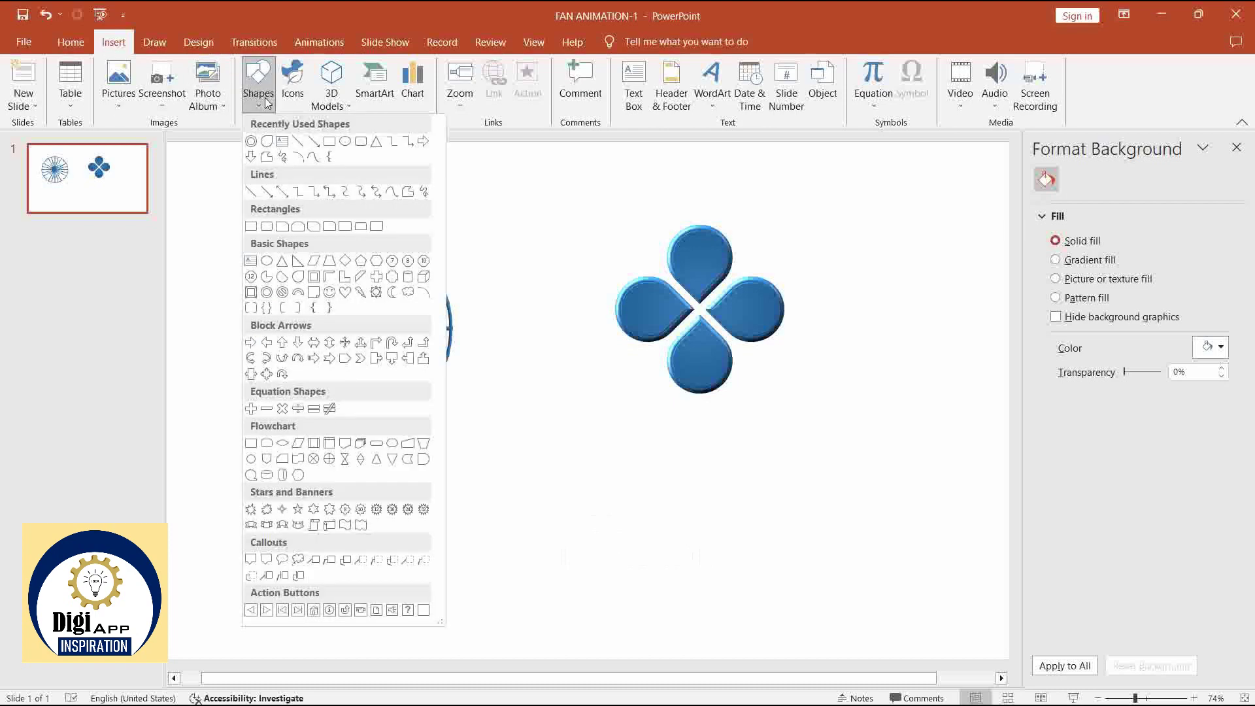
left_click(378, 142)
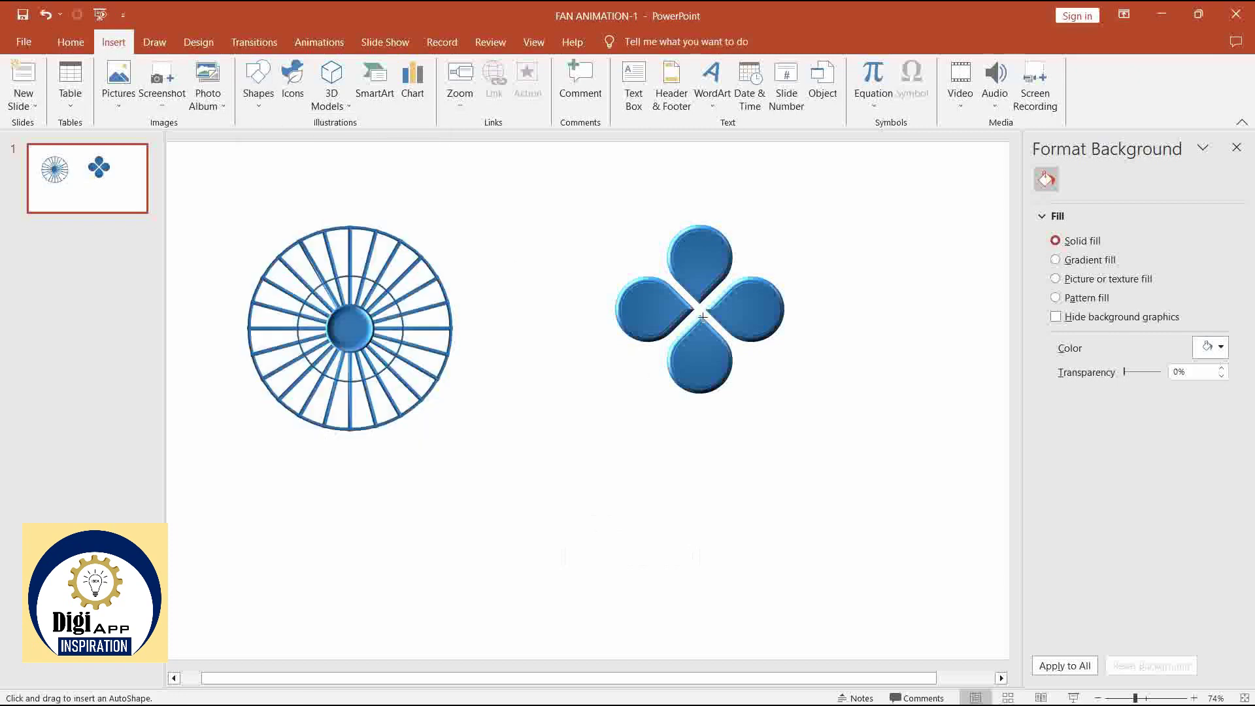
mouse_move(695, 327)
left_mouse_down()
mouse_move(776, 532)
mouse_move(717, 479)
left_mouse_up()
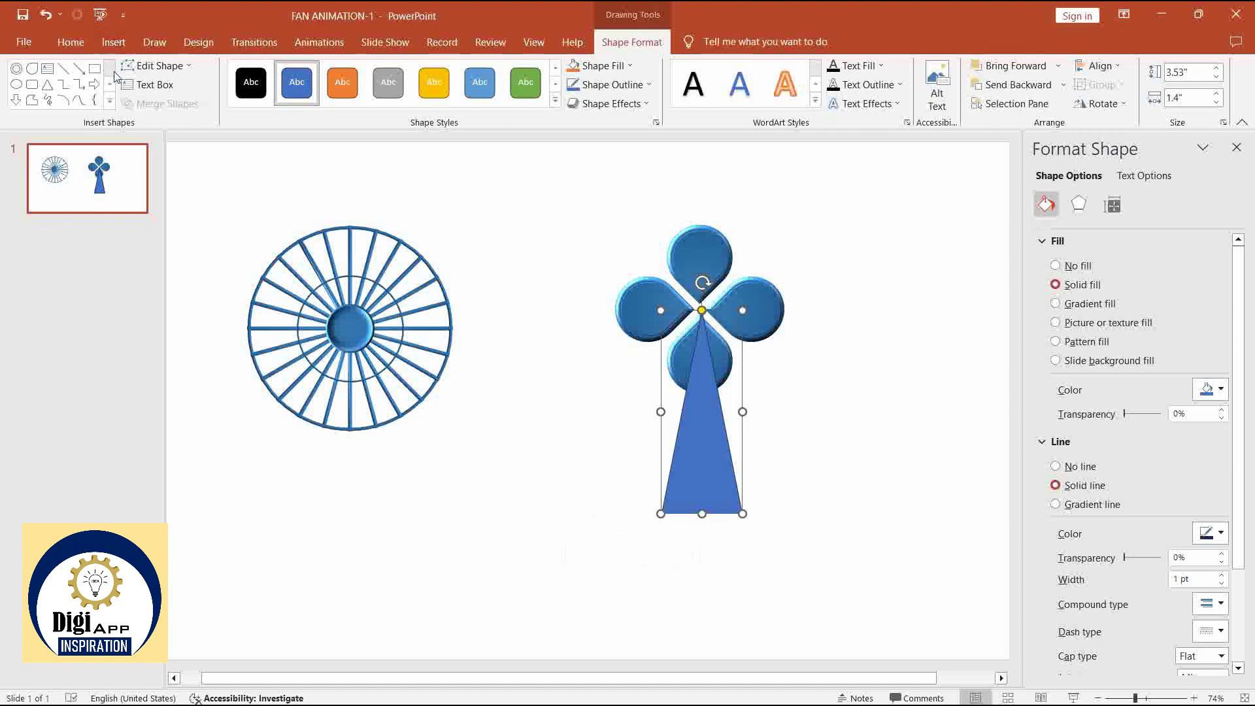
- Draw a 0.75" by 1.74" oval base at the foot of the triangle stand
left_click(112, 106)
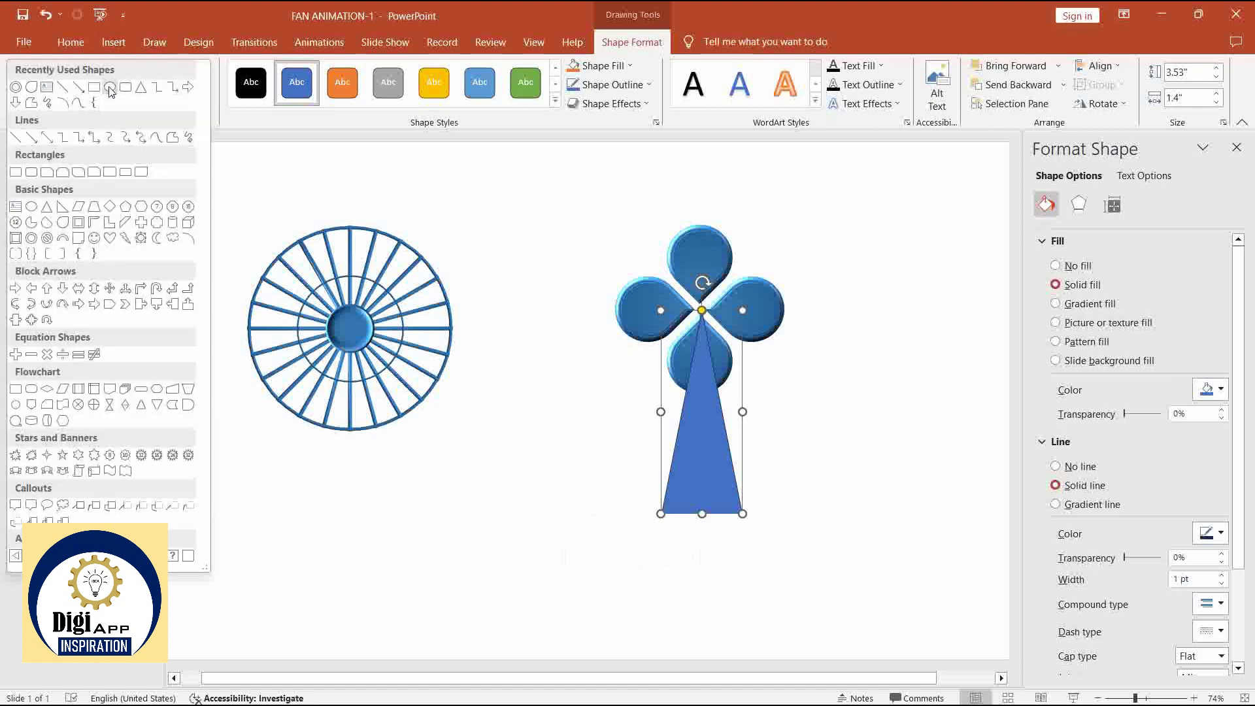
left_click(110, 89)
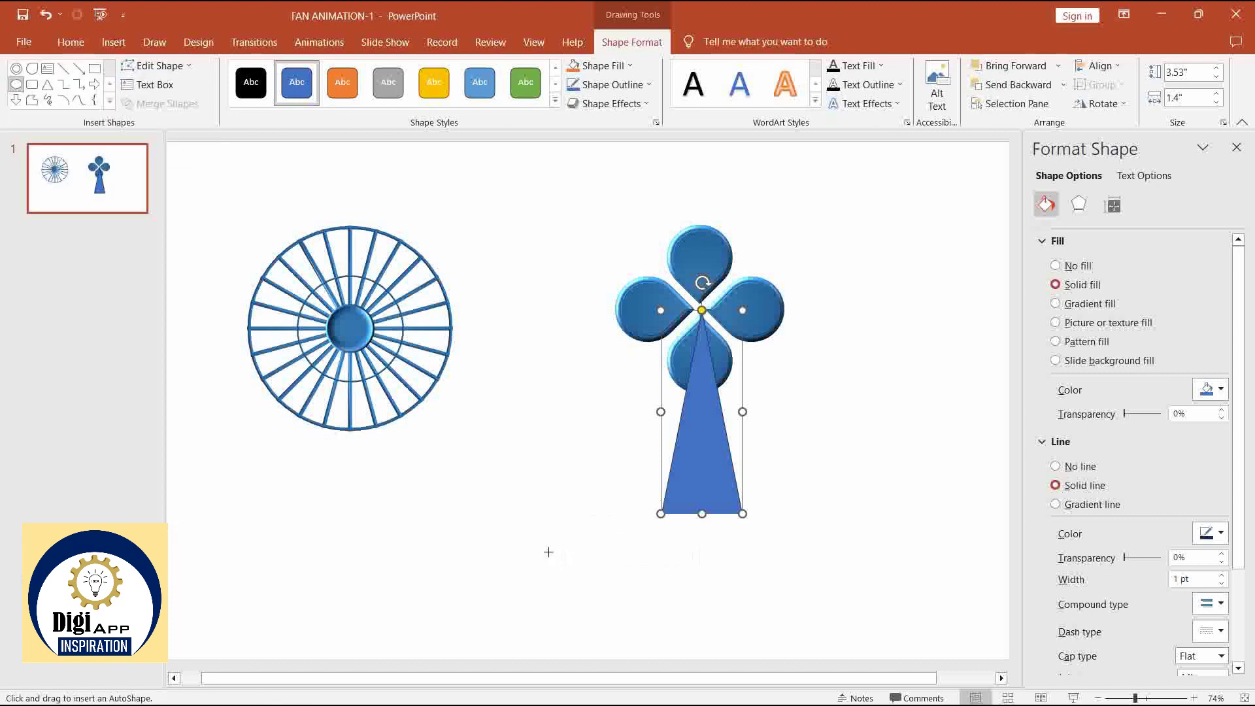
mouse_move(572, 548)
left_mouse_down()
mouse_move(651, 581)
mouse_move(716, 516)
left_mouse_up()
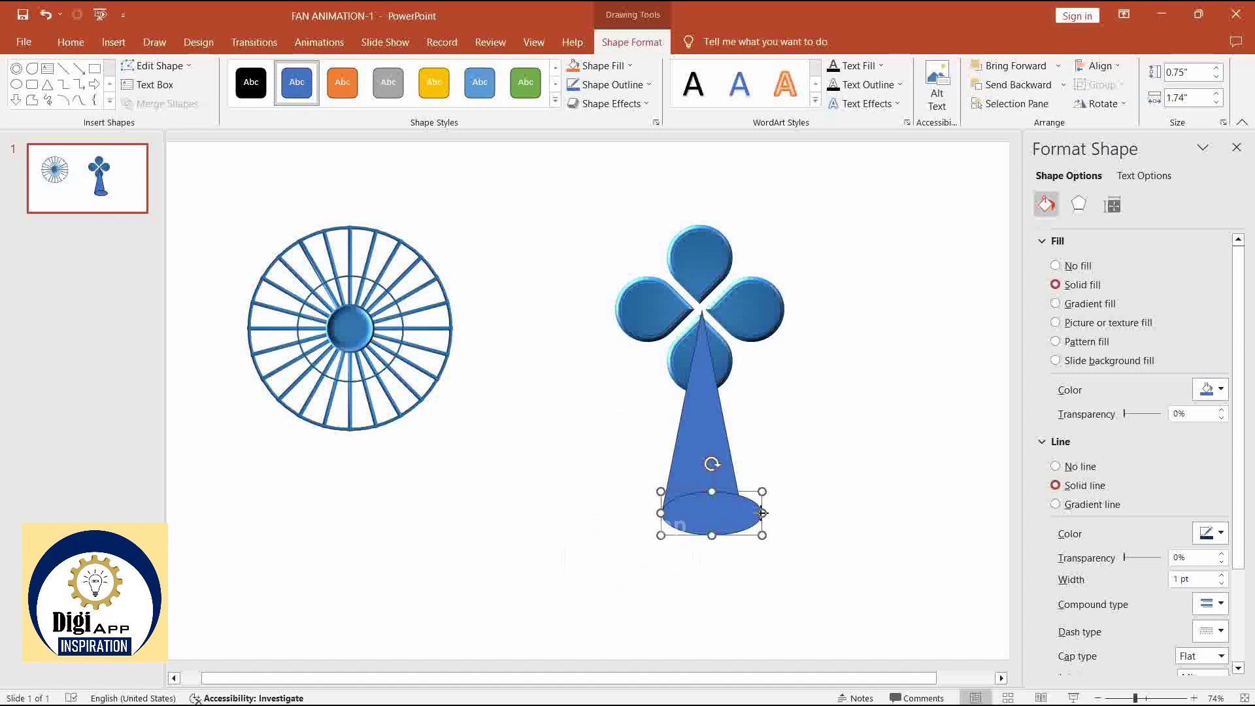
- Narrow the oval to 0.69" by 1.4" and merge it with the triangle into one 3.84"-tall stand
mouse_move(762, 513)
left_mouse_down()
mouse_move(743, 507)
mouse_move(704, 531)
left_mouse_up()
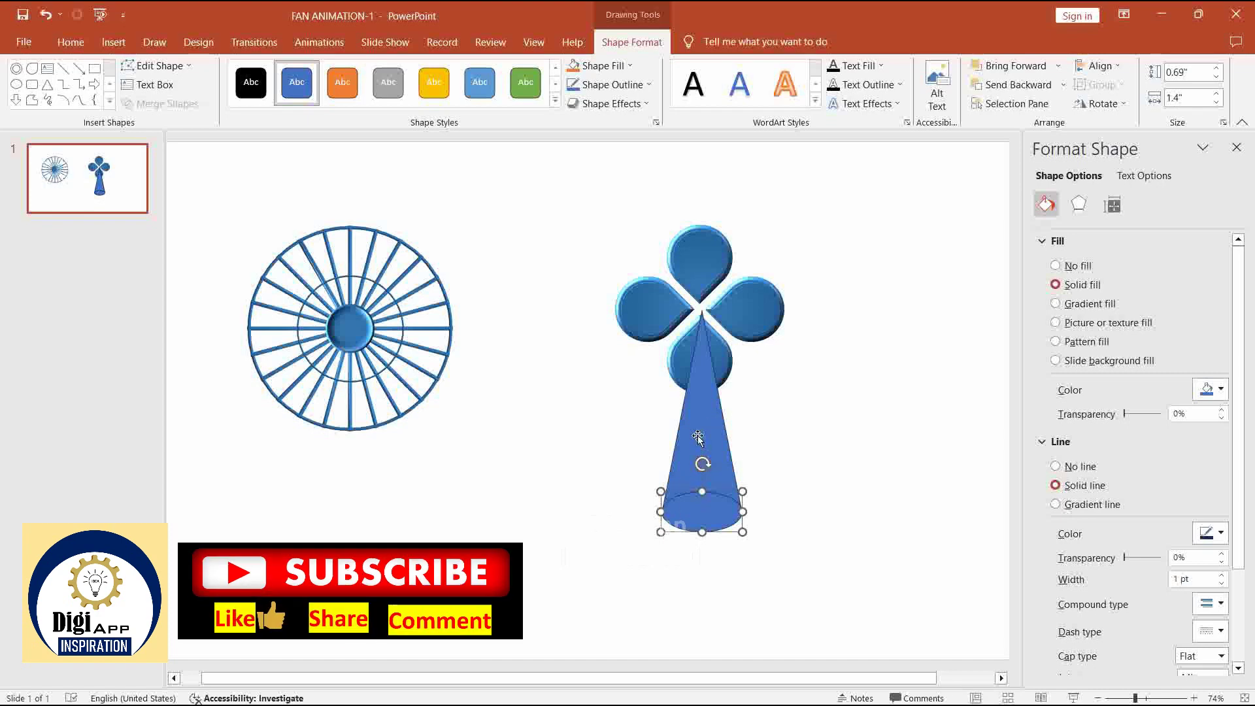
left_click(697, 435, "shift")
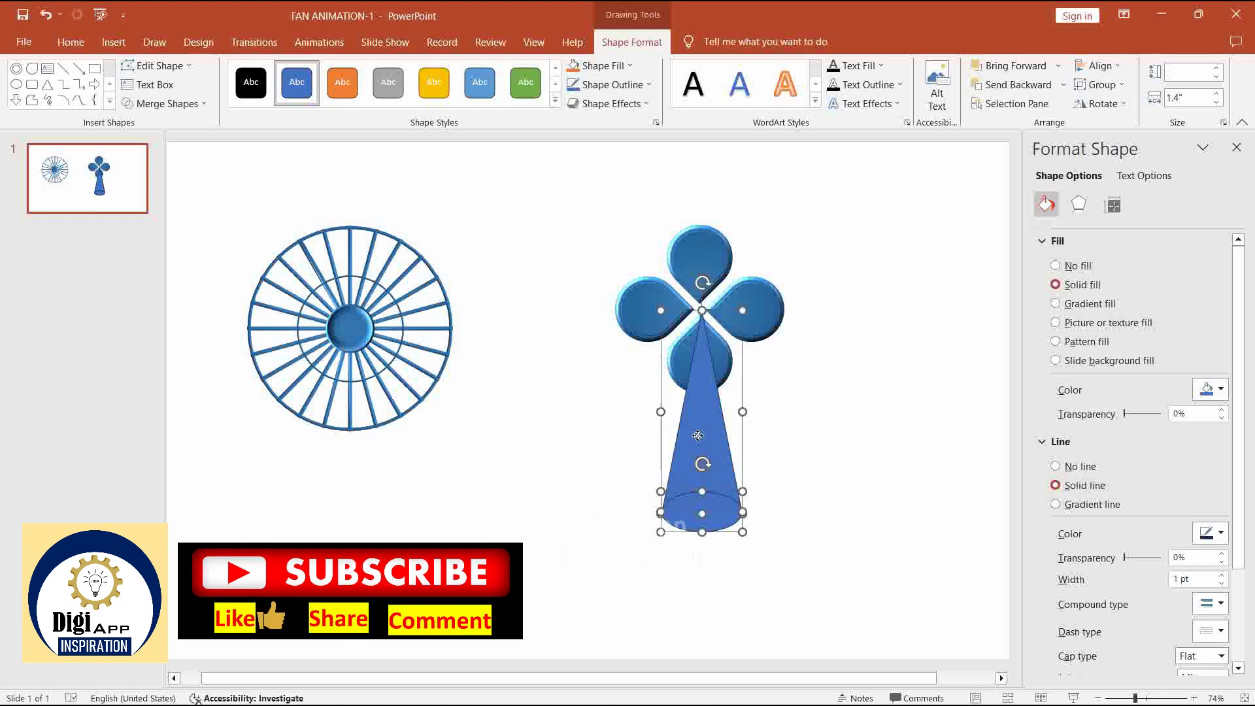
left_click(156, 108)
left_click(157, 126)
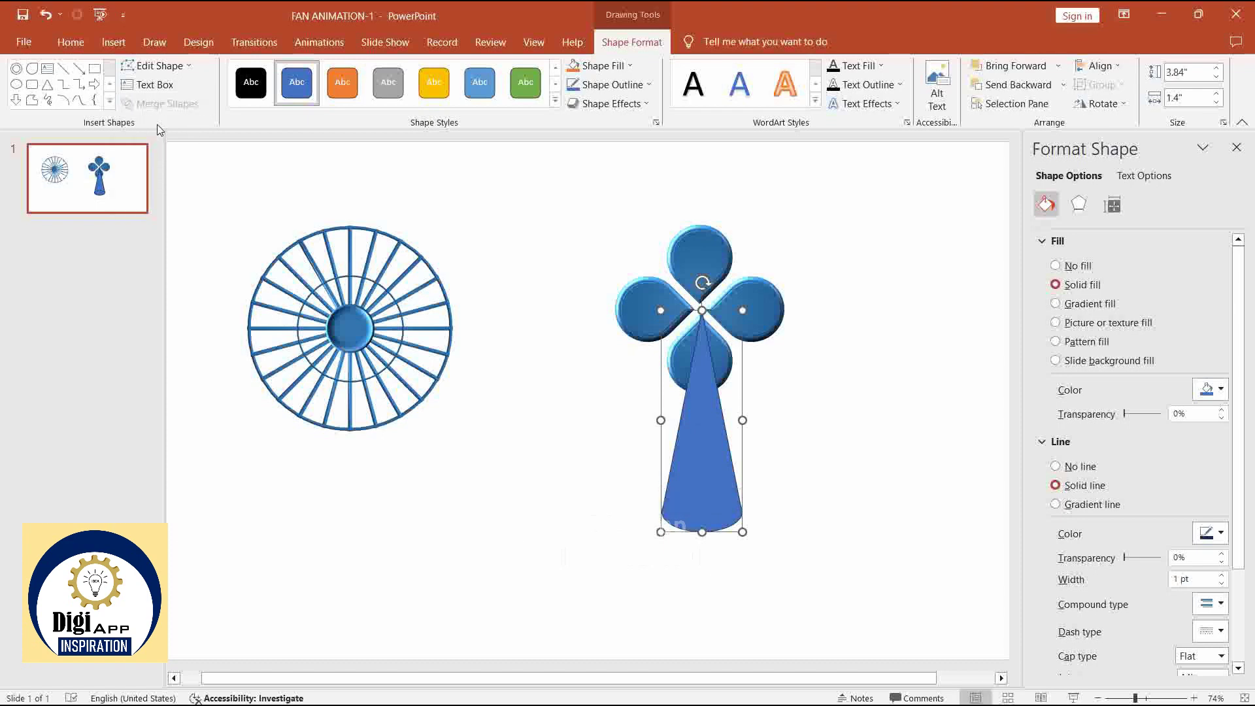
left_click(868, 594)
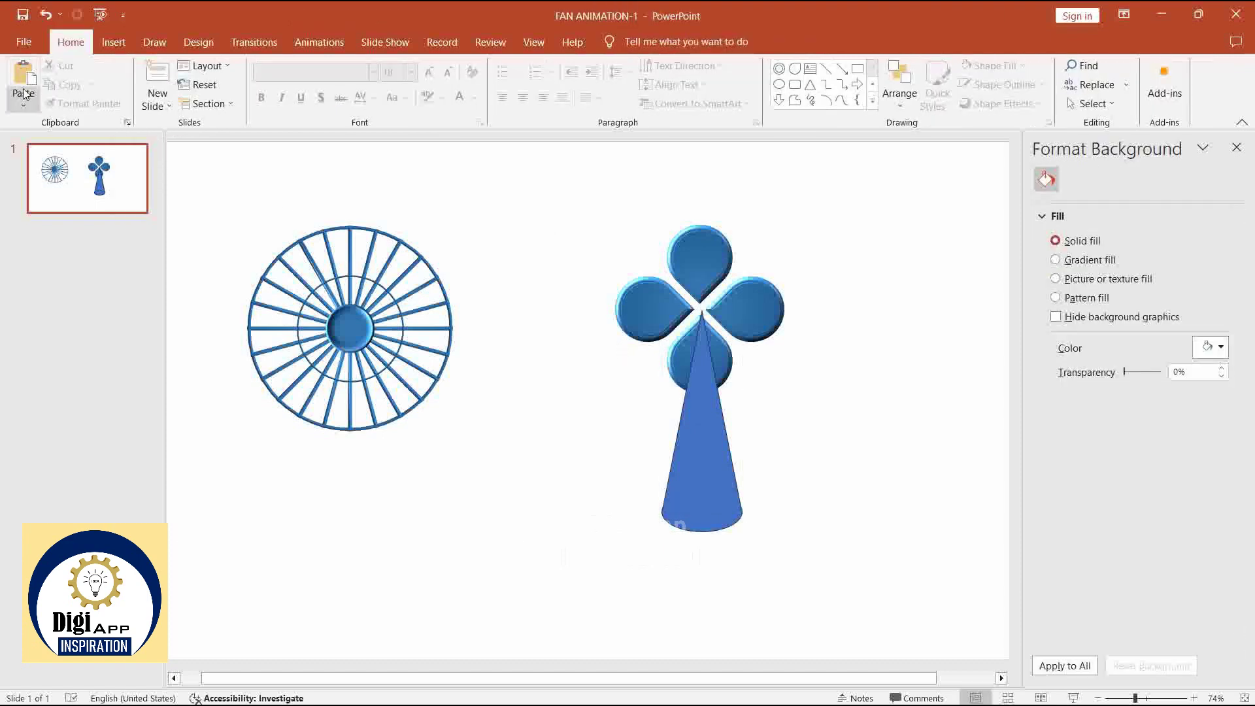
- Draw a new 0.9" by 2.4" oval base under the cone stand
left_click(113, 42)
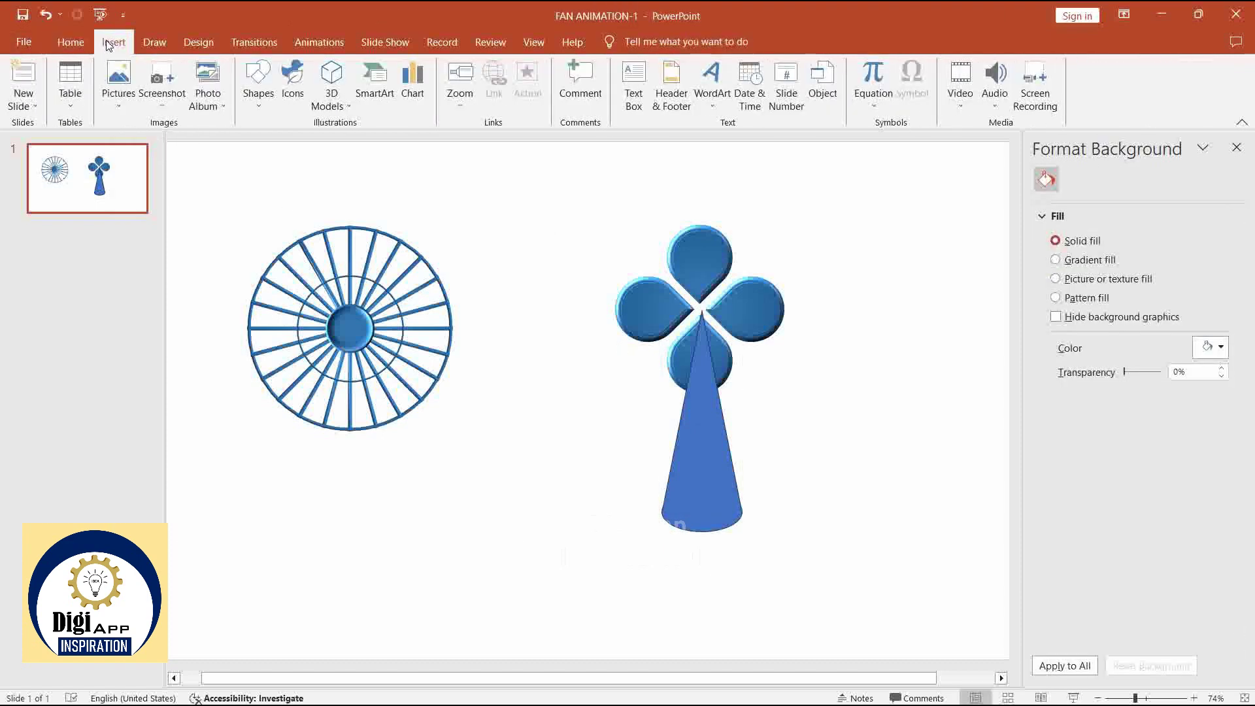
left_click(258, 88)
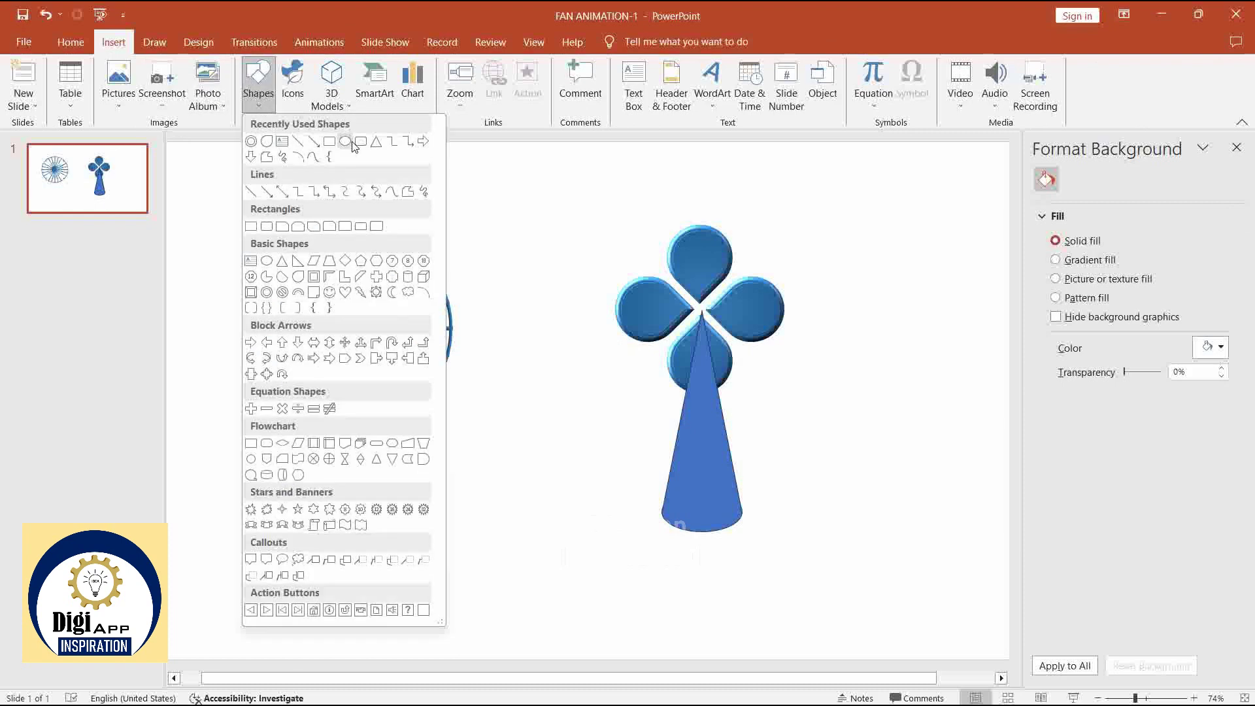
left_click(349, 142)
mouse_move(613, 561)
left_mouse_down()
mouse_move(750, 602)
mouse_move(713, 526)
left_mouse_up()
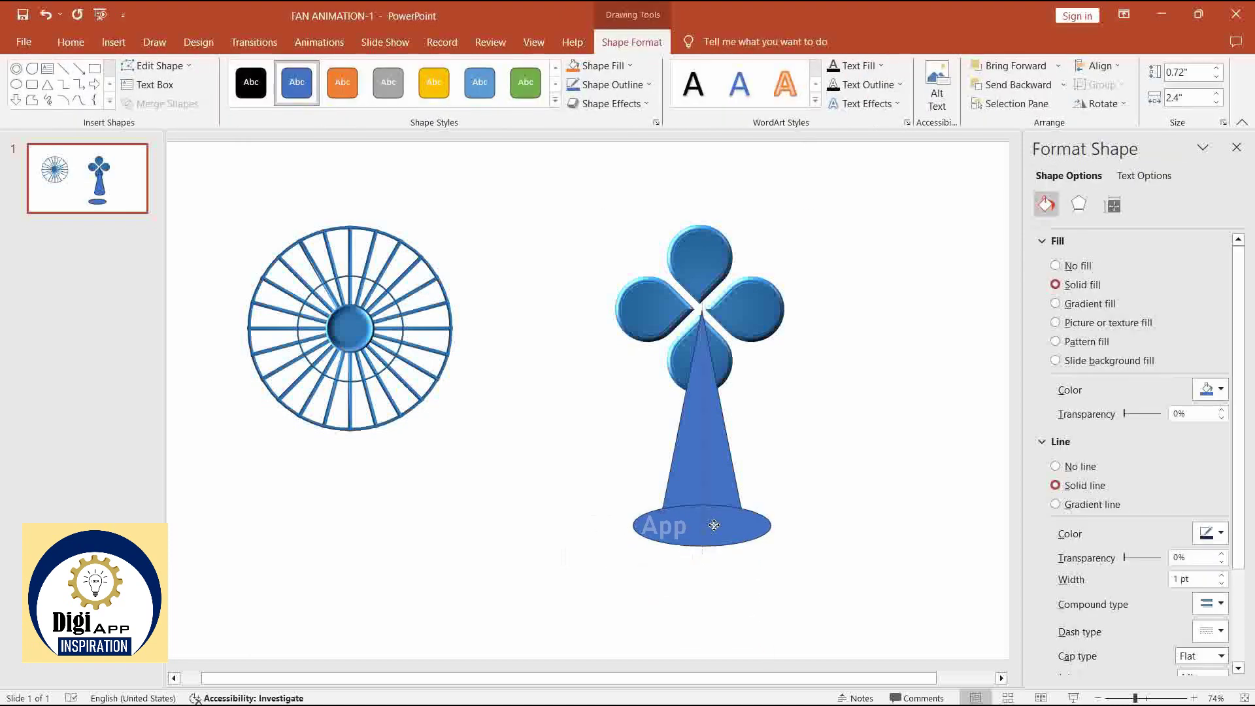
left_click_drag(701, 546, 702, 556)
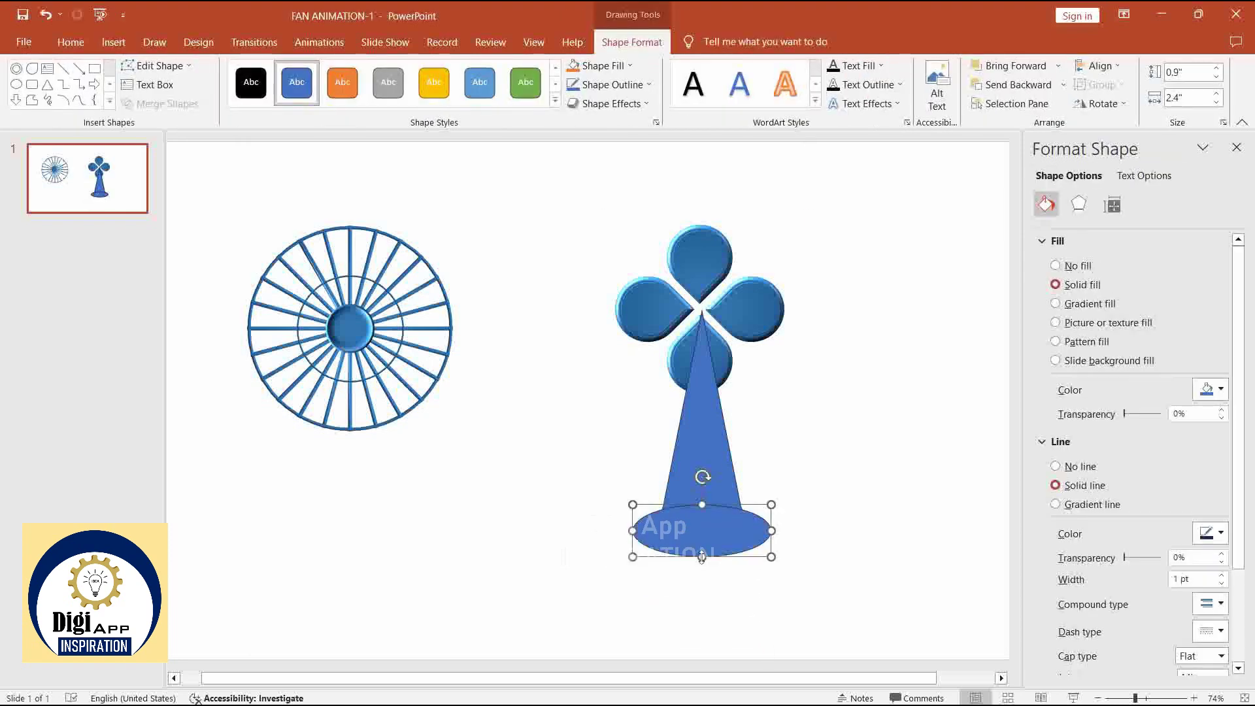
- Bring the cone in front of the oval and position the base at the cone's foot
left_click(713, 461)
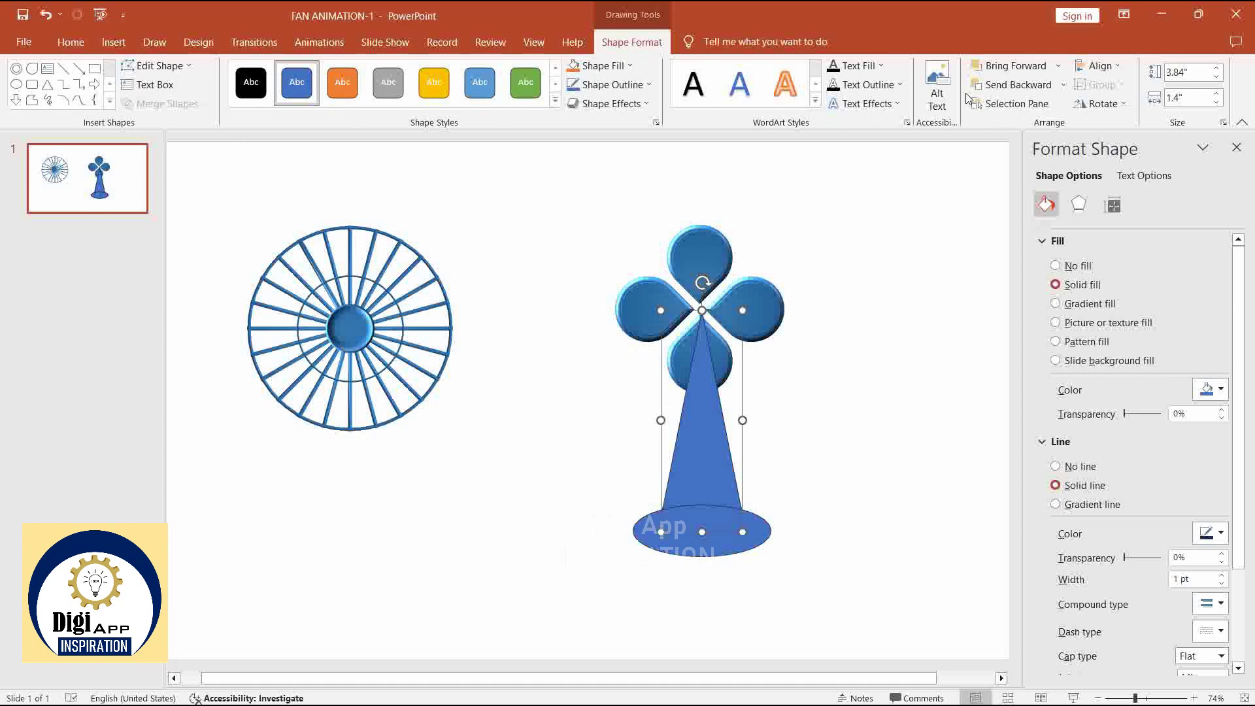
left_click(1057, 65)
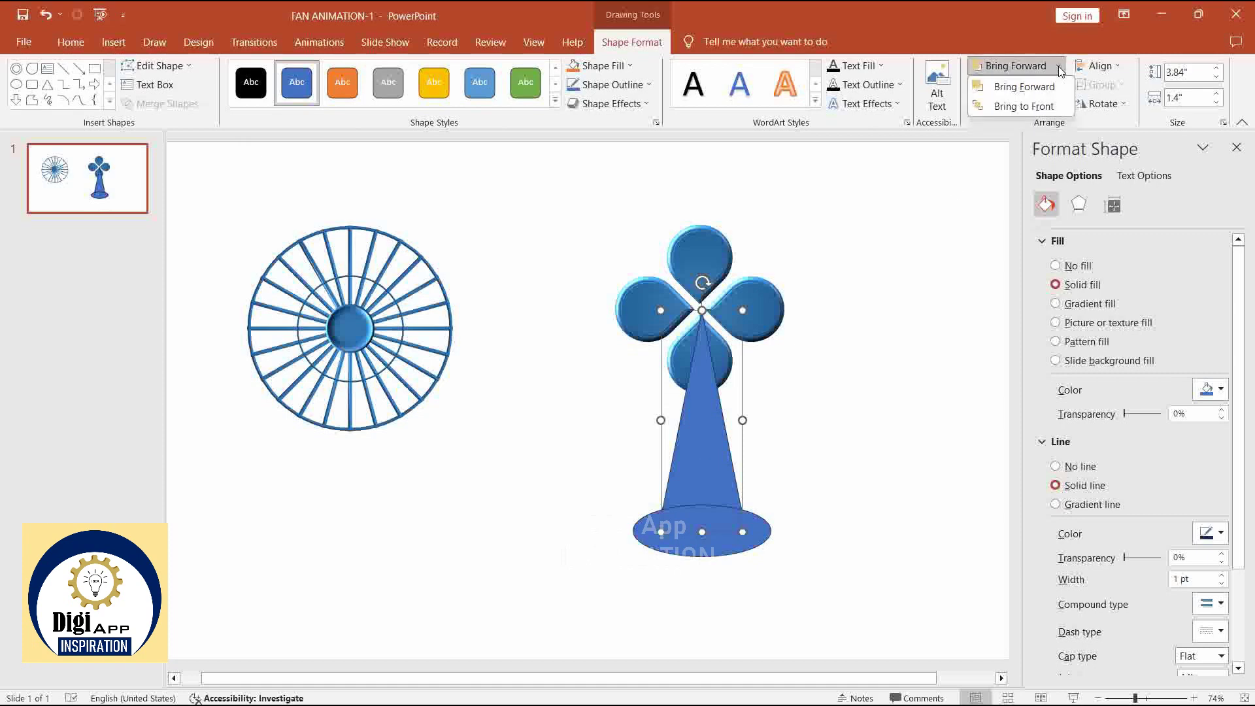
left_click(1050, 105)
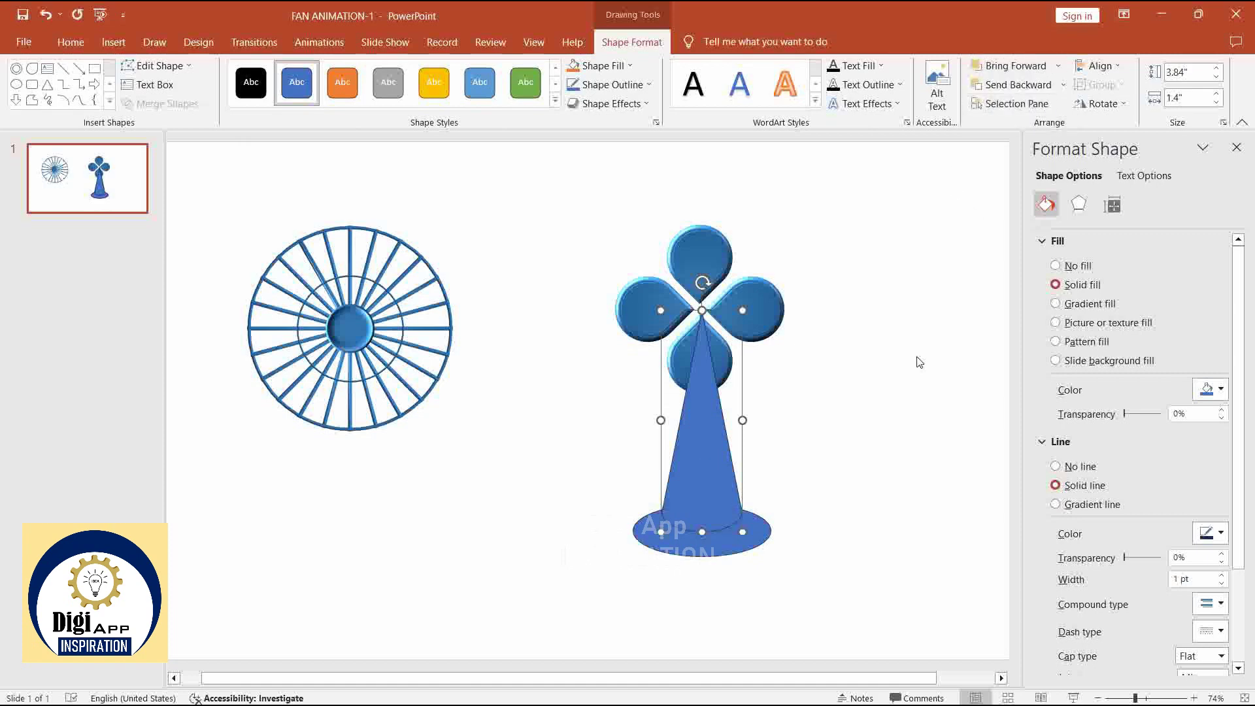
left_click(892, 418)
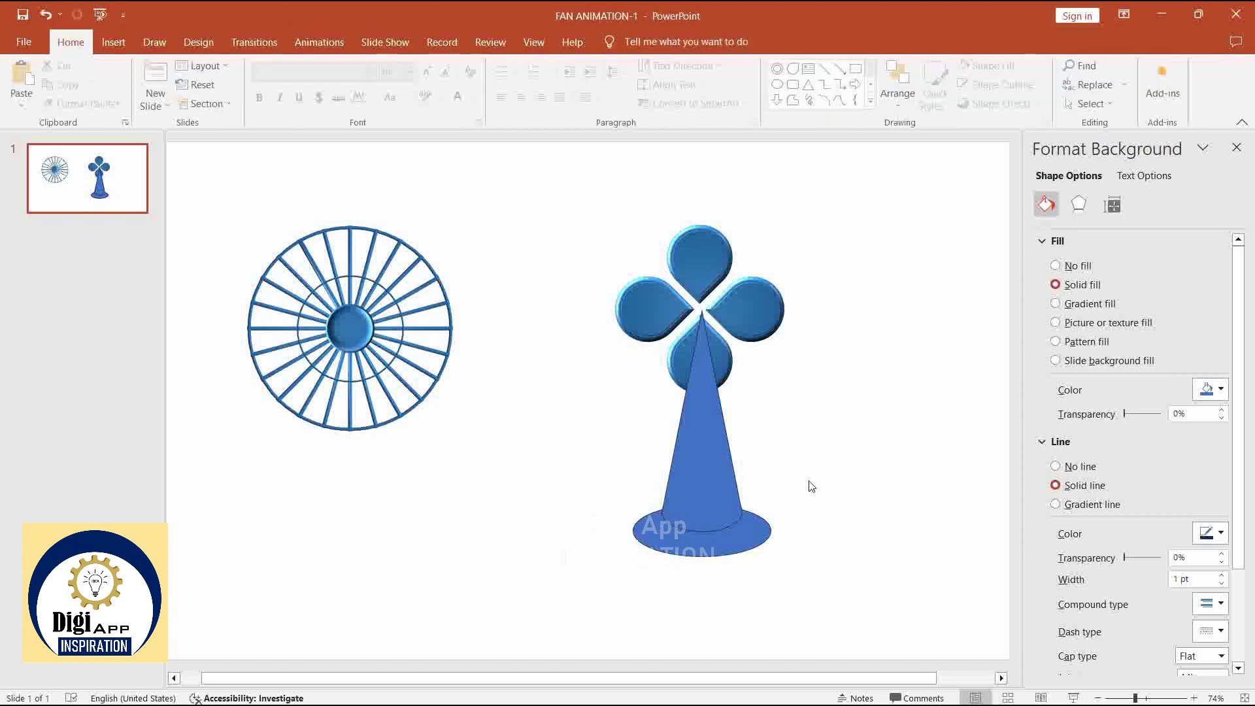
left_click(723, 552)
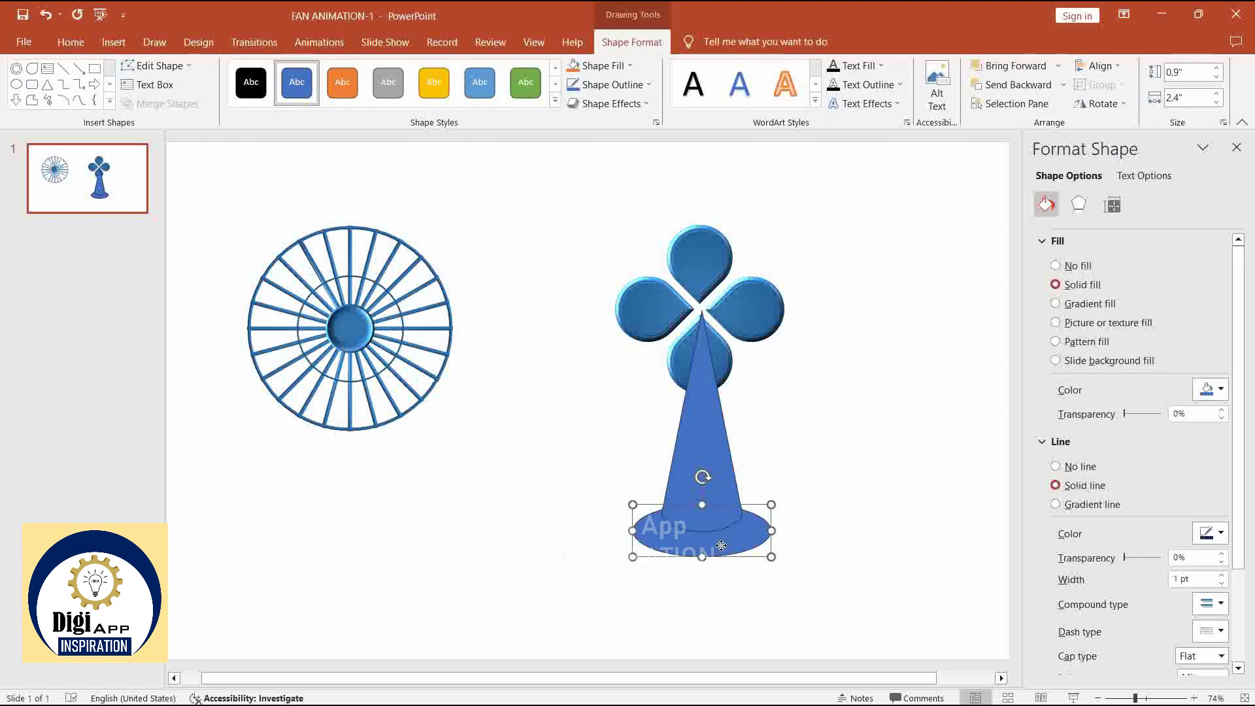
left_click_drag(721, 546, 725, 544)
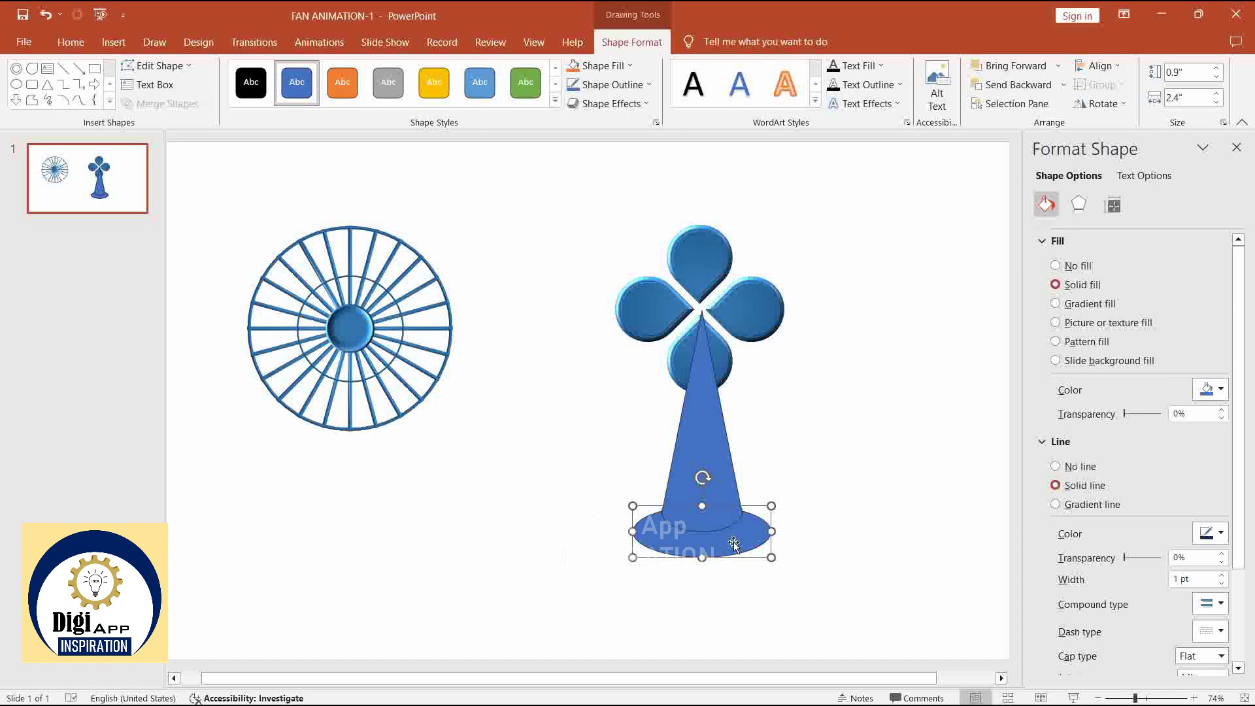
left_click(912, 456)
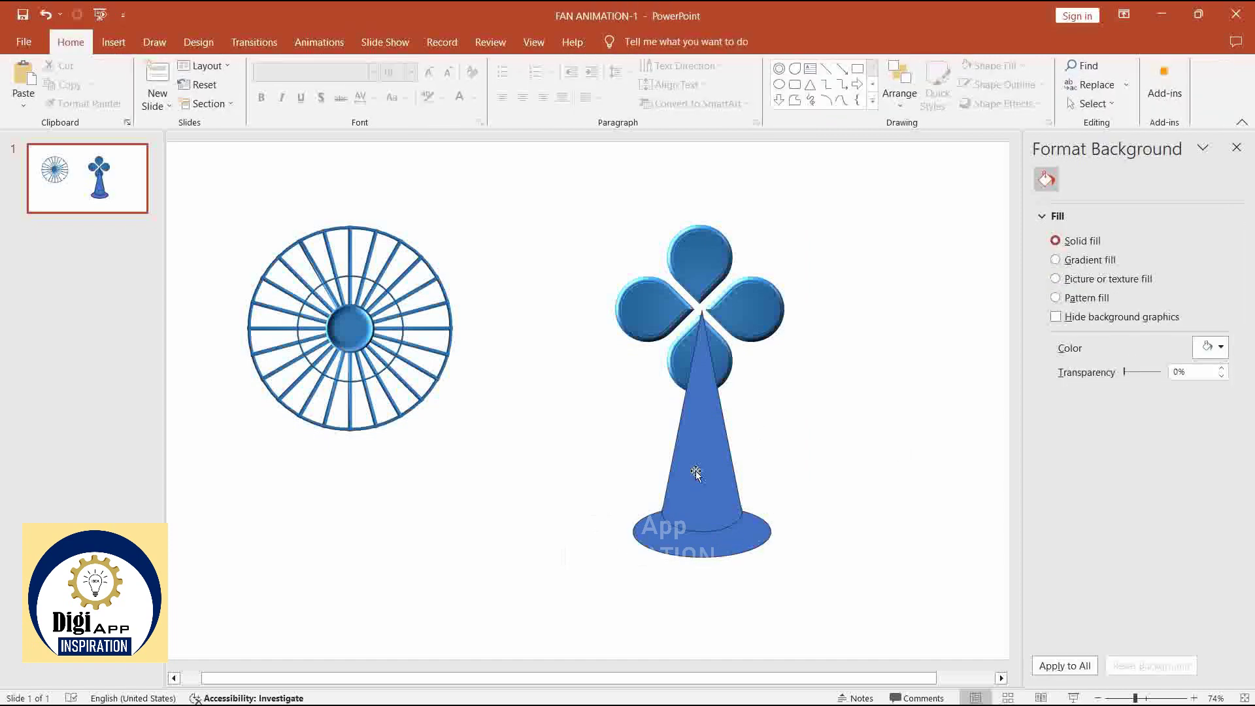
left_click(750, 314)
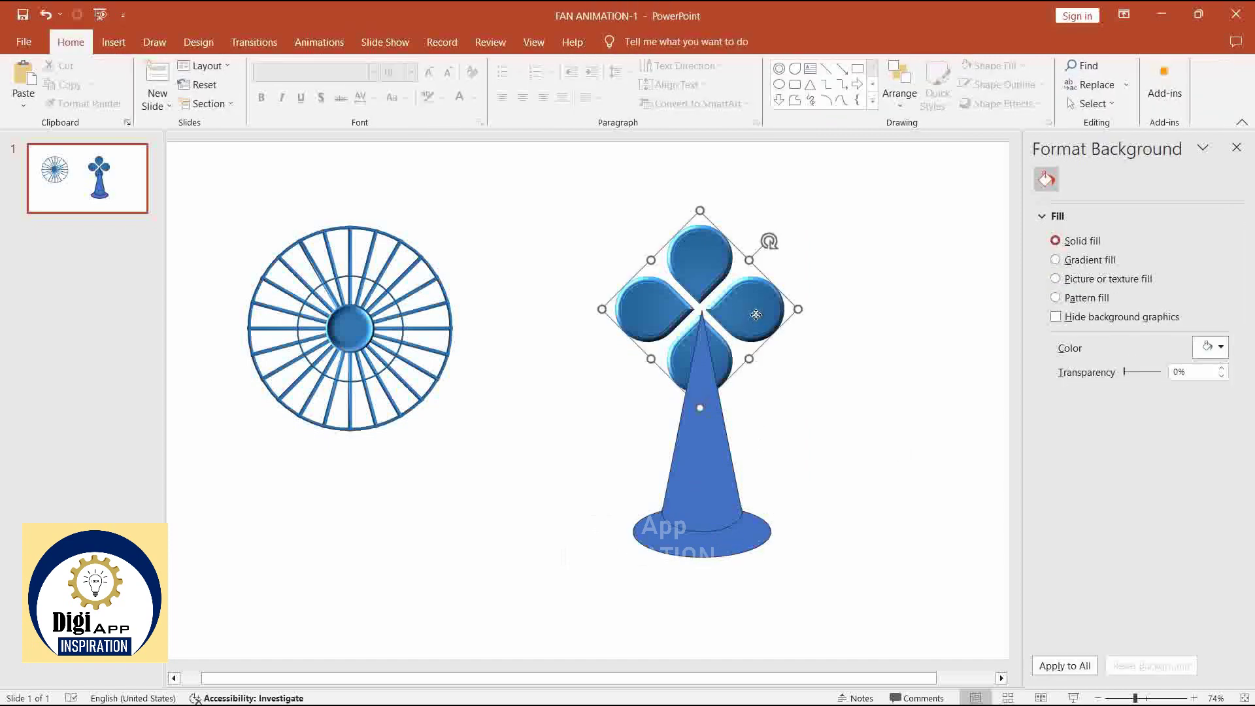
- Copy the blades' radial blue gradient onto the cone stand with Format Painter
left_click(69, 43)
left_click(75, 103)
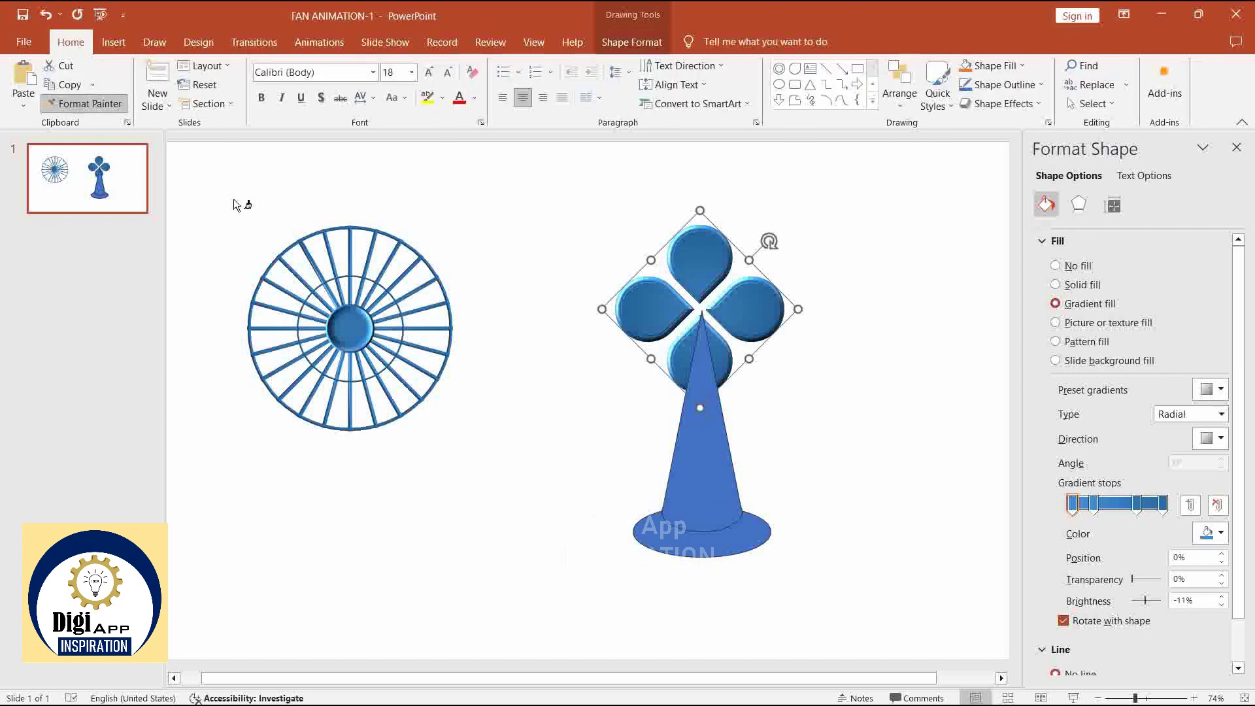
left_click(692, 509)
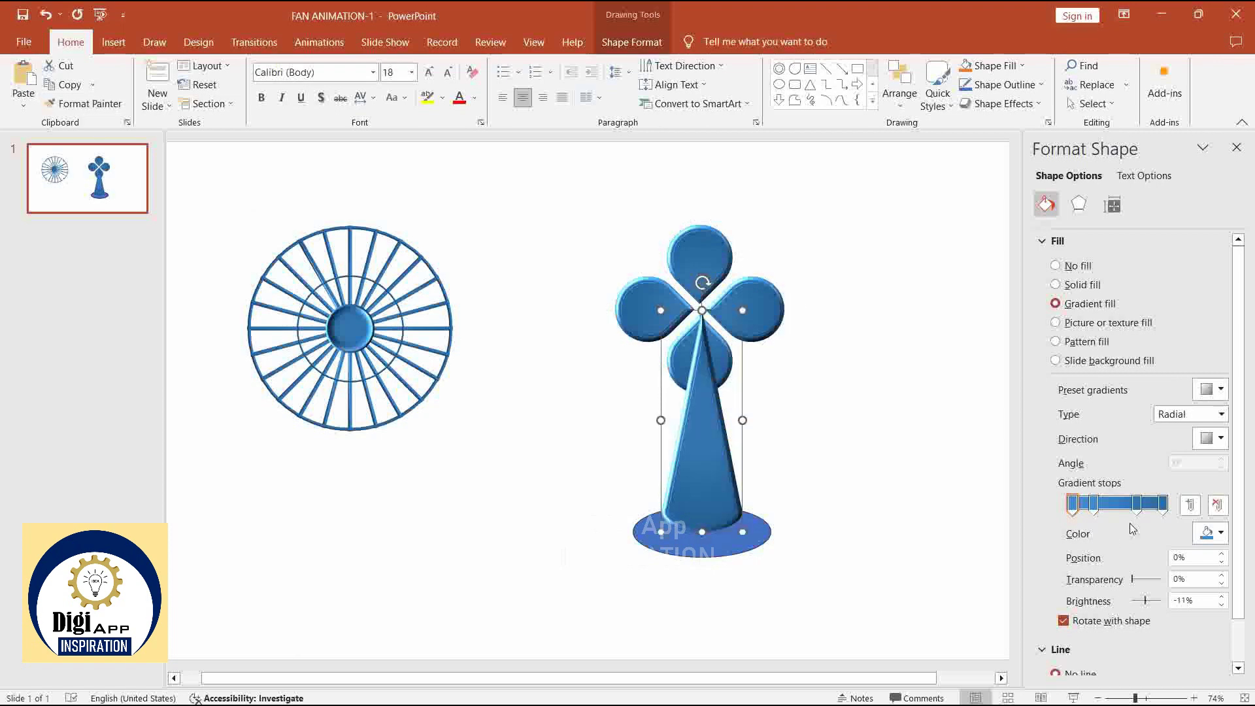
- Give the cone a 6 pt Circle top bevel with a standard material and neutral lighting
left_click(1077, 208)
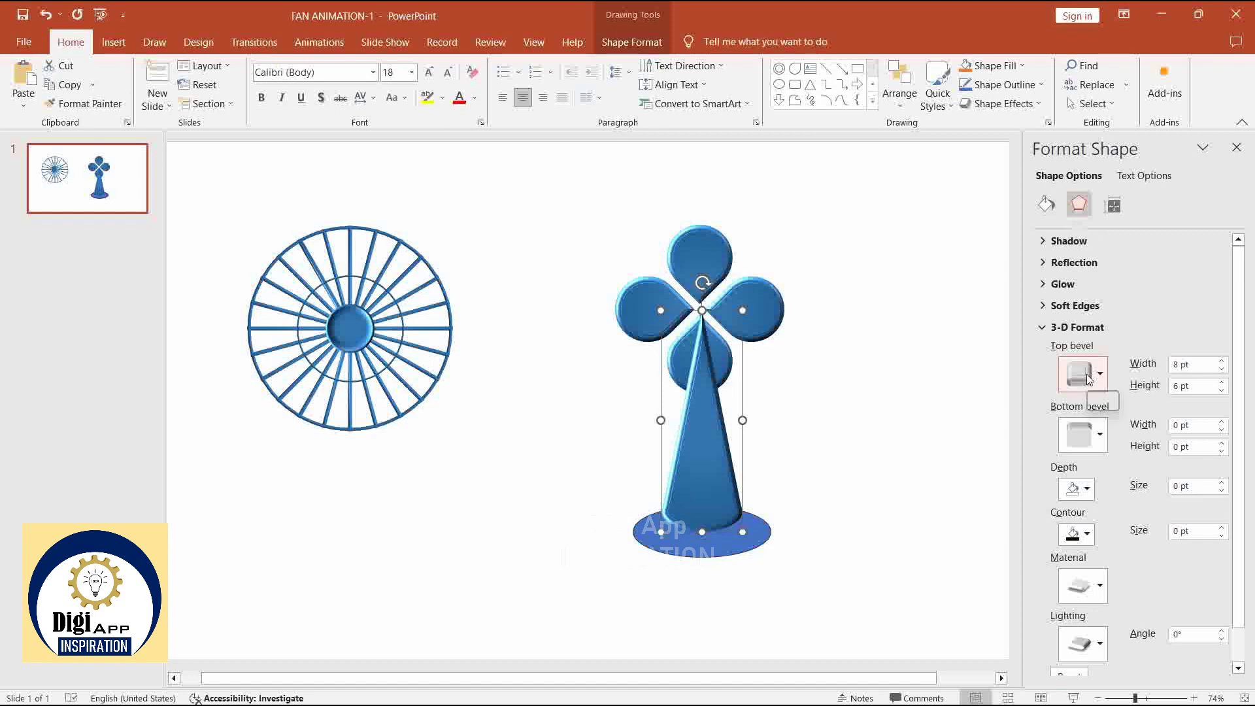
left_click(1088, 379)
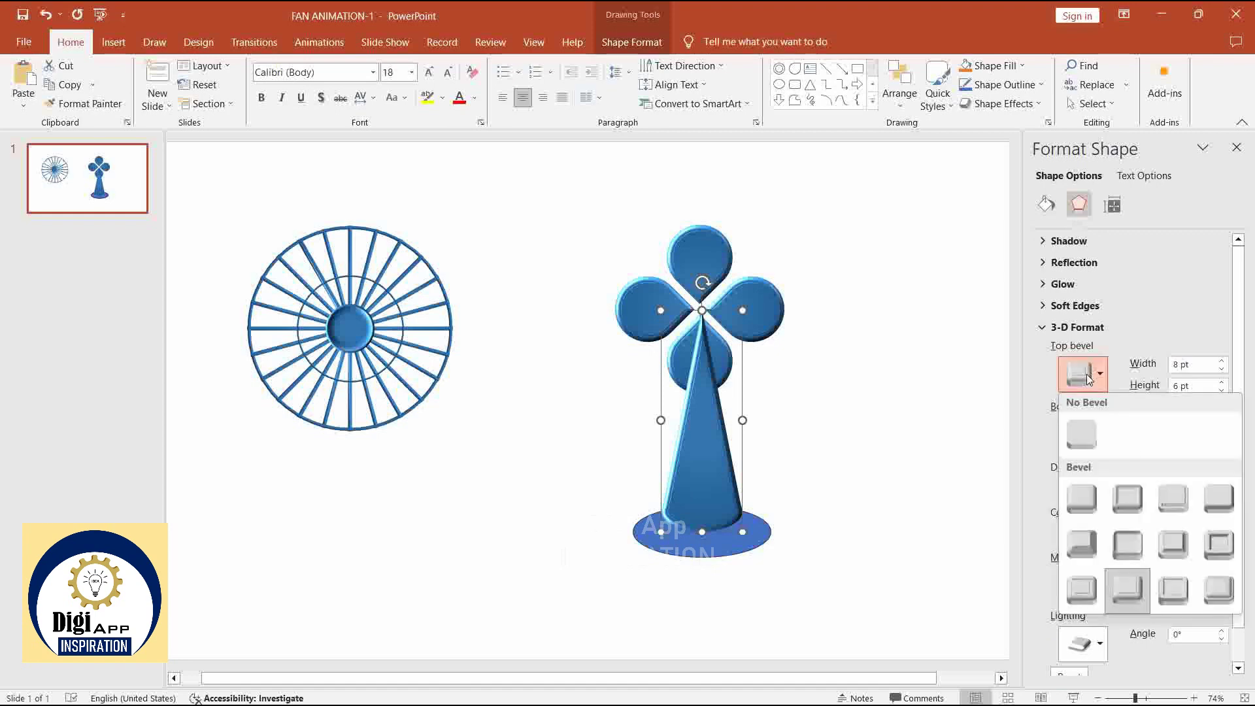
left_click(1088, 508)
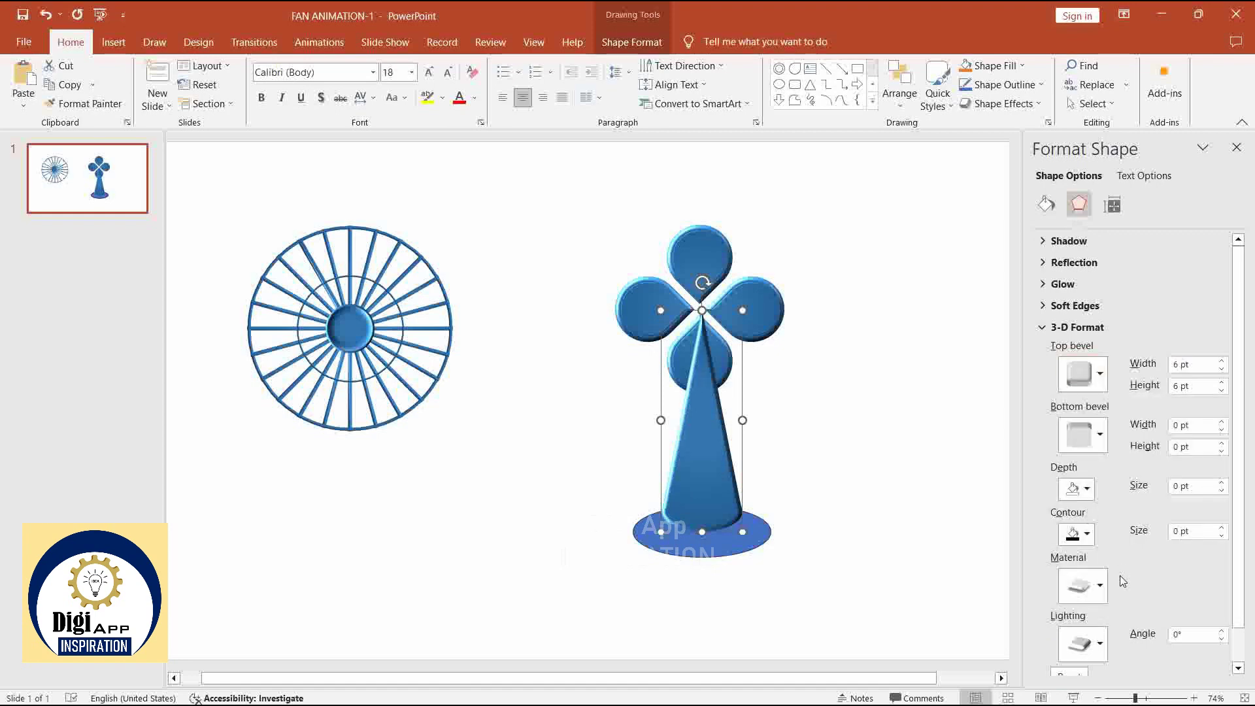
left_click(1085, 586)
left_click(1130, 428)
left_click(1085, 644)
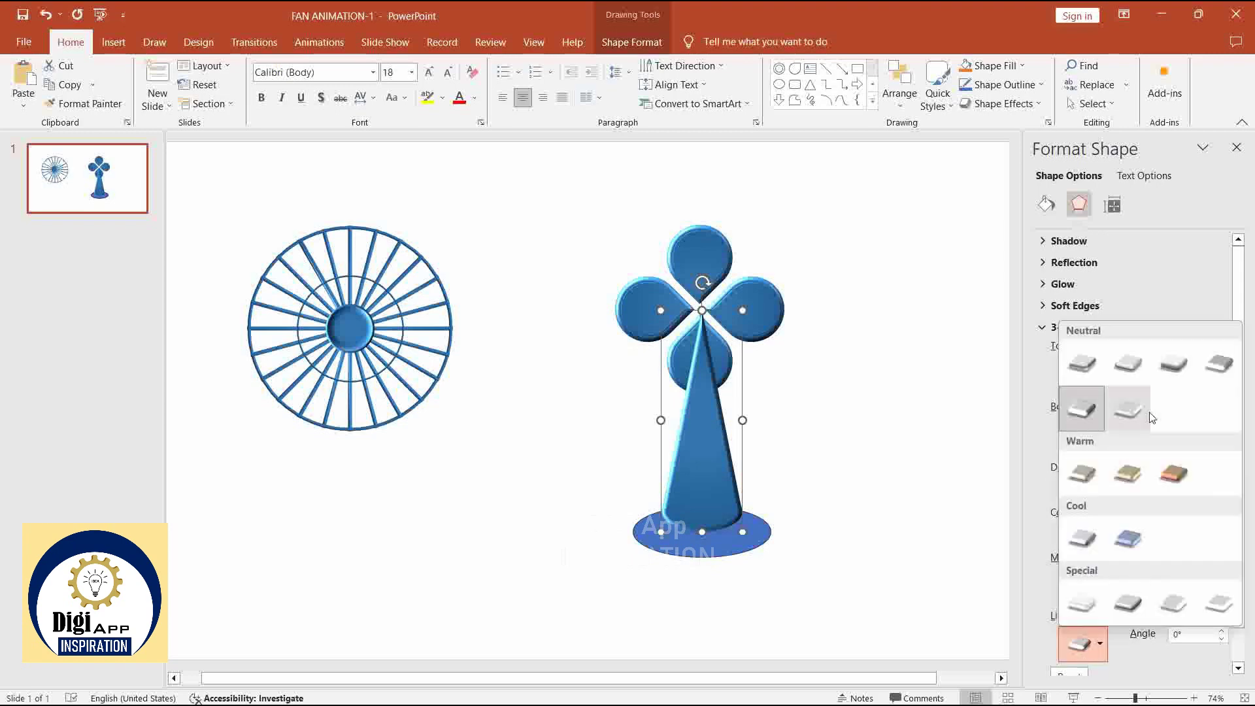
left_click(1171, 364)
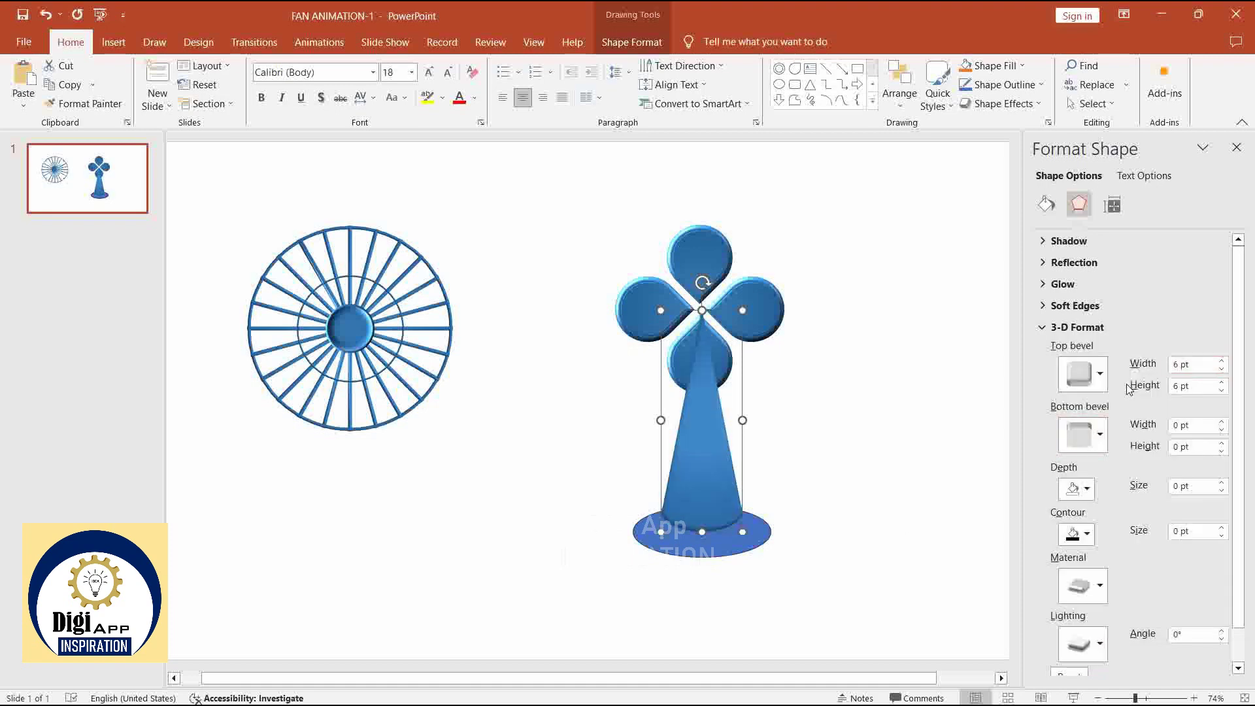
- Switch the stand to a special-effect material and try lighting presets, settling on a neutral one
left_click(1087, 602)
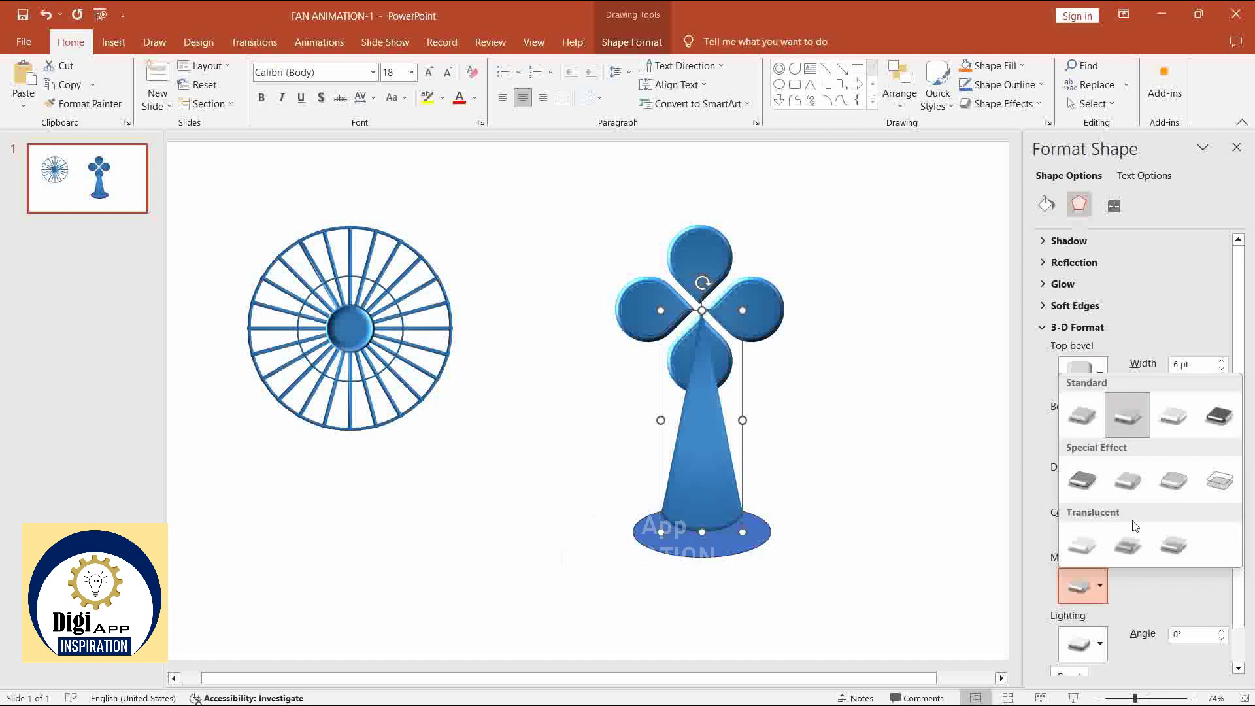
left_click(1127, 480)
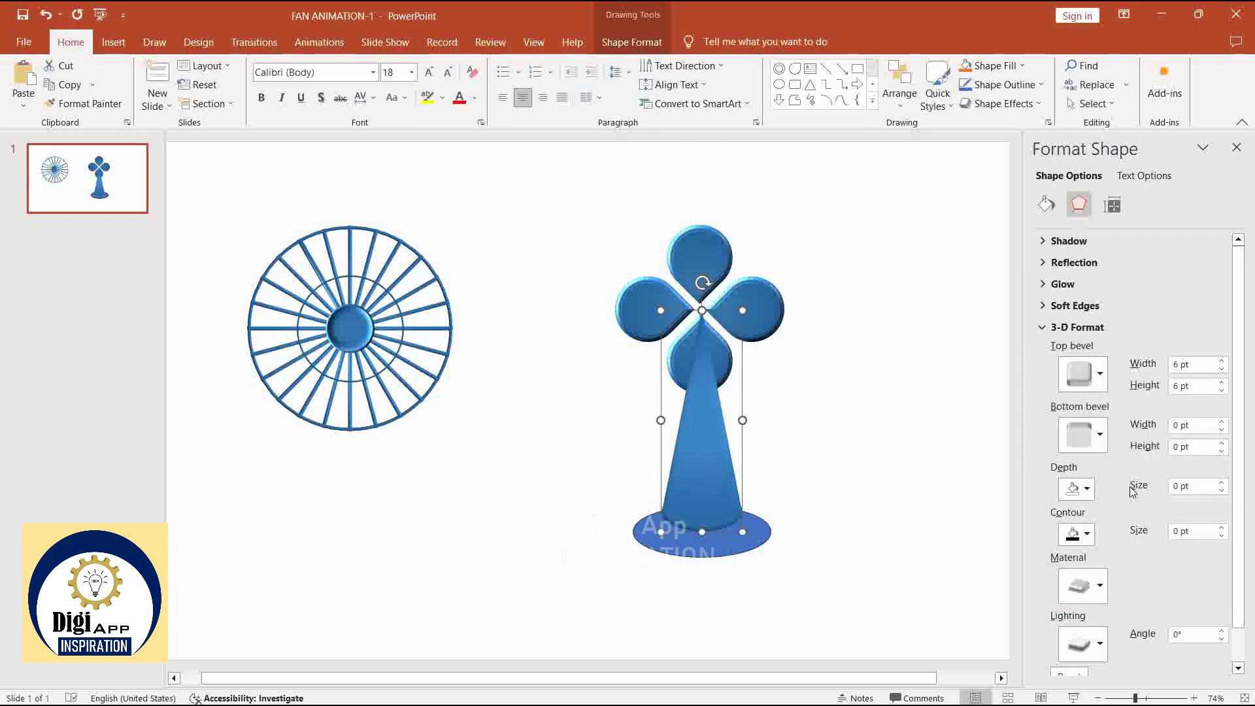
left_click(1092, 629)
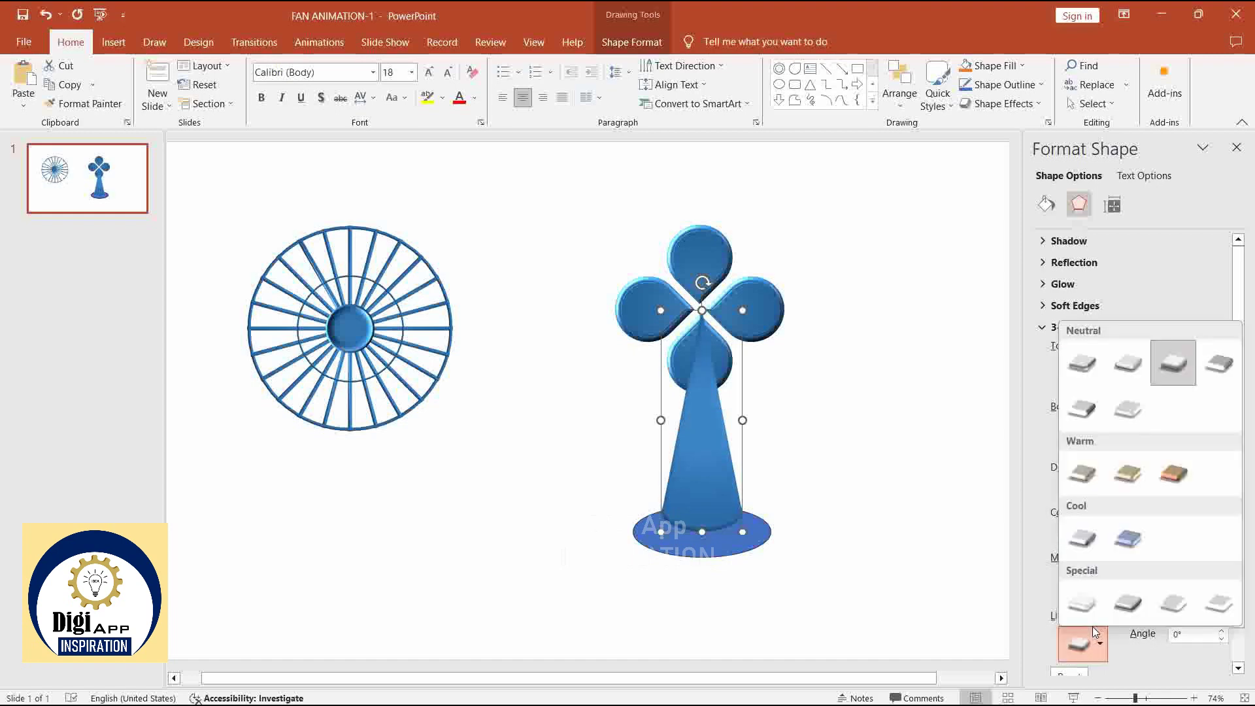
left_click(1221, 364)
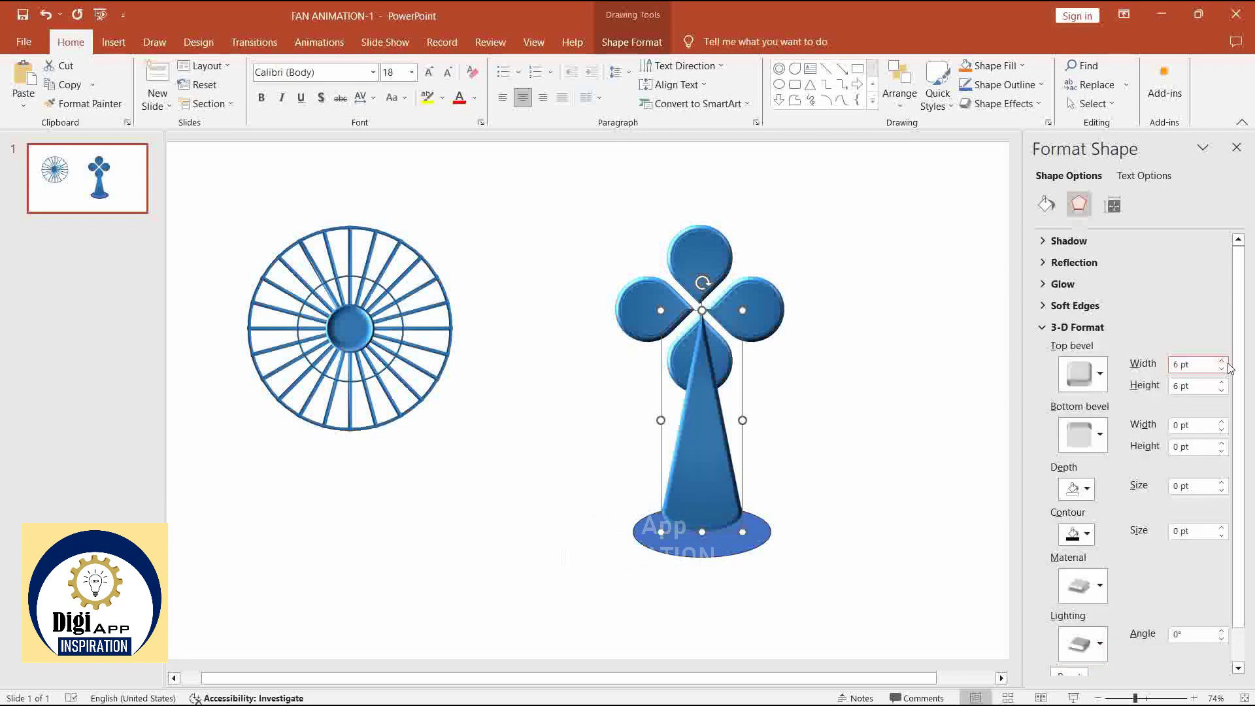
left_click(1090, 644)
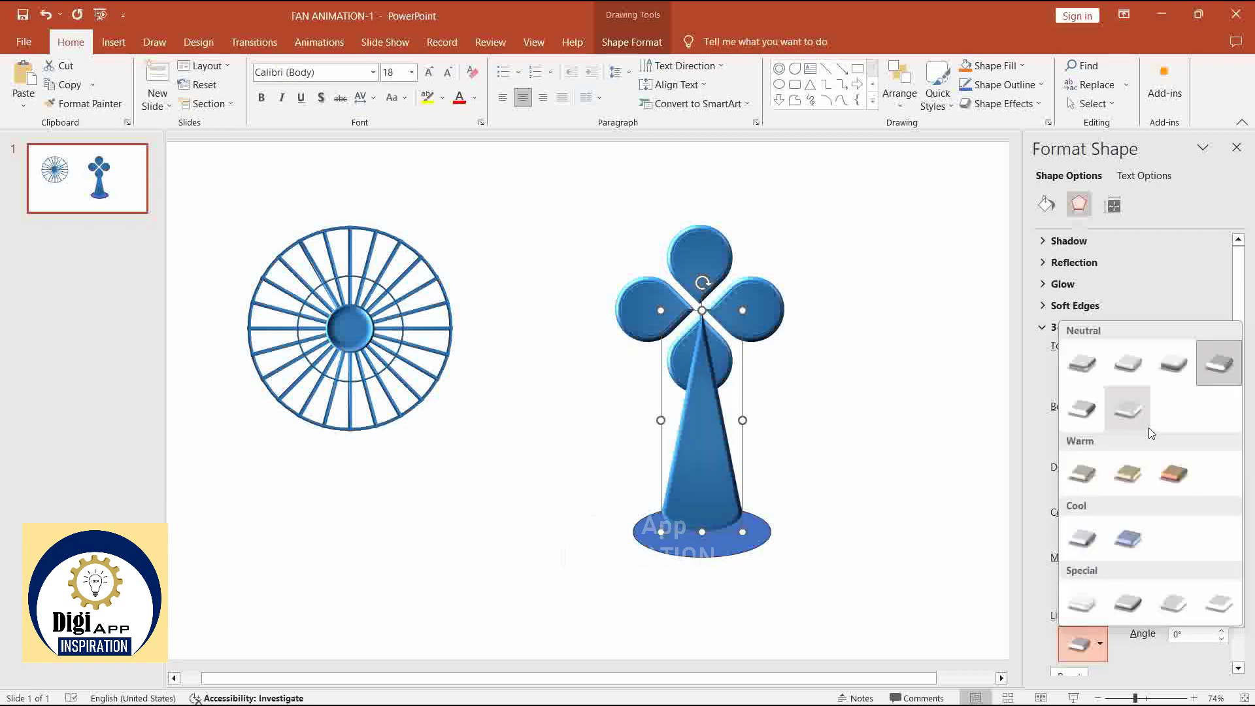
left_click(1136, 374)
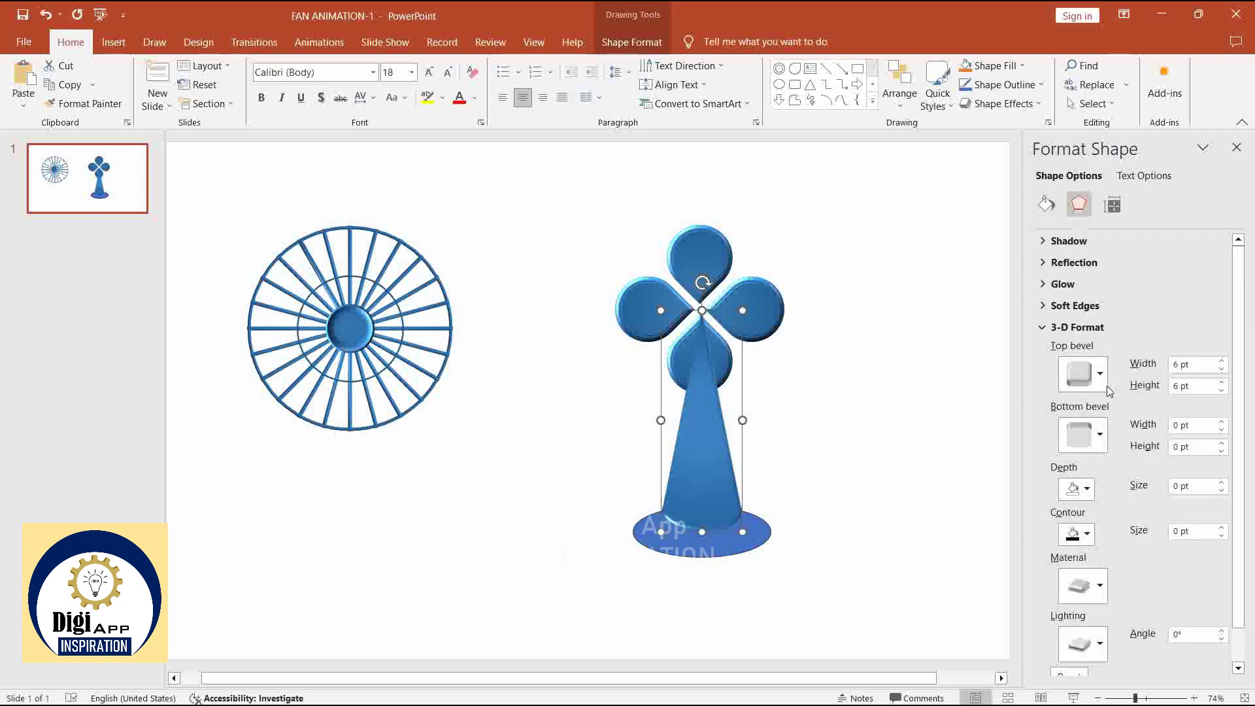
left_click(1088, 644)
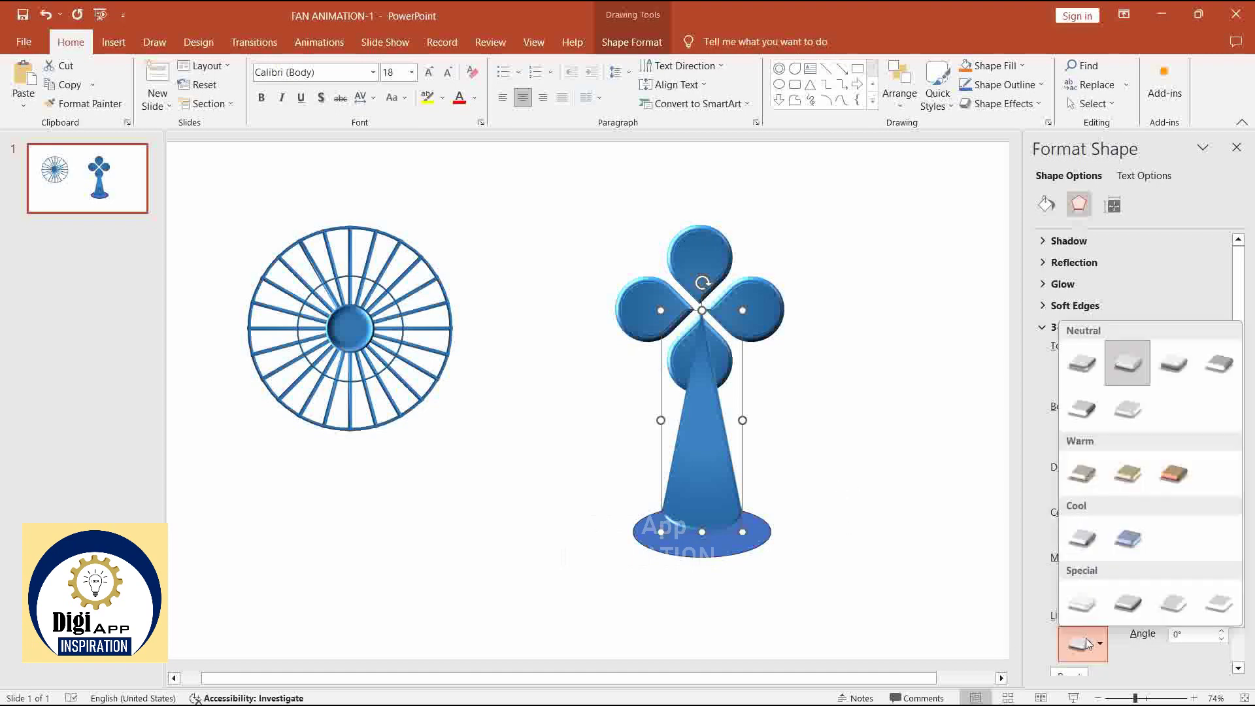
left_click(1088, 421)
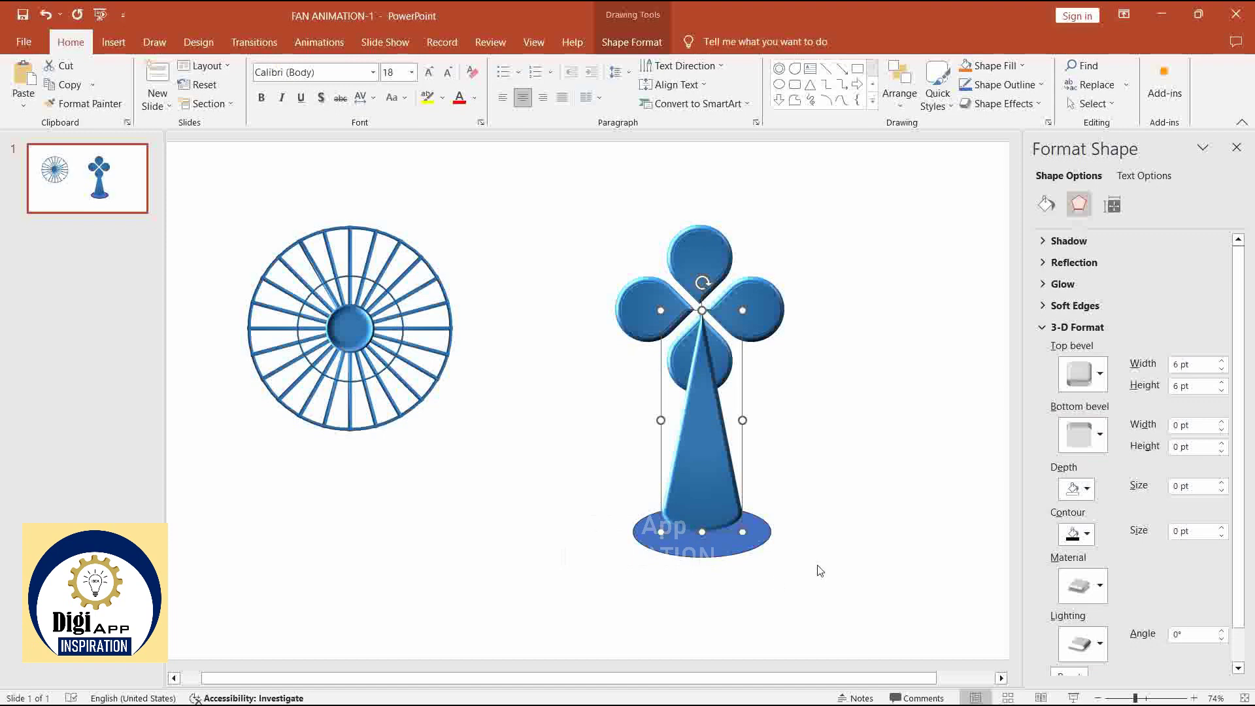
left_click(834, 558)
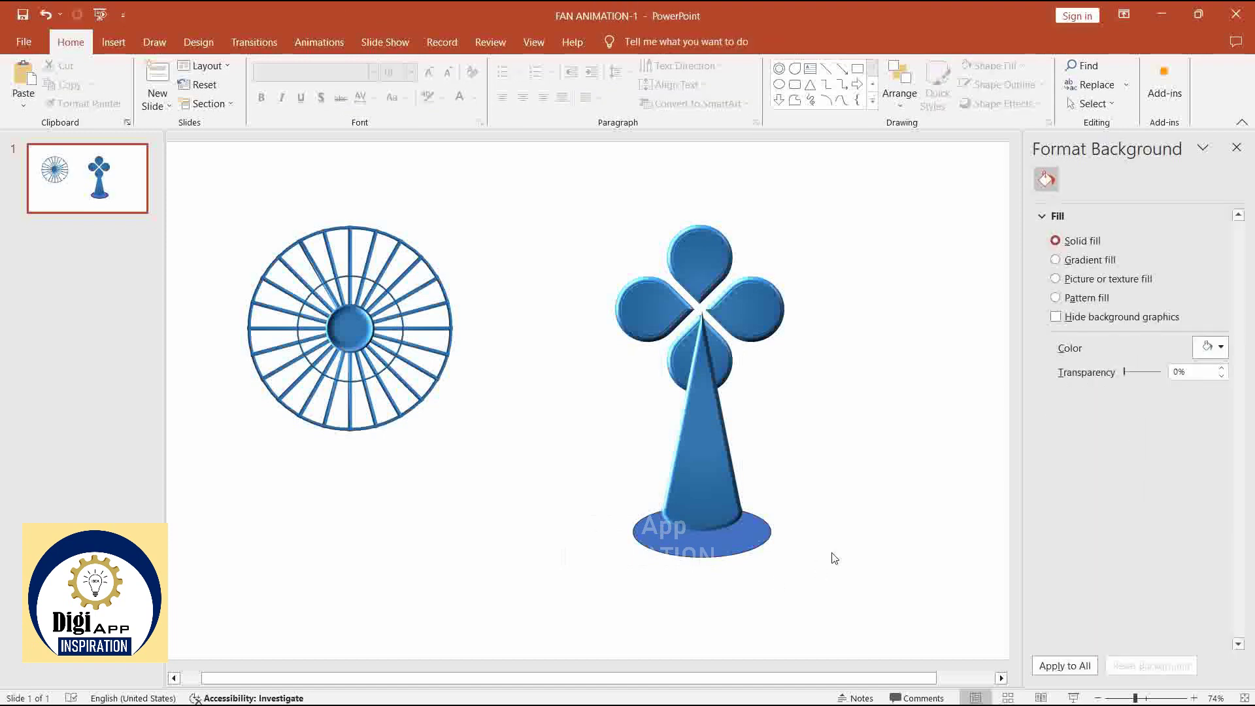
left_click(707, 506)
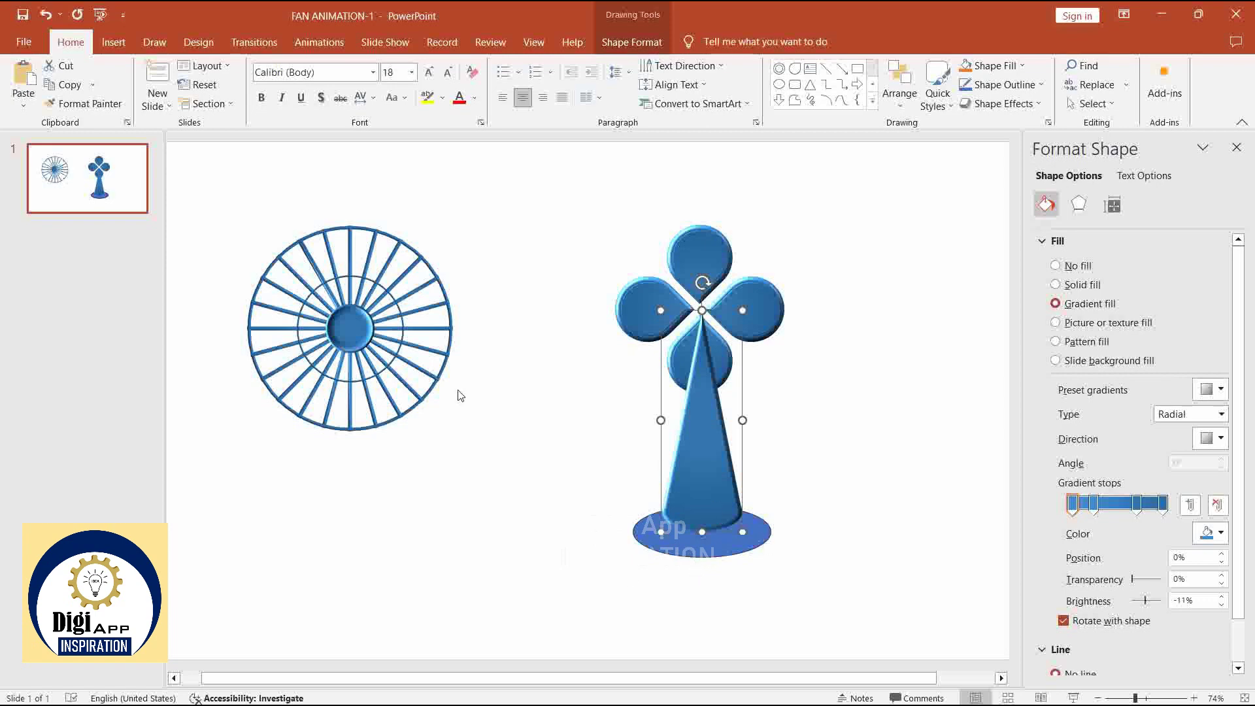
- Copy the cone's gradient onto the oval base and move the base beside the cone
left_click(115, 108)
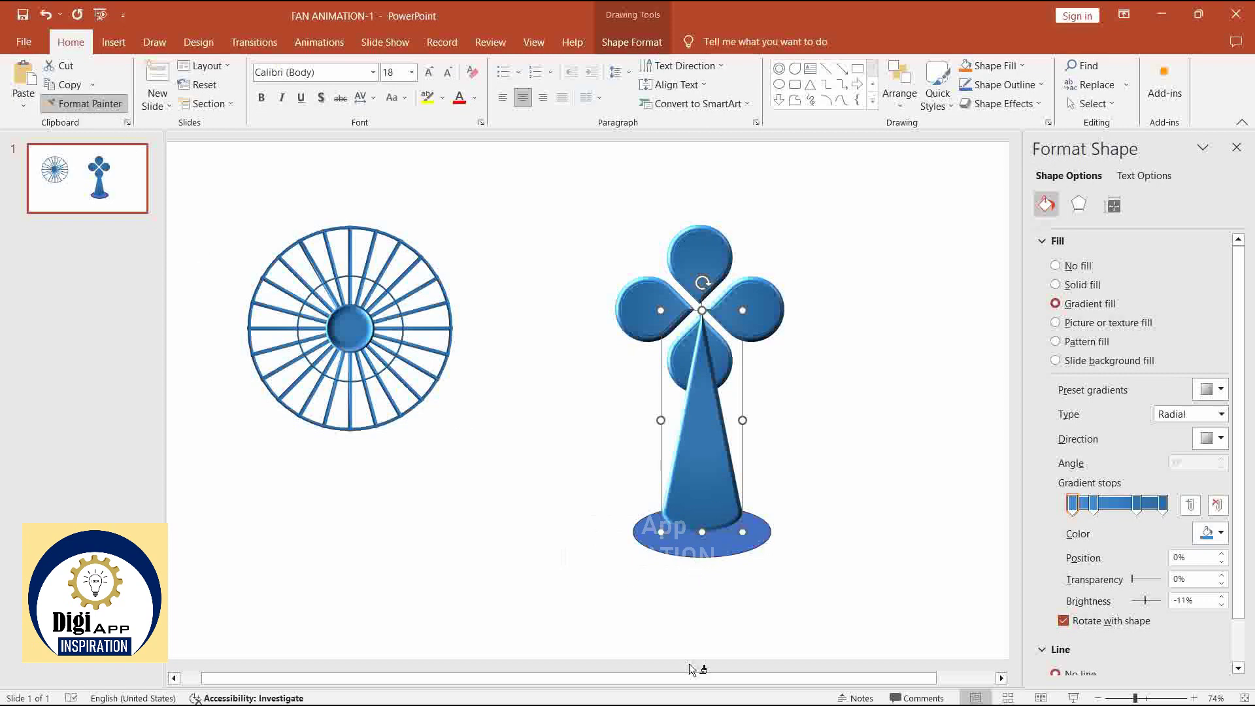
left_click(688, 553)
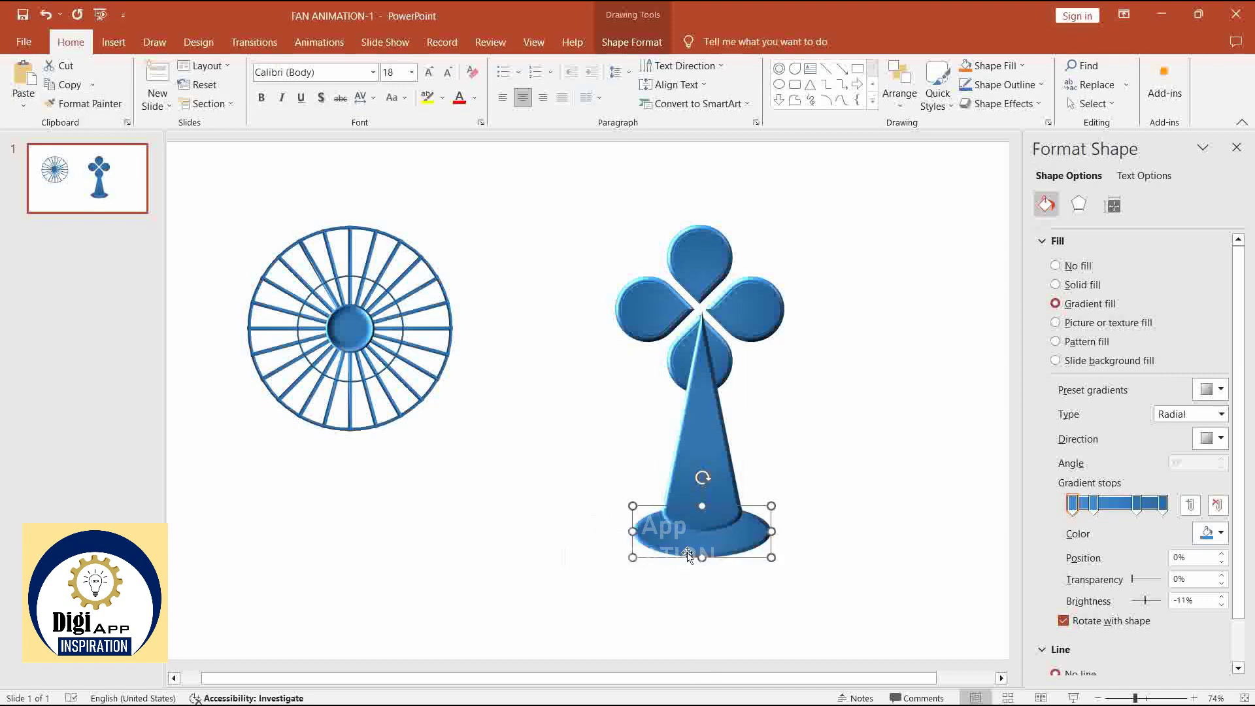
left_click(832, 496)
left_click(745, 544)
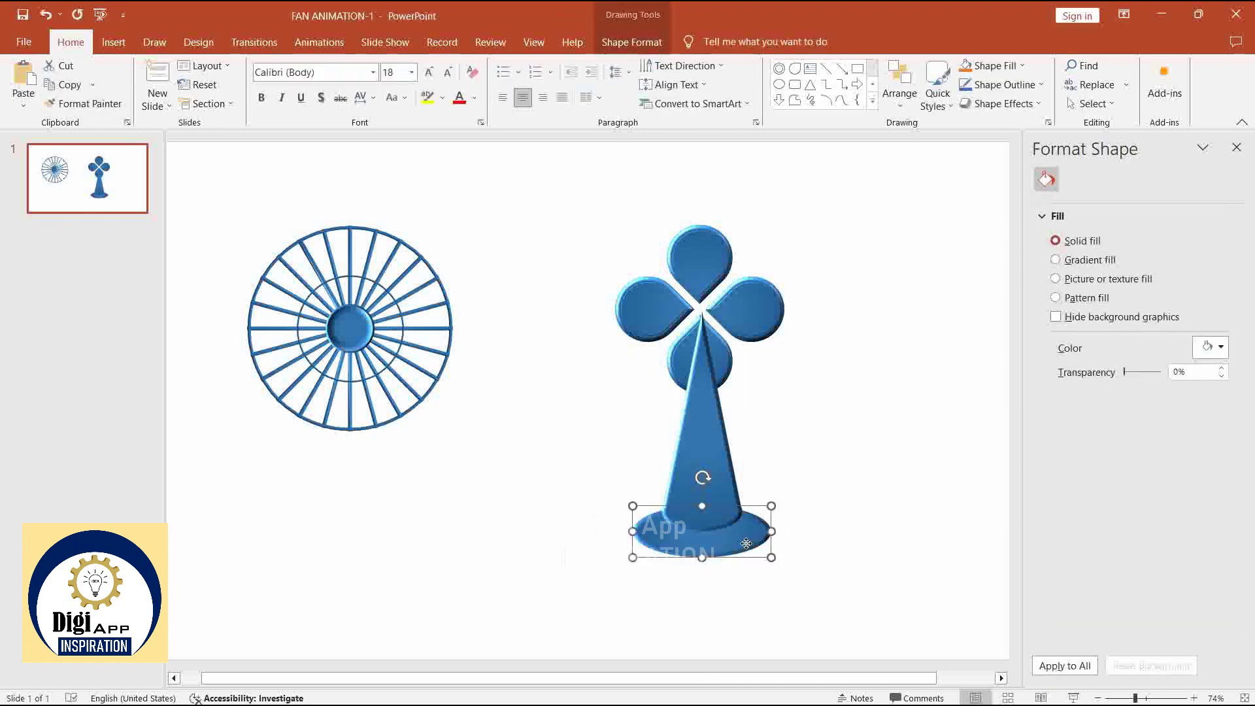
left_click_drag(746, 543, 717, 540)
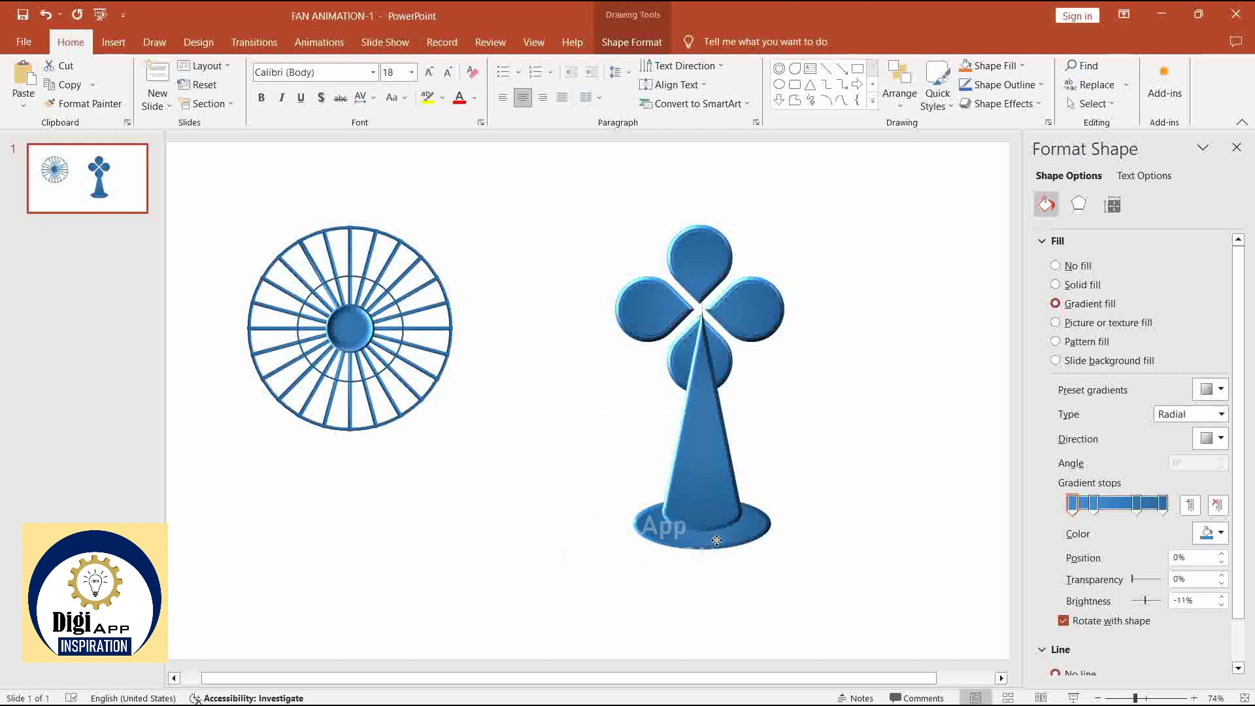
mouse_move(716, 540)
left_mouse_down()
mouse_move(853, 543)
mouse_move(827, 515)
mouse_move(843, 512)
left_mouse_up()
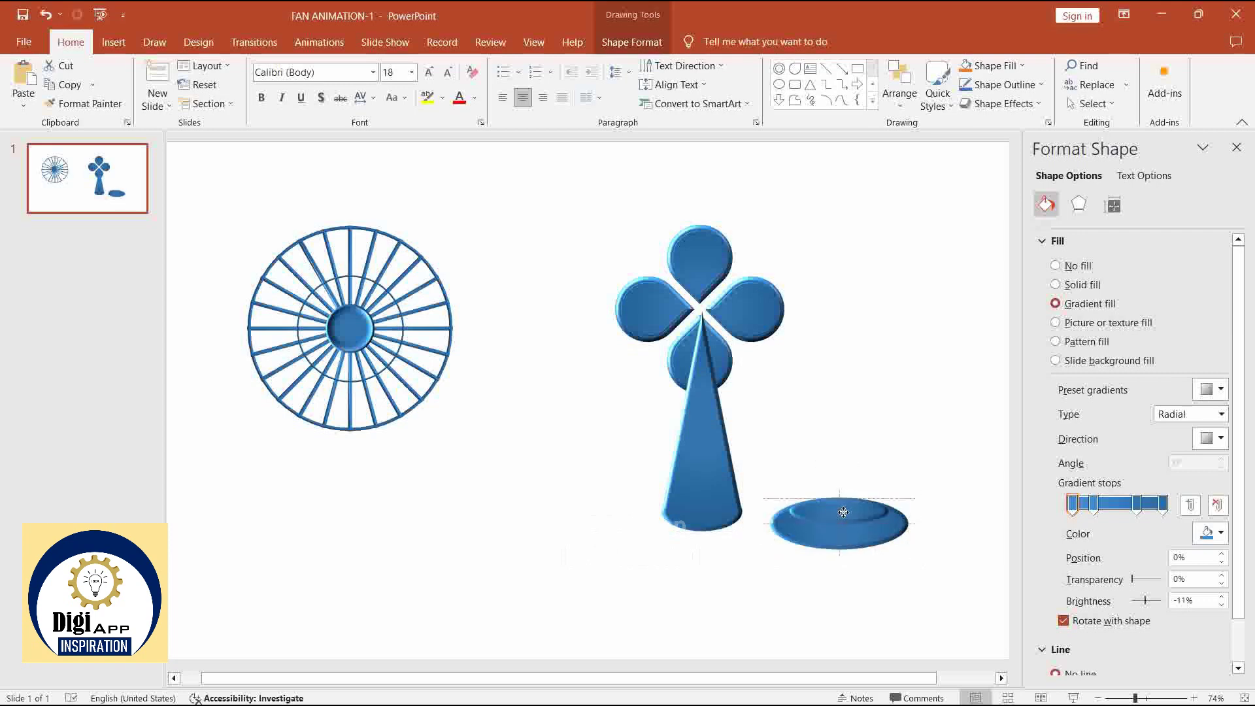
left_click(771, 533)
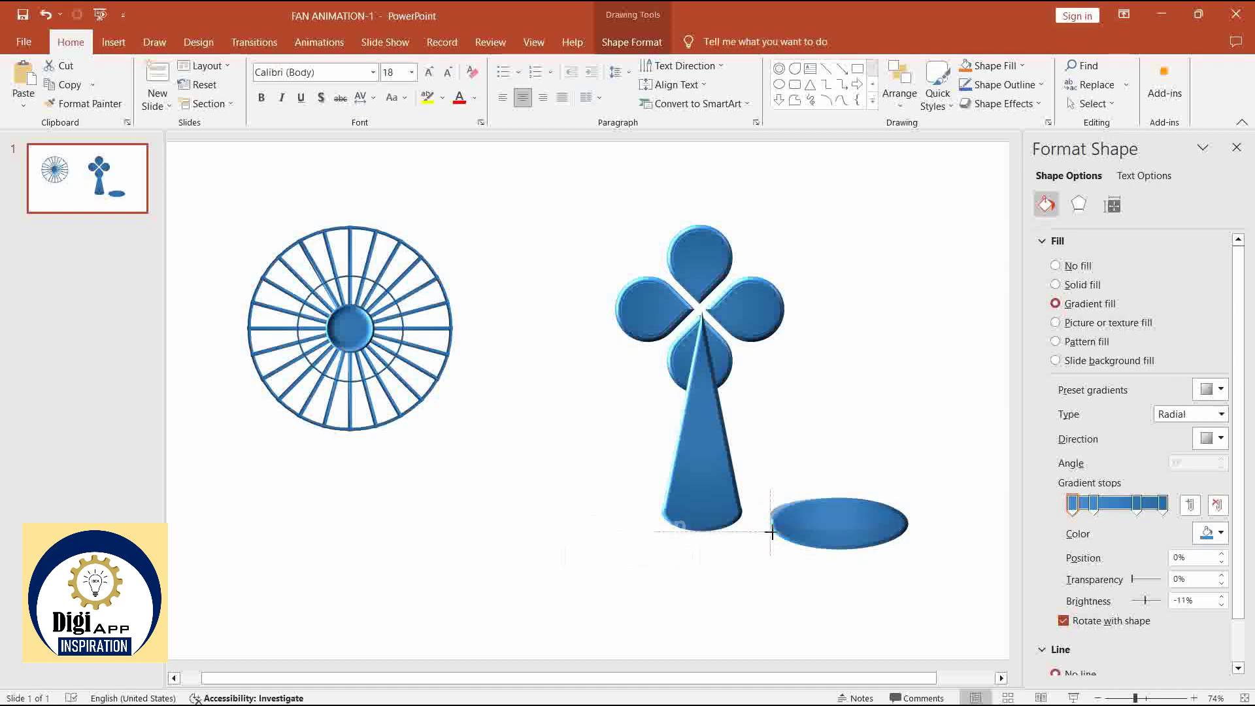
left_click_drag(813, 519, 817, 520)
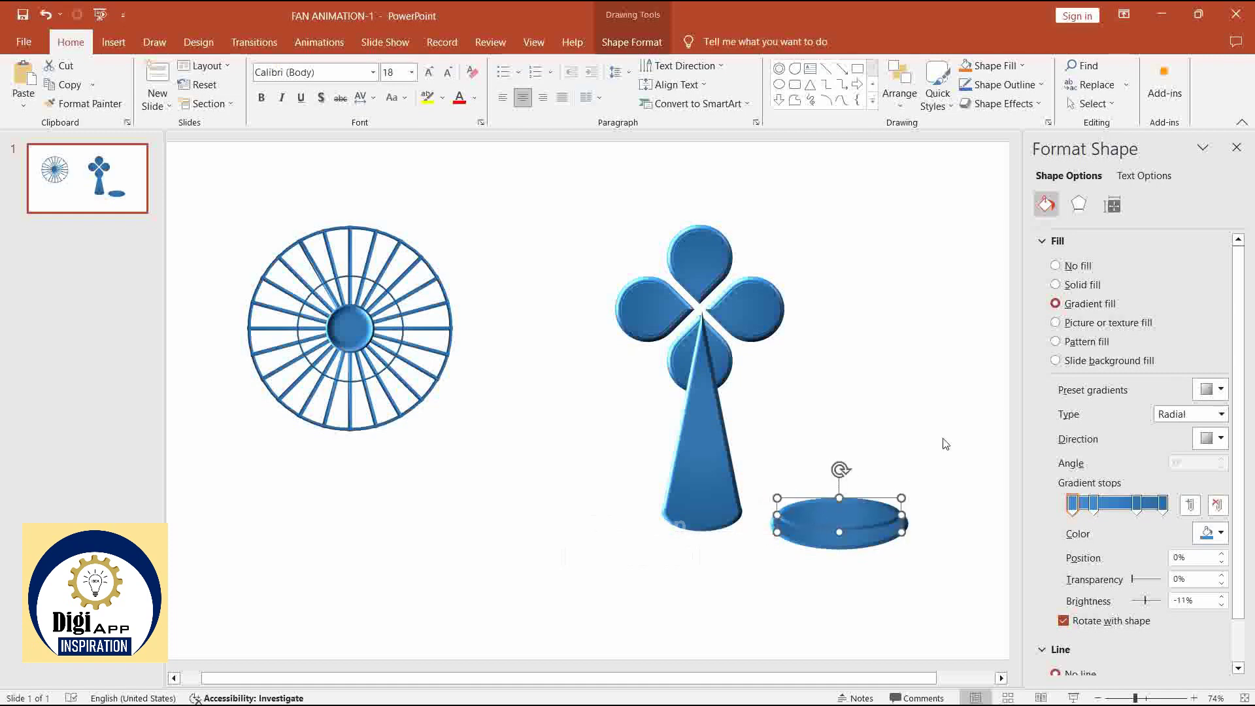
left_click(941, 440)
left_click(841, 524)
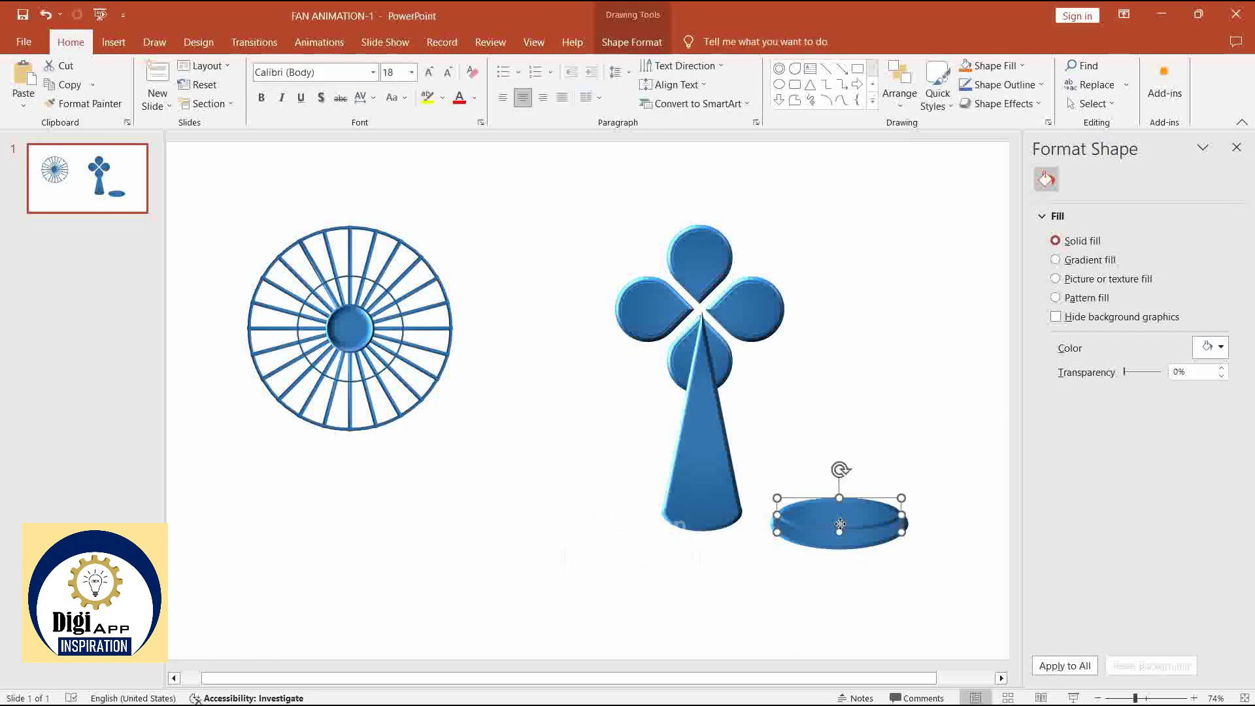
left_click_drag(839, 538, 839, 538)
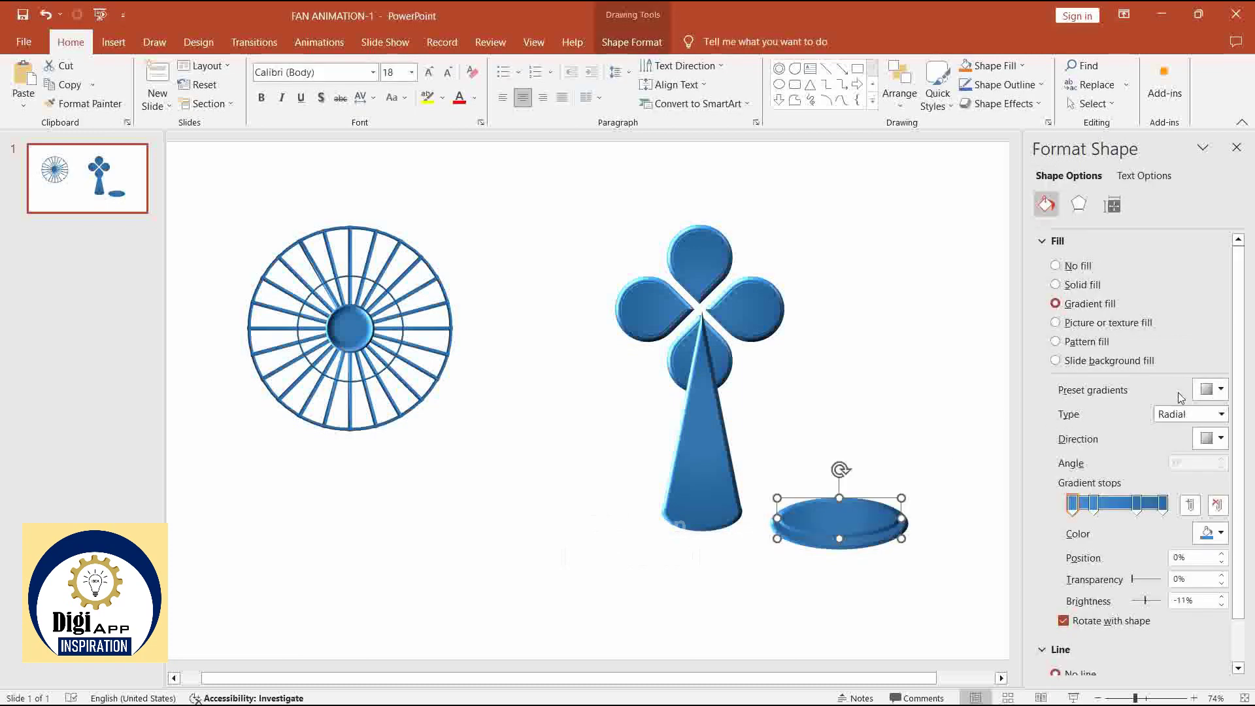
- Give the base a darker blue preset gradient and place it beneath and behind the cone
left_click(1208, 391)
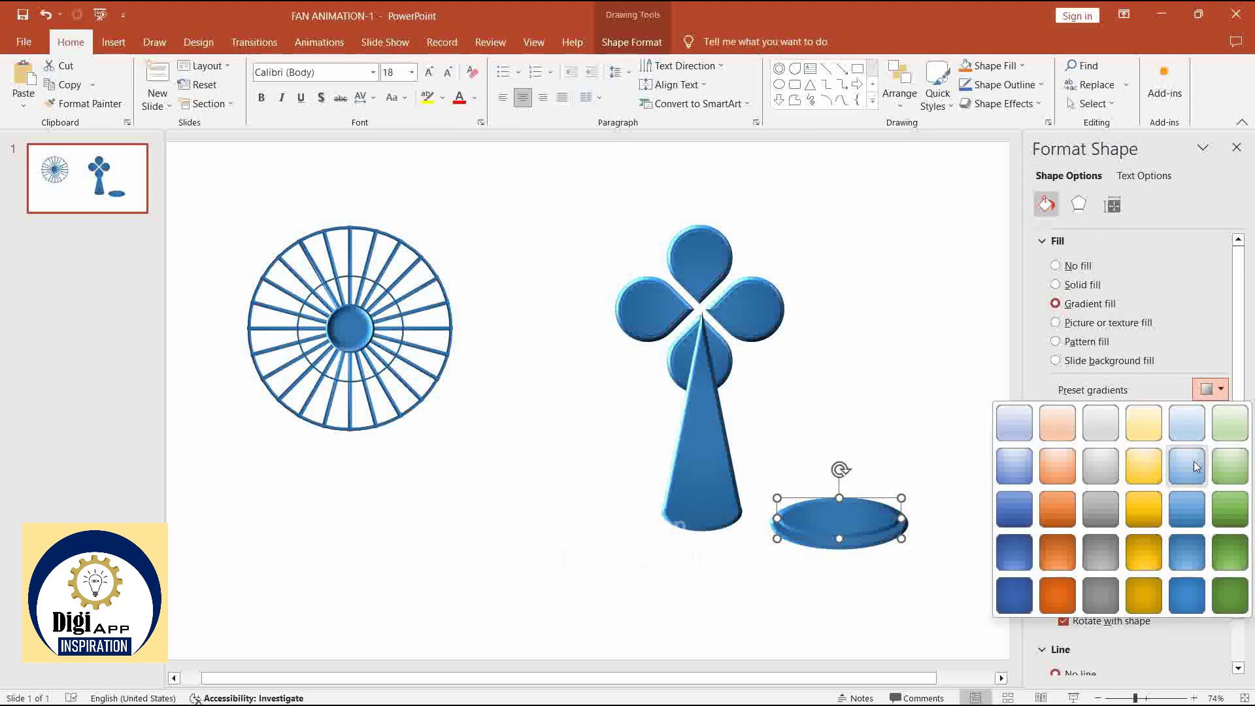
left_click(1194, 467)
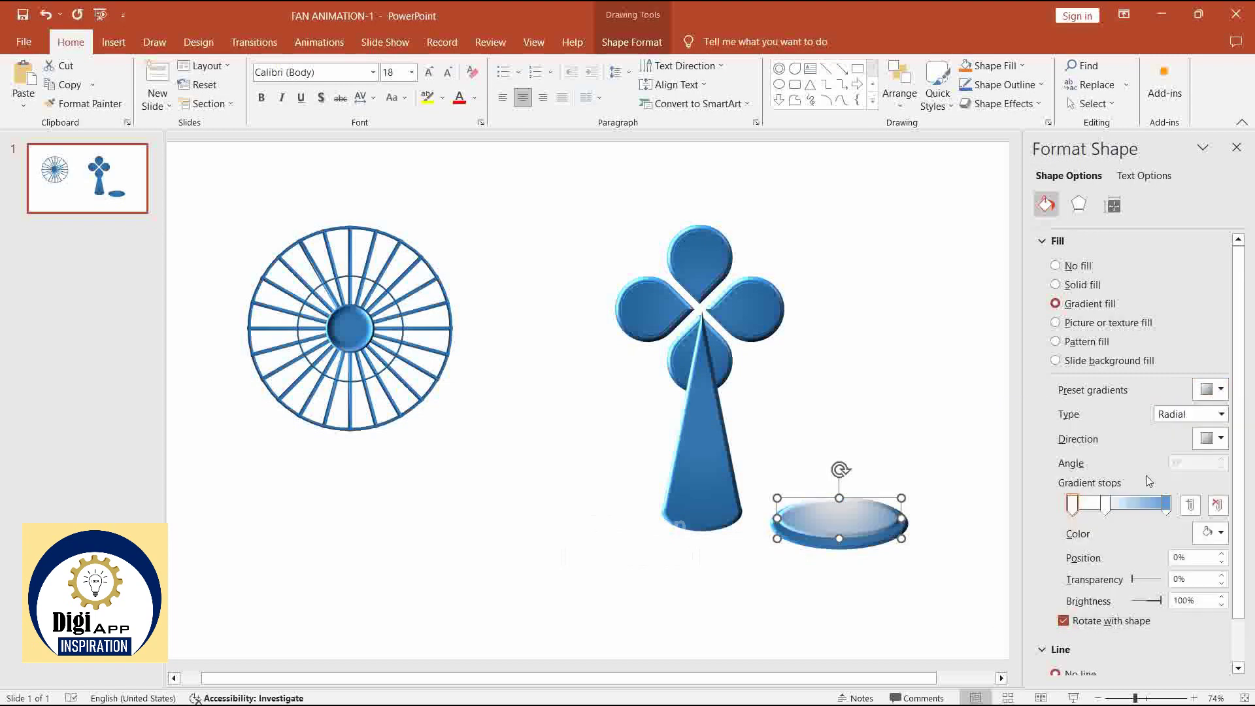
left_click(1220, 391)
left_click(1186, 501)
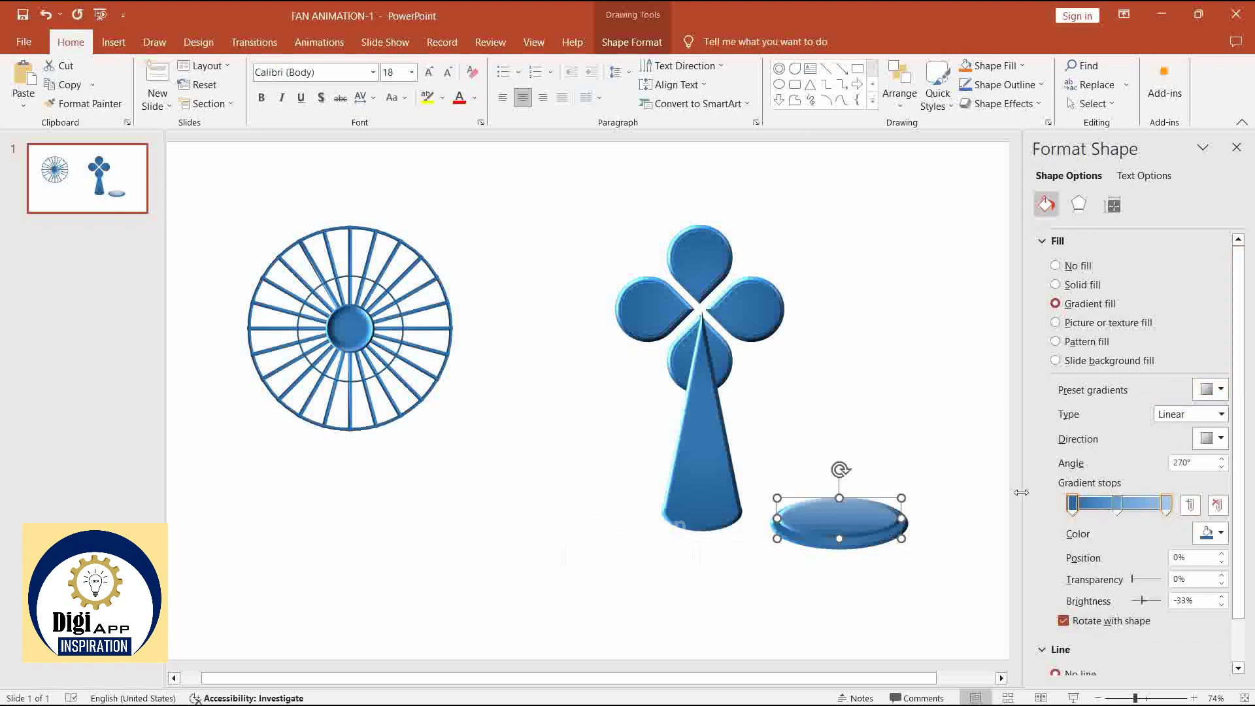
left_click(959, 478)
left_click_drag(961, 458, 739, 632)
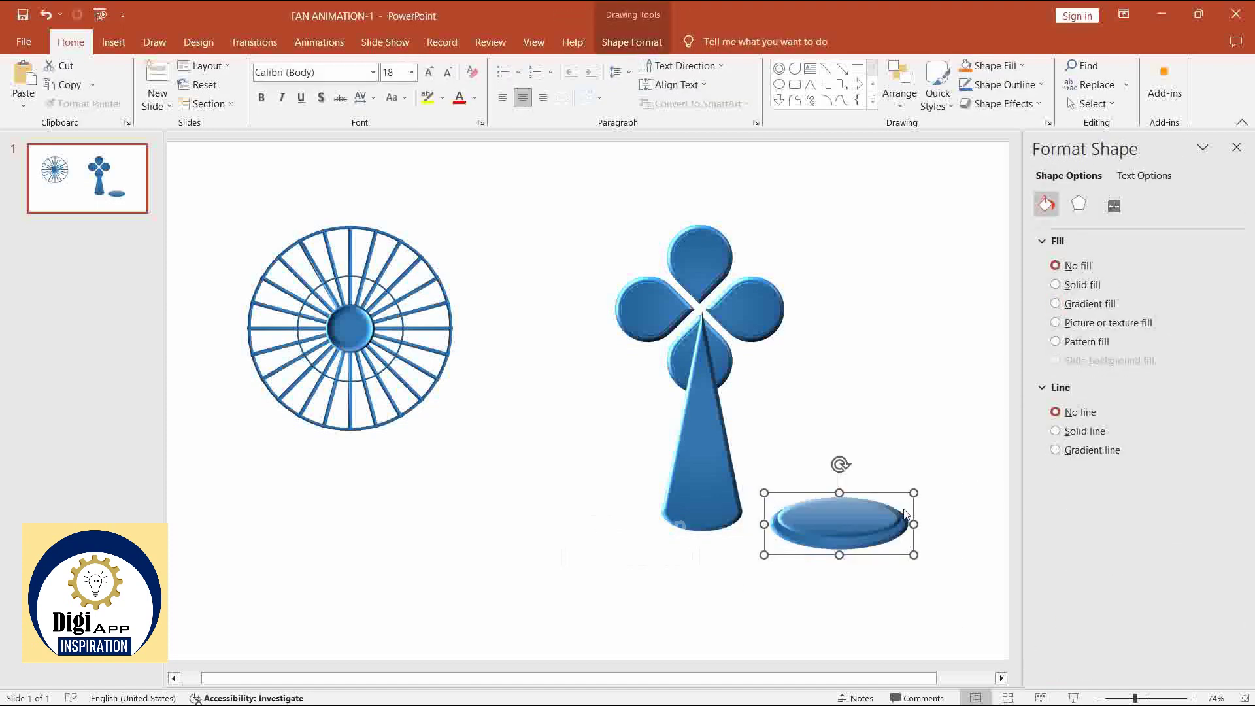
mouse_move(858, 523)
left_mouse_down()
mouse_move(859, 505)
mouse_move(717, 533)
left_mouse_up()
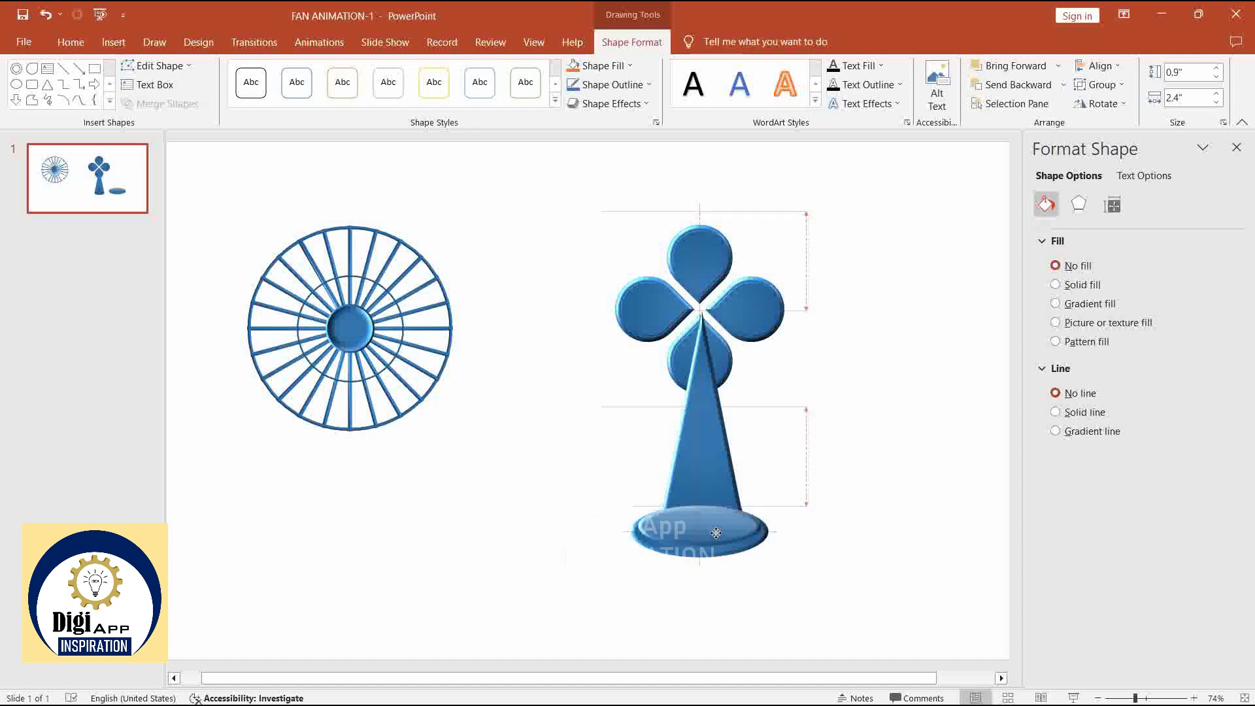
left_click_drag(717, 533, 717, 532)
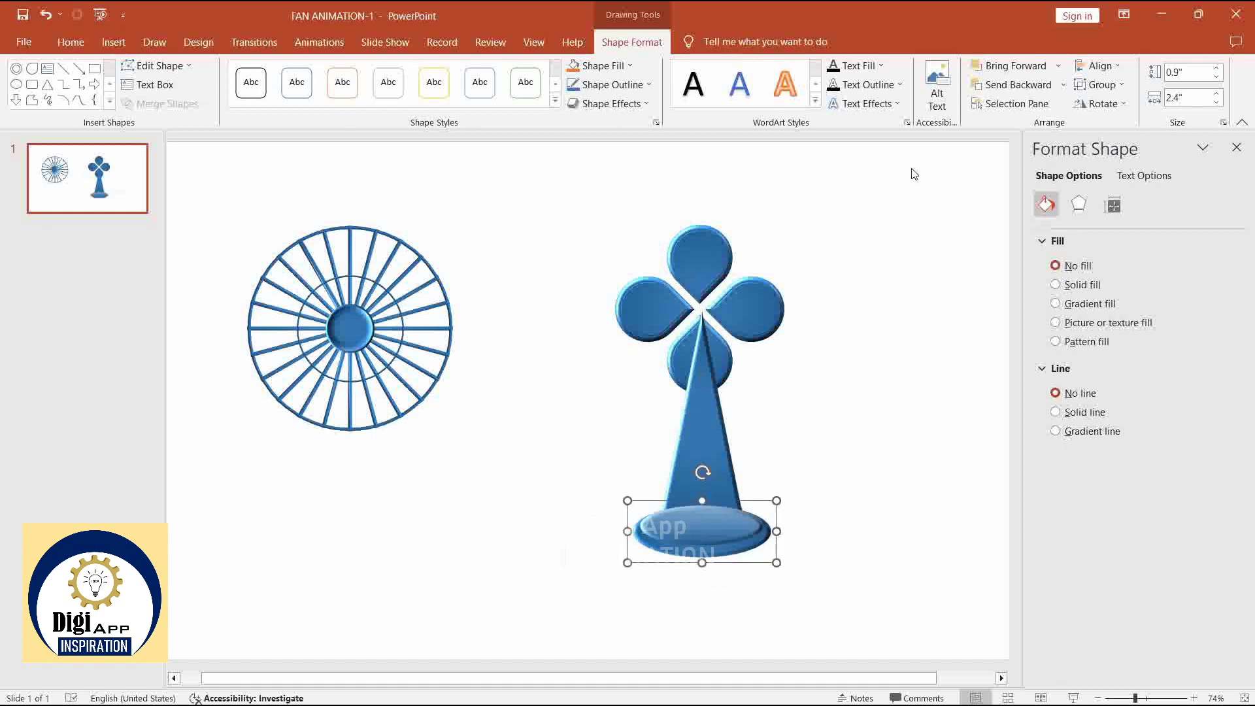
left_click(1066, 85)
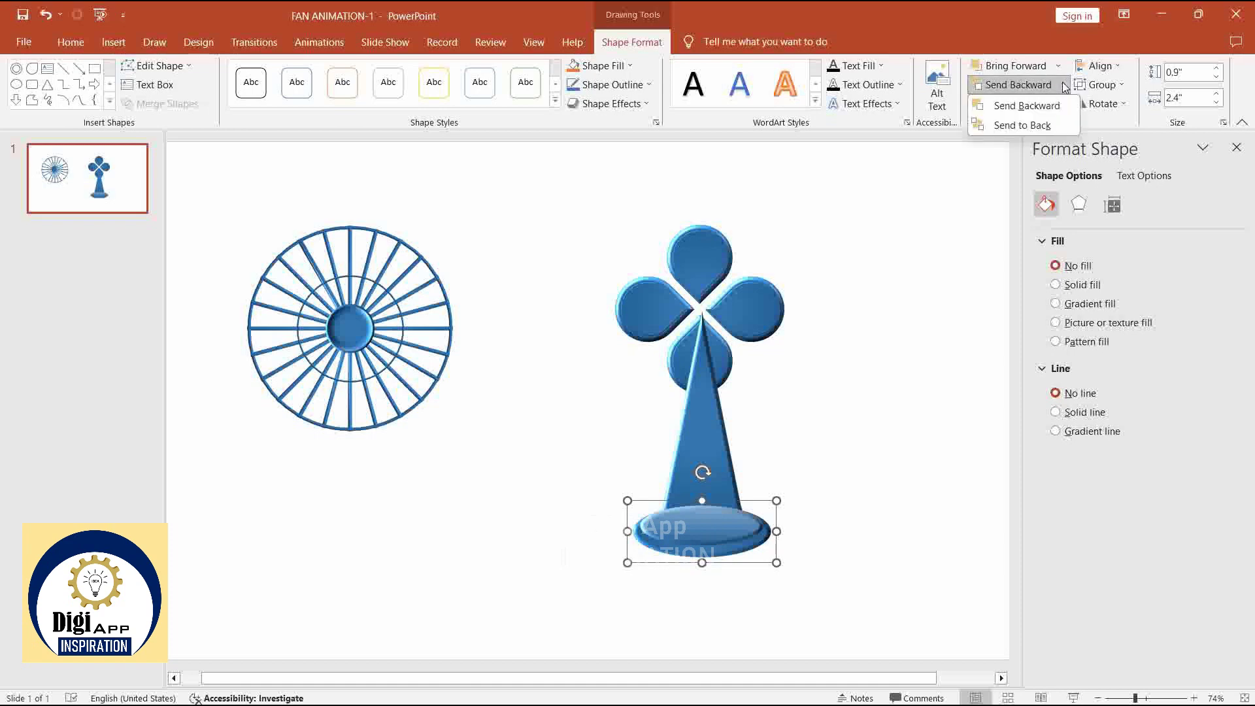
left_click(1025, 126)
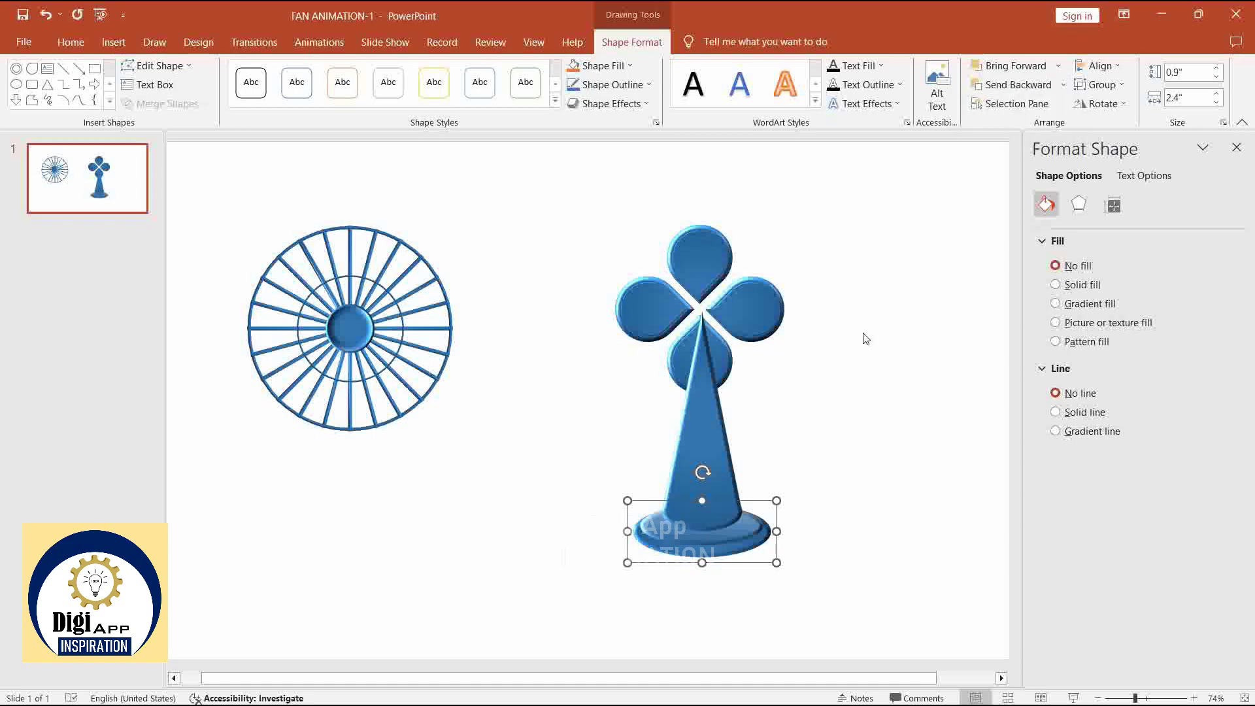
- Narrow the cone, centre it with the base, group them and send the stand behind the blades
left_click(711, 445)
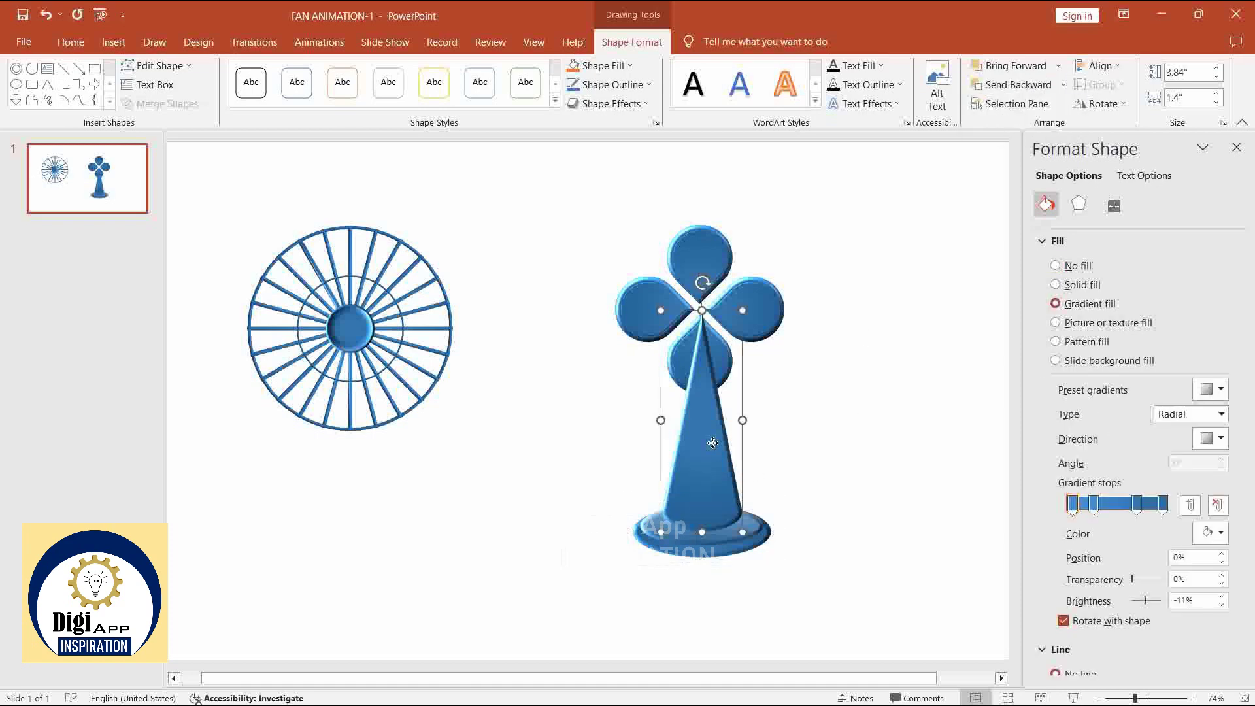
left_click_drag(660, 420, 672, 420)
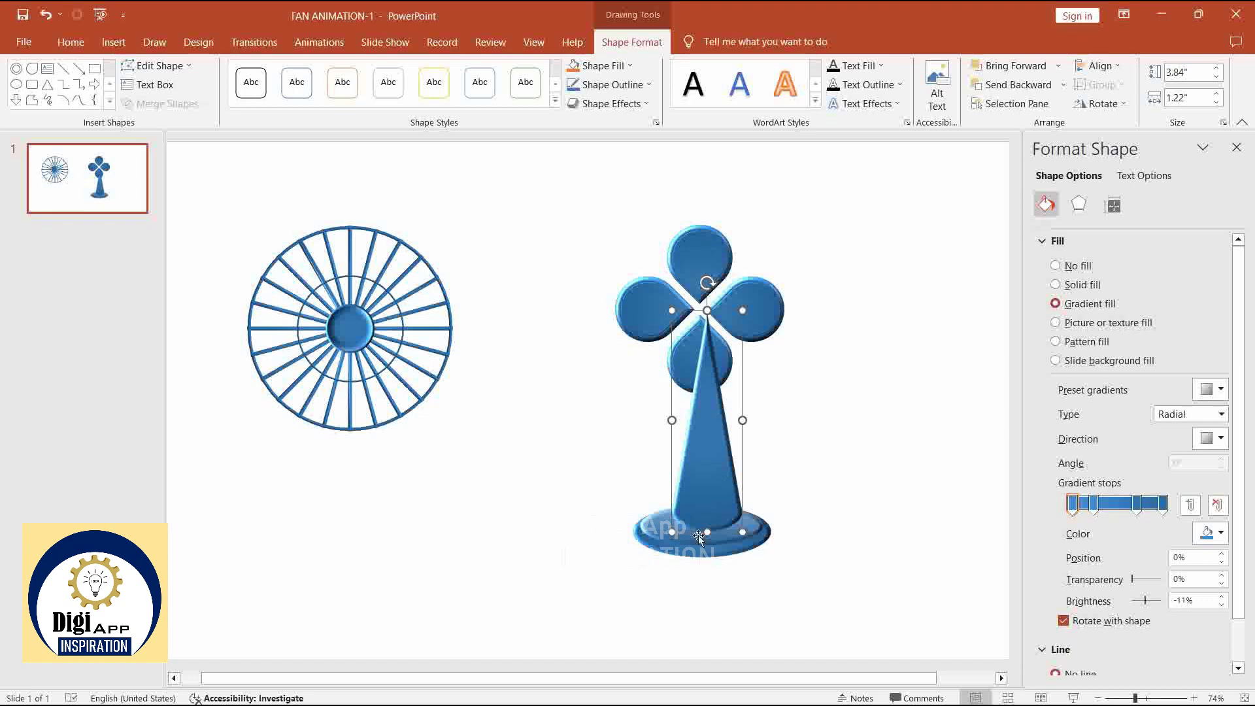
left_click(680, 548, "shift")
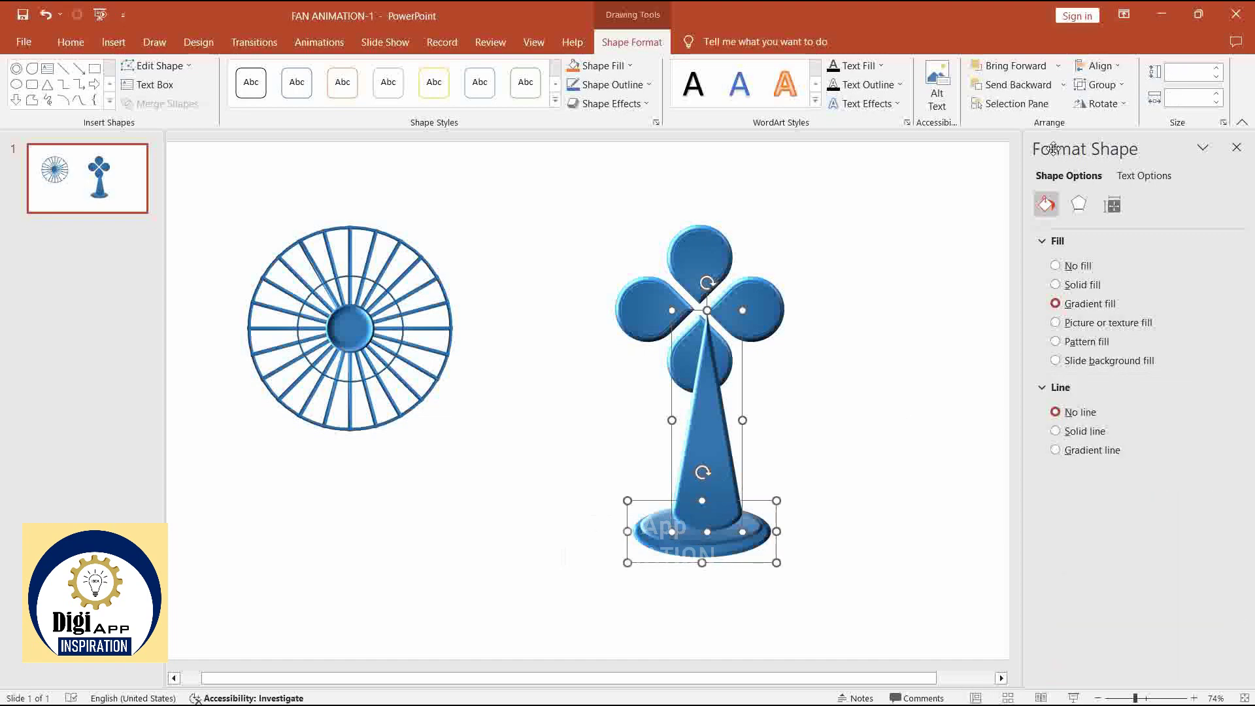
left_click(1105, 66)
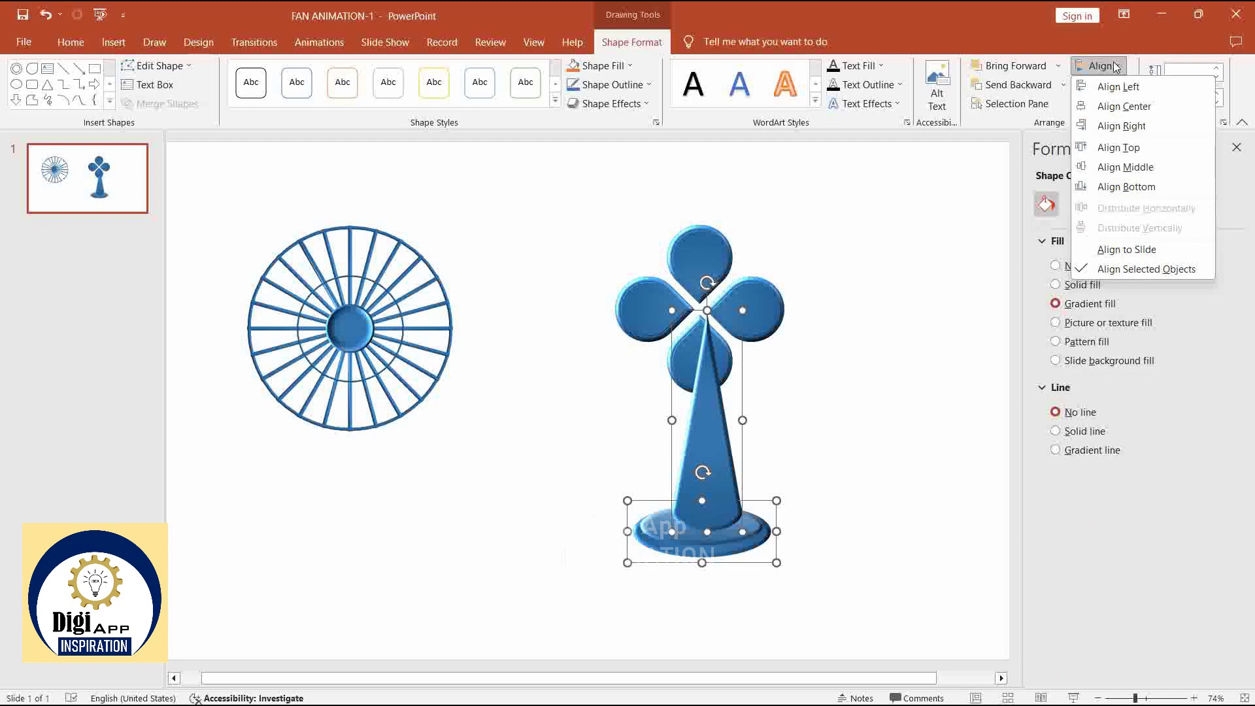
left_click(1123, 107)
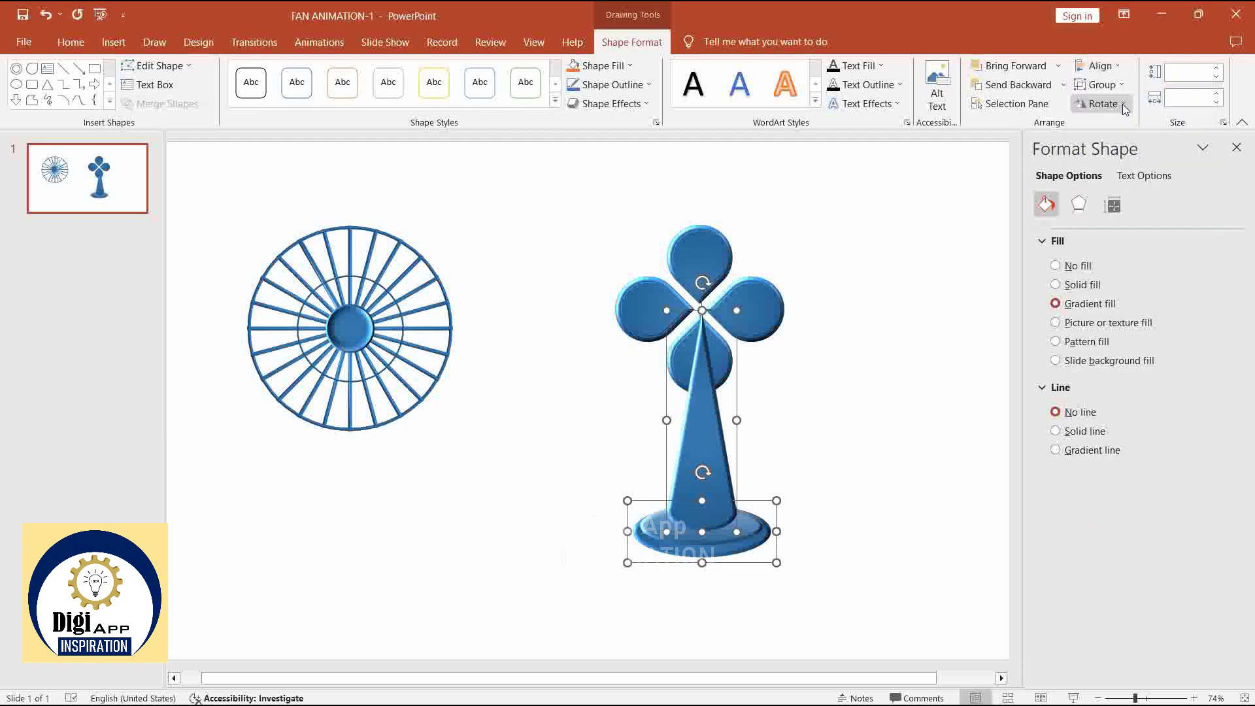
key("ctrl+g")
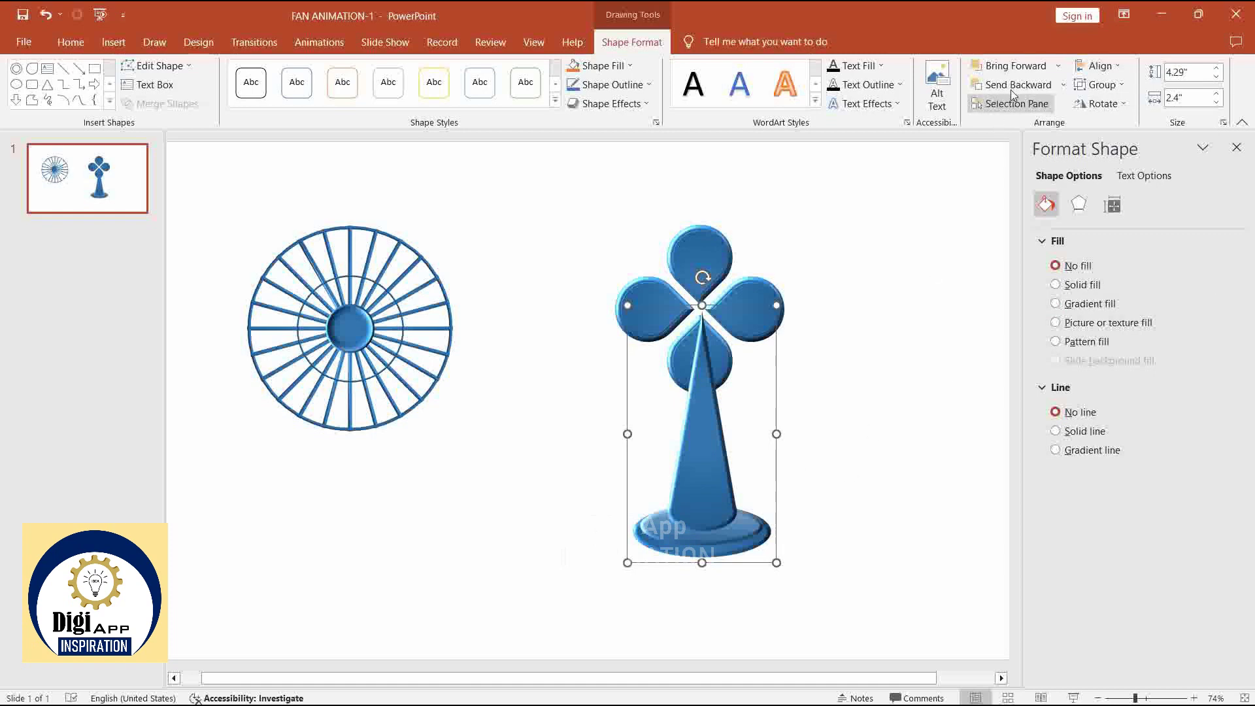
left_click(1064, 86)
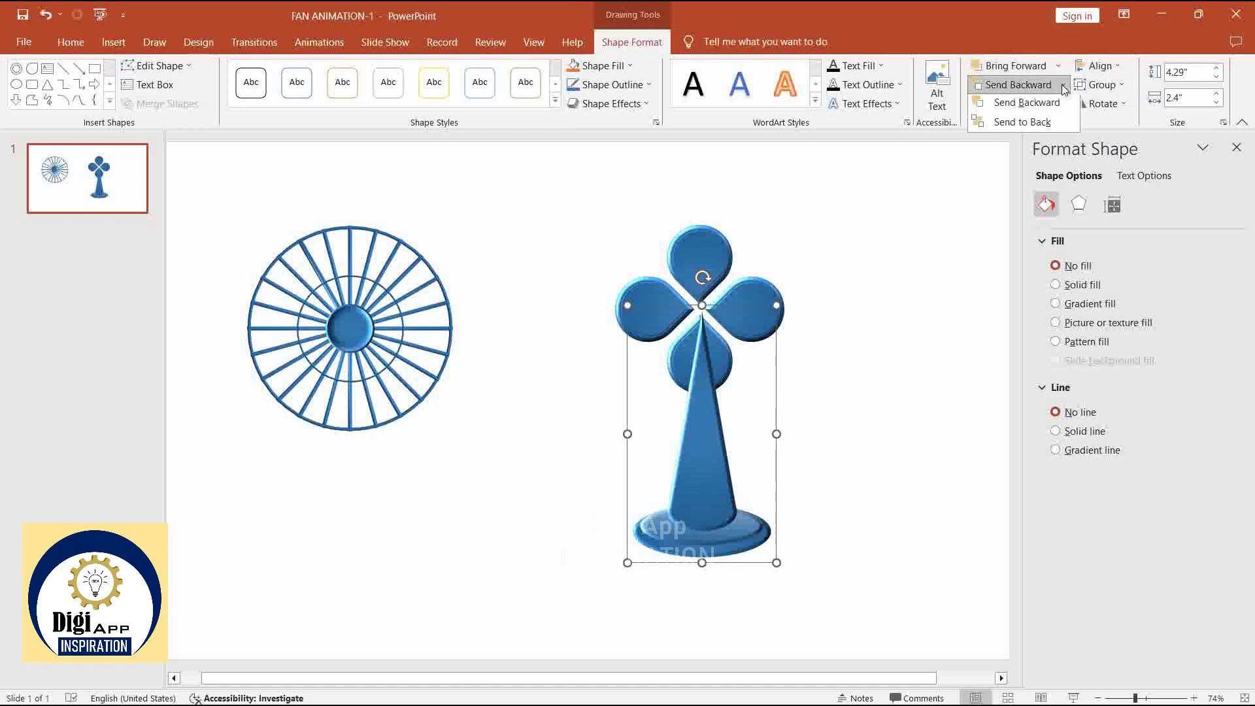
left_click(1025, 126)
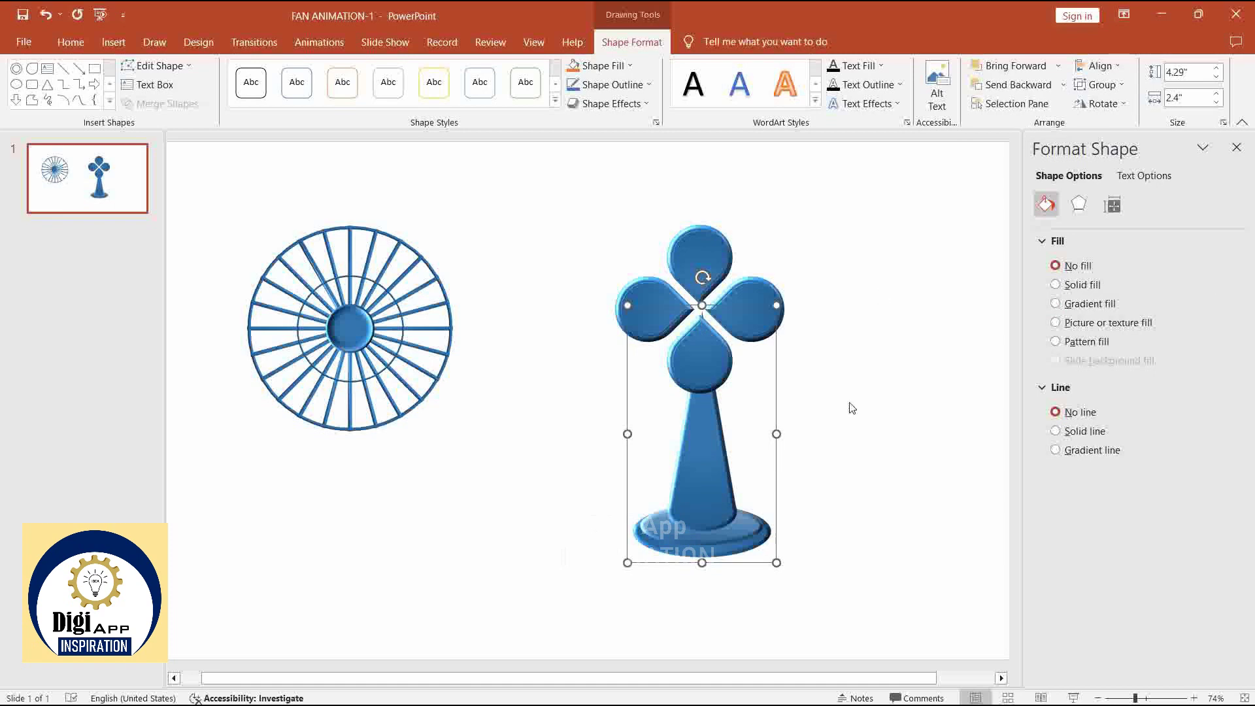
left_click(857, 432)
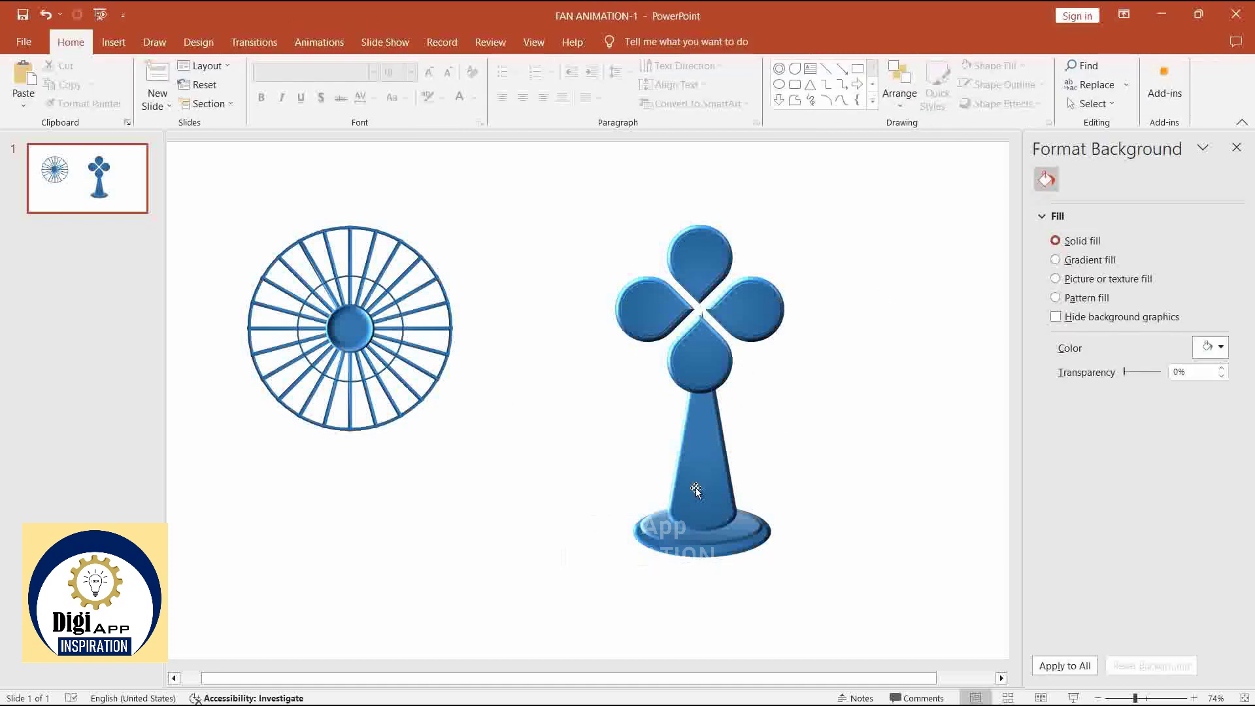
left_click(724, 366)
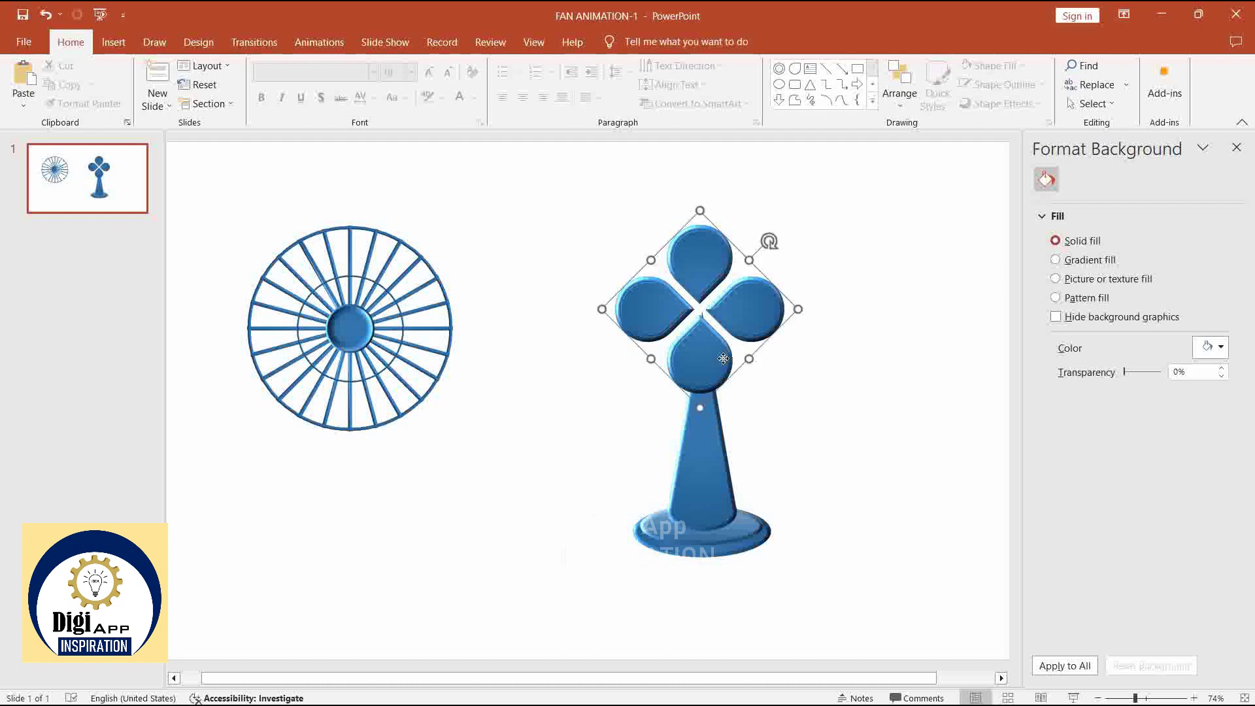
left_click(701, 459, "shift")
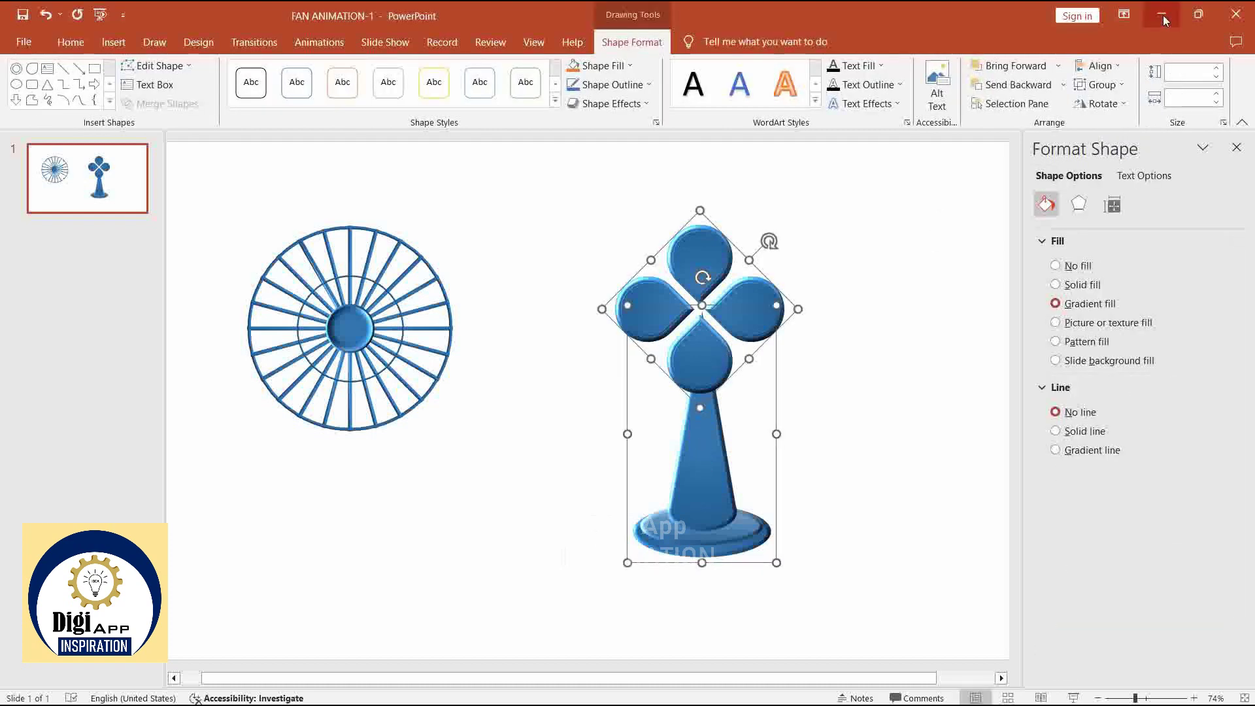
left_click(1100, 66)
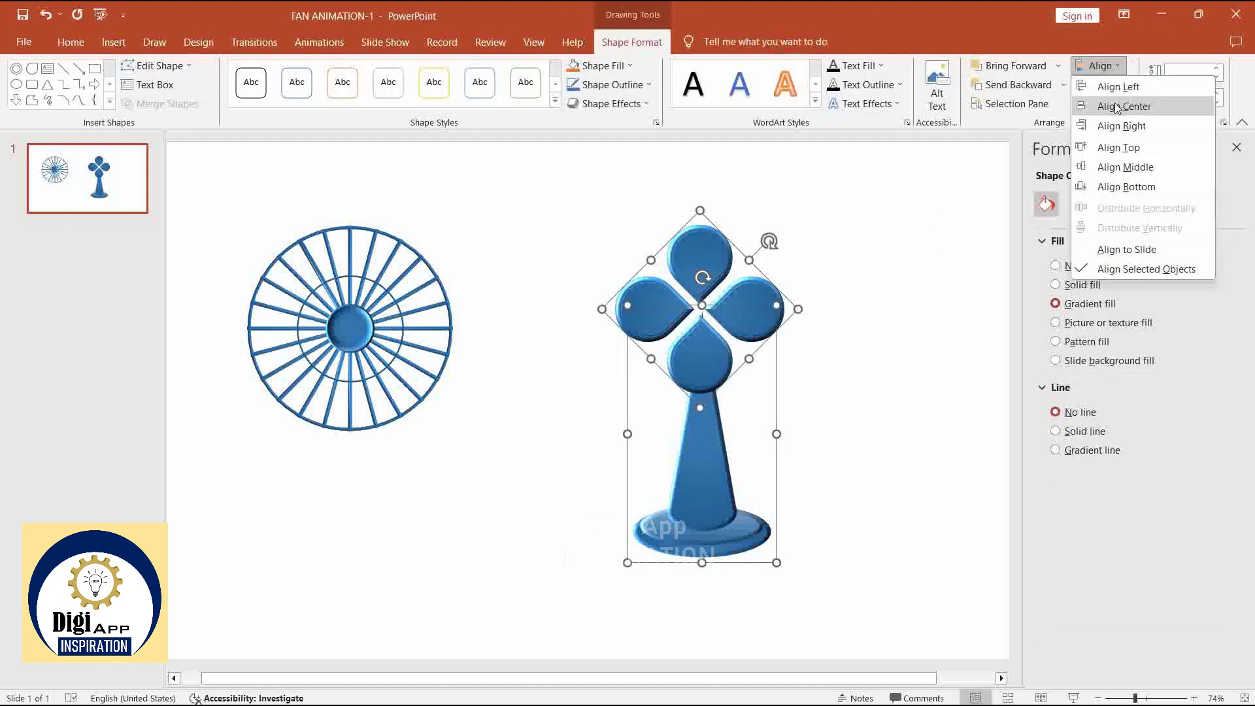
left_click(1116, 107)
left_click(938, 314)
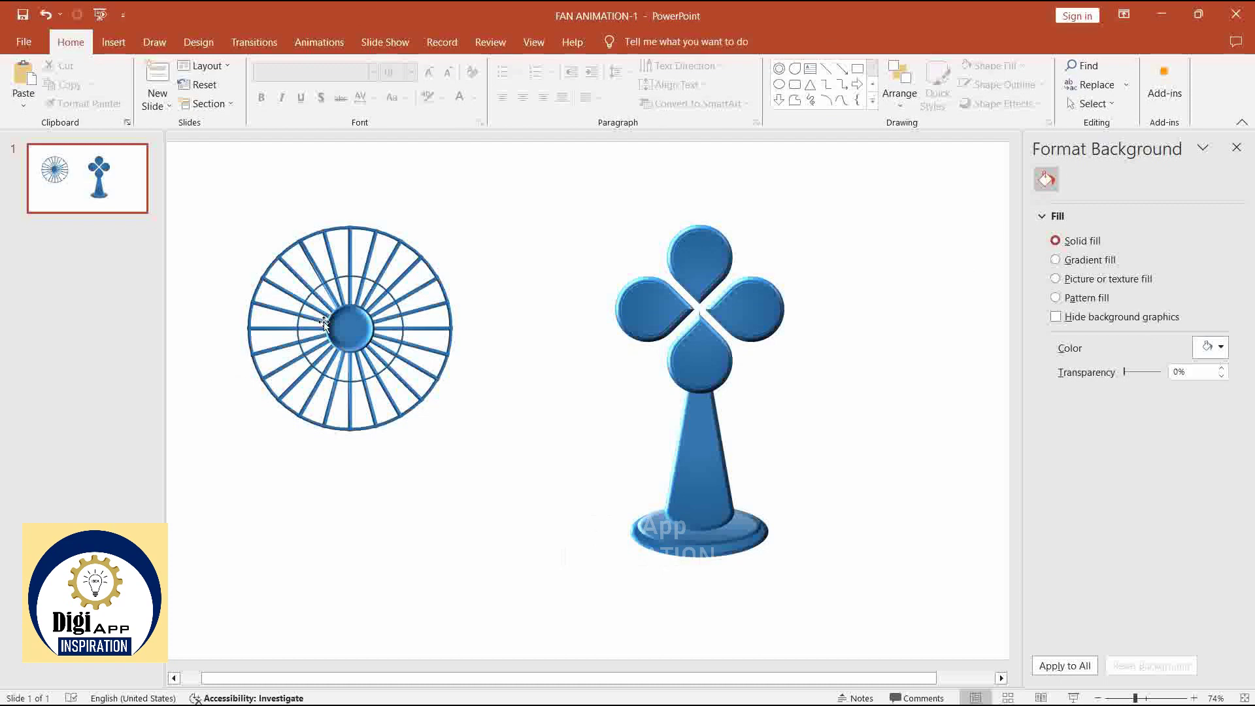
left_click_drag(327, 321, 681, 309)
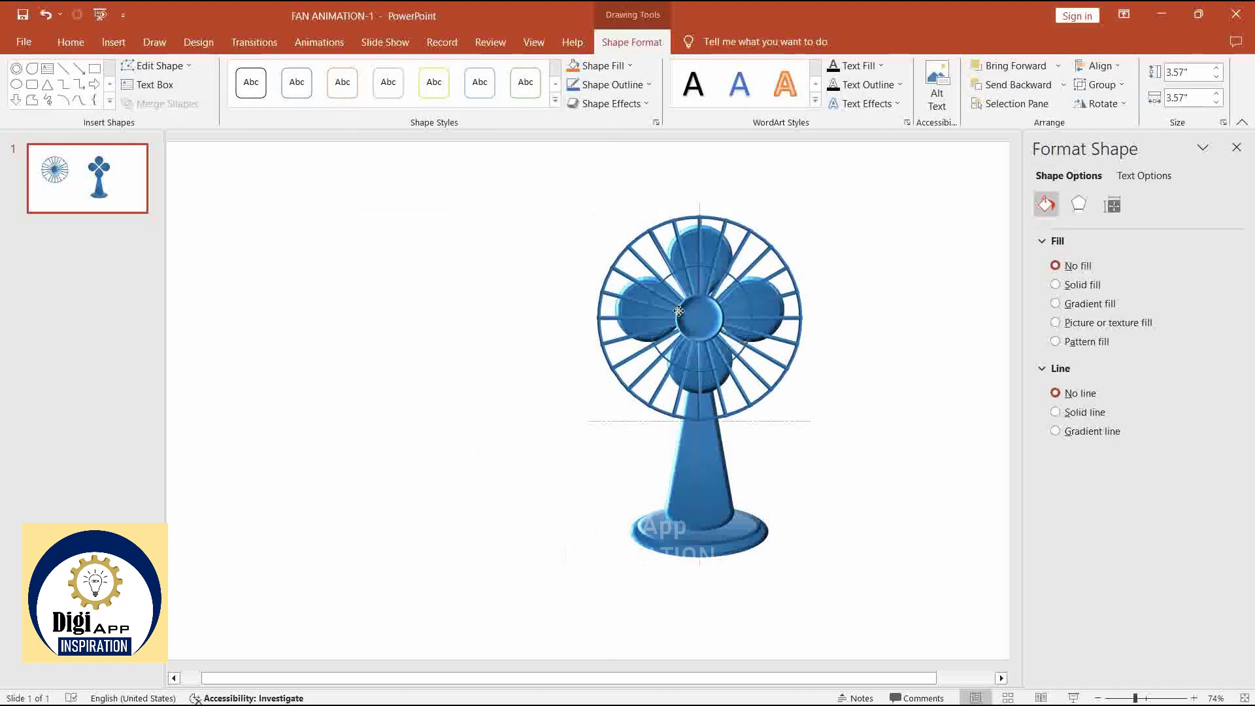
left_click_drag(681, 308, 678, 310)
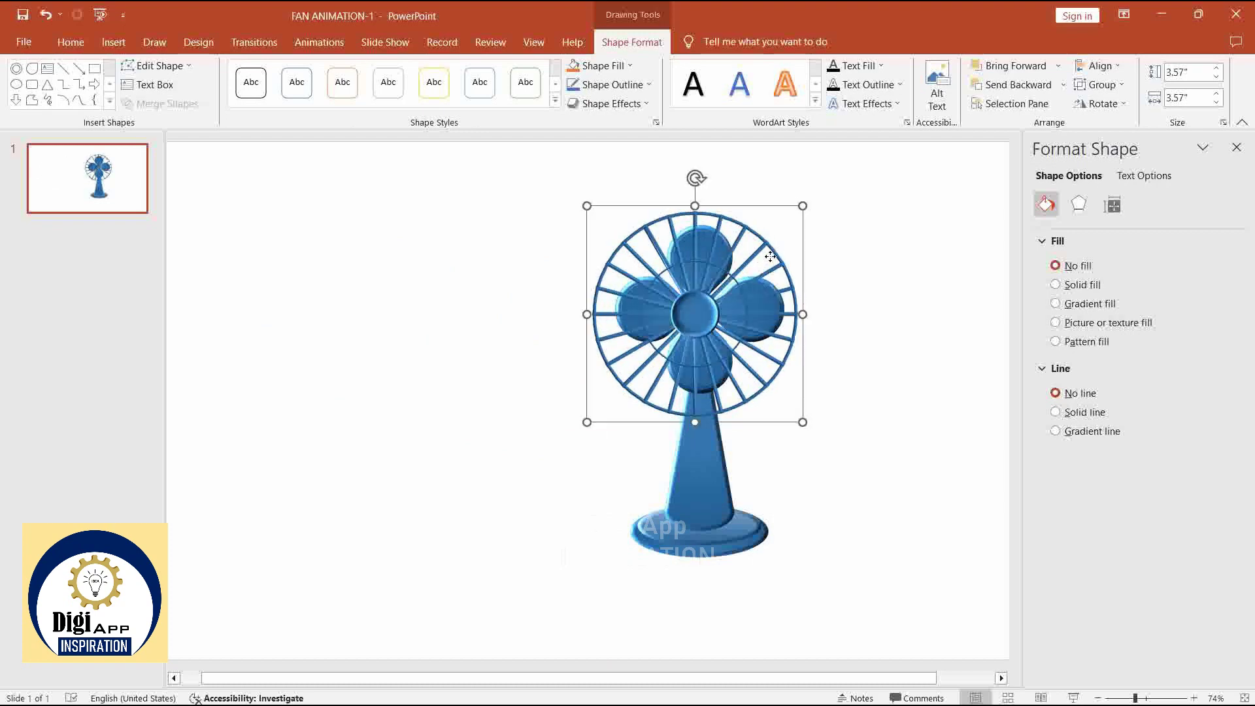
left_click_drag(773, 258, 477, 294)
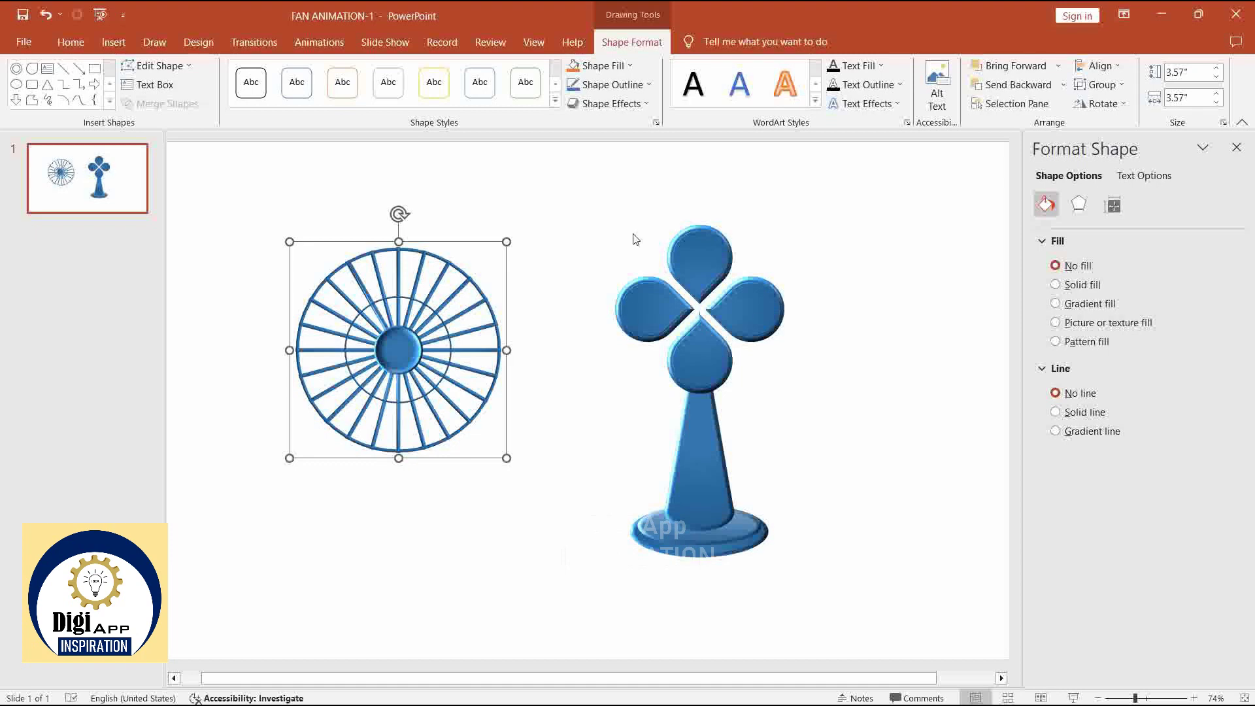
left_click(745, 310)
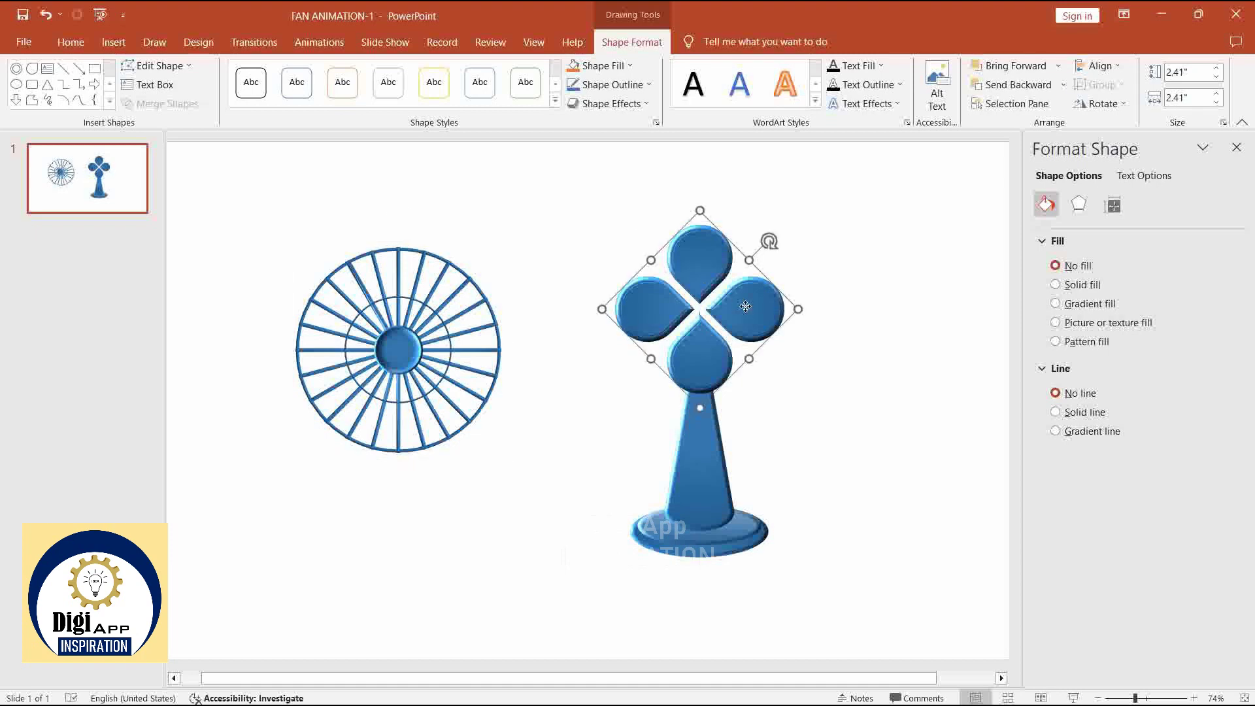
- Apply a Spin animation to the fan blades
left_click(319, 41)
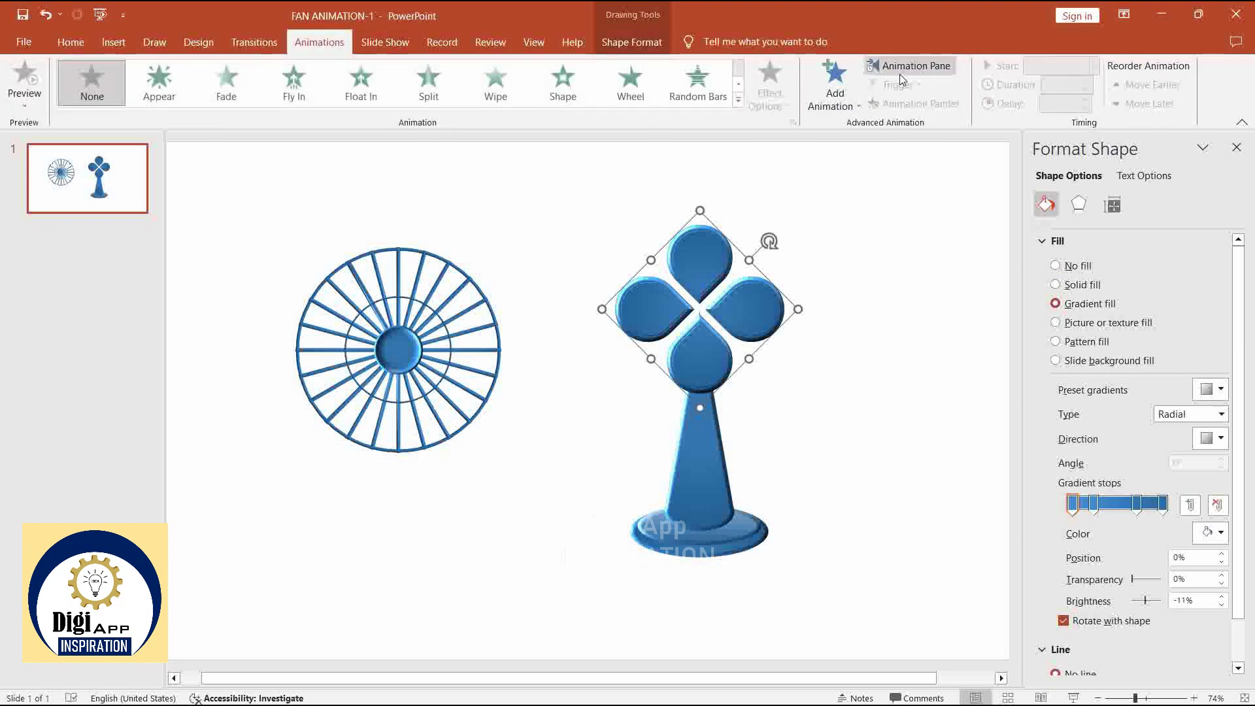
left_click(850, 93)
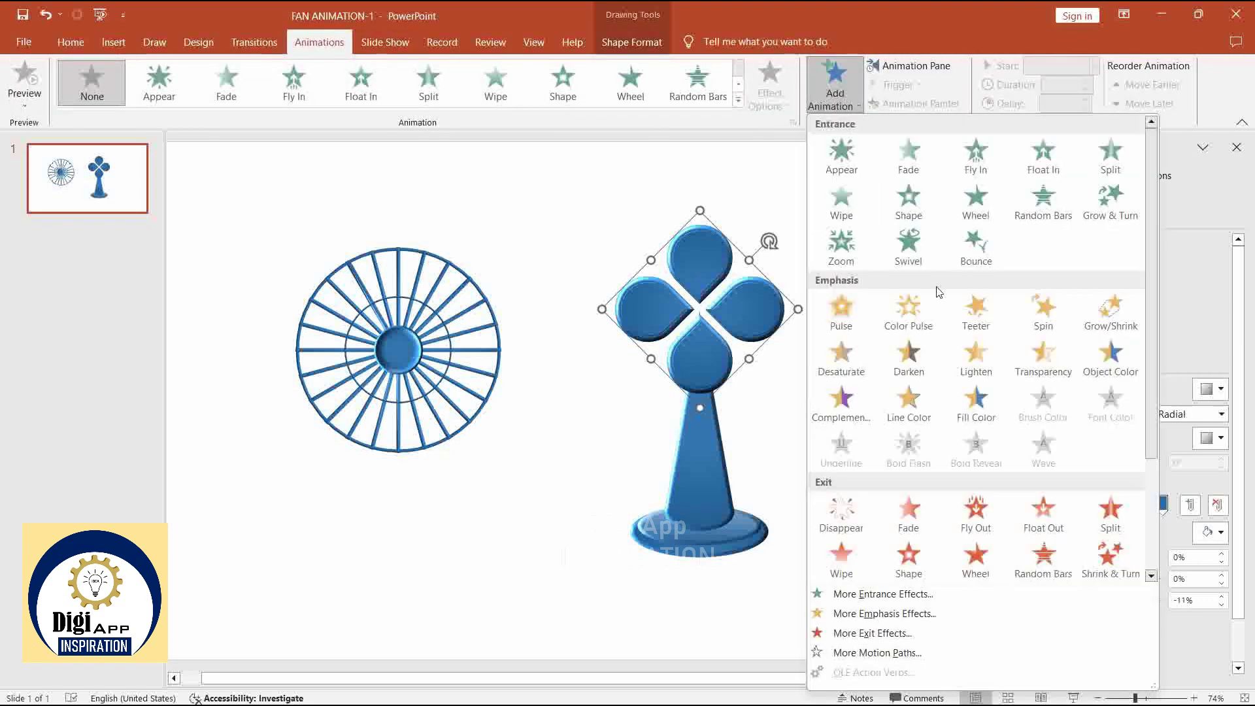
left_click(1044, 310)
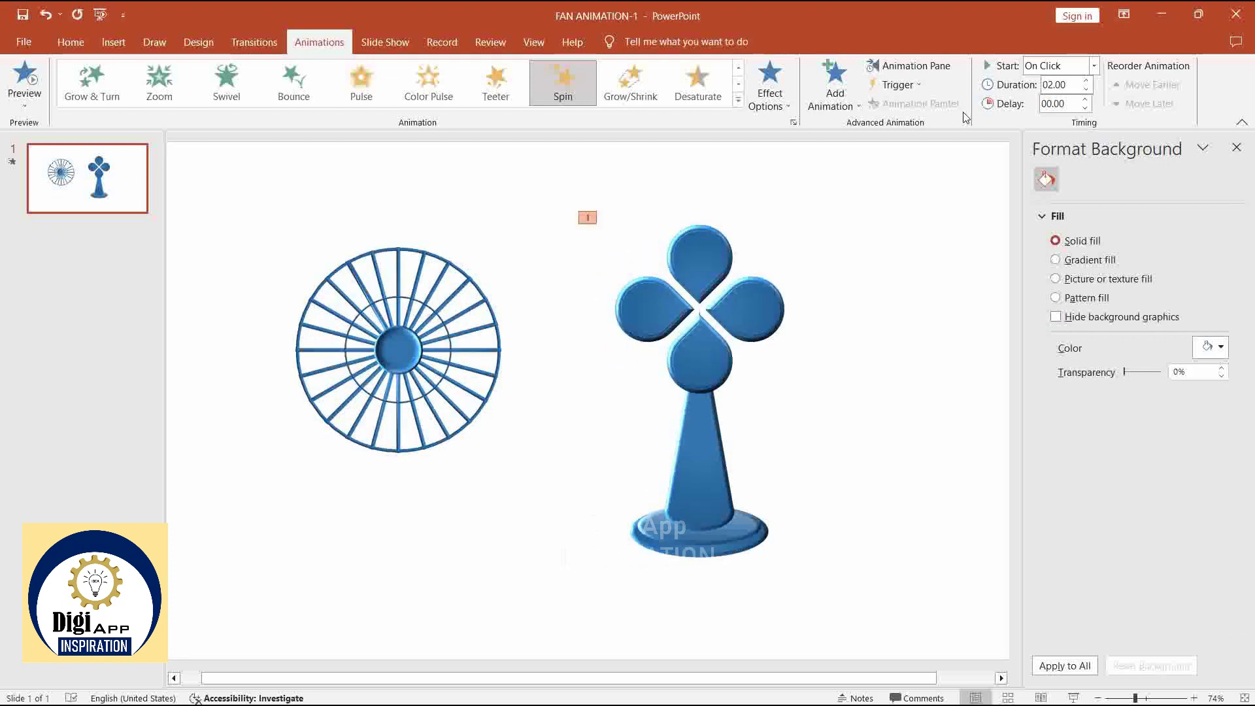
- Set the Spin timing to start With Previous and repeat Until End of Slide
left_click(915, 66)
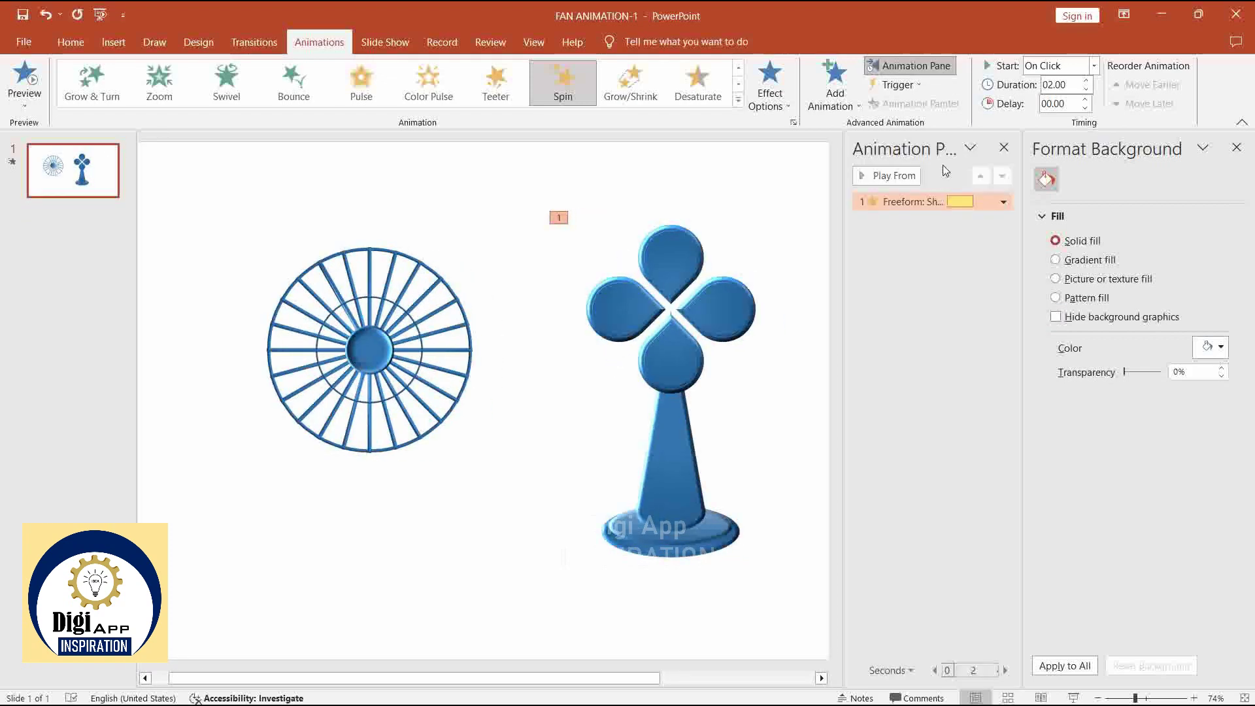
double_click(926, 200)
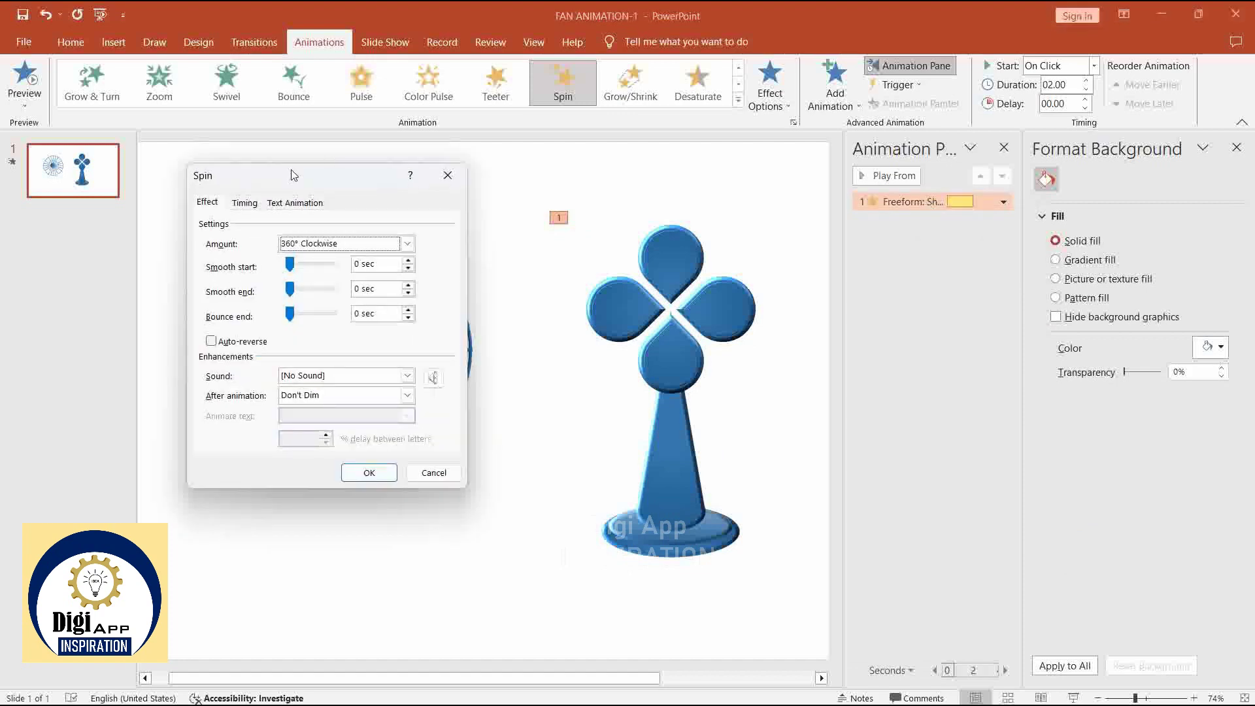
left_click(245, 204)
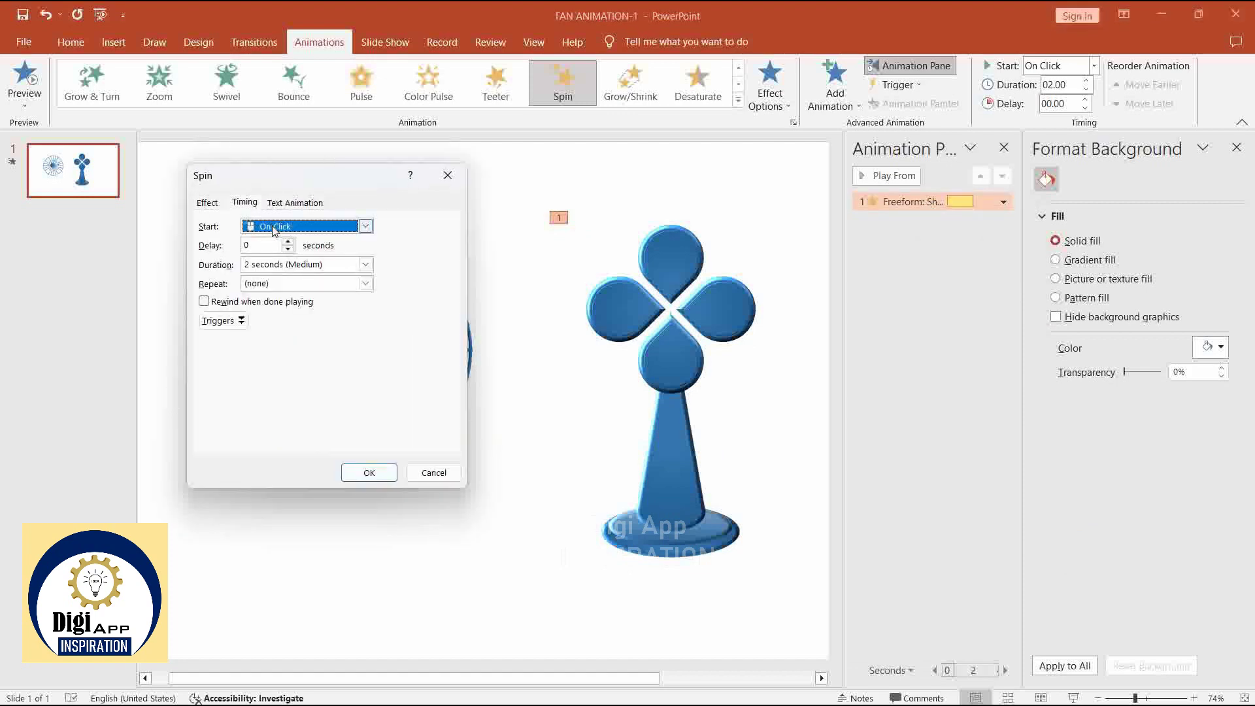
left_click(273, 226)
left_click(274, 257)
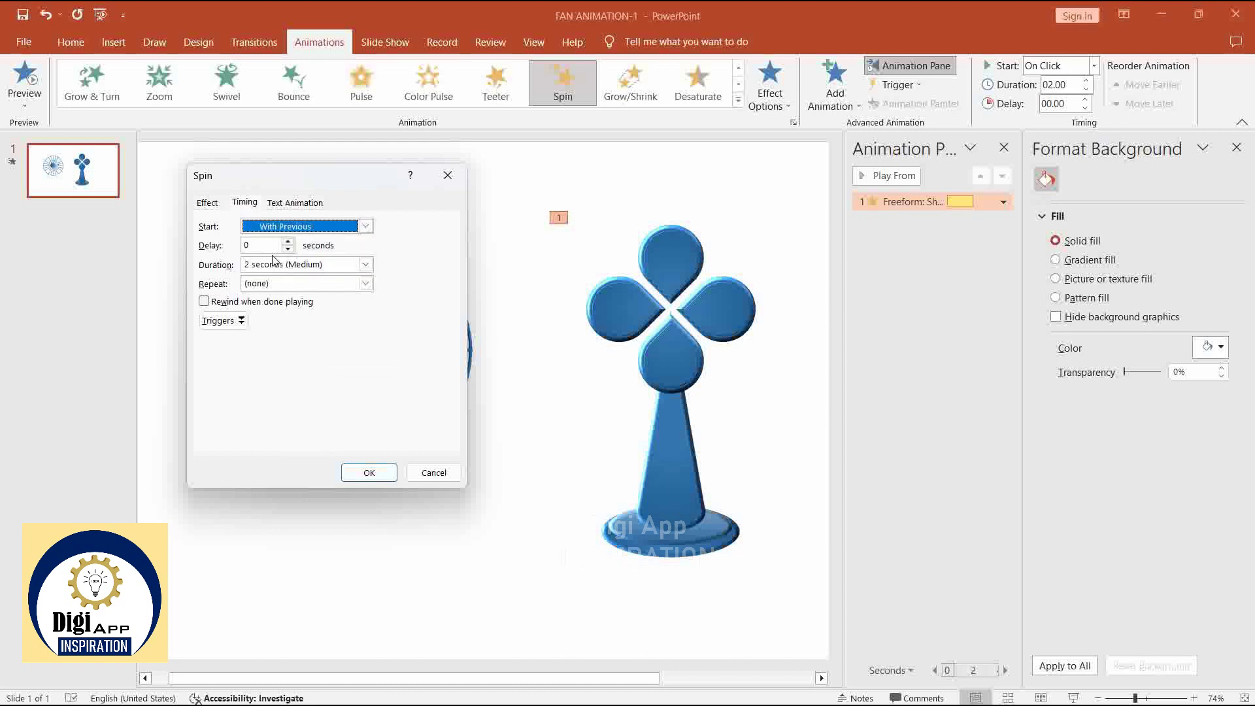
left_click(366, 284)
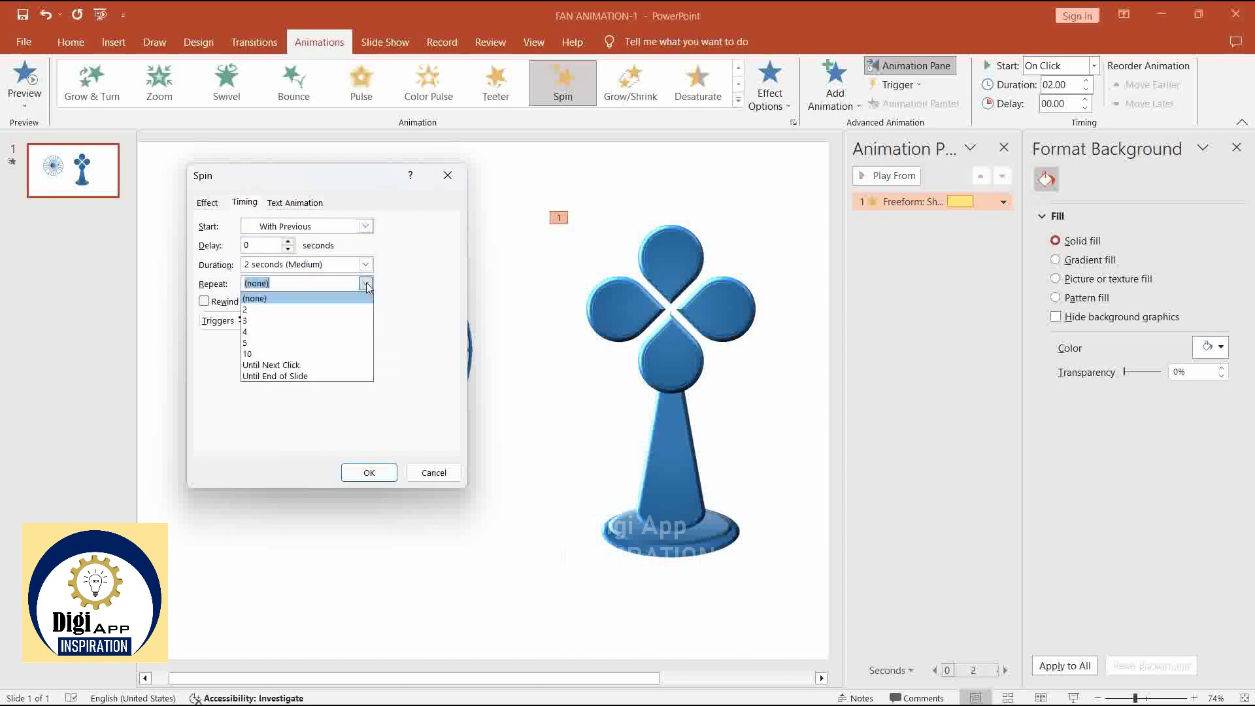
left_click(274, 377)
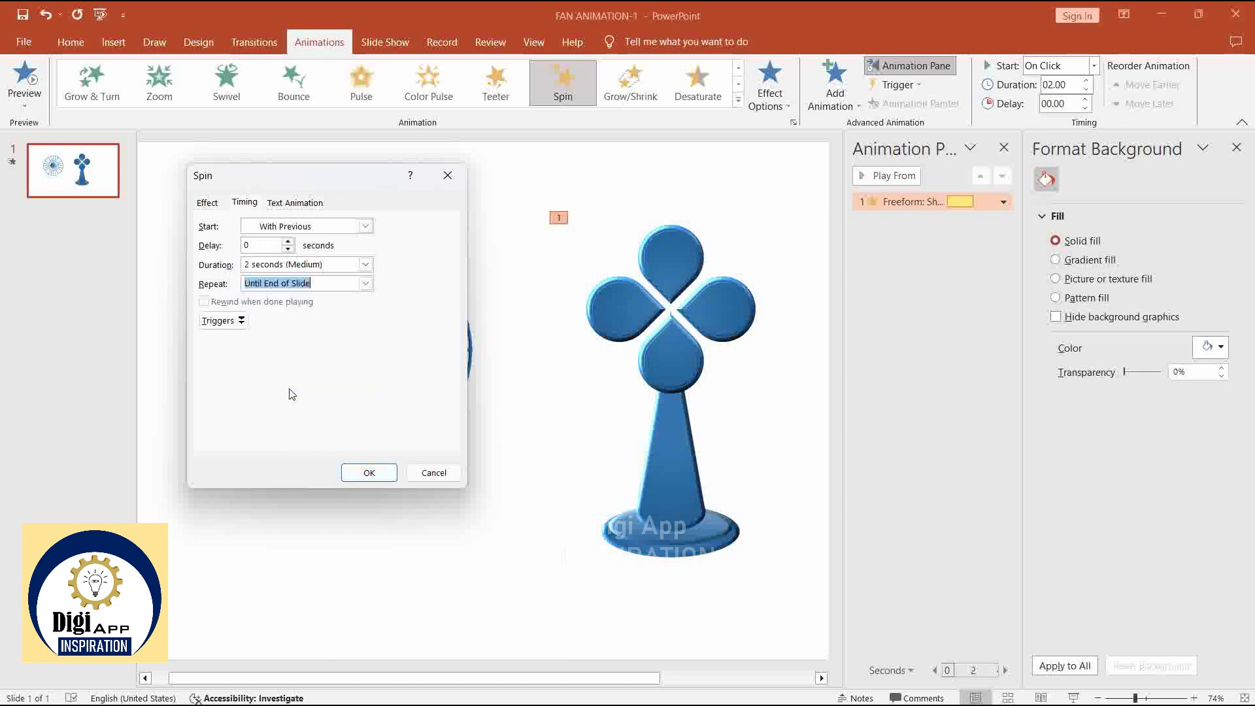
left_click(361, 478)
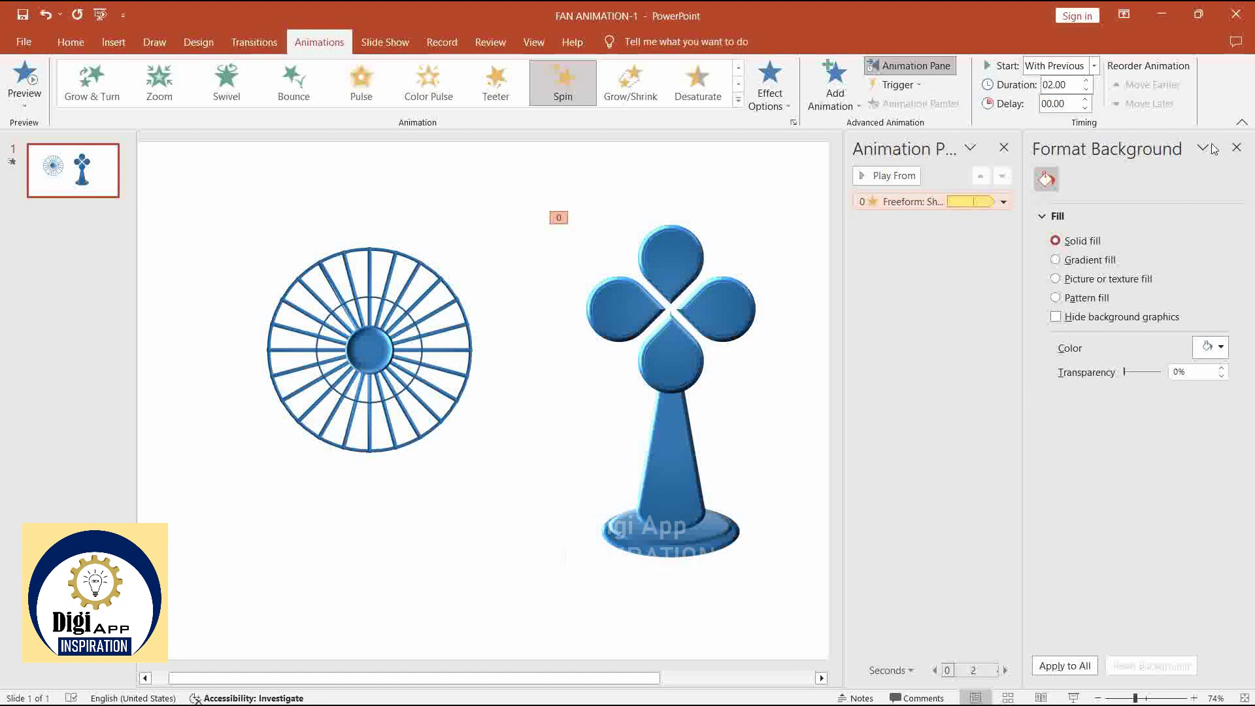
- Move the wire cage onto the fan head, centred over the blades
left_click(1236, 148)
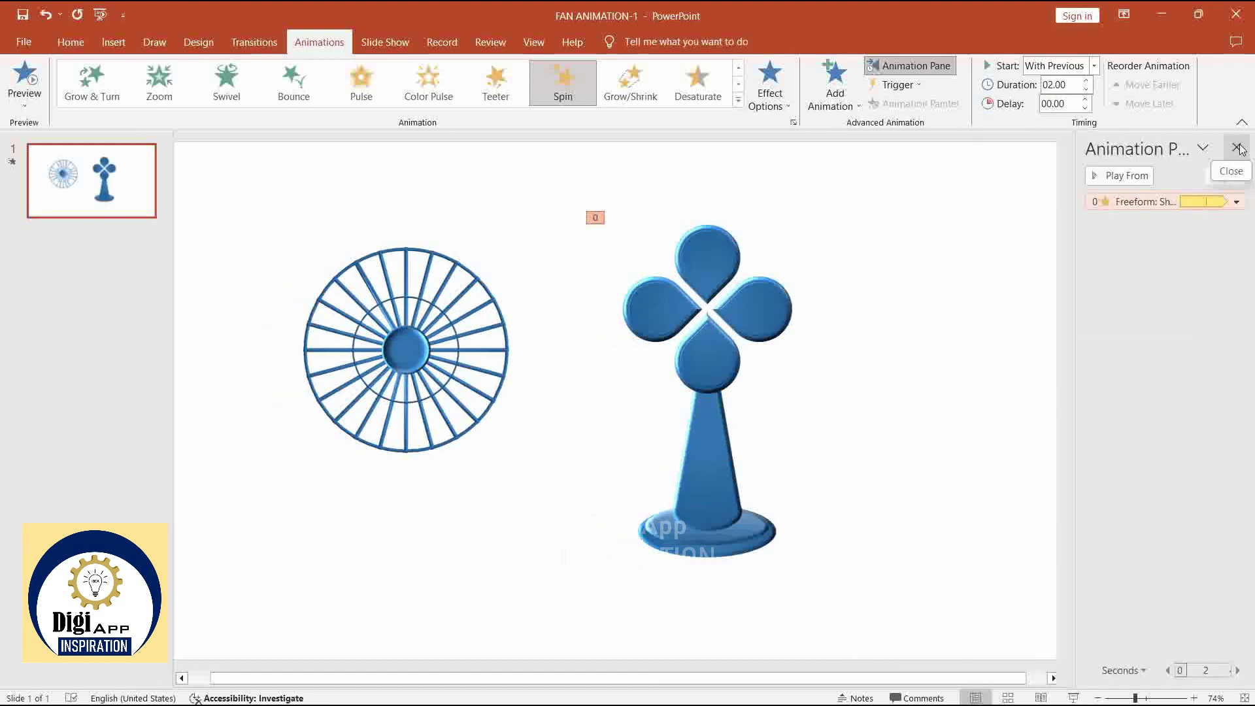
left_click(425, 334)
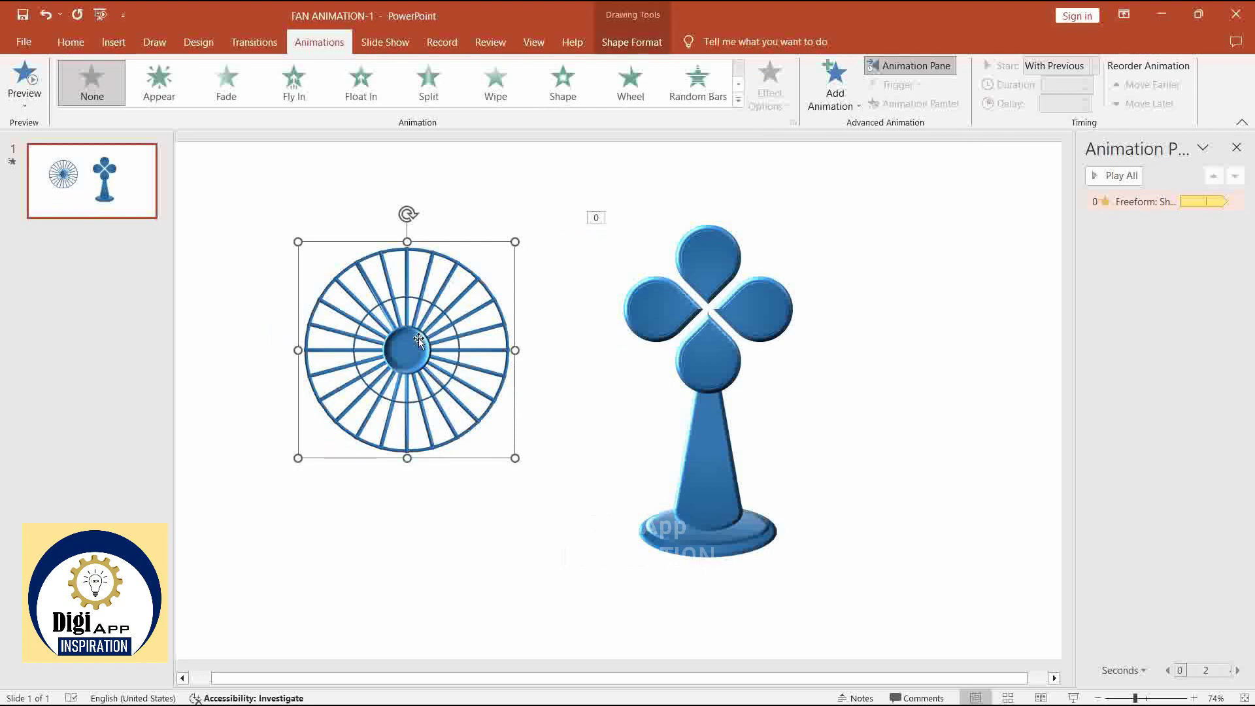
left_click_drag(425, 335, 704, 309)
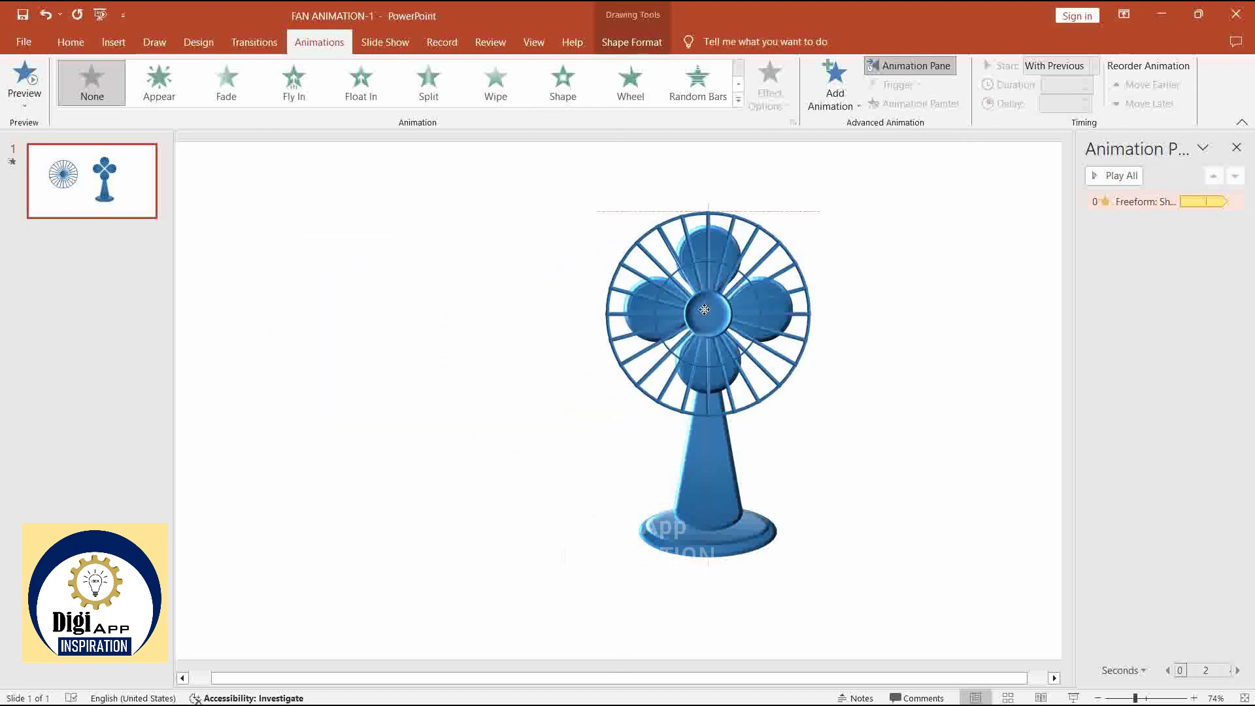
left_click_drag(704, 310, 704, 307)
left_click(951, 332)
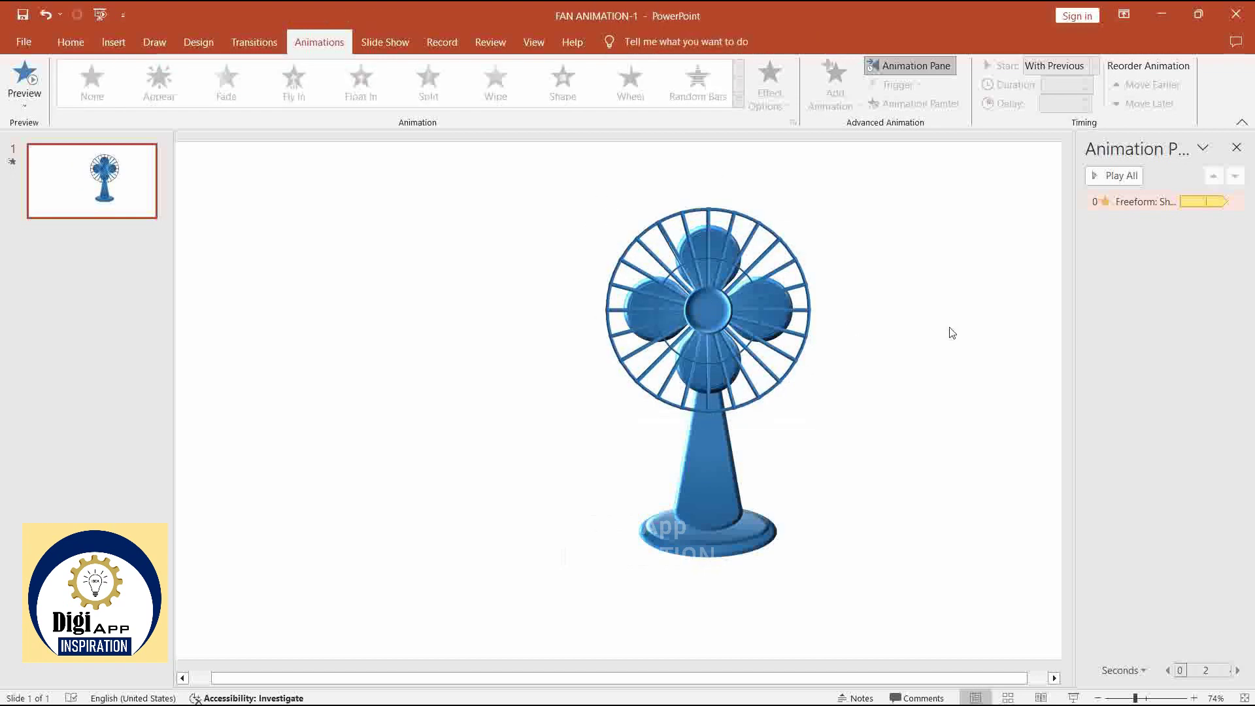
- Move the whole assembled fan left toward the slide centre and zoom to 100%
mouse_move(528, 172)
left_mouse_down()
mouse_move(822, 385)
mouse_move(909, 628)
left_mouse_up()
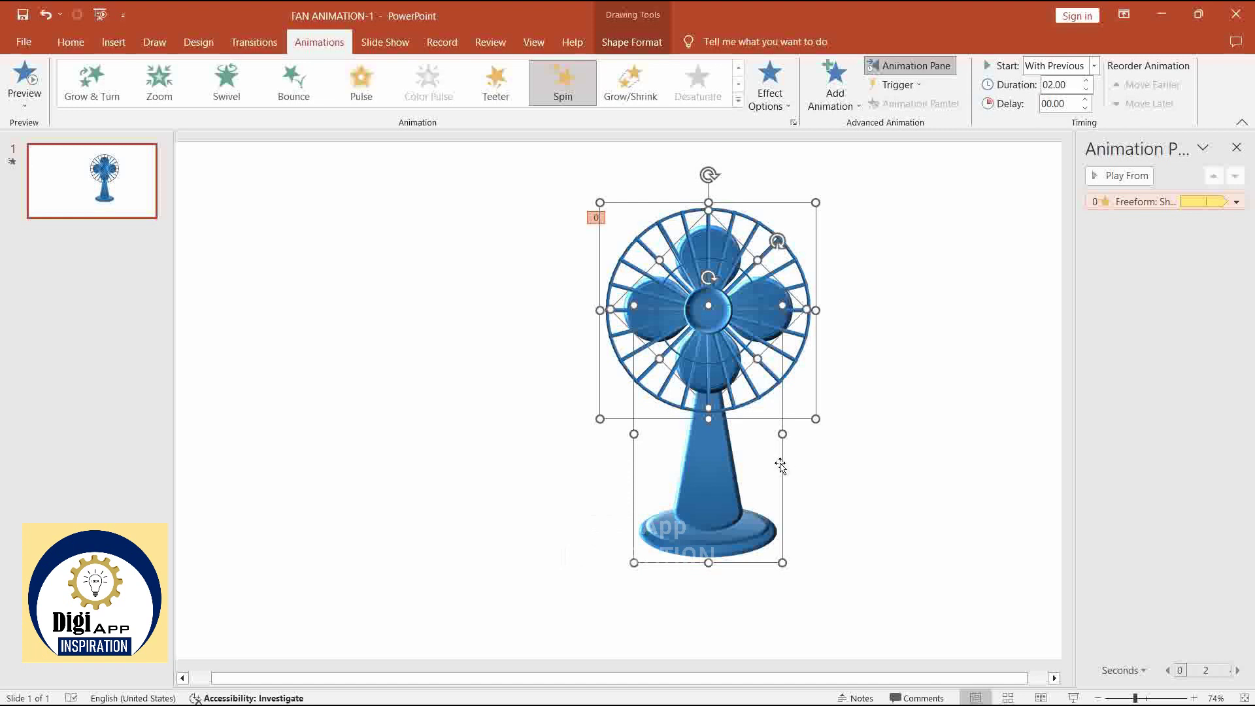
left_click_drag(780, 464, 687, 474)
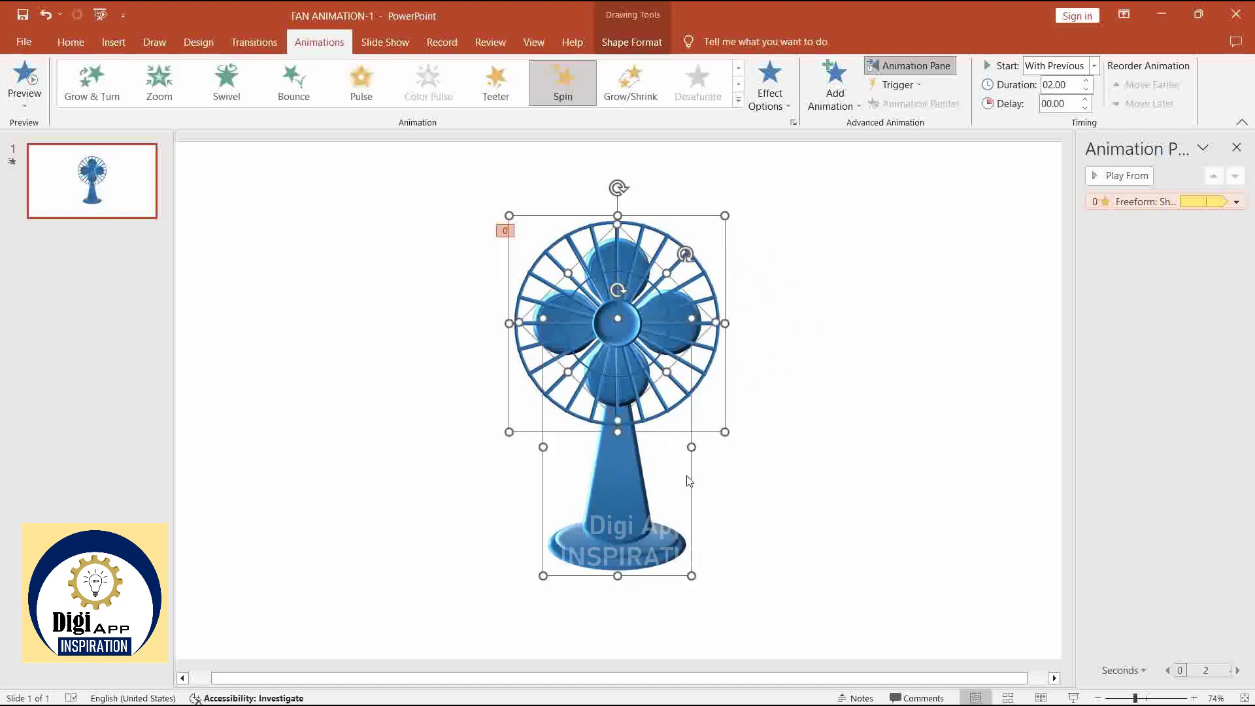
left_click(877, 427)
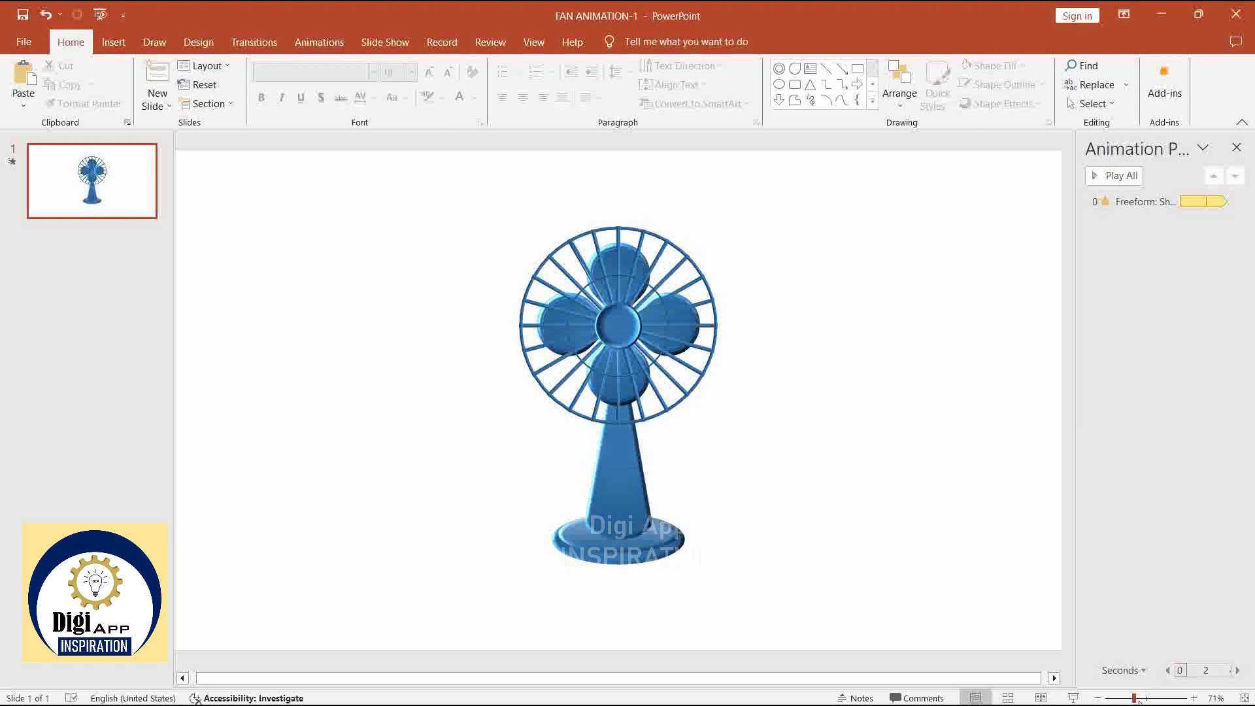
mouse_move(1134, 698)
left_mouse_down()
mouse_move(1161, 698)
mouse_move(1149, 698)
left_mouse_up()
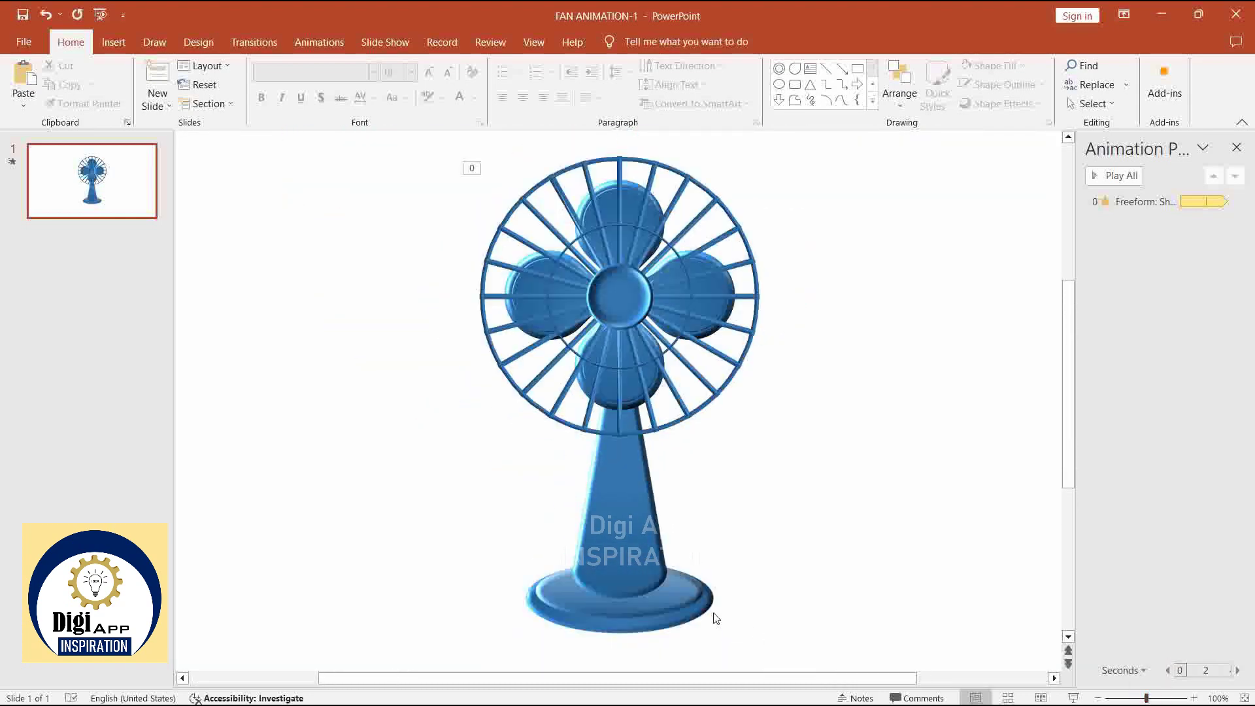
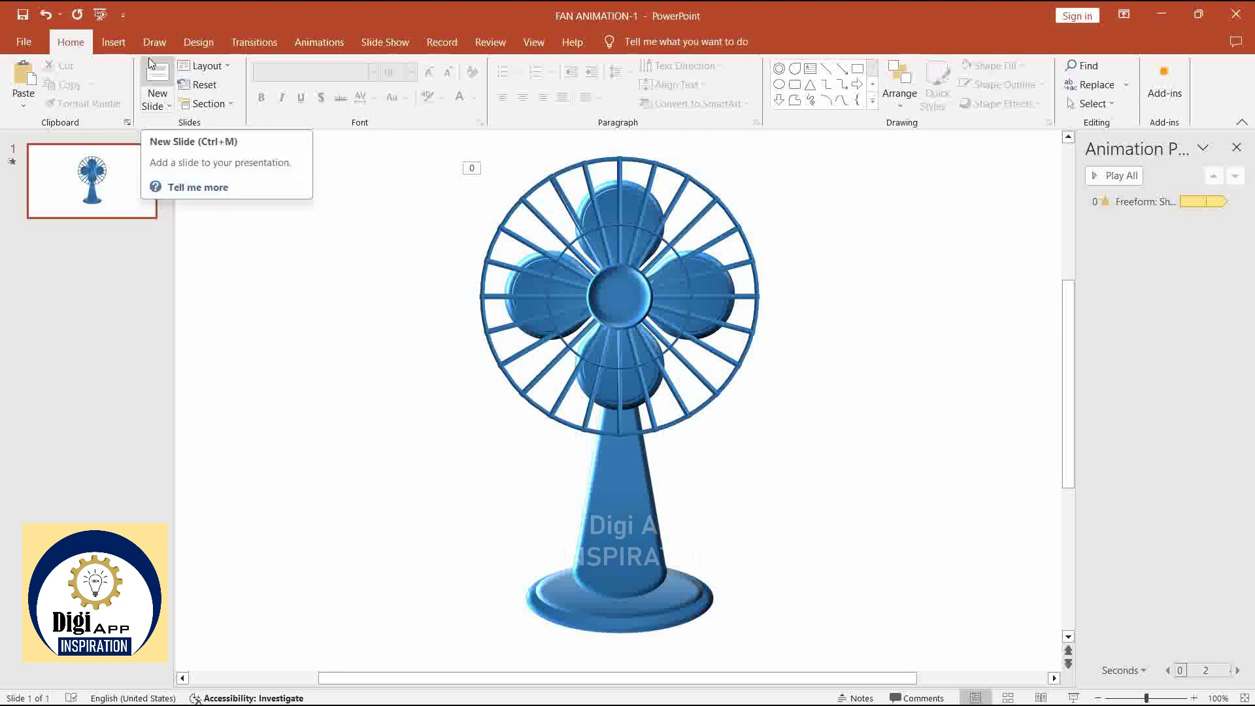
- Draw a small oval on the fan stand and enlarge it to about 0.18 inches
left_click(113, 42)
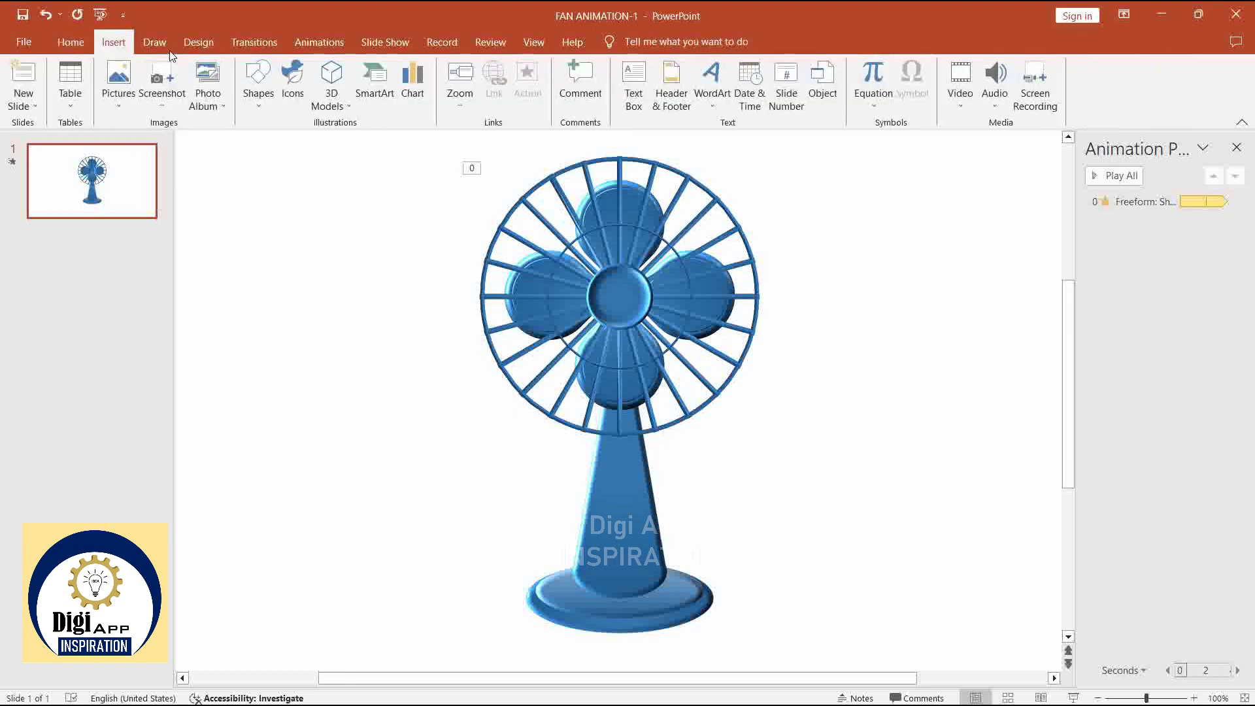
left_click(258, 85)
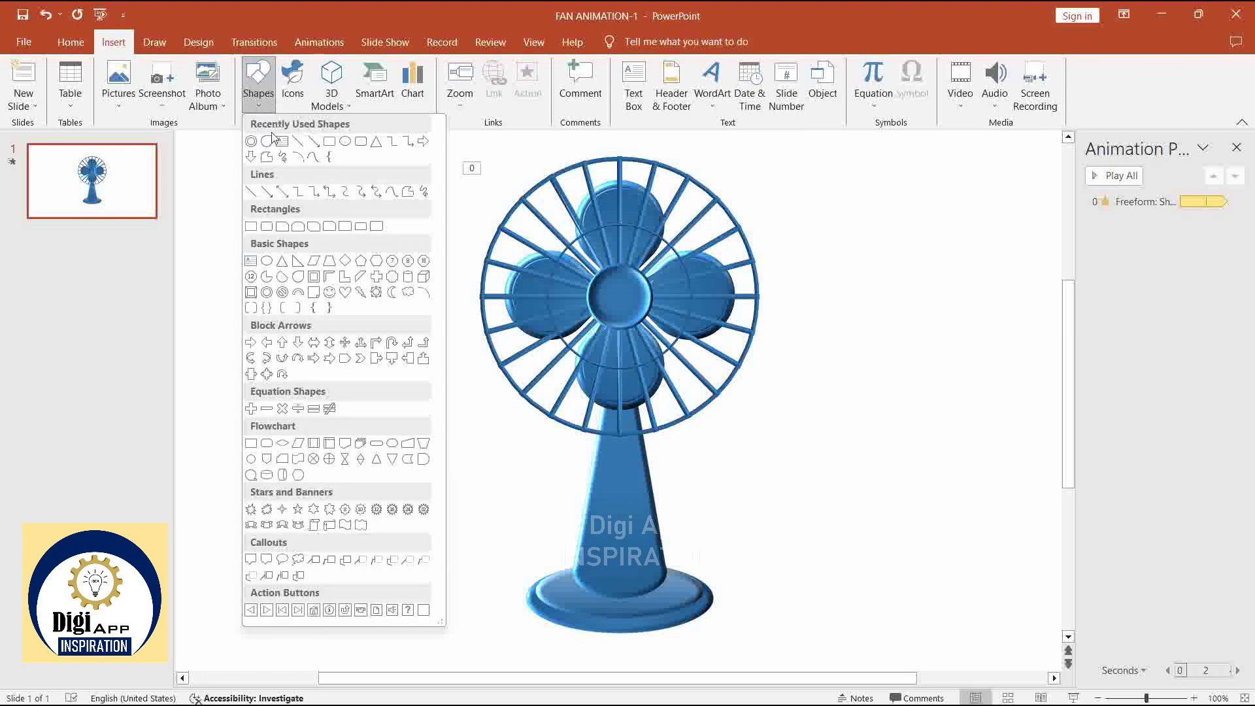
left_click(345, 141)
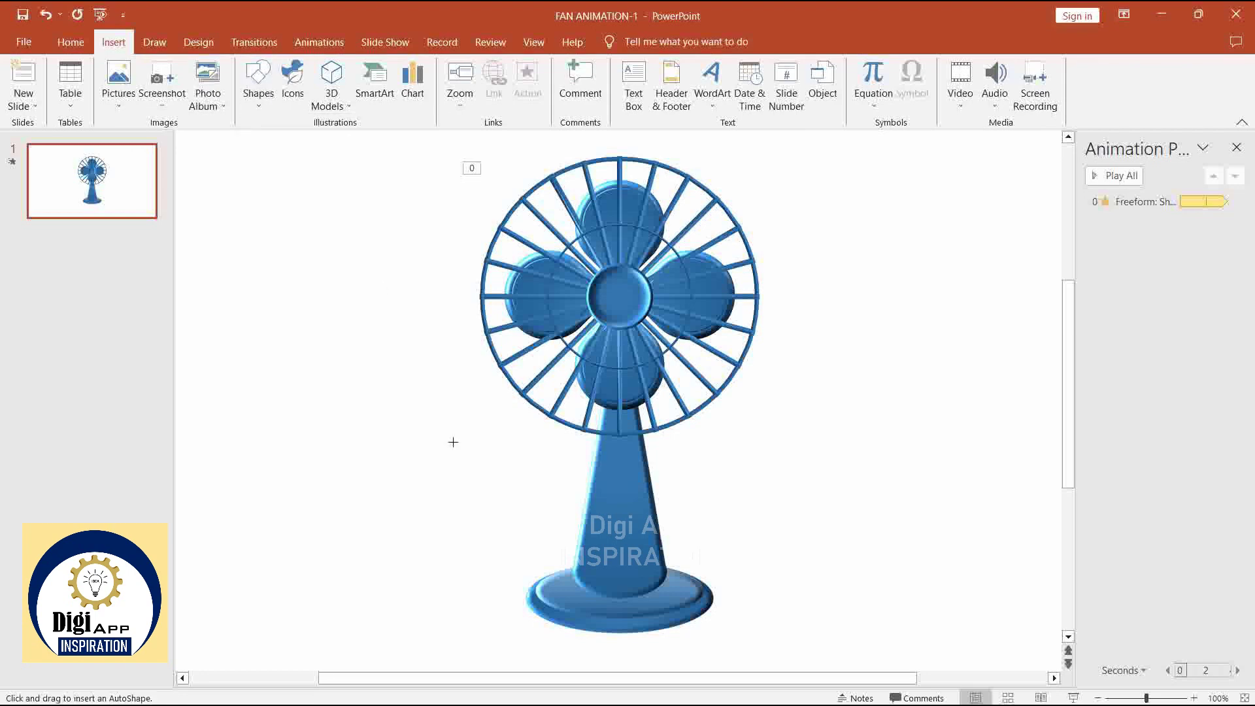
left_click_drag(592, 548, 594, 551)
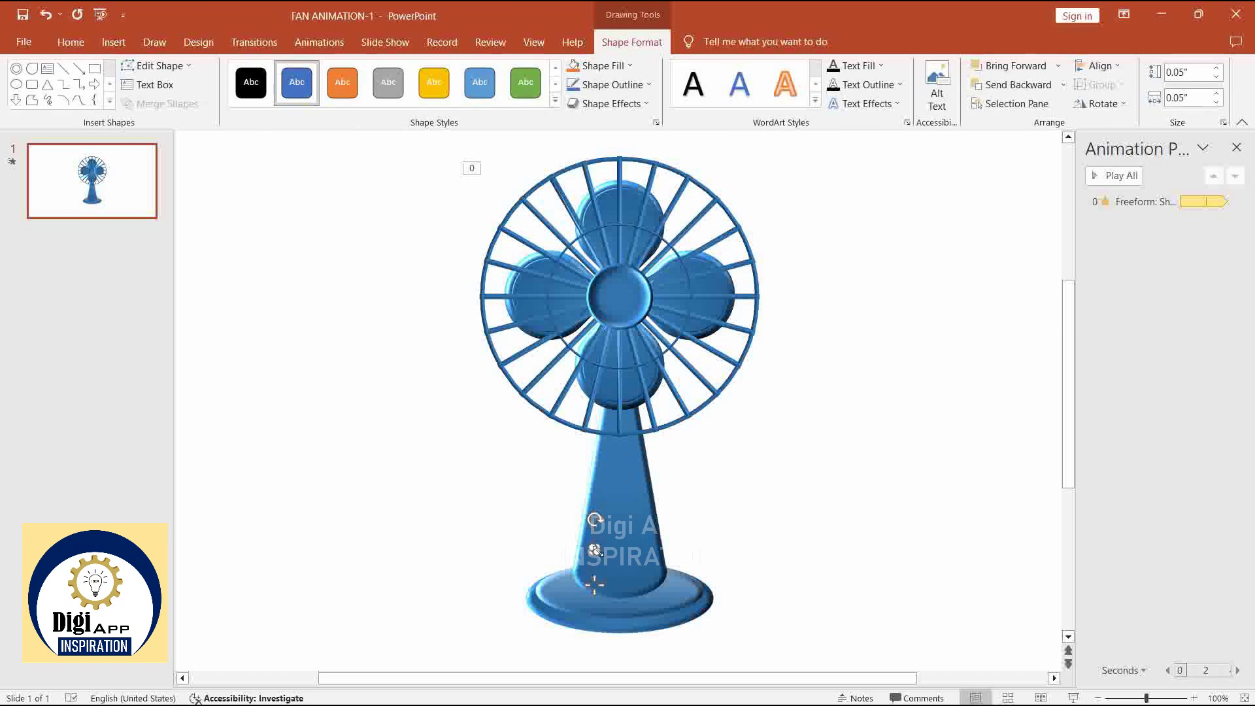
mouse_move(594, 550)
left_mouse_down()
mouse_move(608, 563)
mouse_move(594, 596)
left_mouse_up()
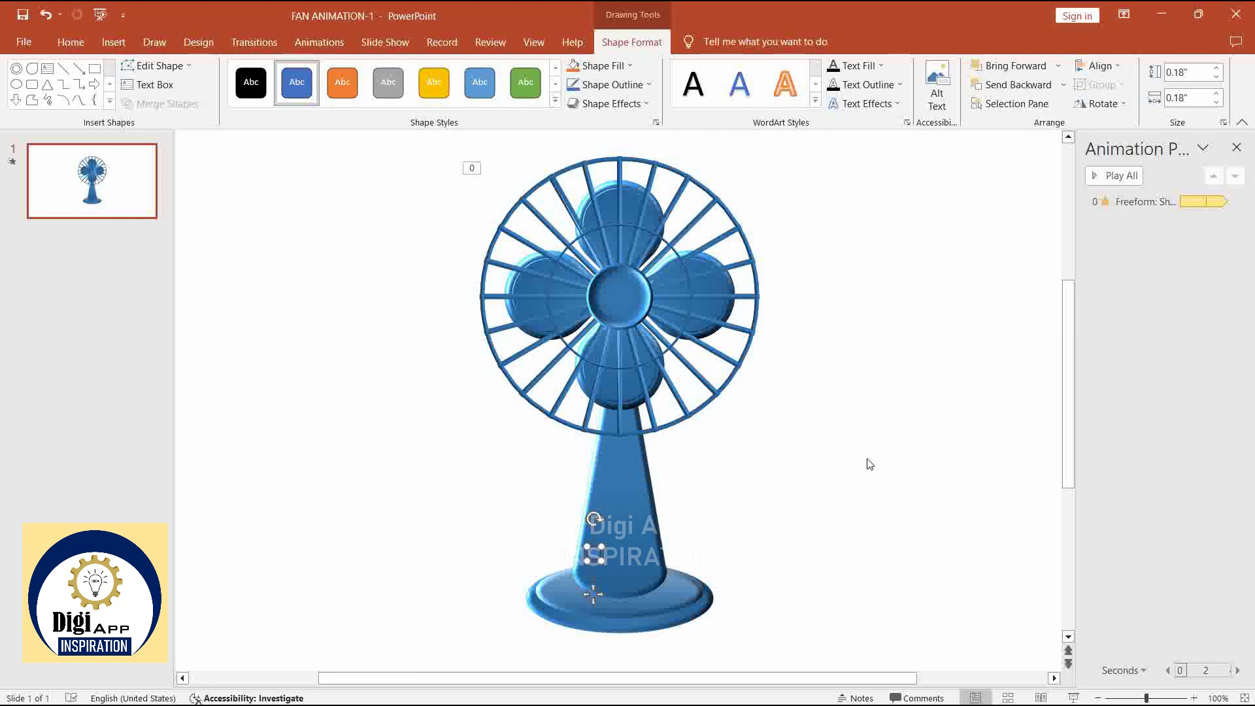
- Give the small circle a lighter blue fill and remove its outline
right_click(594, 557)
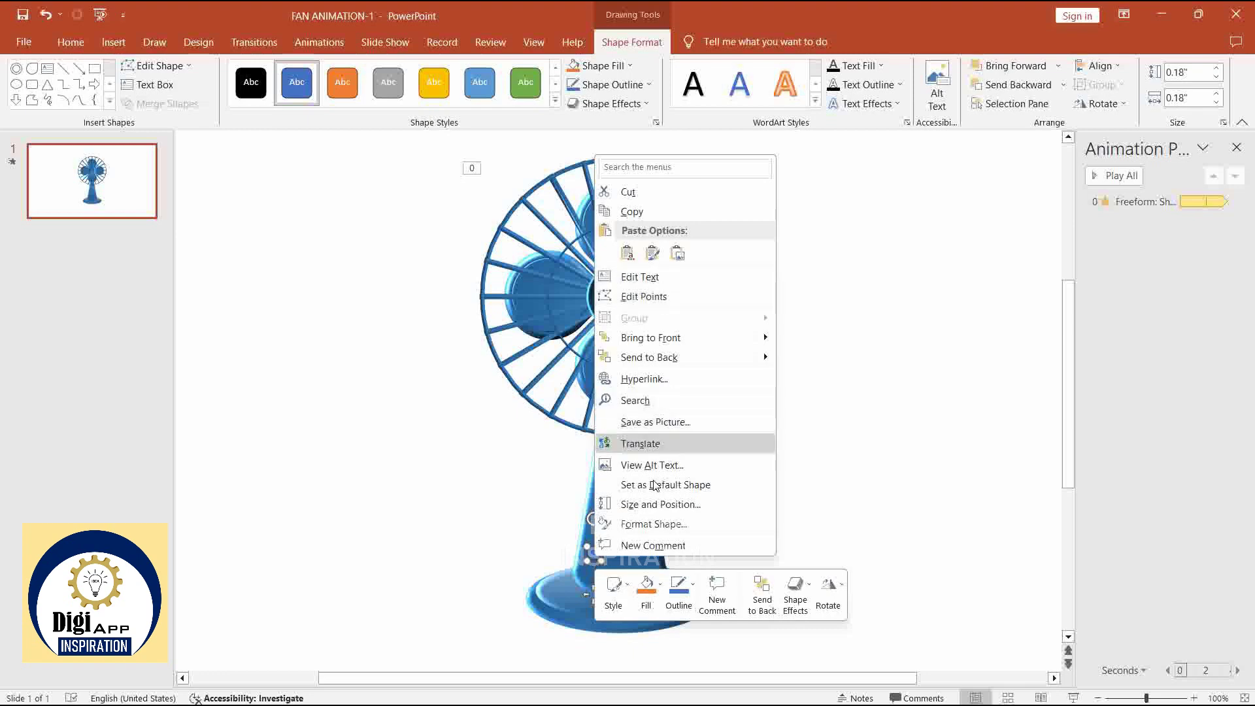
left_click(647, 525)
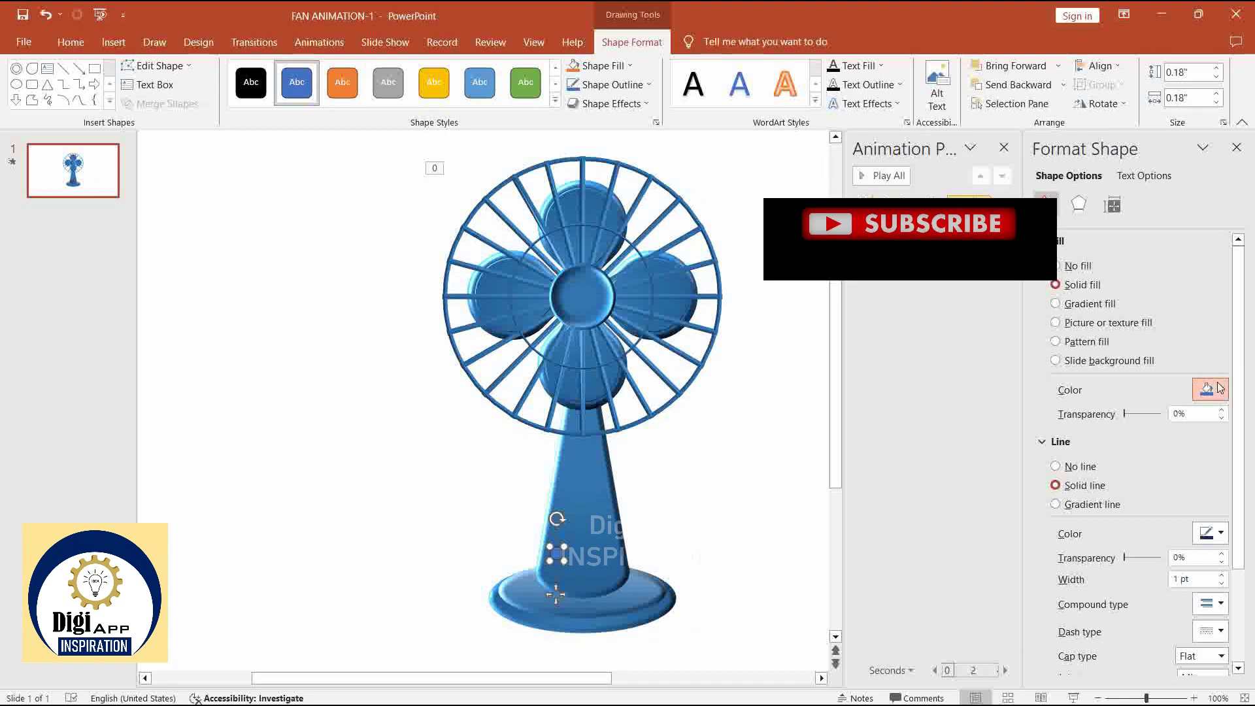
left_click(1220, 389)
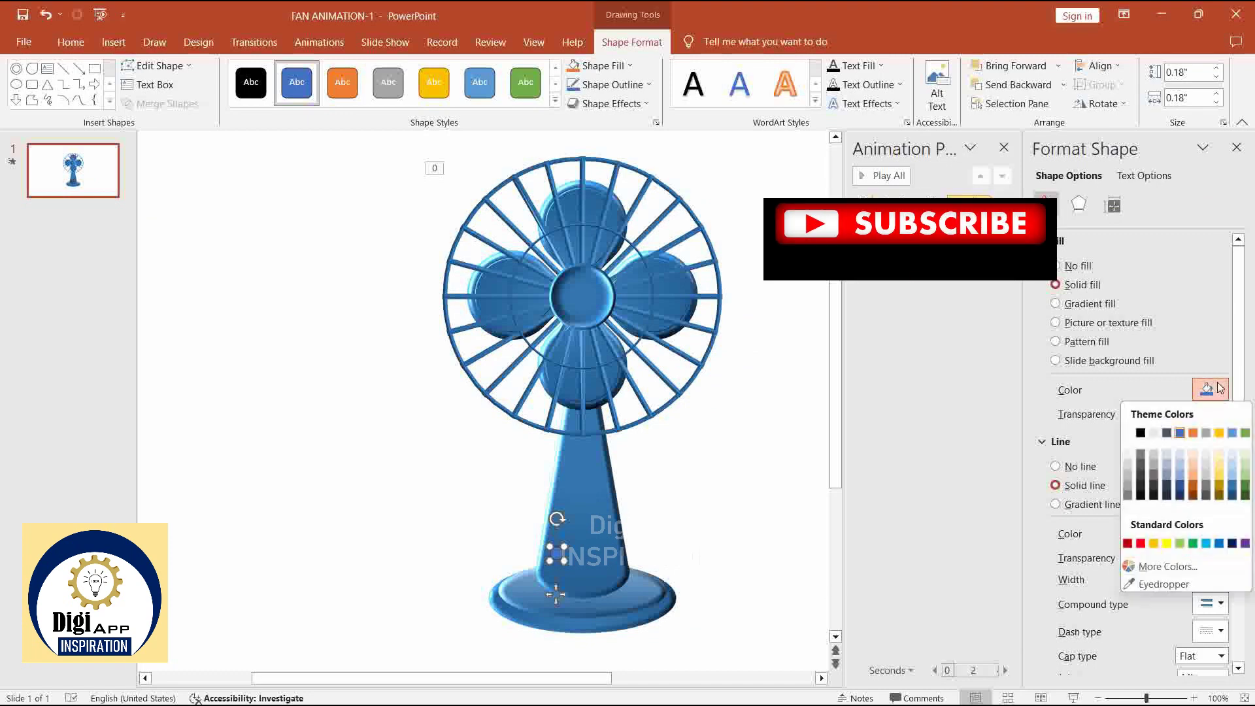
left_click(1232, 461)
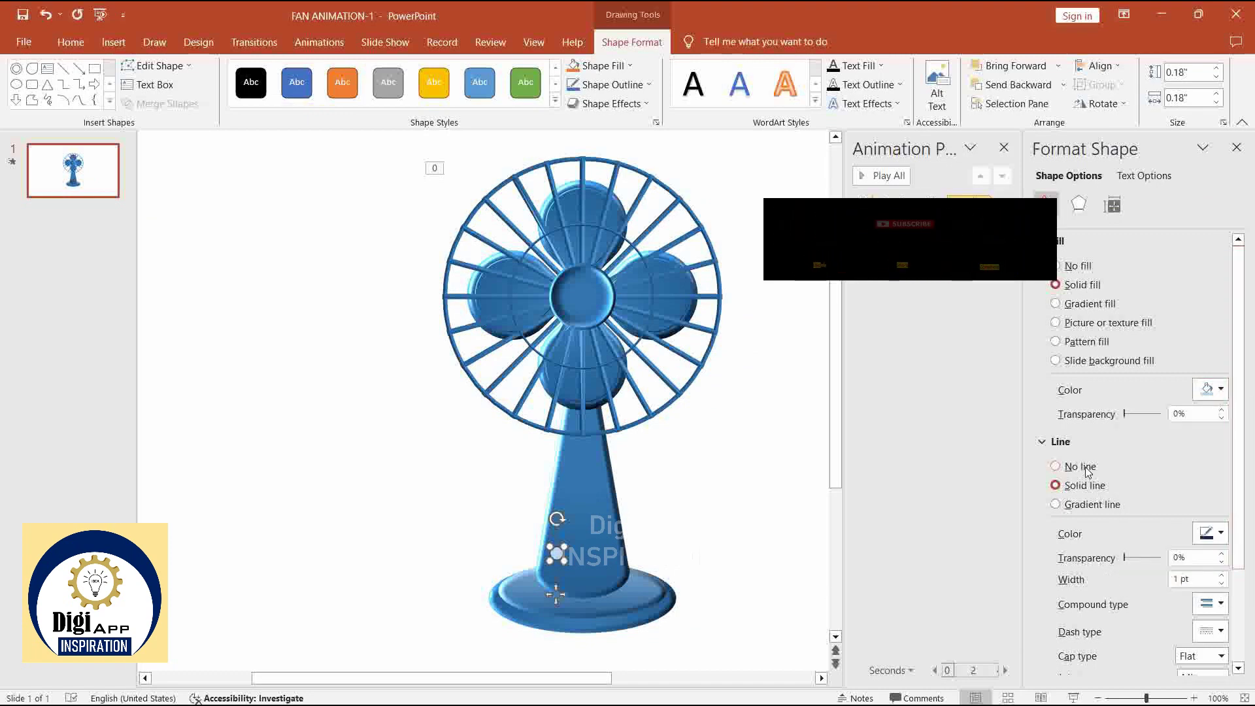
left_click(1086, 468)
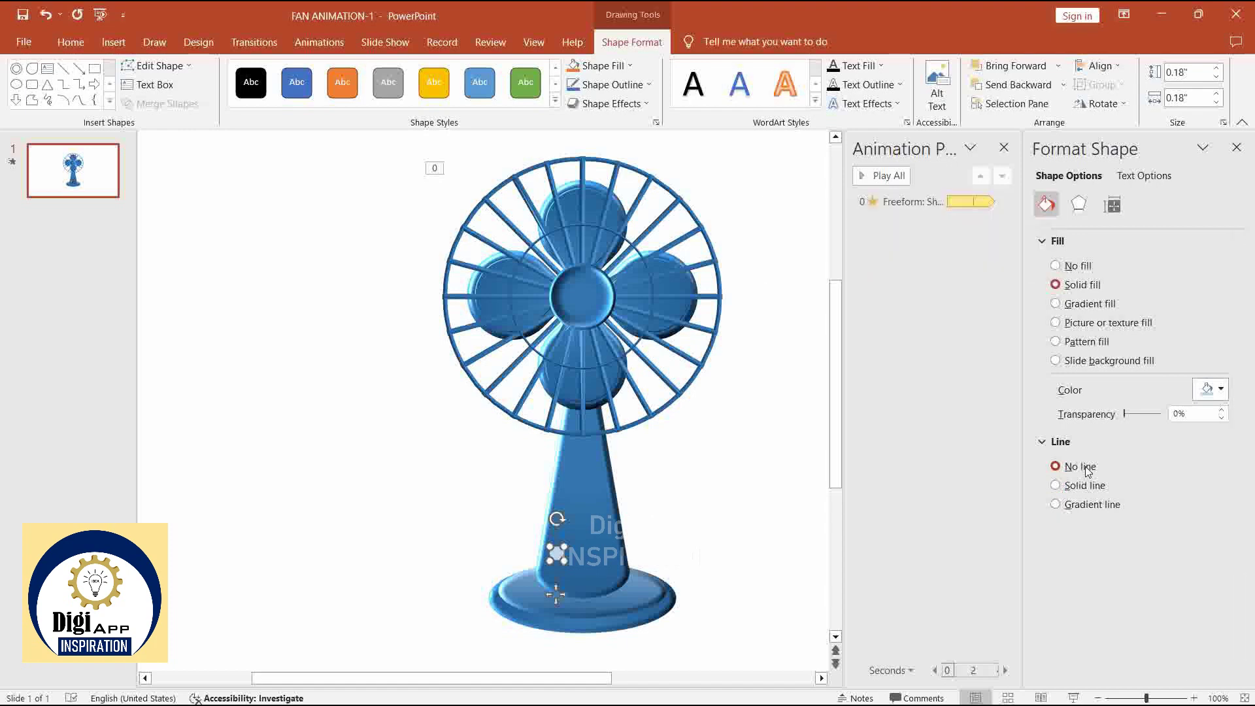
- Apply a 6 pt rounded top bevel and a special-effect material to the circle
left_click(1078, 204)
left_click(1084, 384)
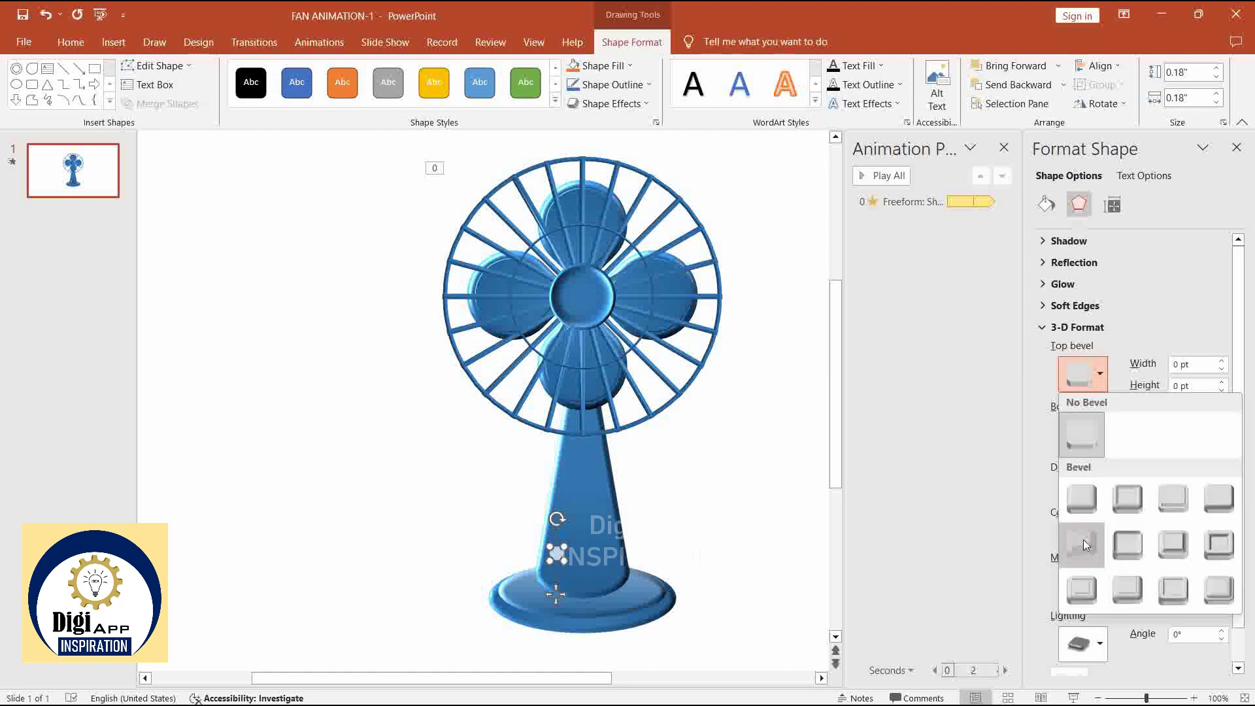
left_click(1084, 543)
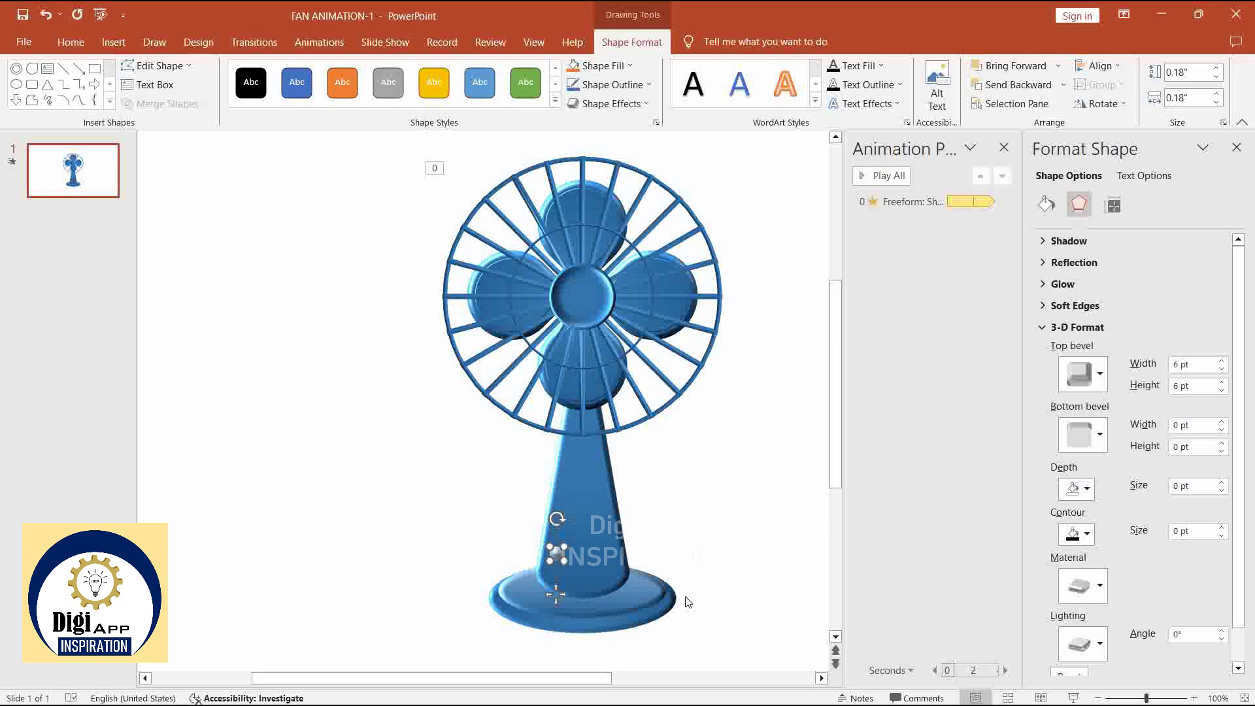
left_click(1082, 586)
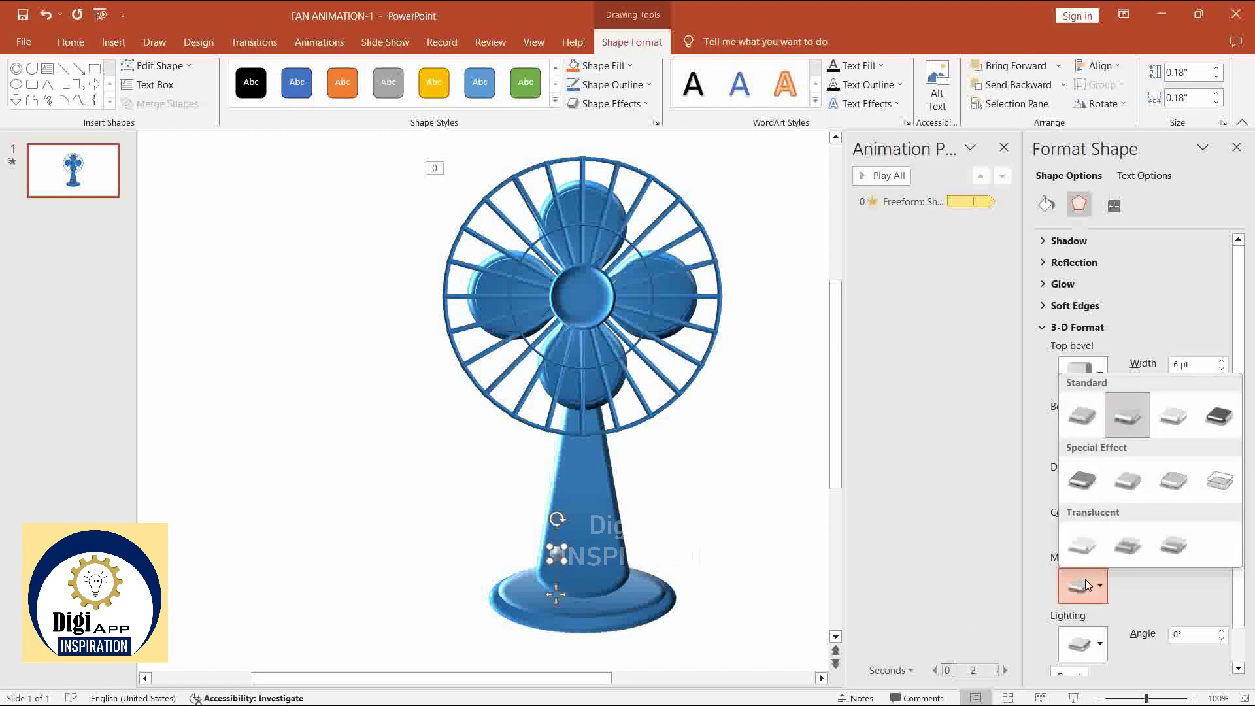
left_click(1133, 484)
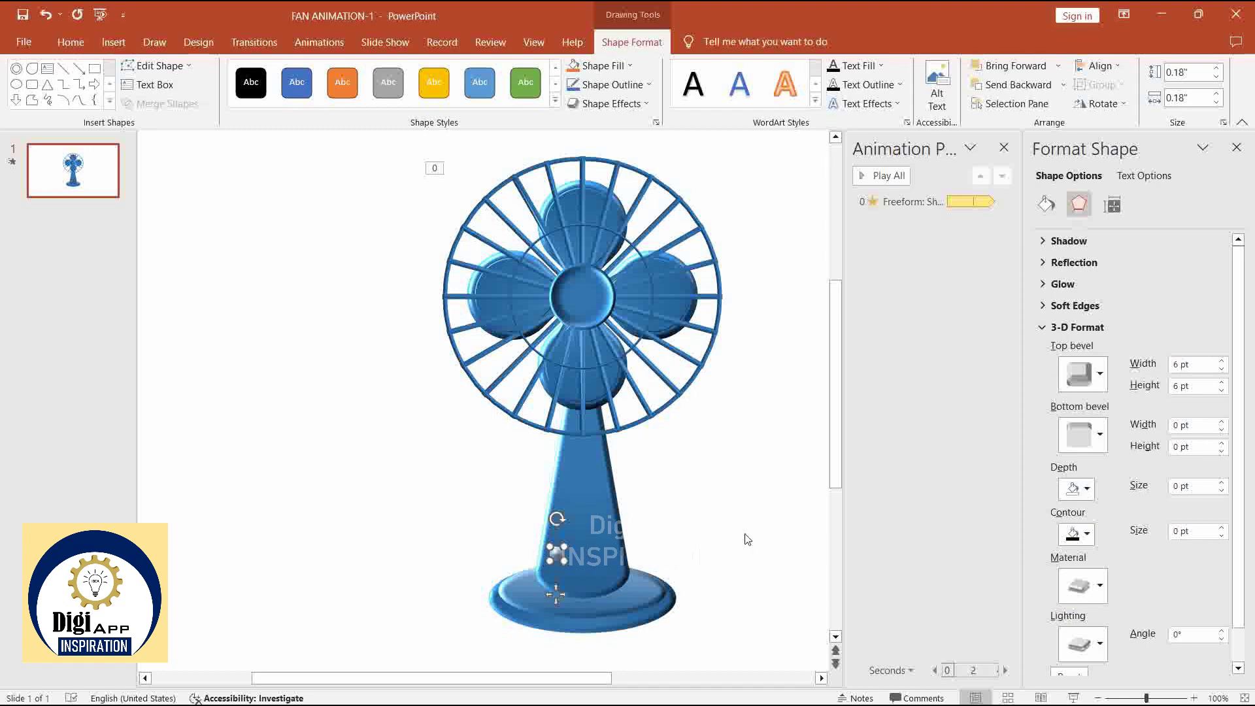
- Move the small 3-D button onto the fan's stem just above the base
left_click(1237, 149)
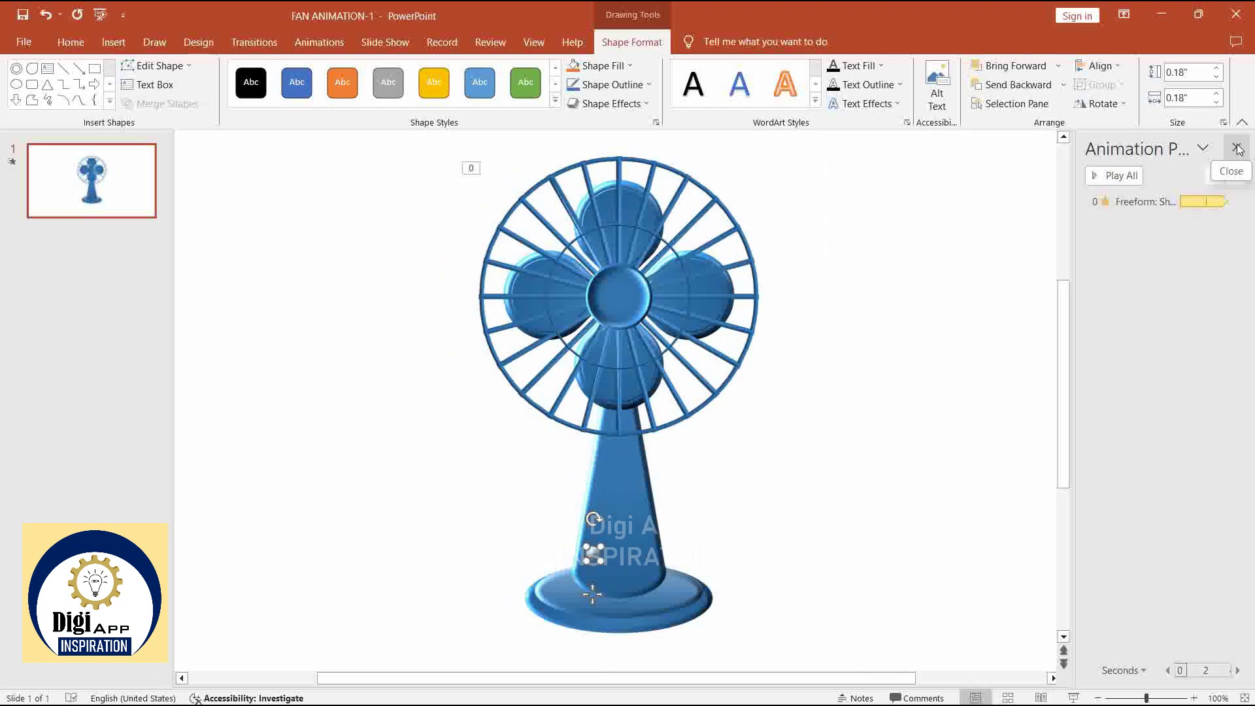
key("Right")
key("Right")
key("Down")
key("Down")
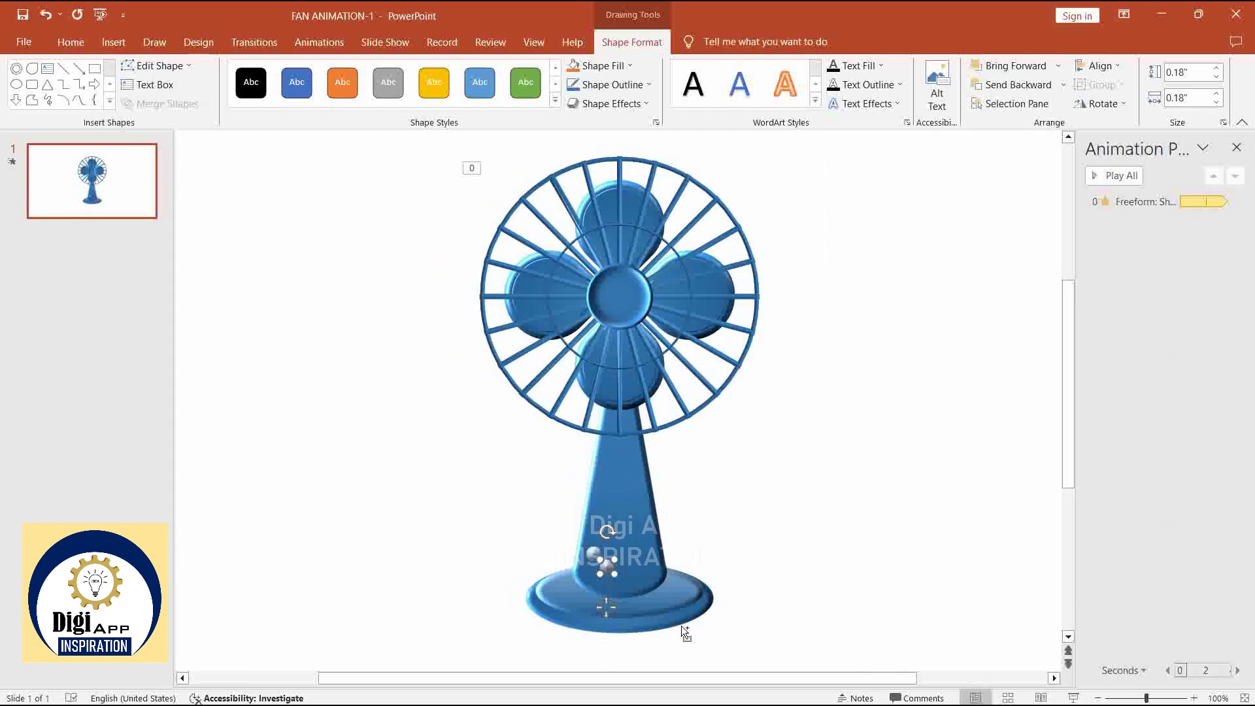
left_click_drag(606, 607, 621, 599)
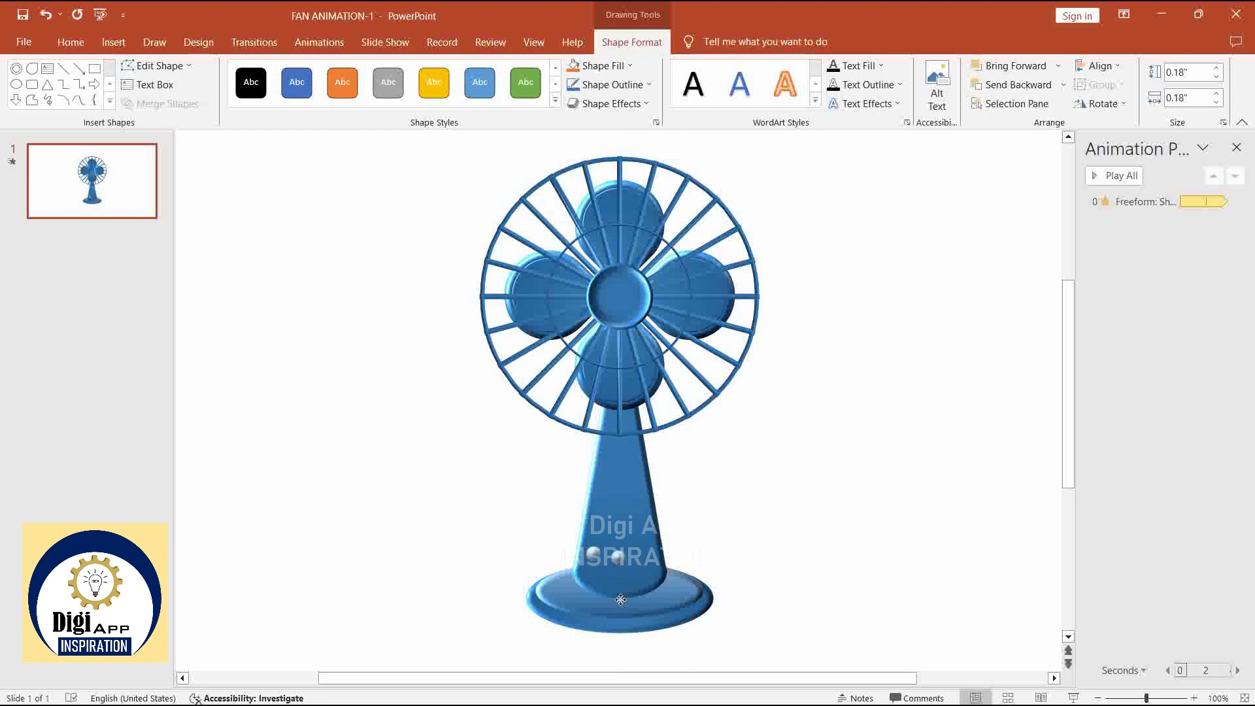
left_click(620, 596)
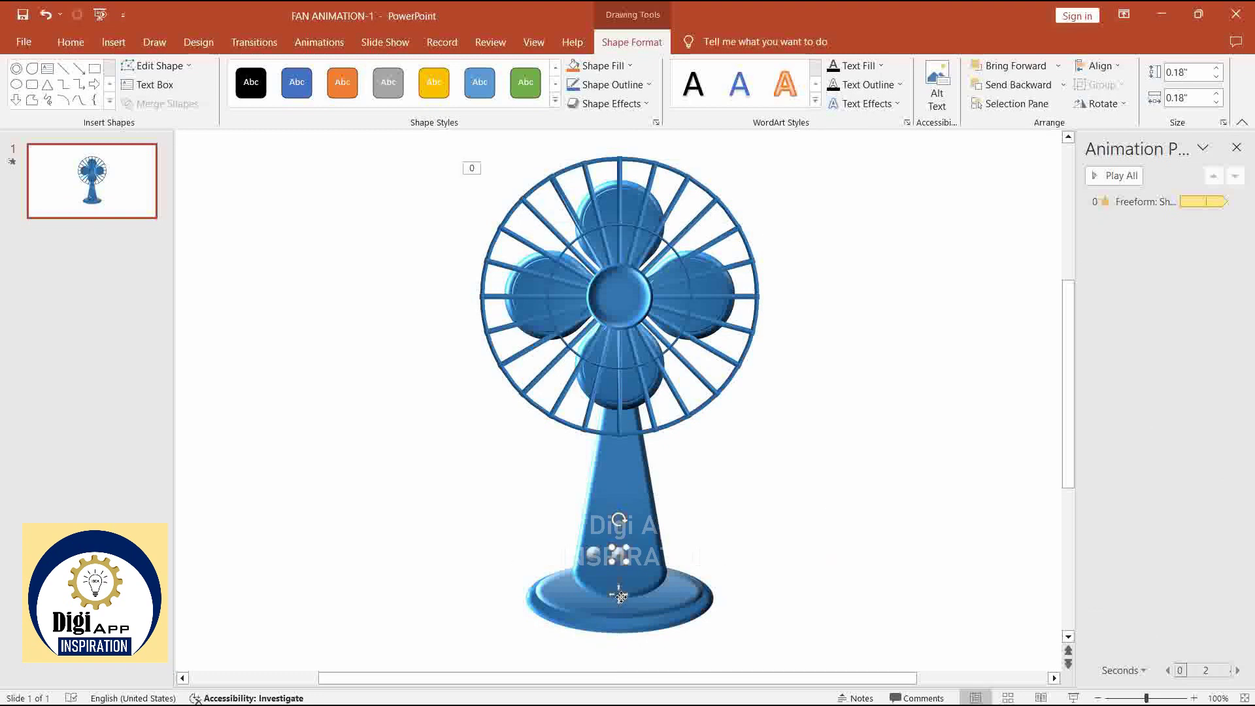
left_click_drag(620, 597, 646, 596)
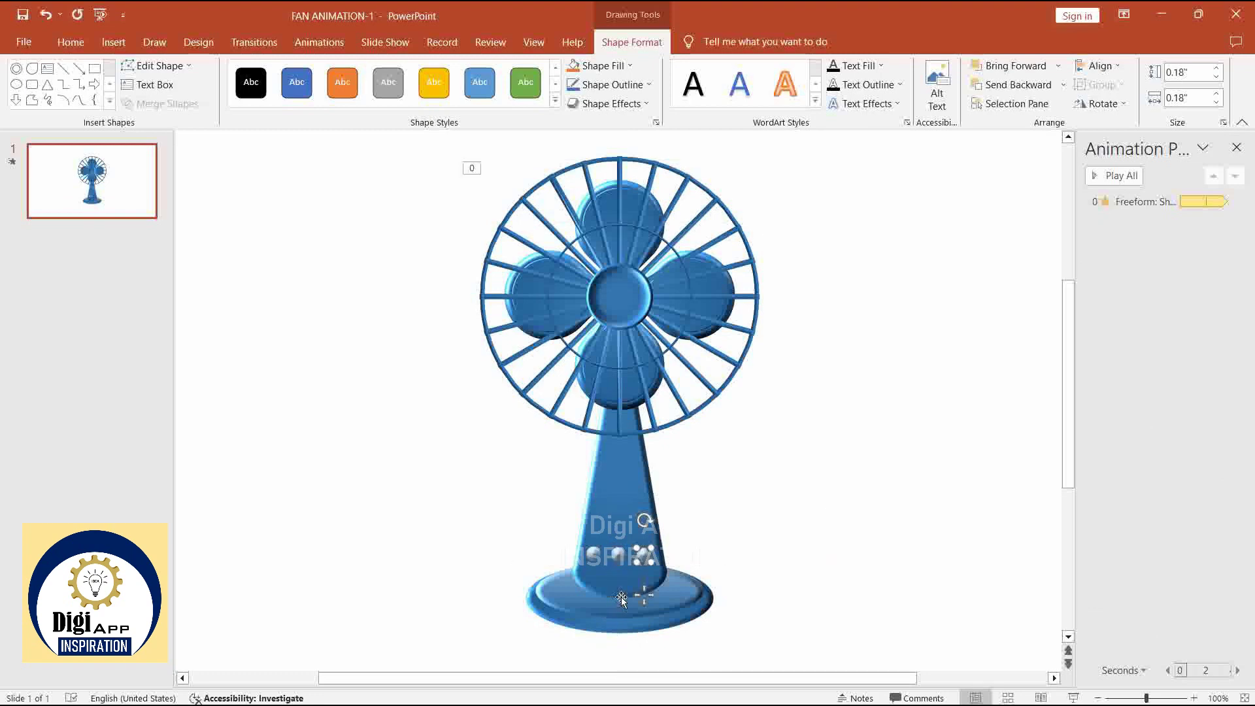
left_click(731, 545)
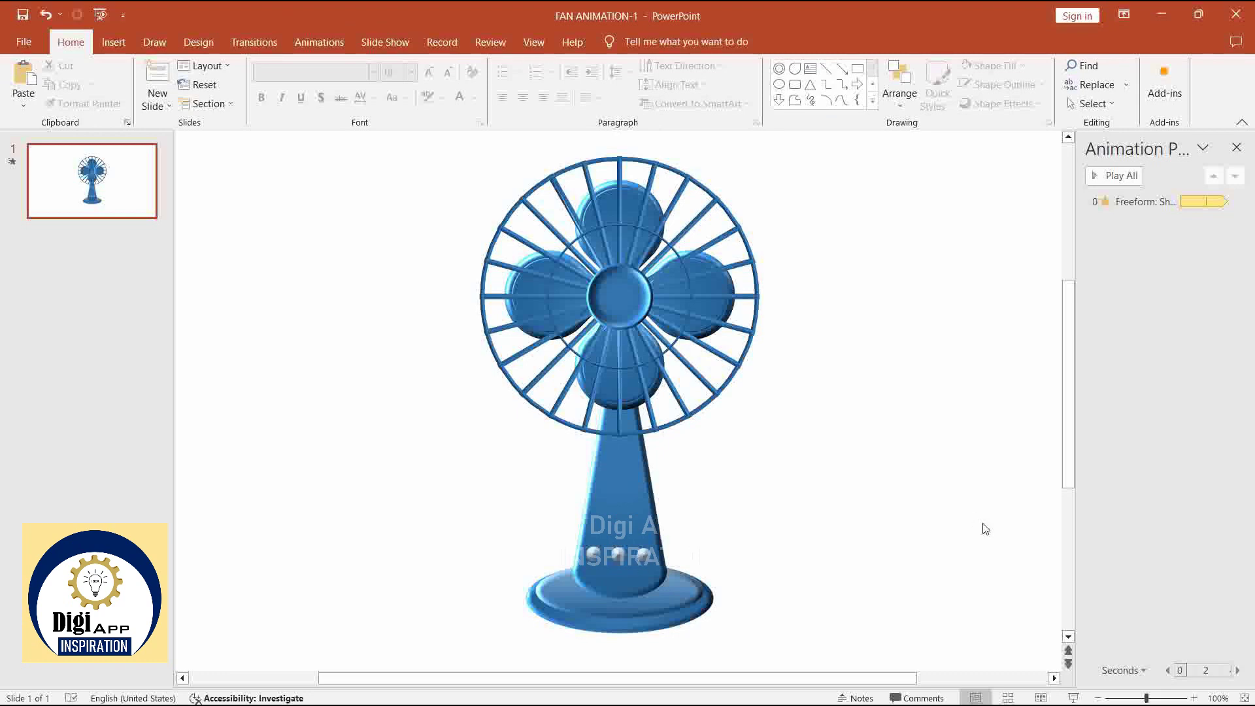
- Duplicate the fan slide twice to get three identical slides, then return to slide 1
left_click(128, 202)
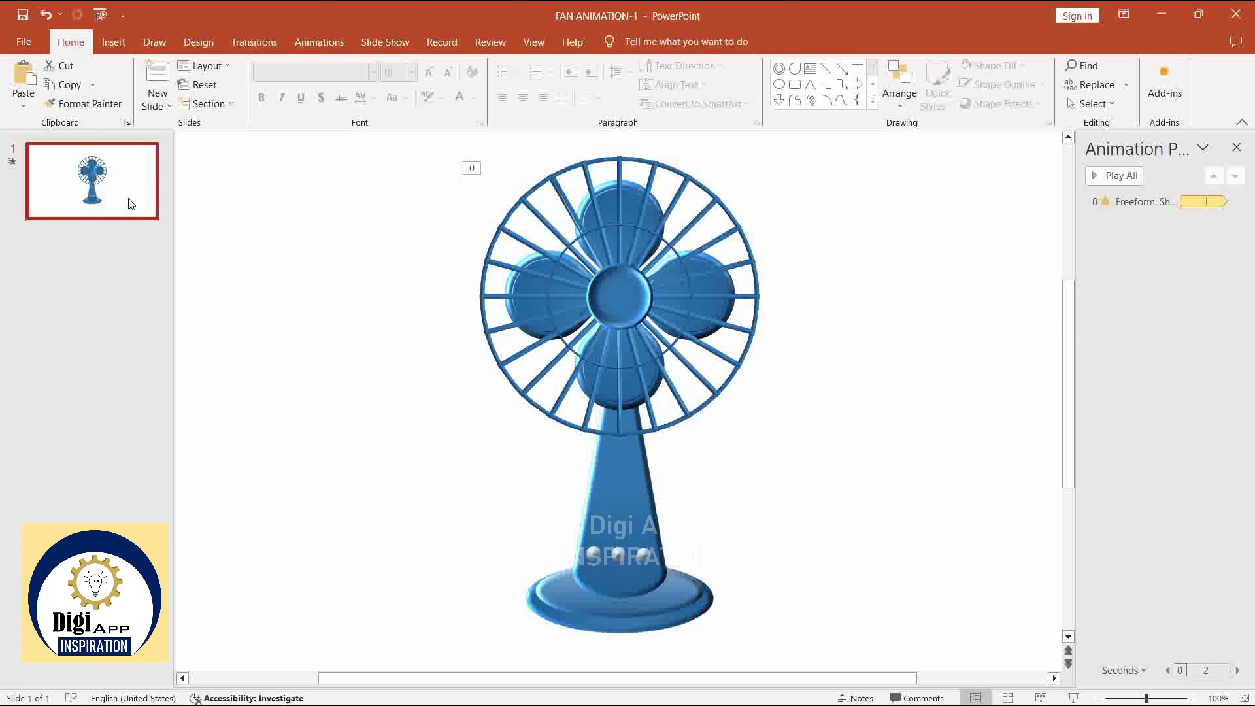
key("ctrl+d")
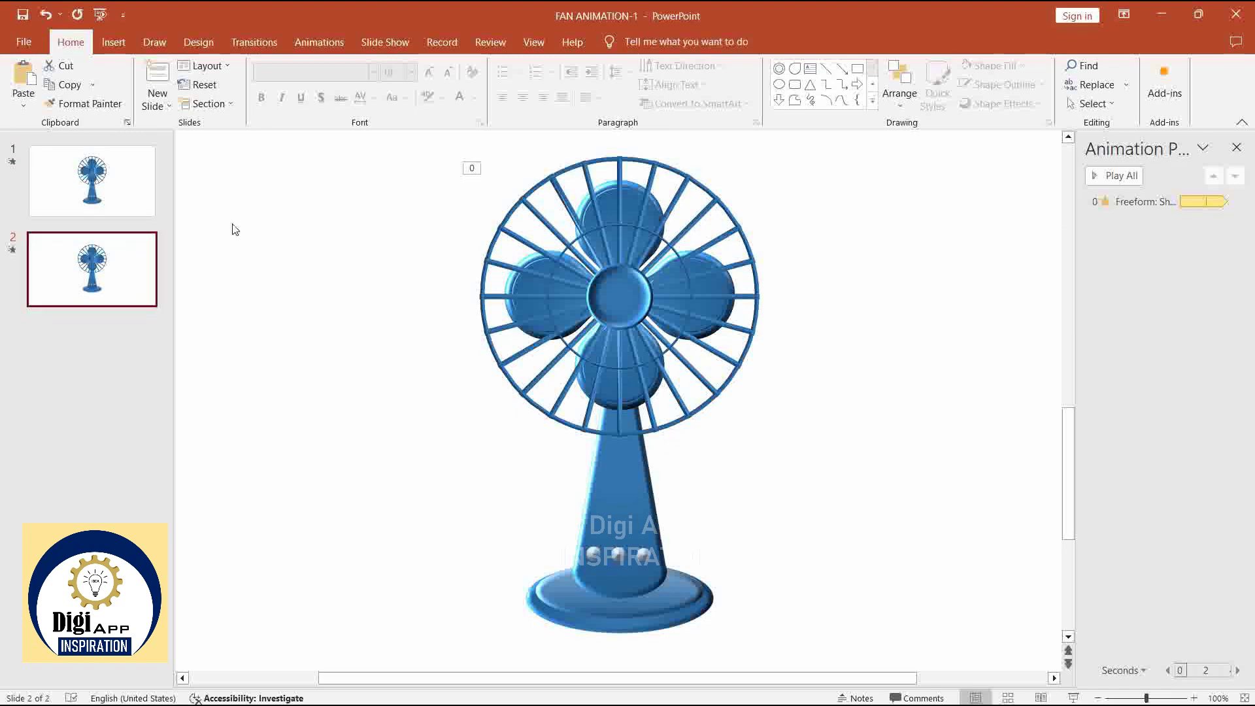
key("ctrl+d")
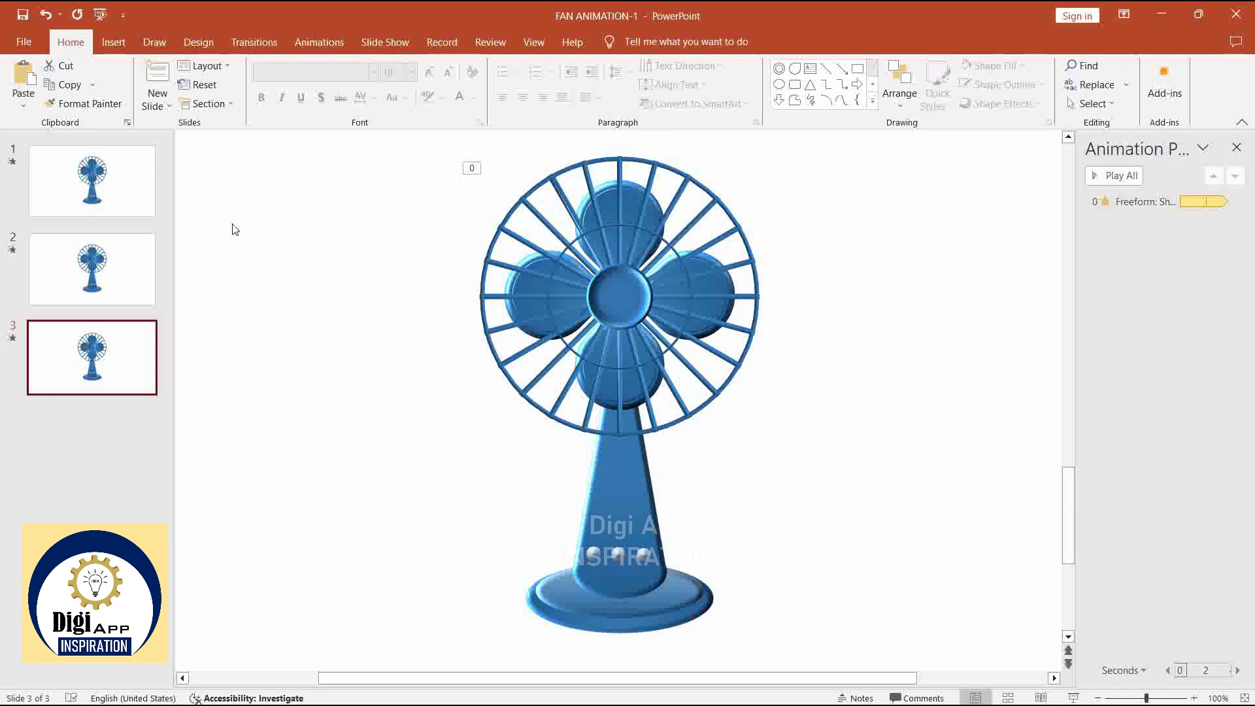
left_click(119, 183)
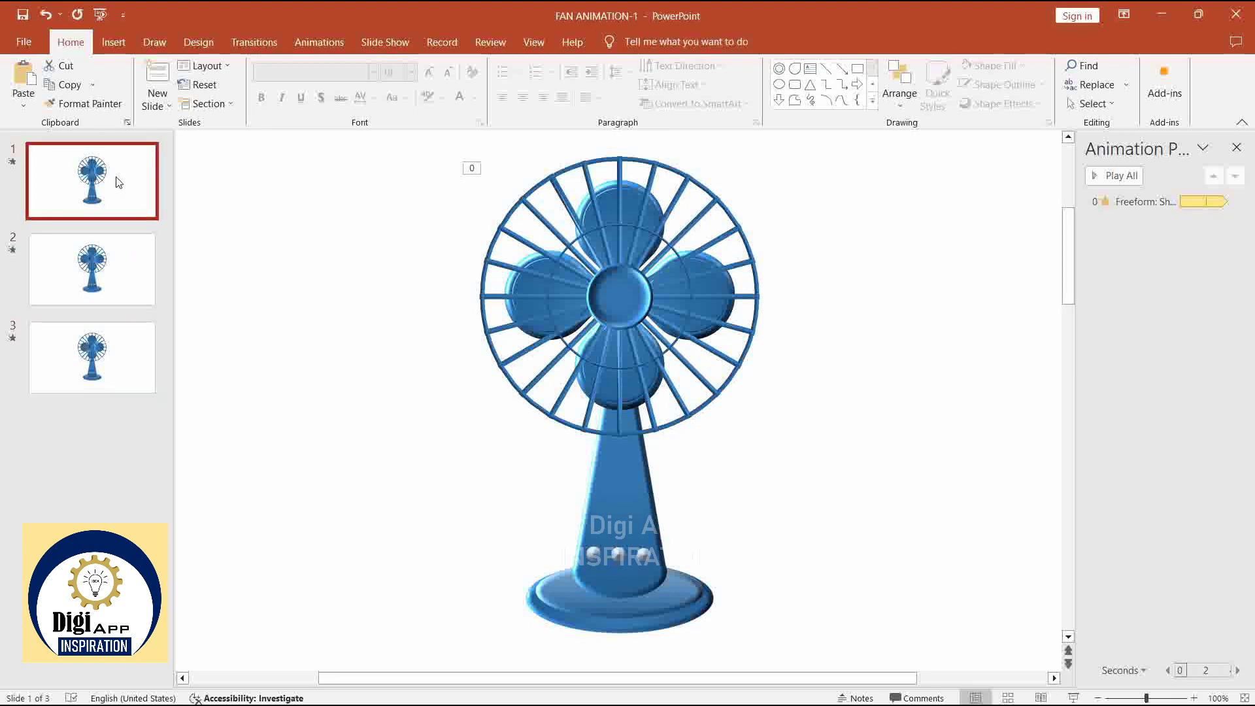
- Delete the fan's freeform spin animation from slide 1, then move to slide 2
left_click(1148, 204)
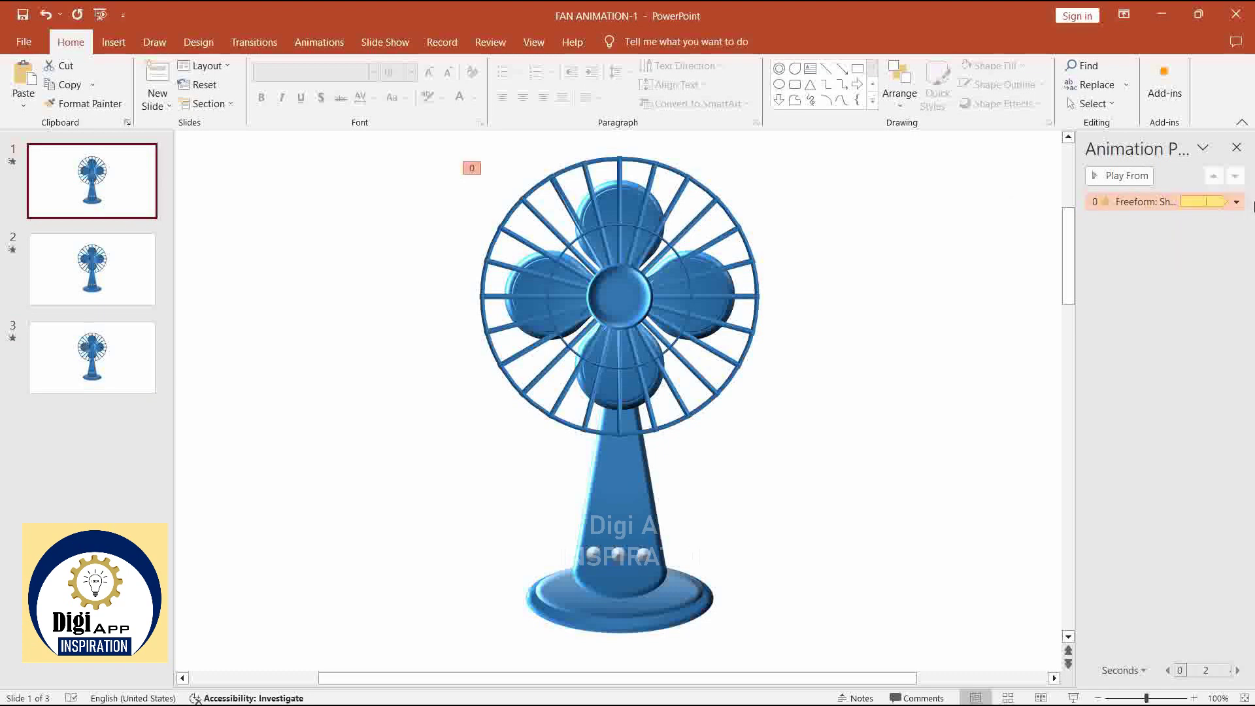
left_click(1237, 204)
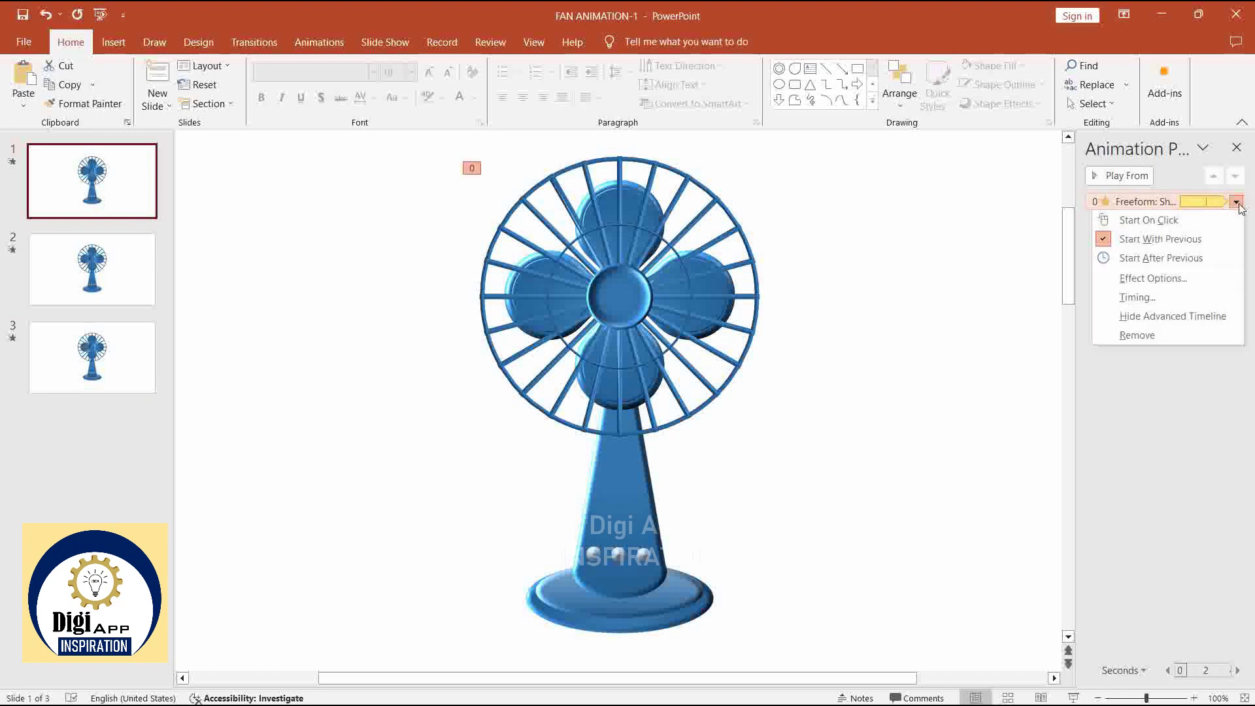
left_click(1174, 342)
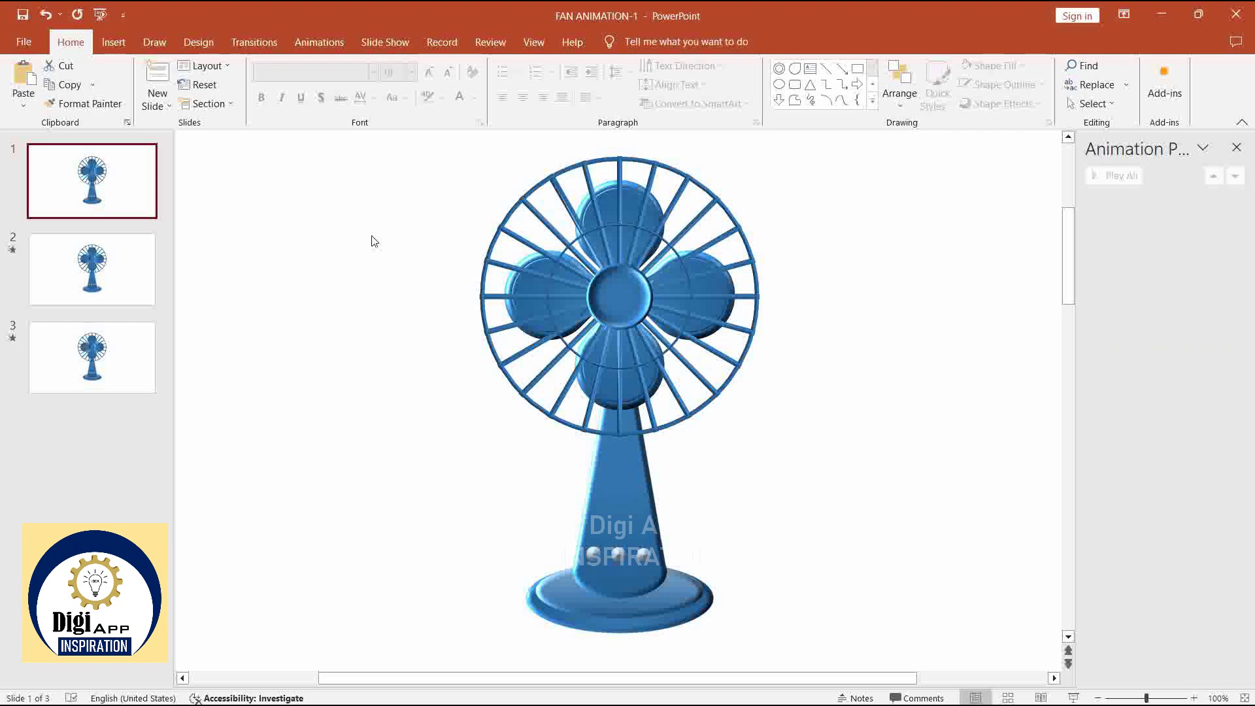
left_click(131, 269)
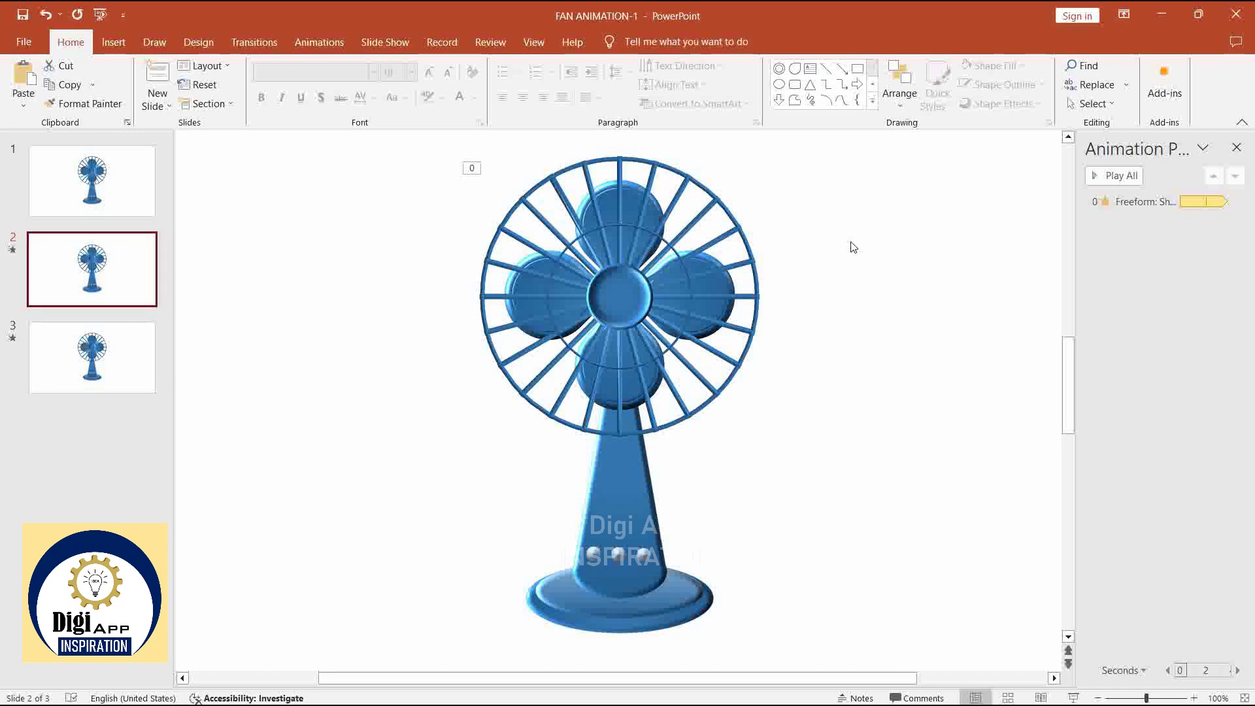
- Preview slide 2's spin, then cut slide 3's spin duration from 02.00 to 00.75 seconds
left_click(1125, 180)
left_click(135, 362)
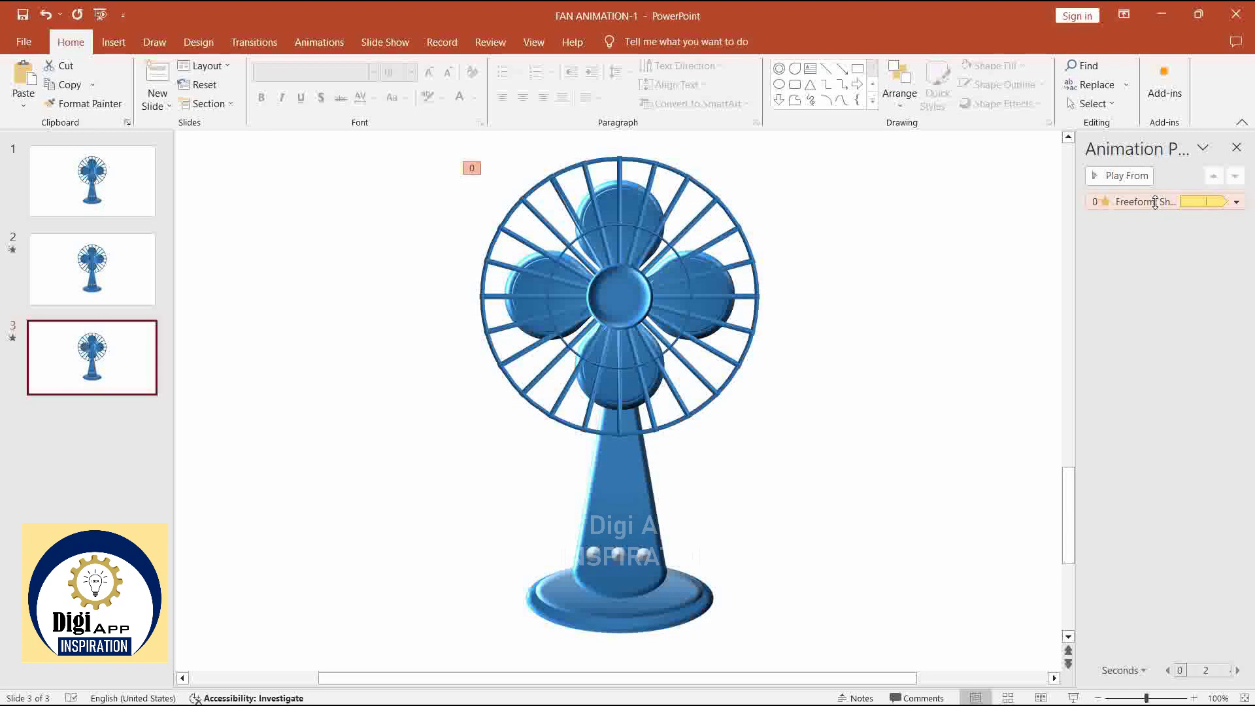
left_click(1154, 202)
left_click(314, 43)
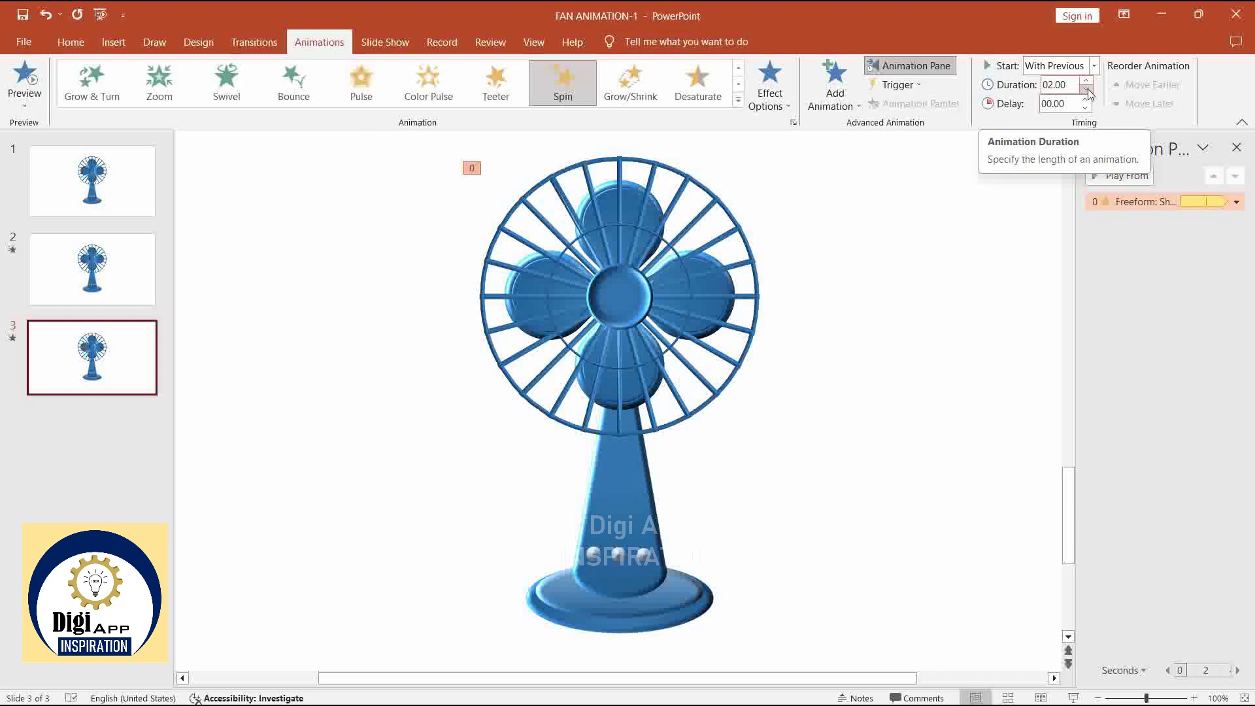
left_click(1086, 89)
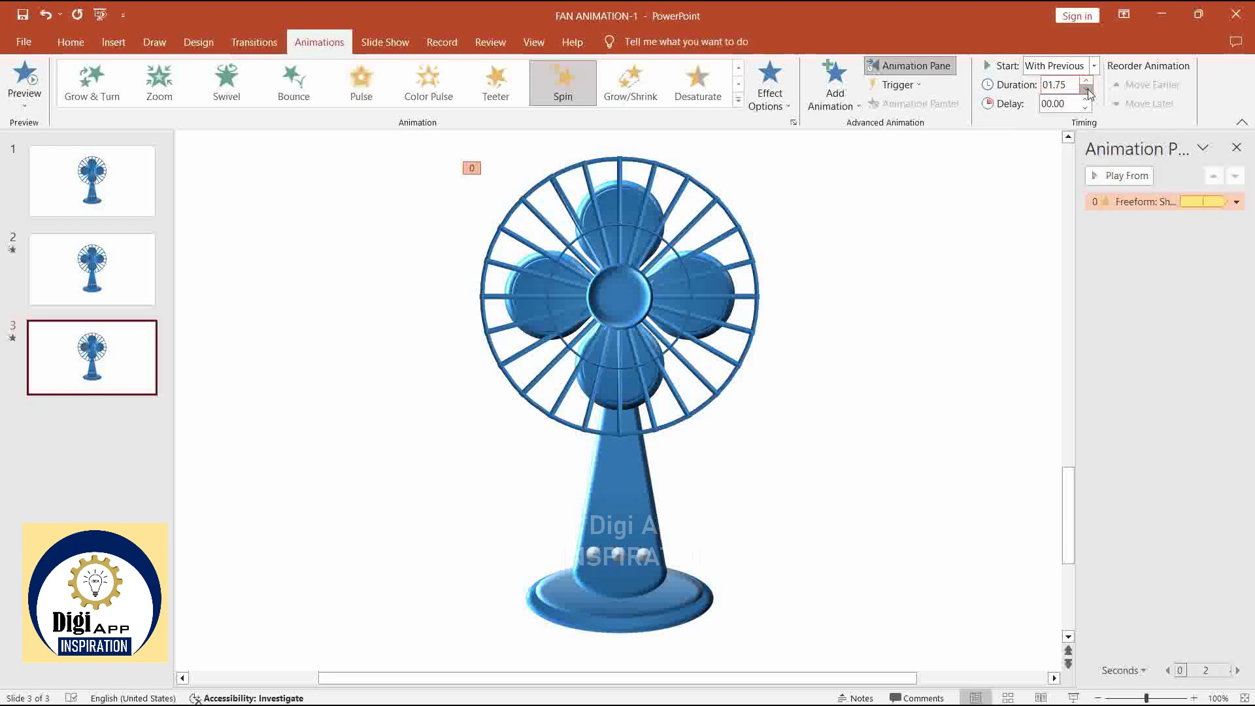
left_click(1086, 89)
left_click(1086, 90)
left_click(1086, 89)
left_click(1088, 91)
left_click(1086, 90)
- Check the fan on slides 1, 2 and 3 in turn
left_click(1045, 149)
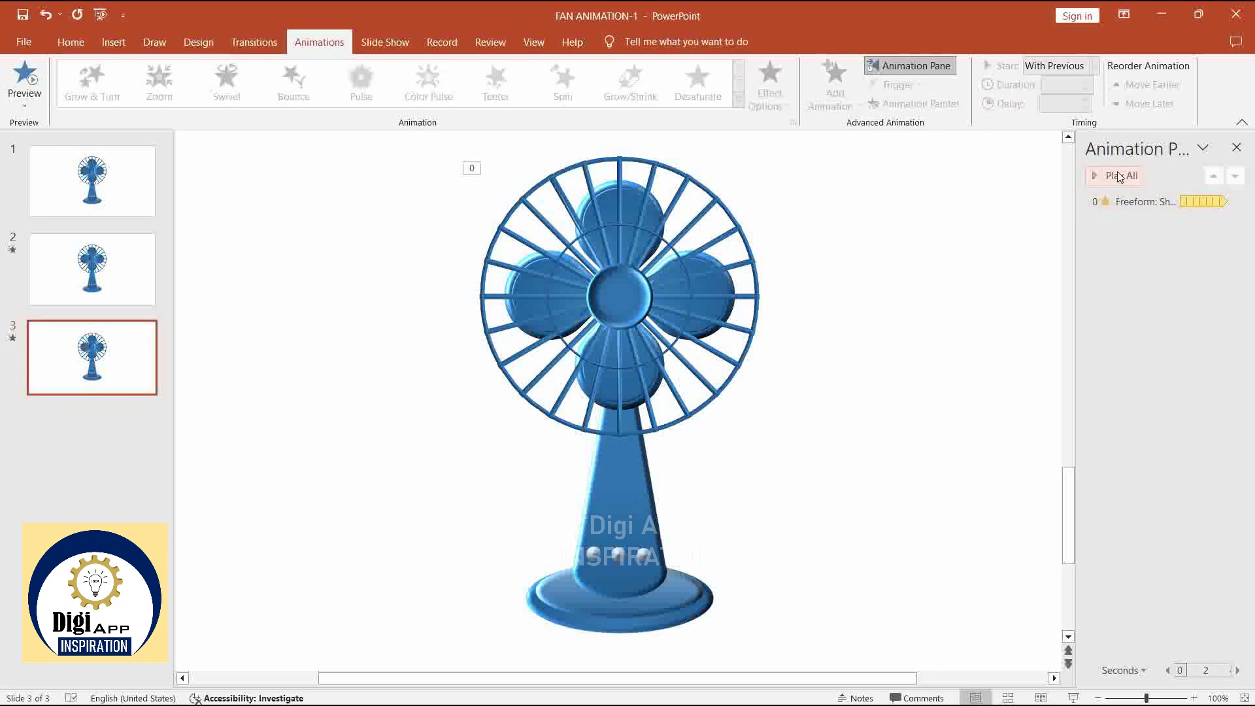
left_click(126, 173)
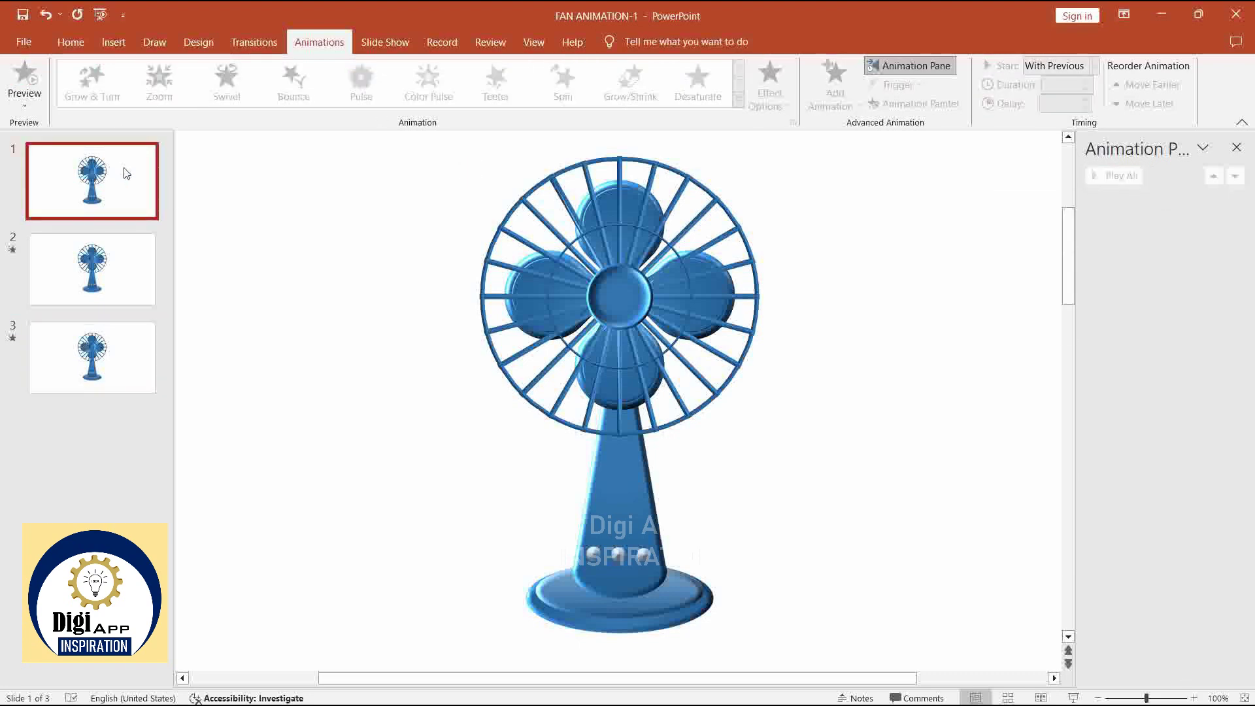
left_click(53, 275)
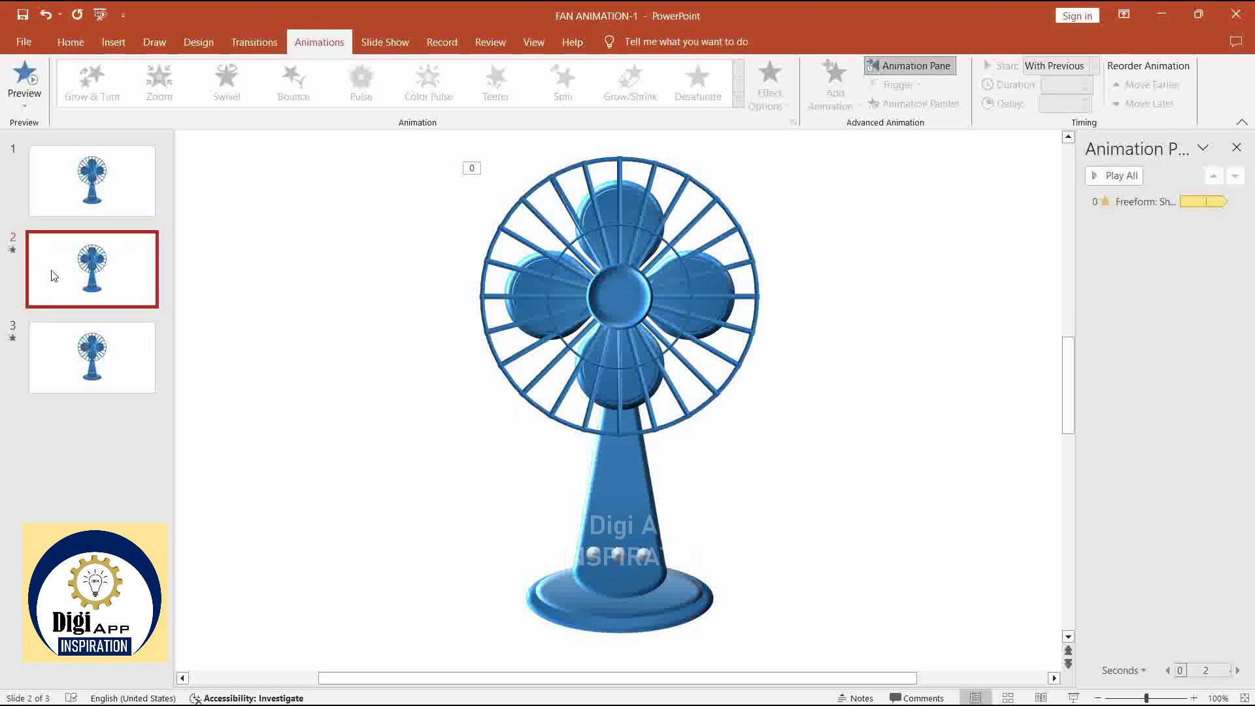
left_click(58, 347)
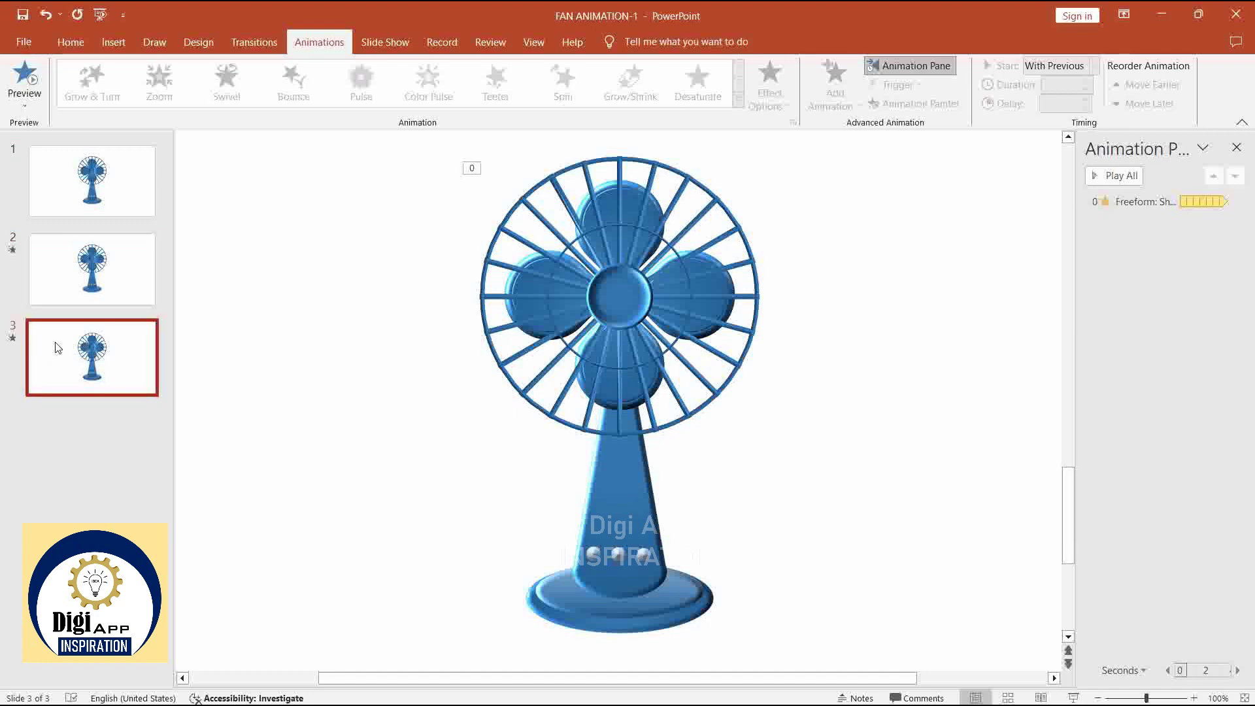
- On slide 1, select the left knob on the fan base and zoom in on the three knobs
left_click(152, 195)
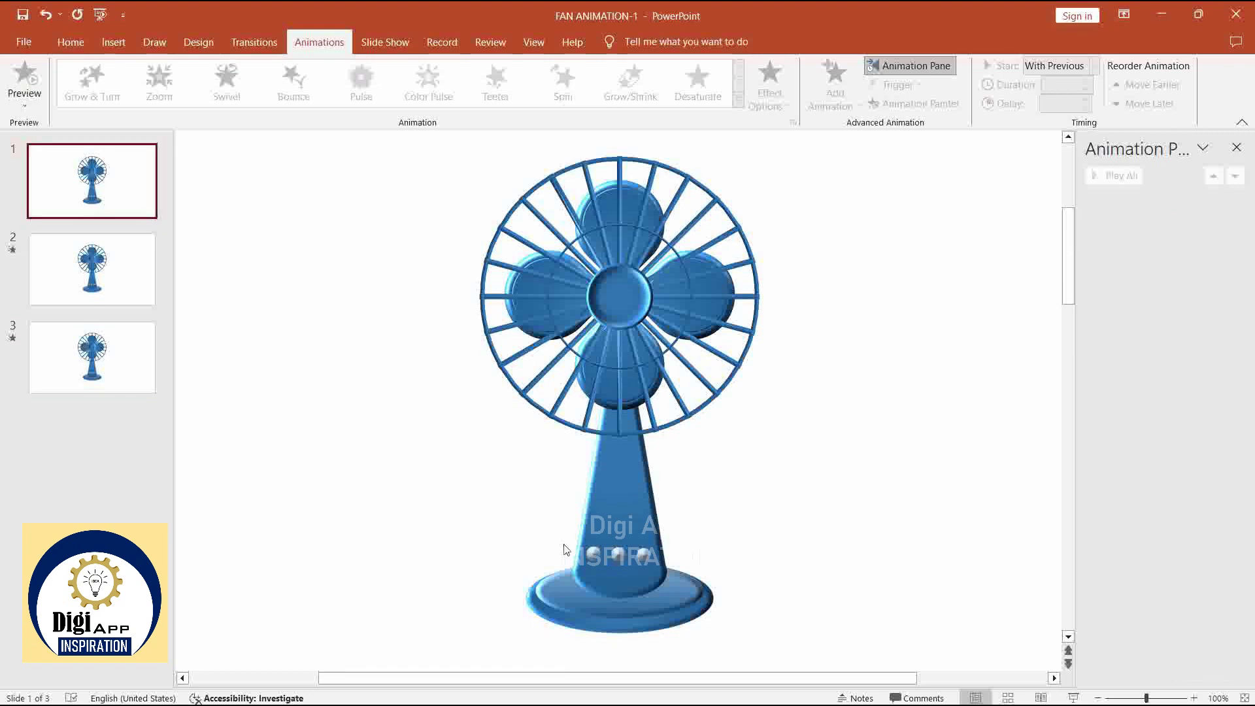
left_click(592, 556)
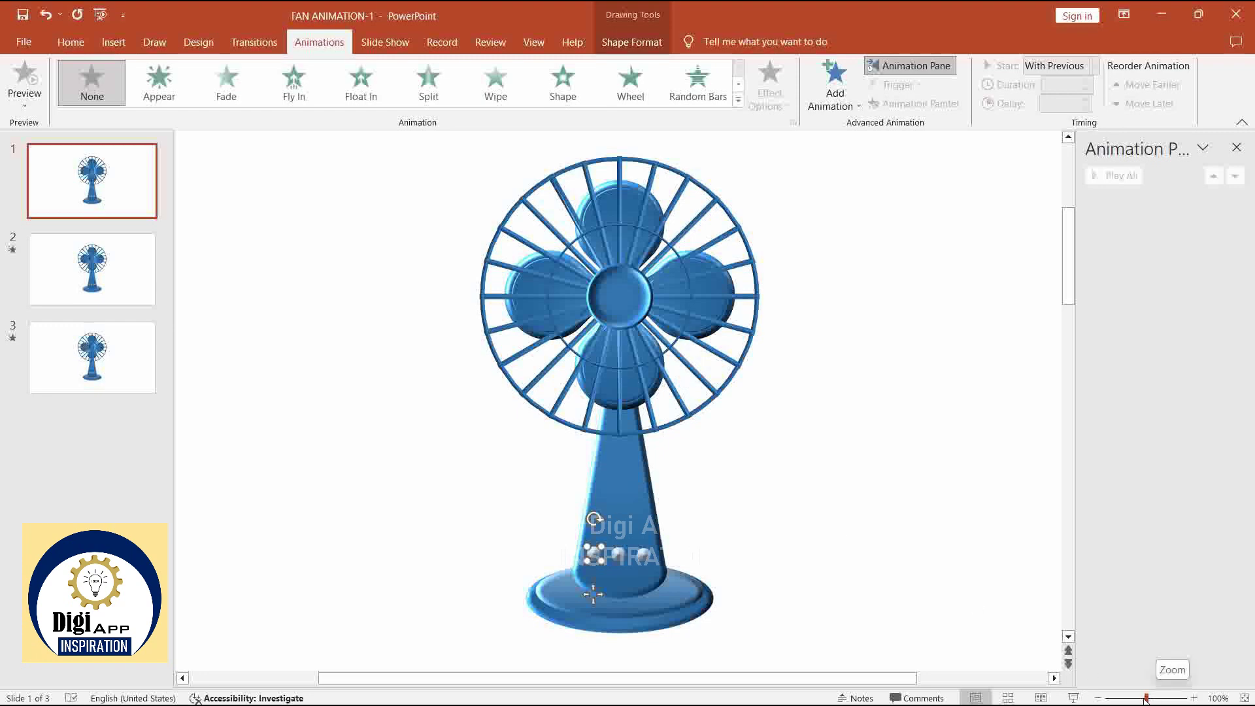
left_click_drag(1146, 698, 1159, 696)
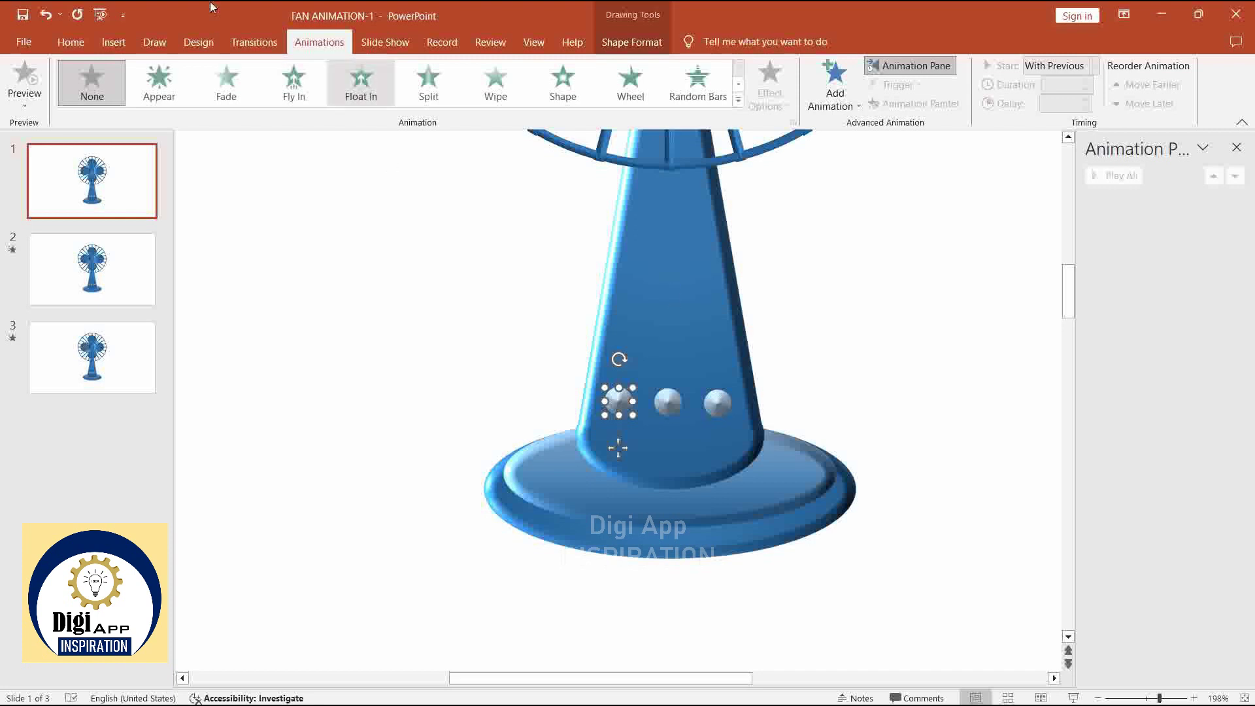
- Hyperlink slide 1's left knob to Slide 2 as a place in this document
left_click(115, 43)
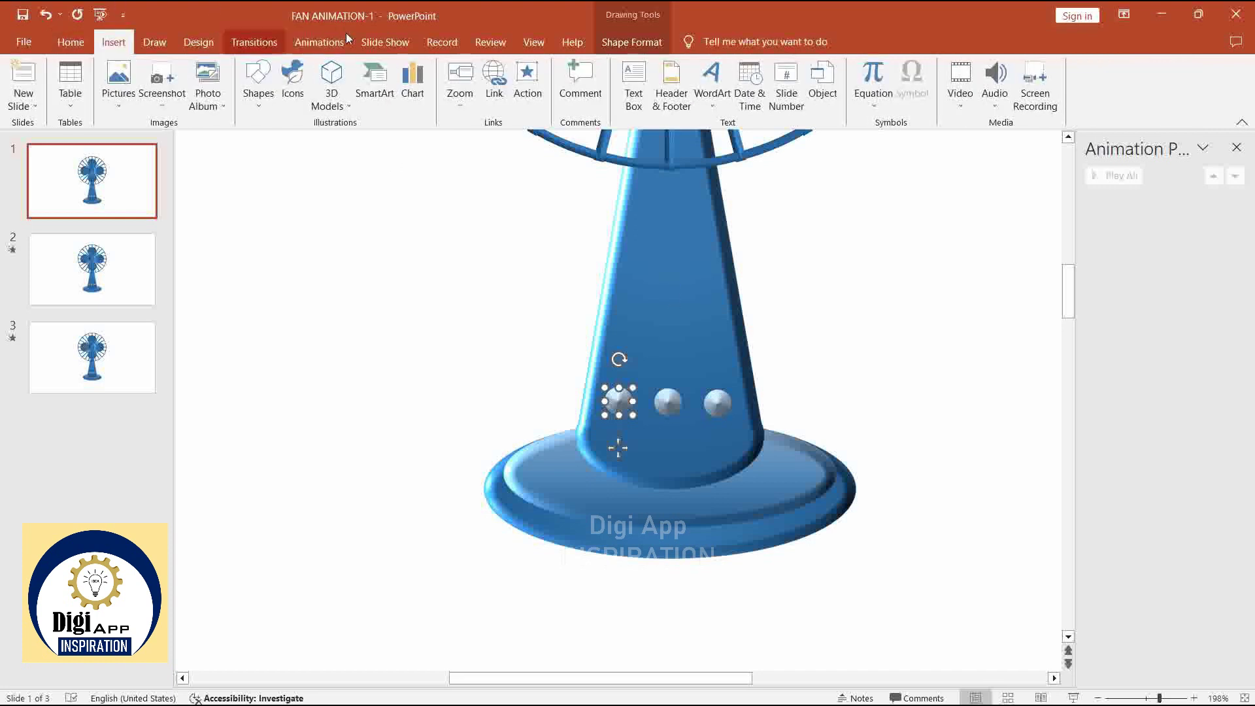
left_click(493, 92)
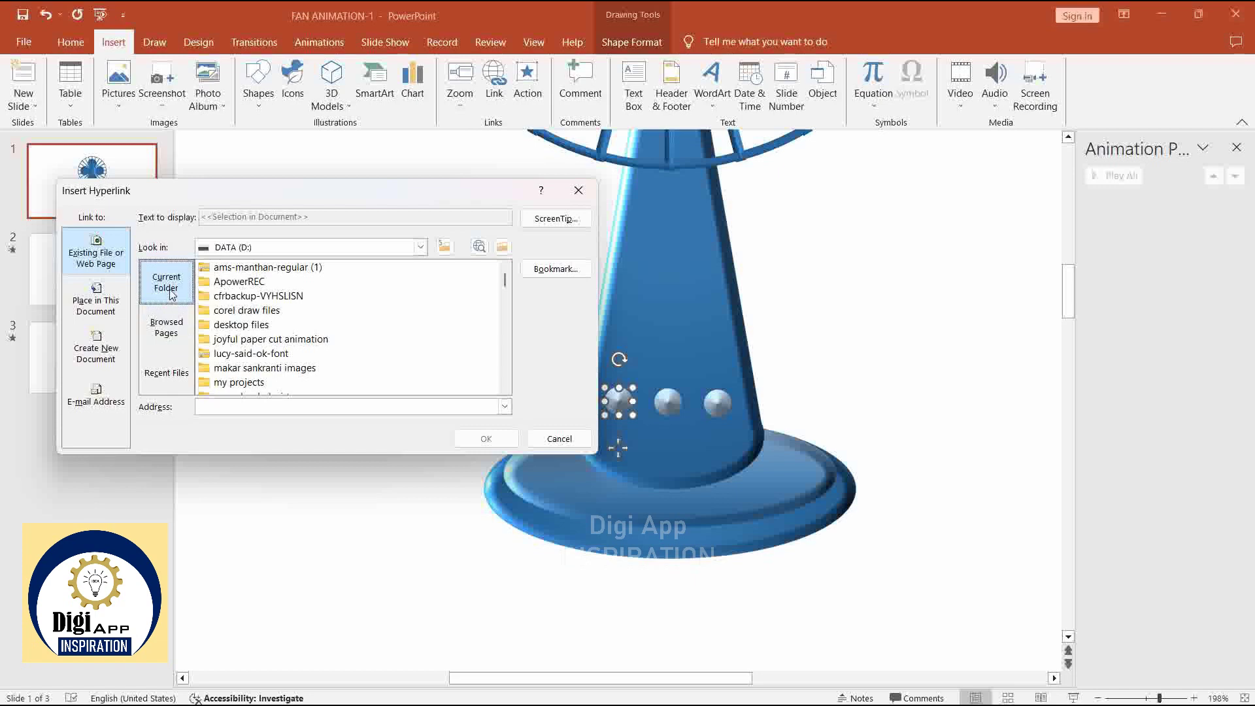
left_click(105, 306)
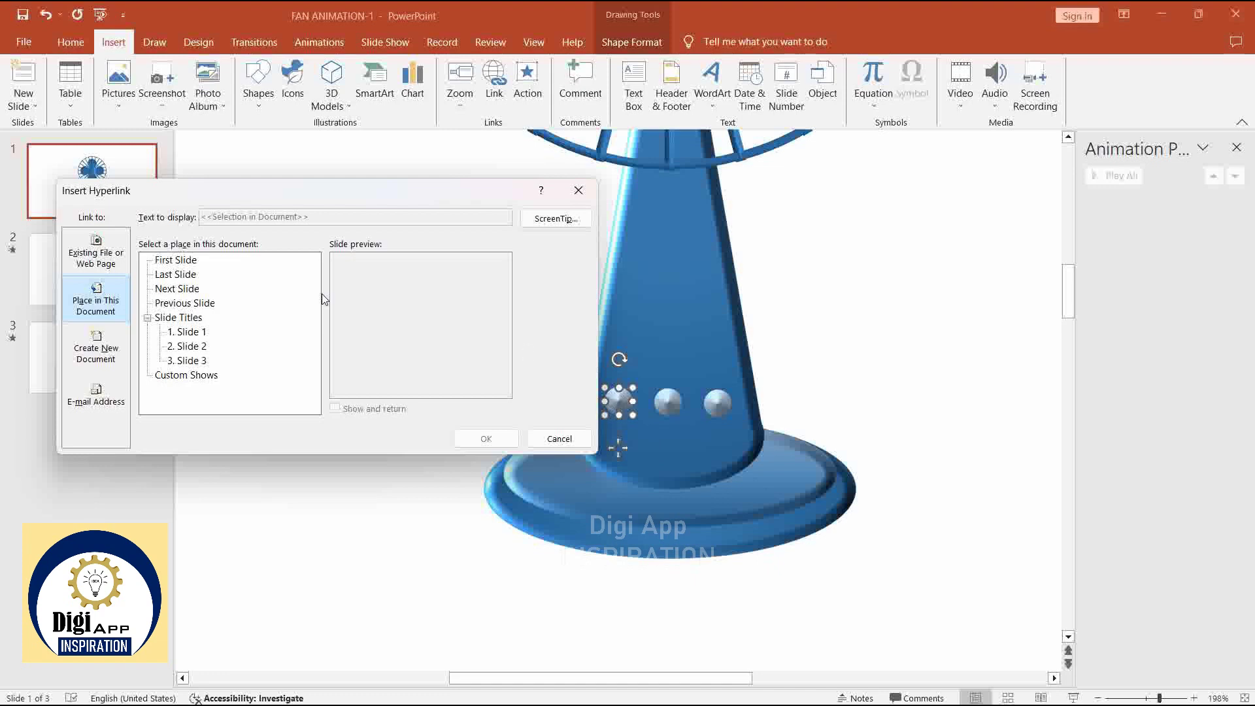
left_click(201, 348)
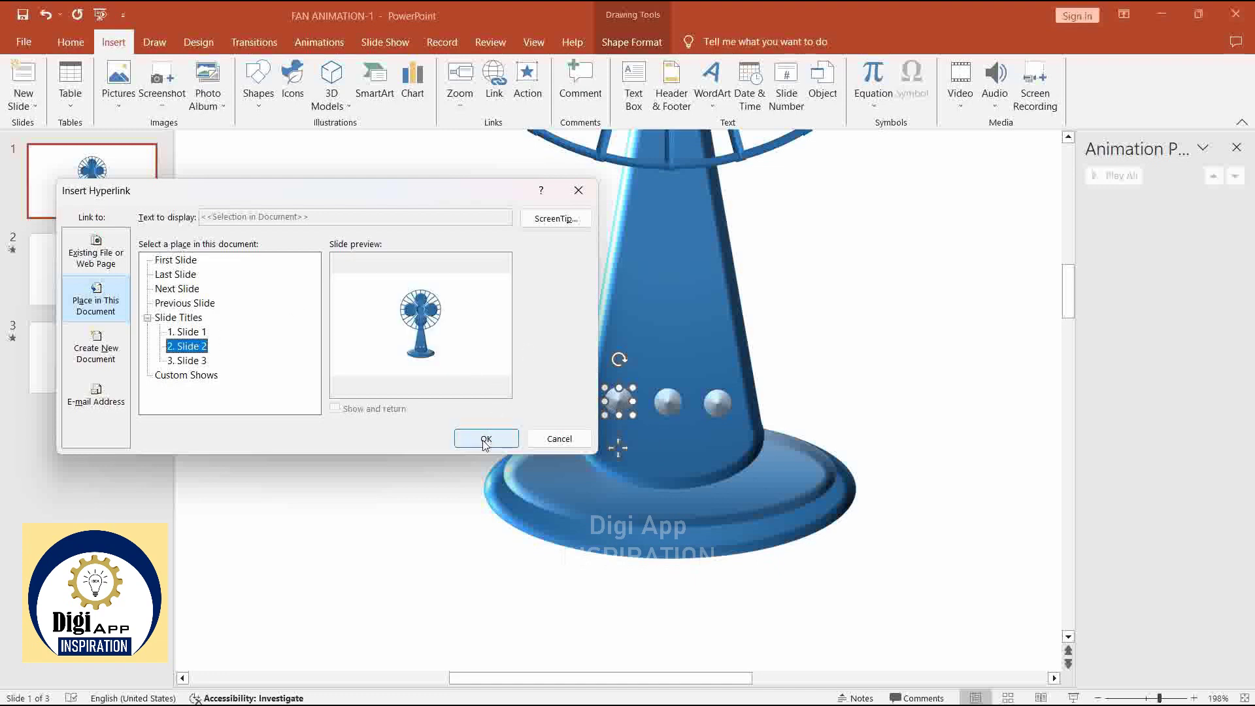
left_click(486, 439)
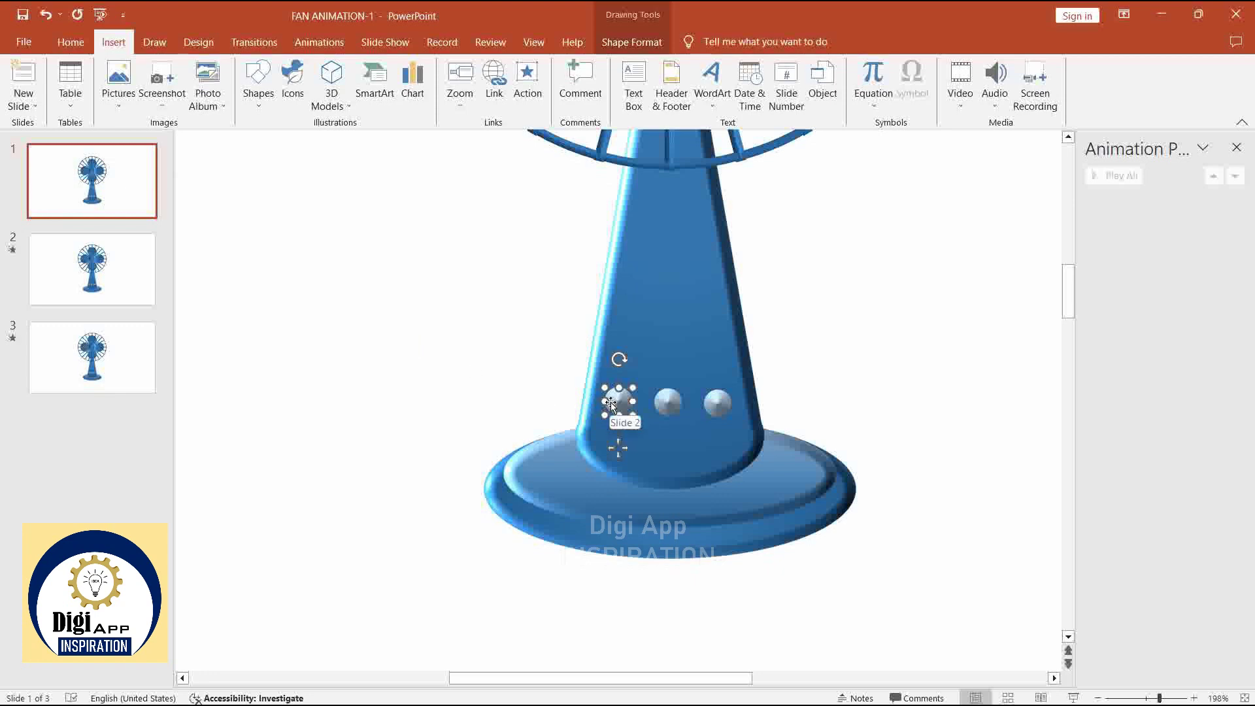
- Hyperlink the middle knob on slide 1's fan base to Slide 3
left_click(676, 404)
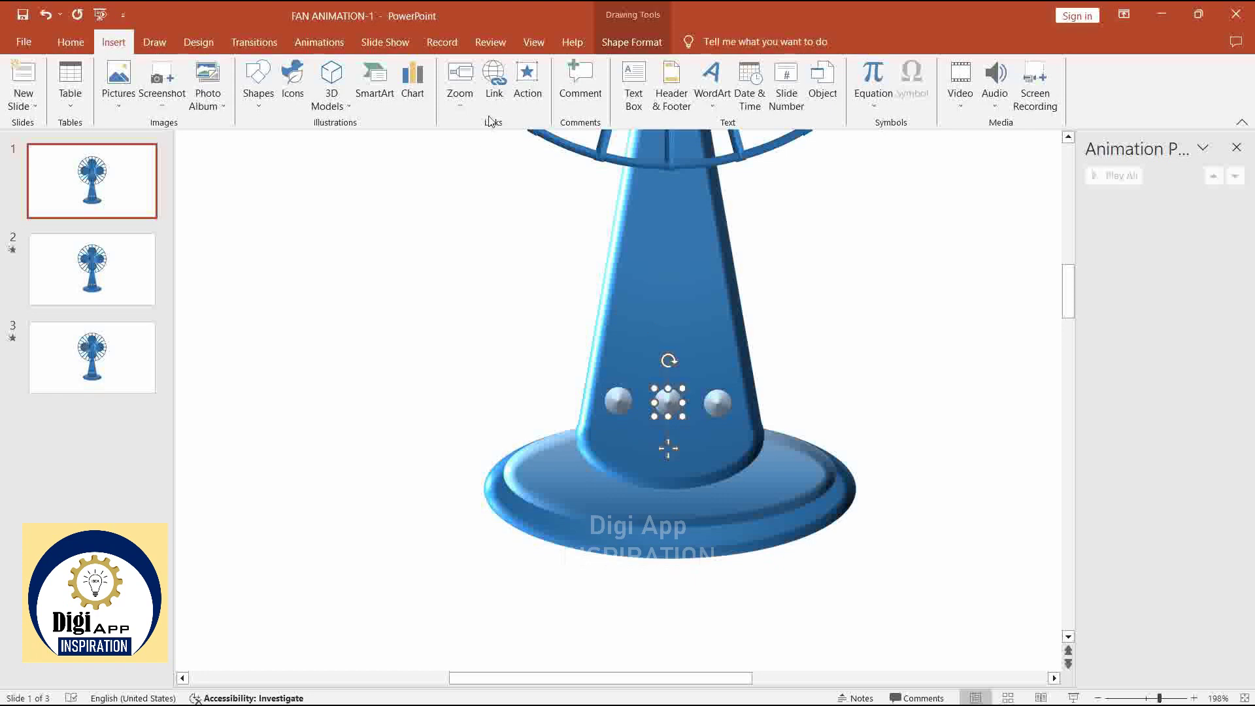
left_click(494, 85)
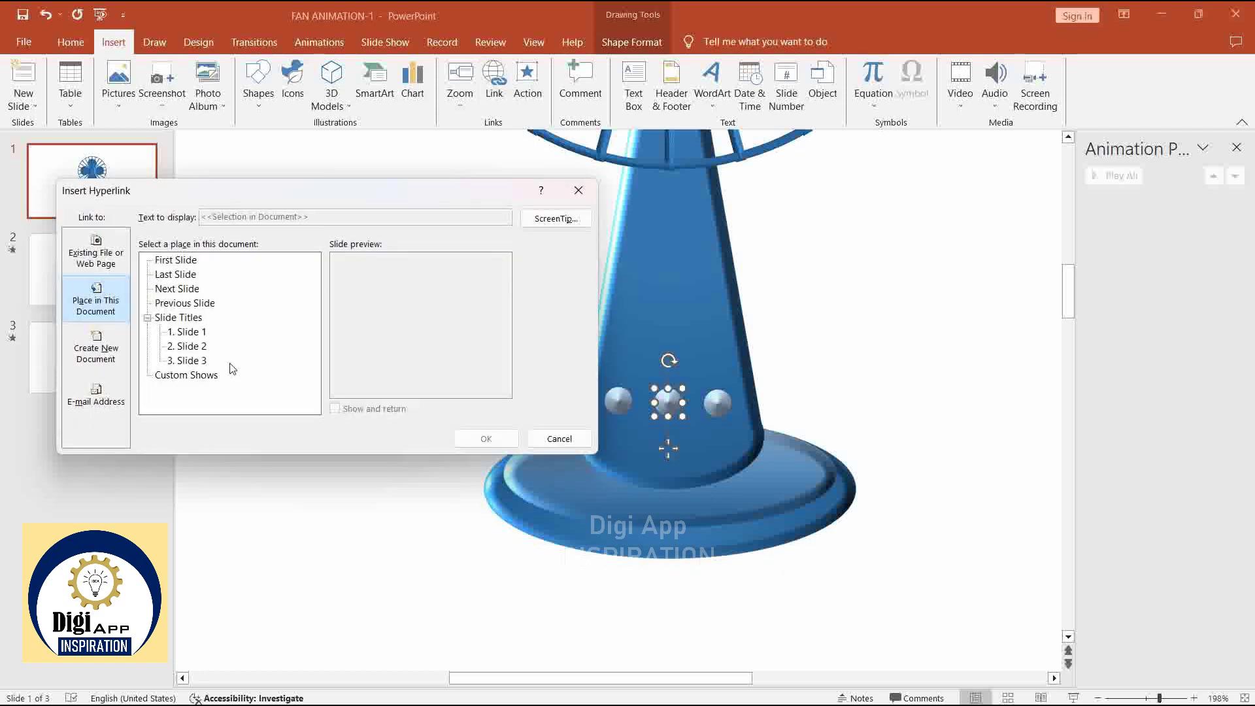
left_click(199, 361)
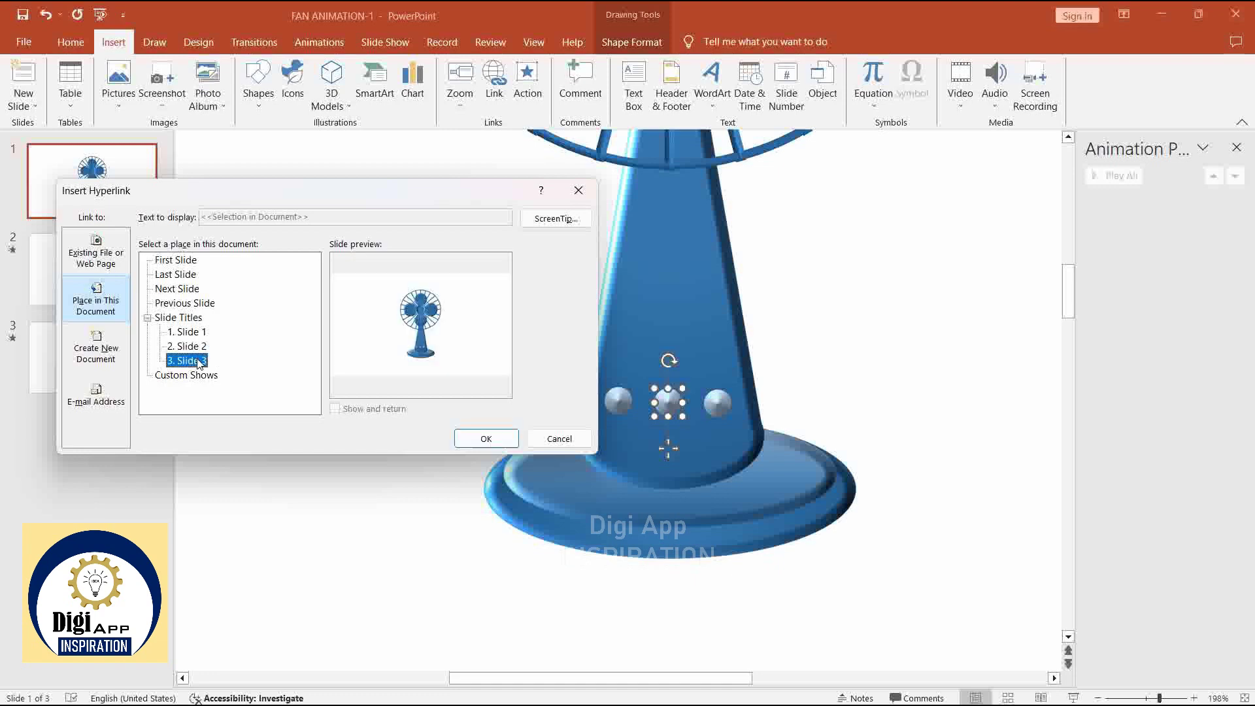
left_click(489, 440)
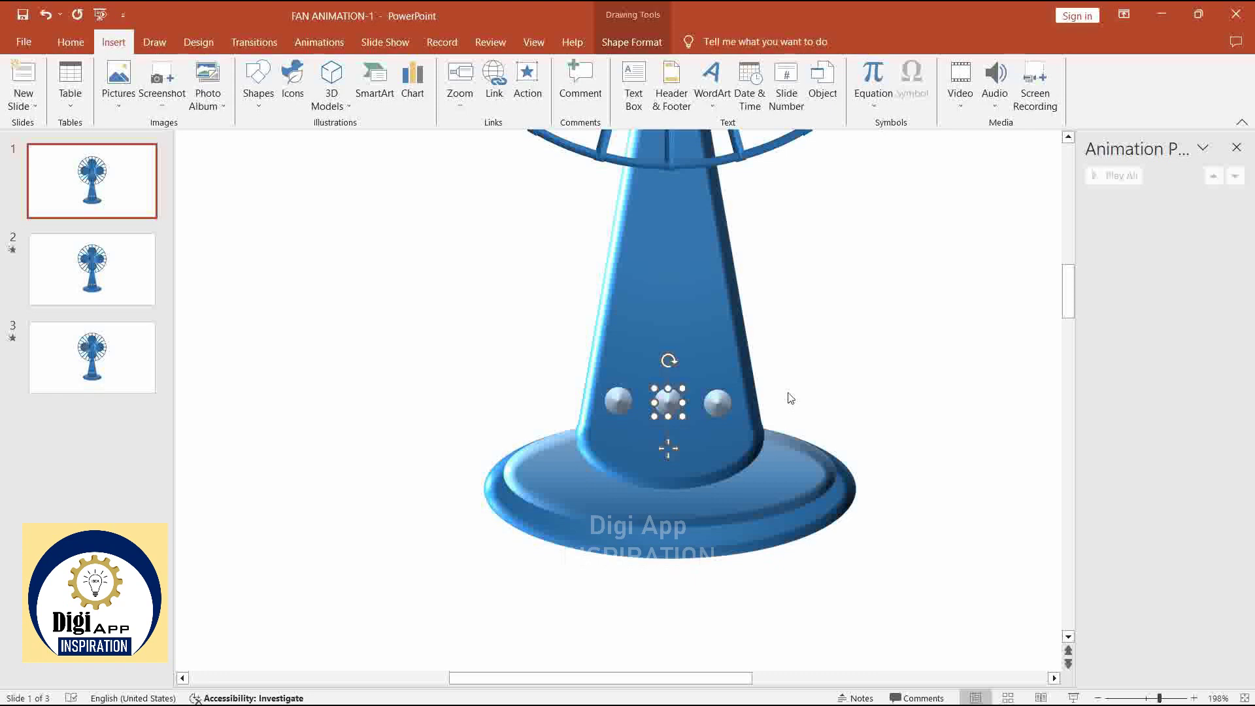
- On slide 2, hyperlink the middle knob on the fan base to Slide 3
key("ctrl+z")
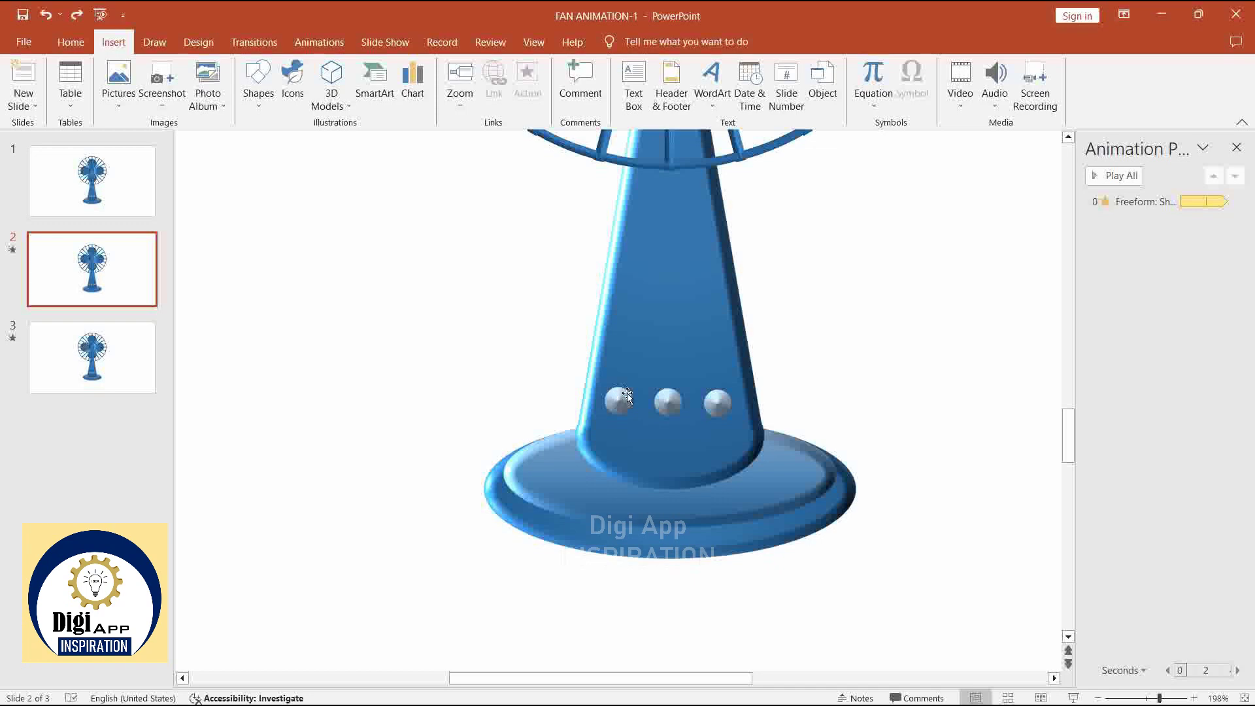
left_click(678, 404)
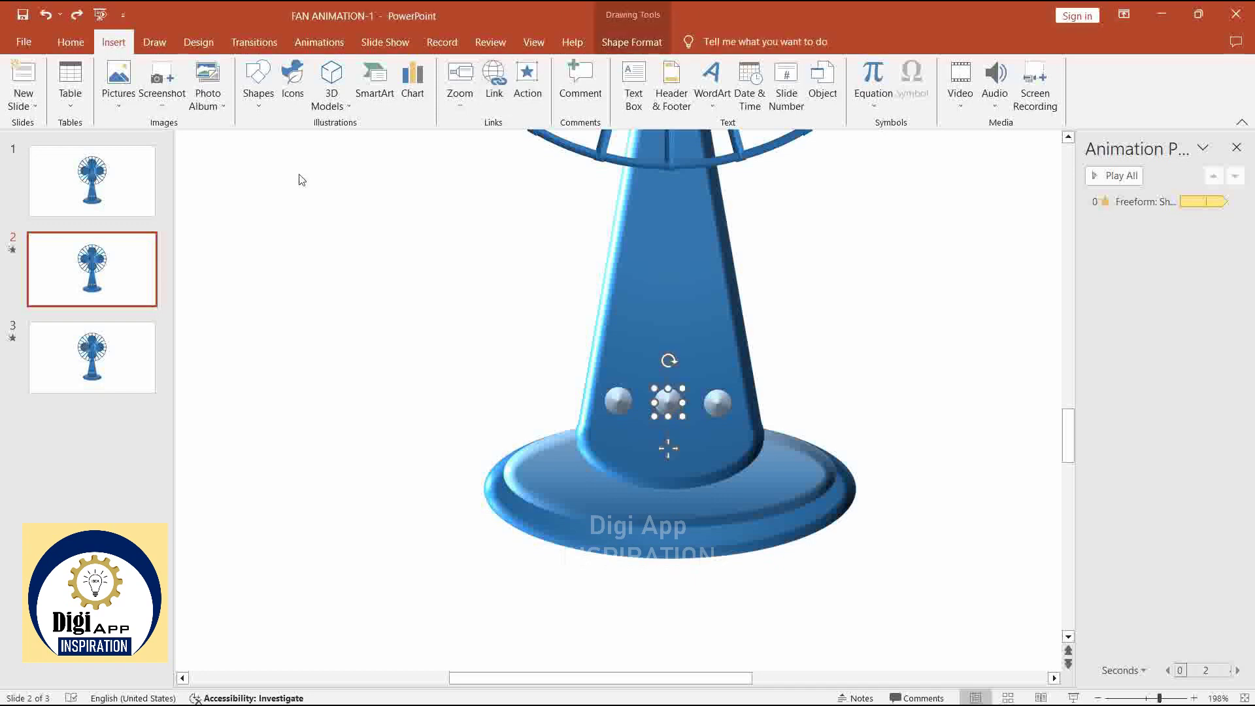
left_click(494, 92)
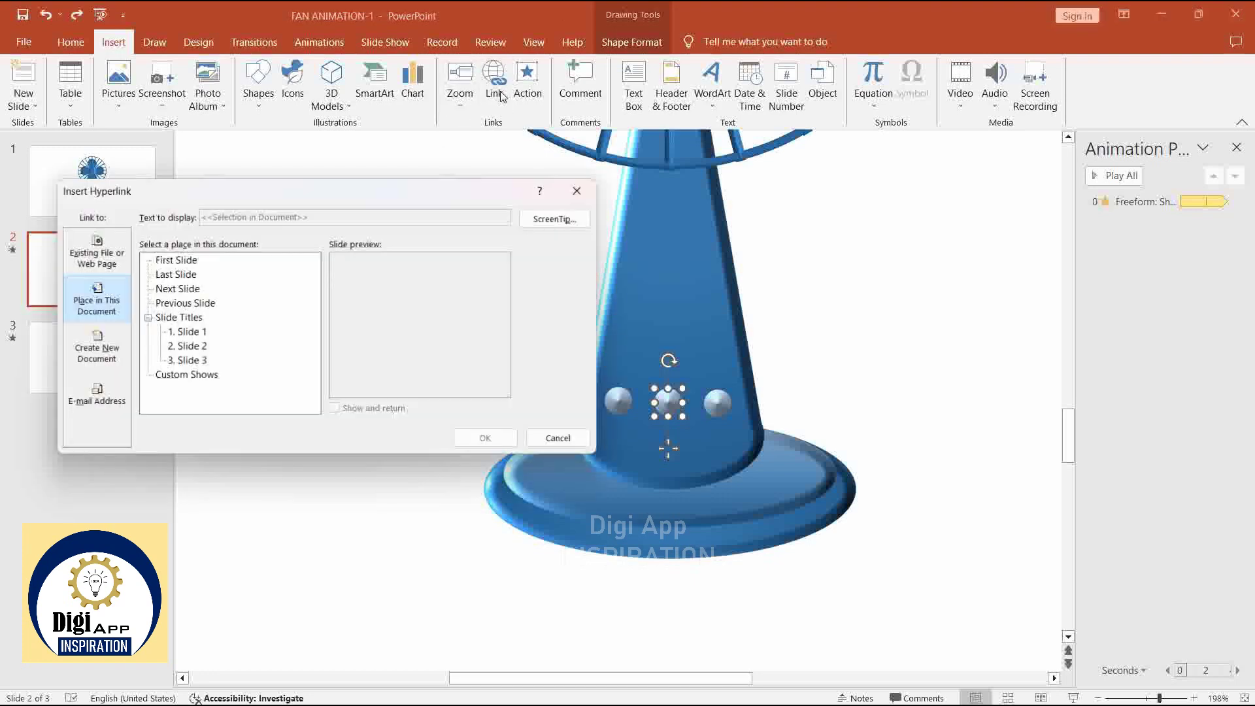
left_click(198, 364)
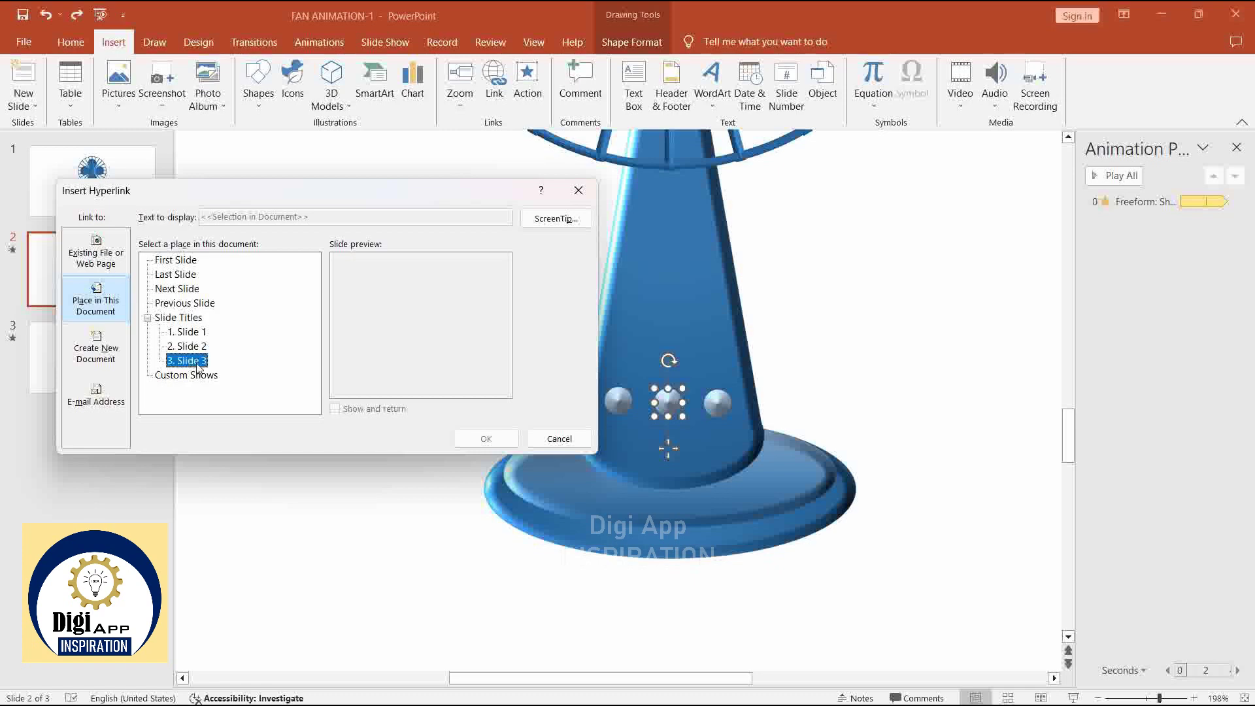
left_click(486, 439)
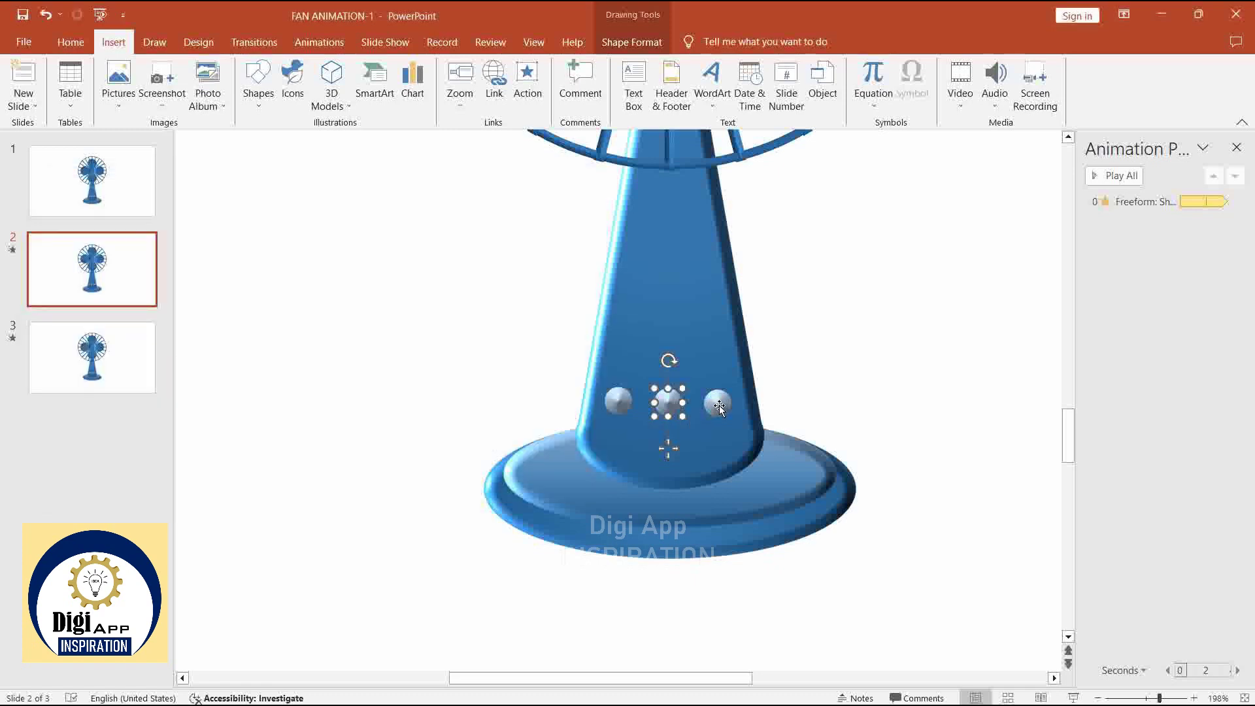
- Hyperlink slide 2's right knob back to Slide 1
left_click(719, 405)
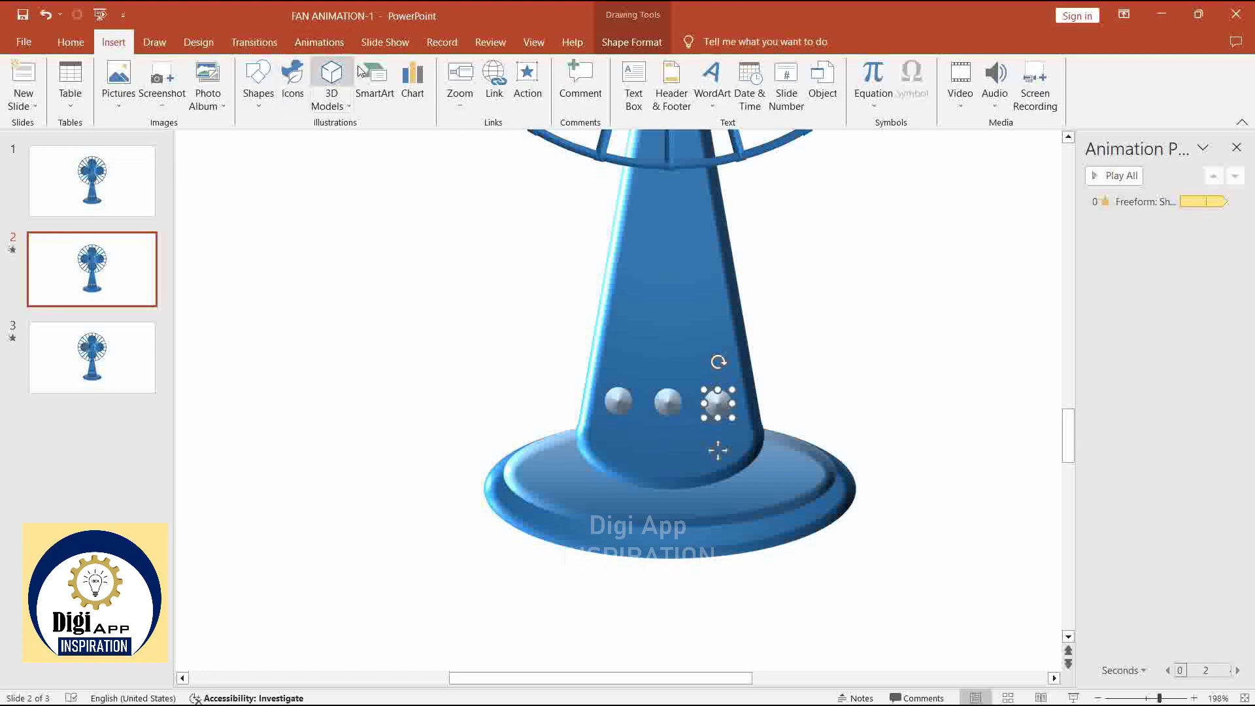
left_click(494, 79)
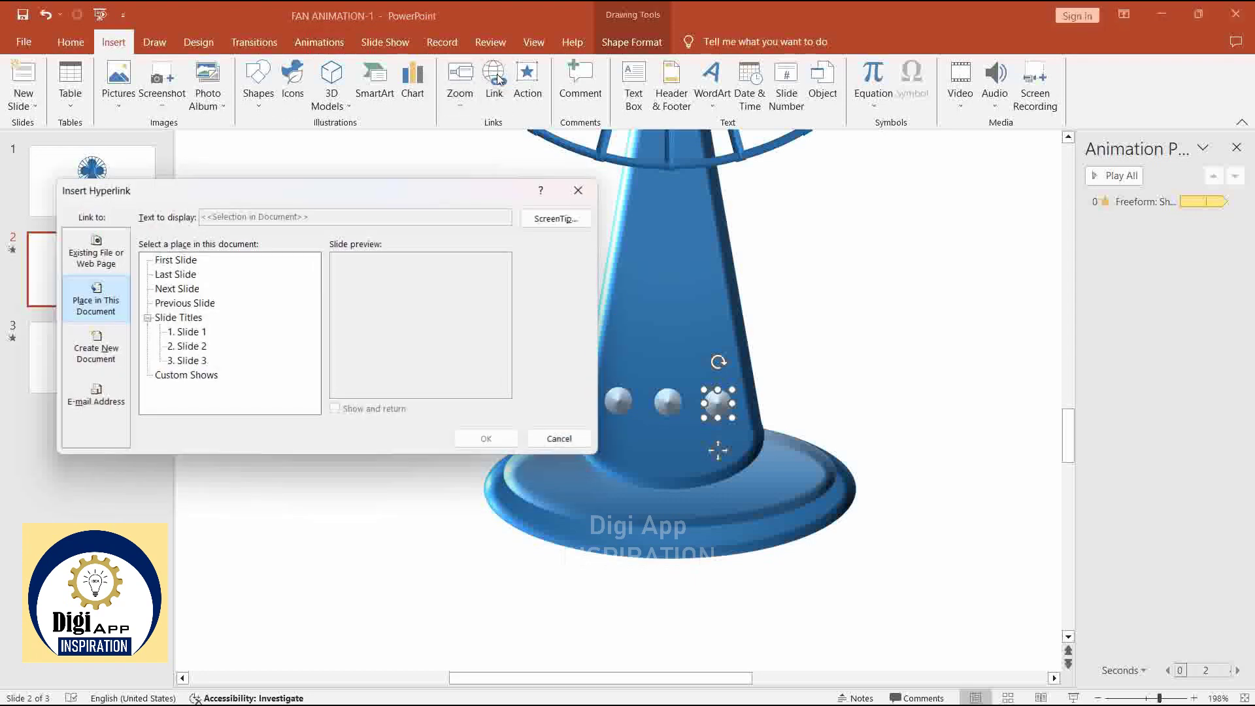
left_click(189, 332)
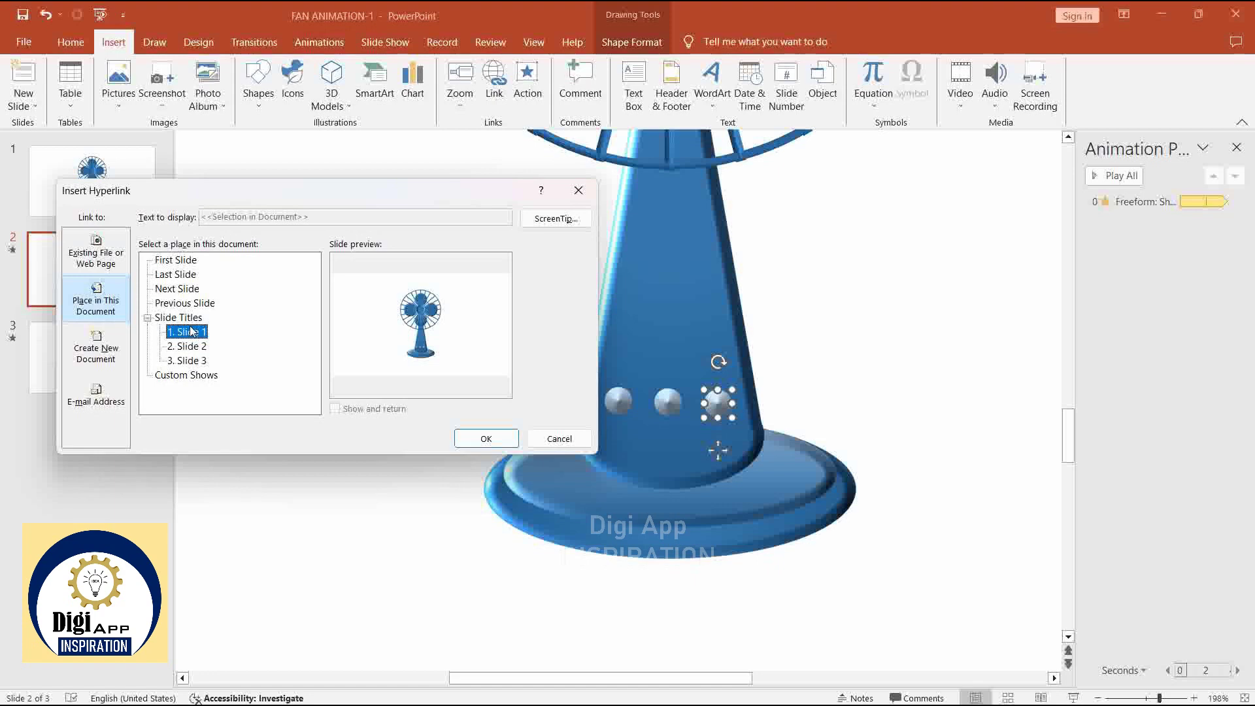
left_click(485, 440)
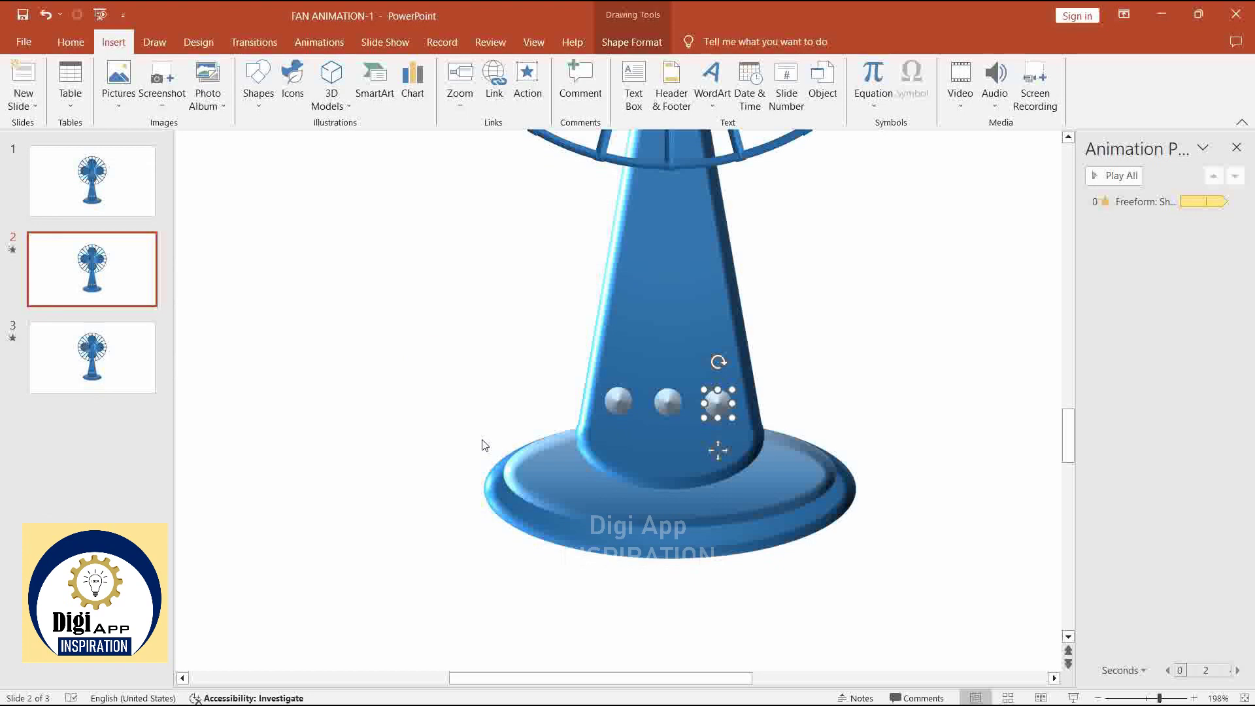
- On slide 3, hyperlink the fan's left base knob to slide 2
left_click(125, 383)
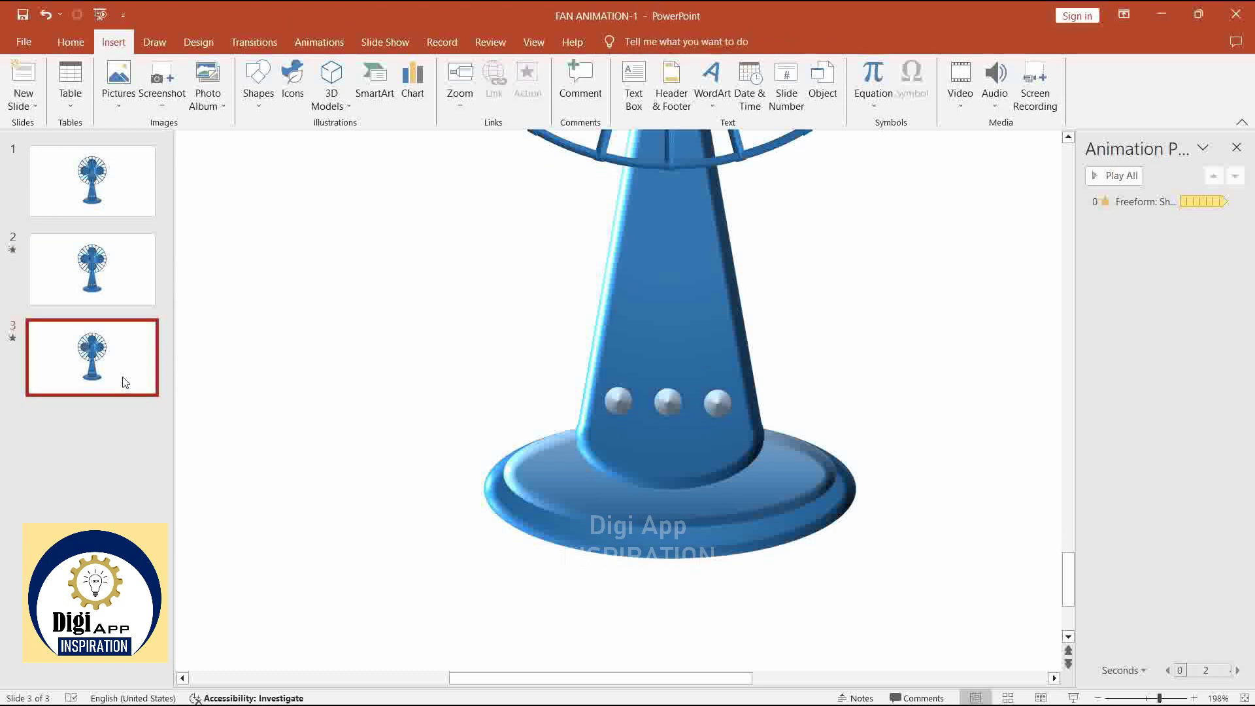
left_click(617, 410)
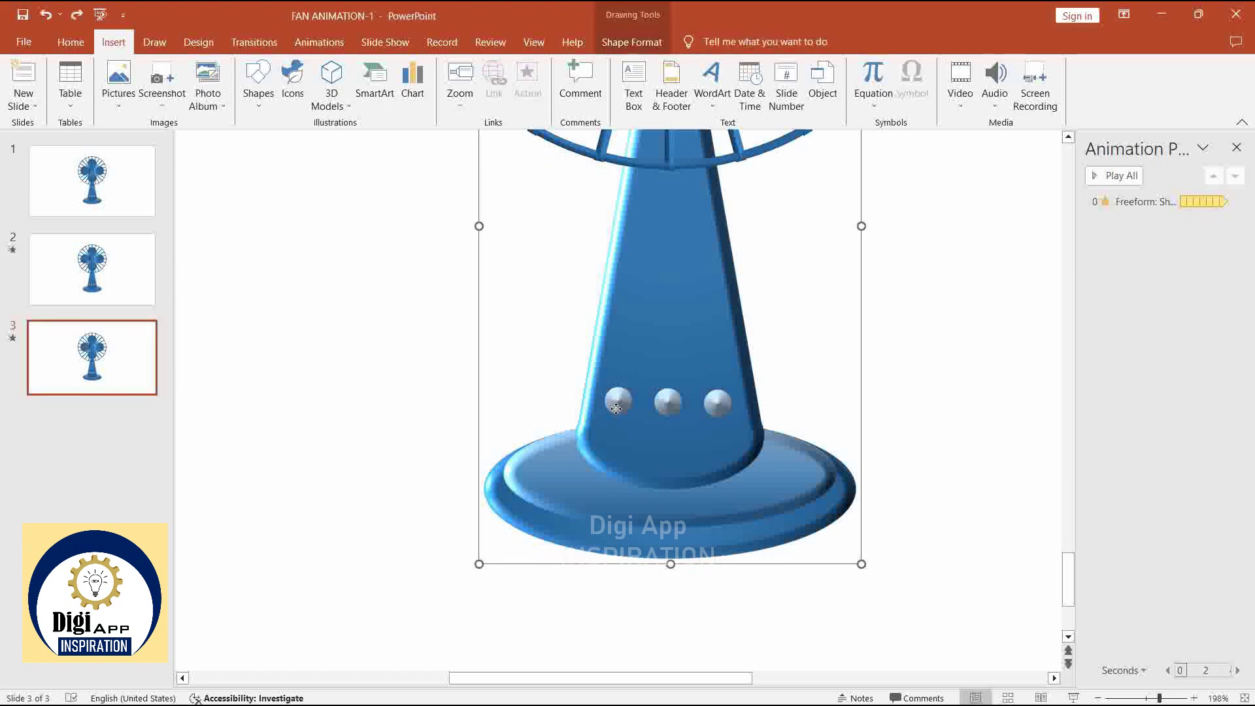
left_click(617, 410)
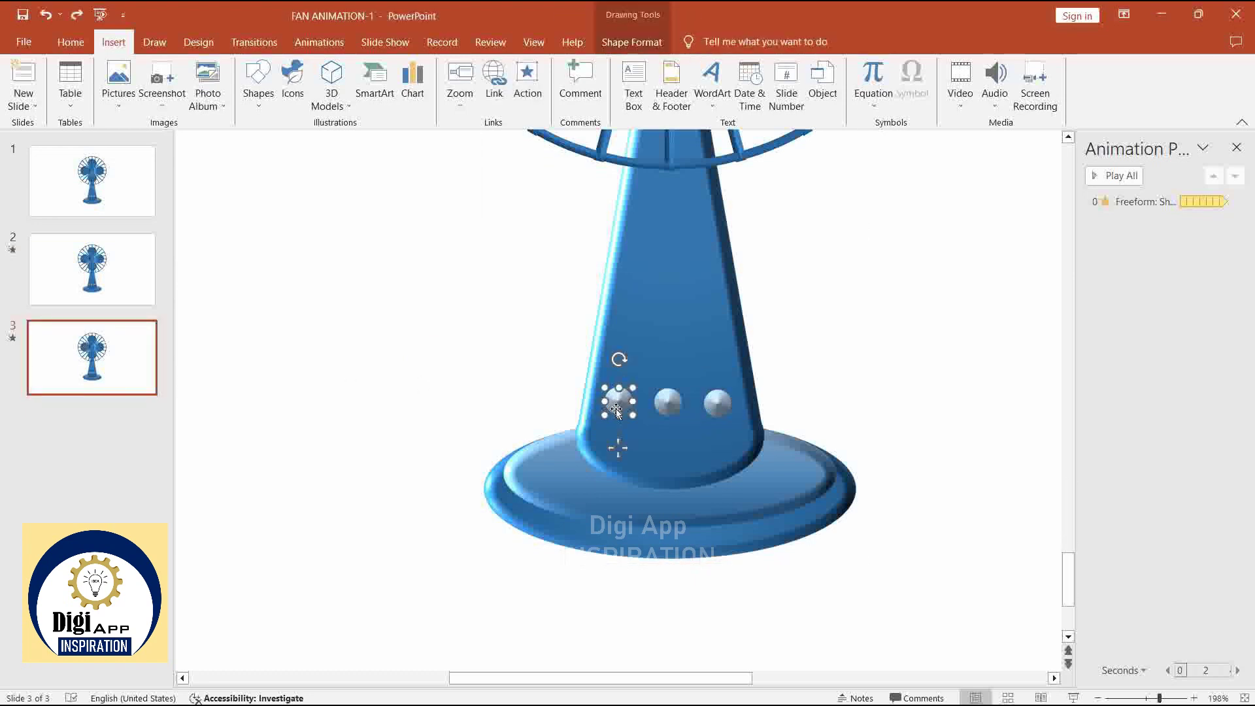
left_click(494, 85)
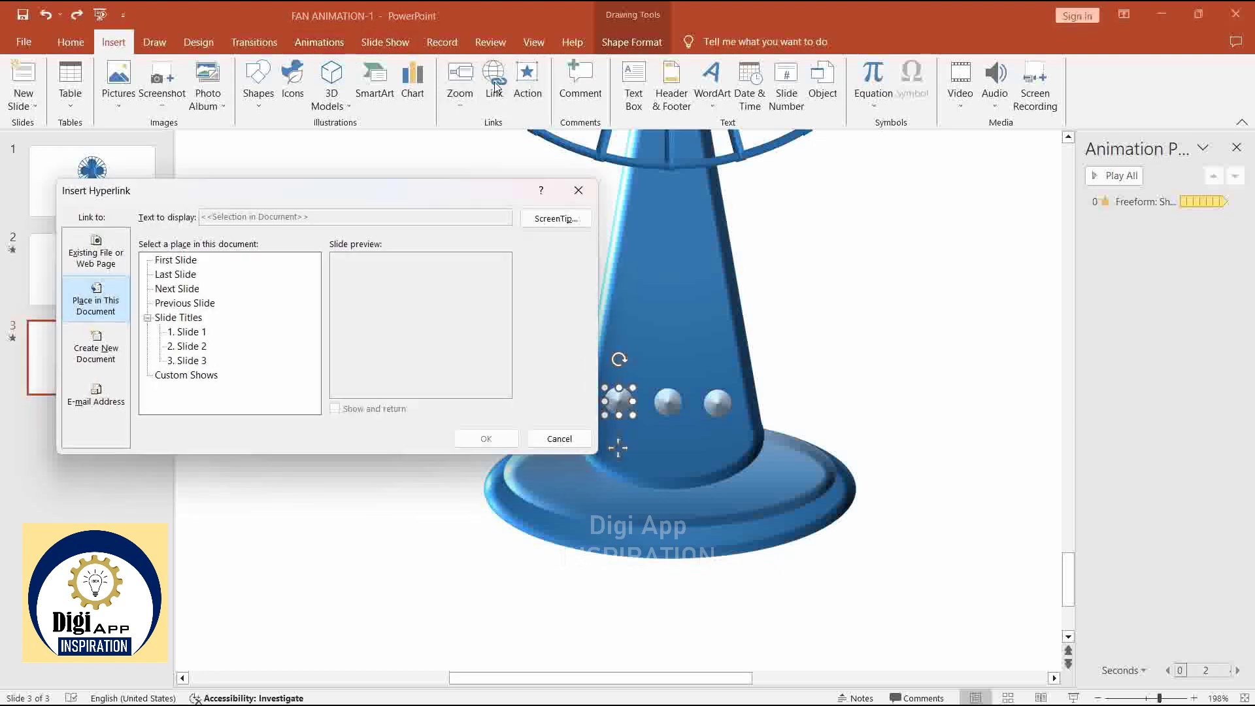
left_click(186, 346)
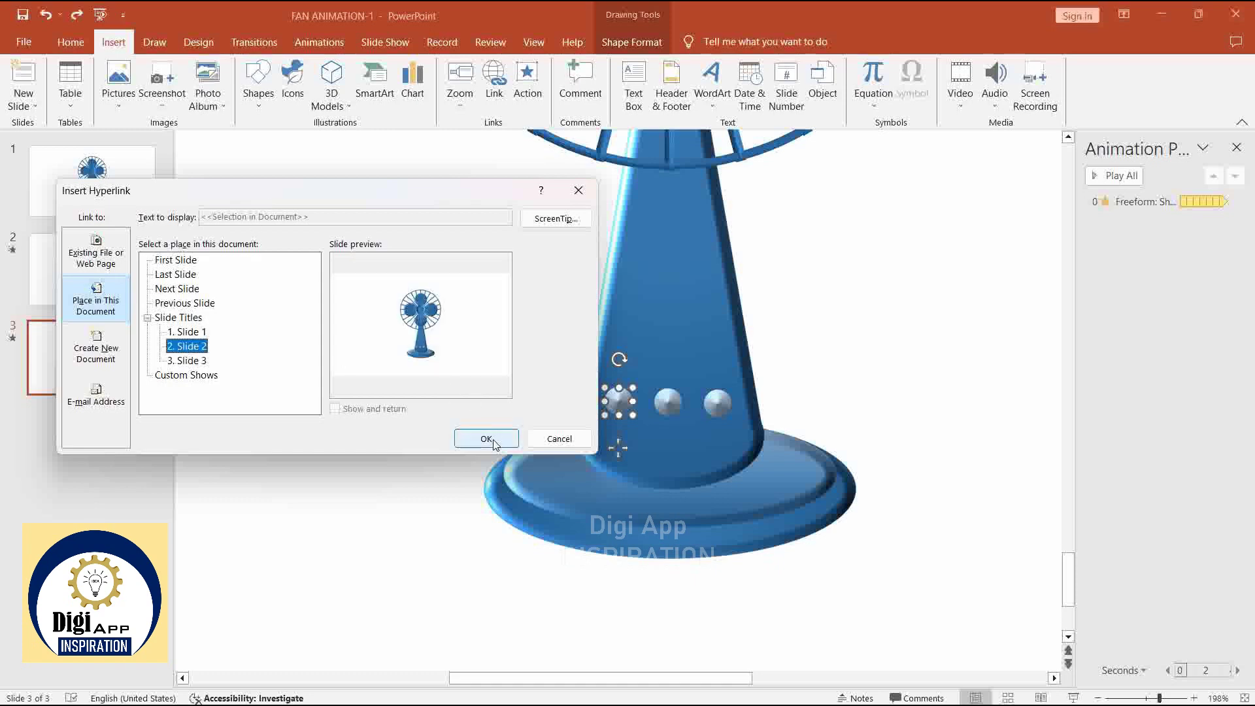
left_click(486, 439)
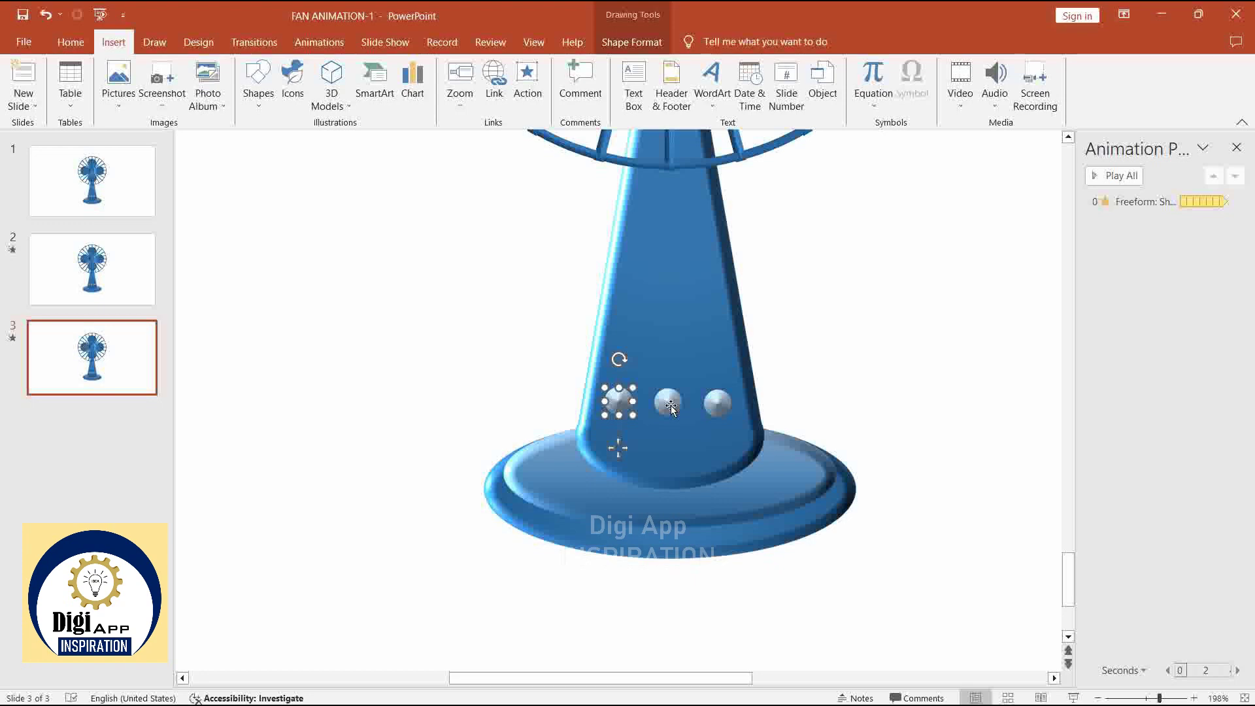
- Hyperlink slide 3's right base knob back to slide 1
left_click(720, 408)
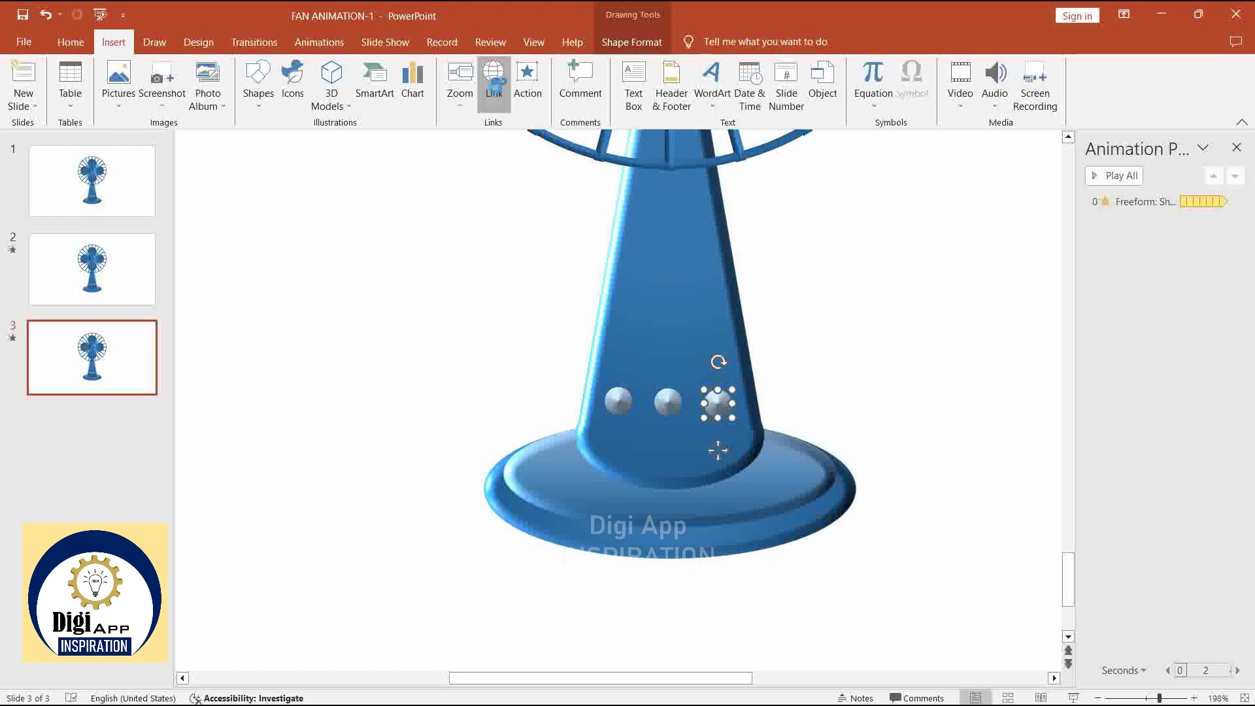
left_click(496, 93)
left_click(188, 332)
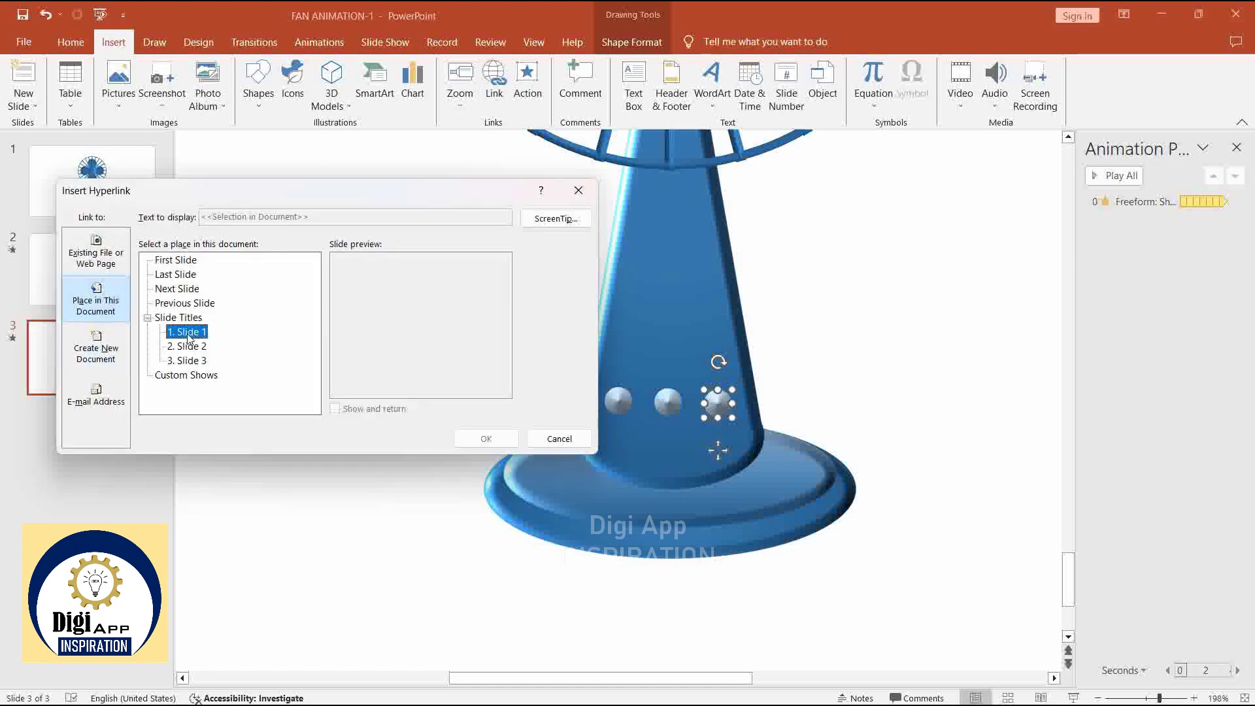
left_click(485, 439)
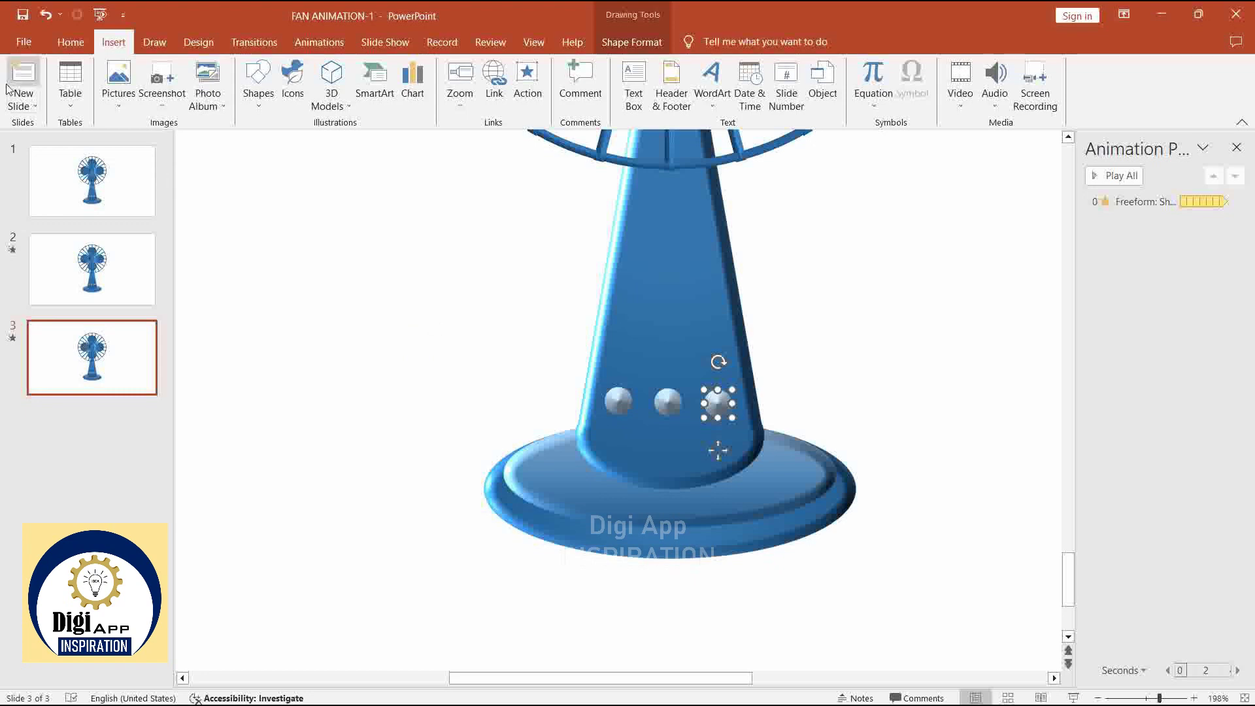
- Show slide 1 with the zoom reduced to about 73% so the whole still fan is visible
left_click(62, 179)
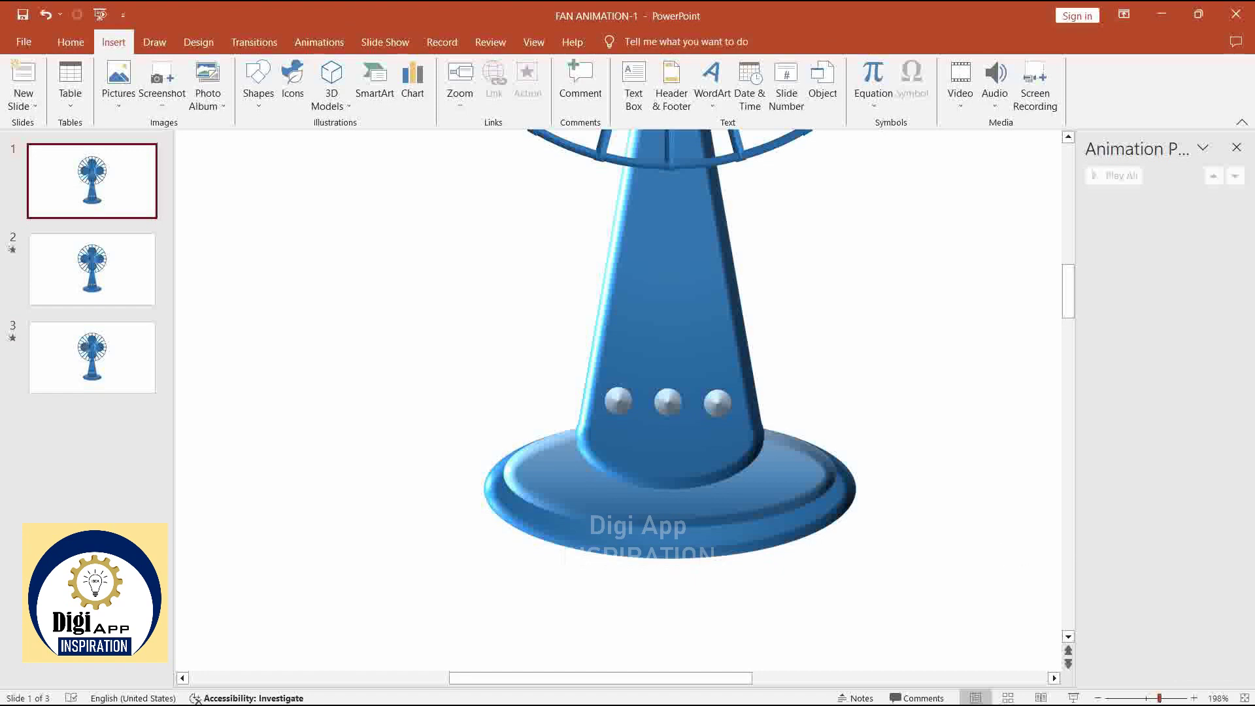
left_click_drag(1159, 698, 1134, 698)
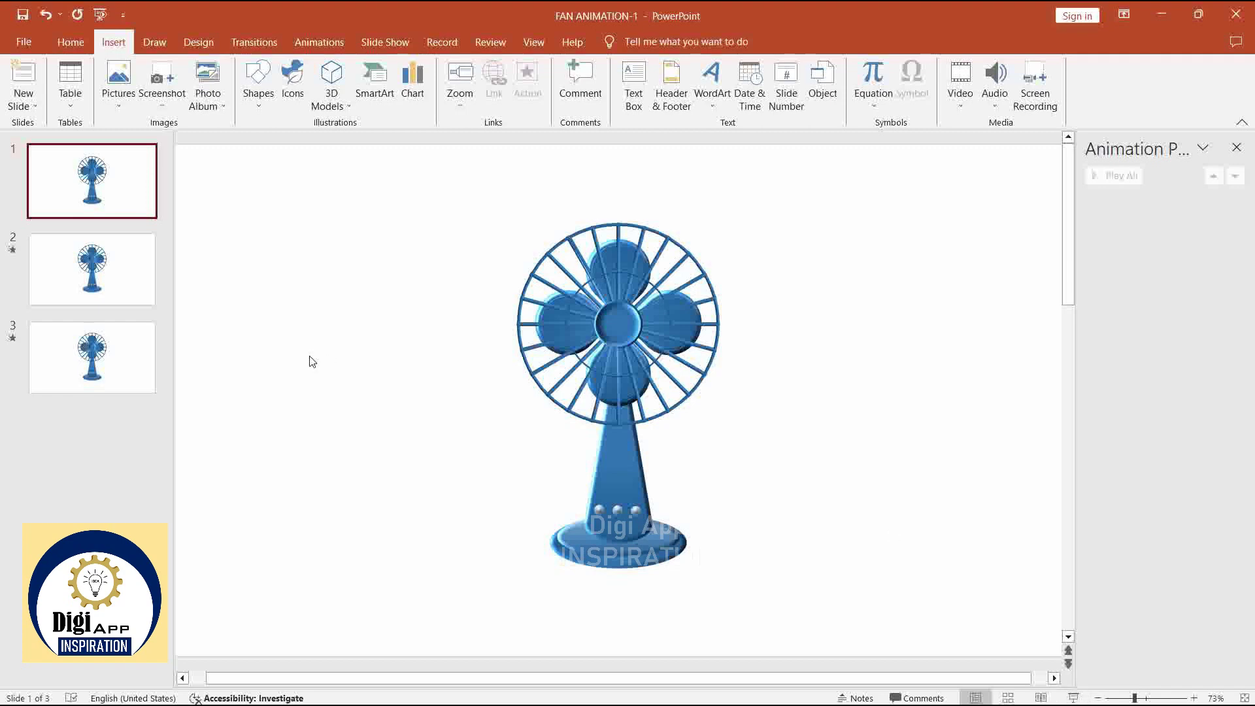
- Run the slide show from slide 1 and use the left knob to start the blades spinning
left_click(1071, 698)
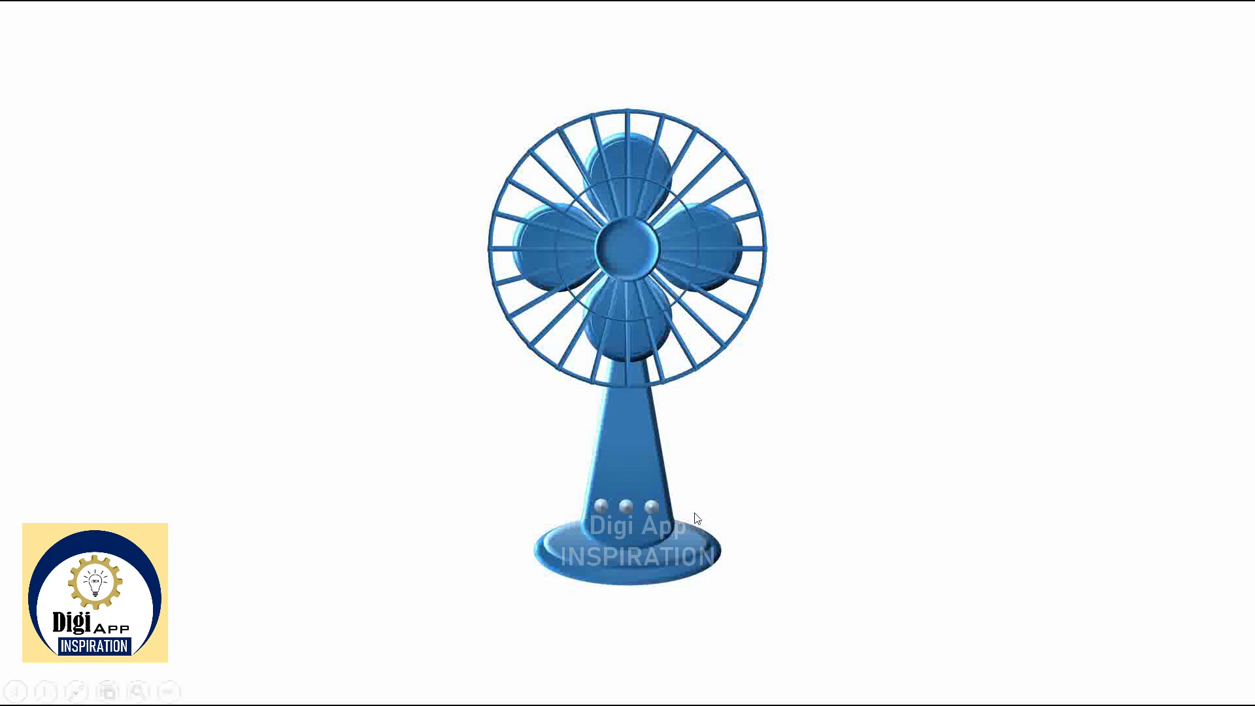
left_click(597, 506)
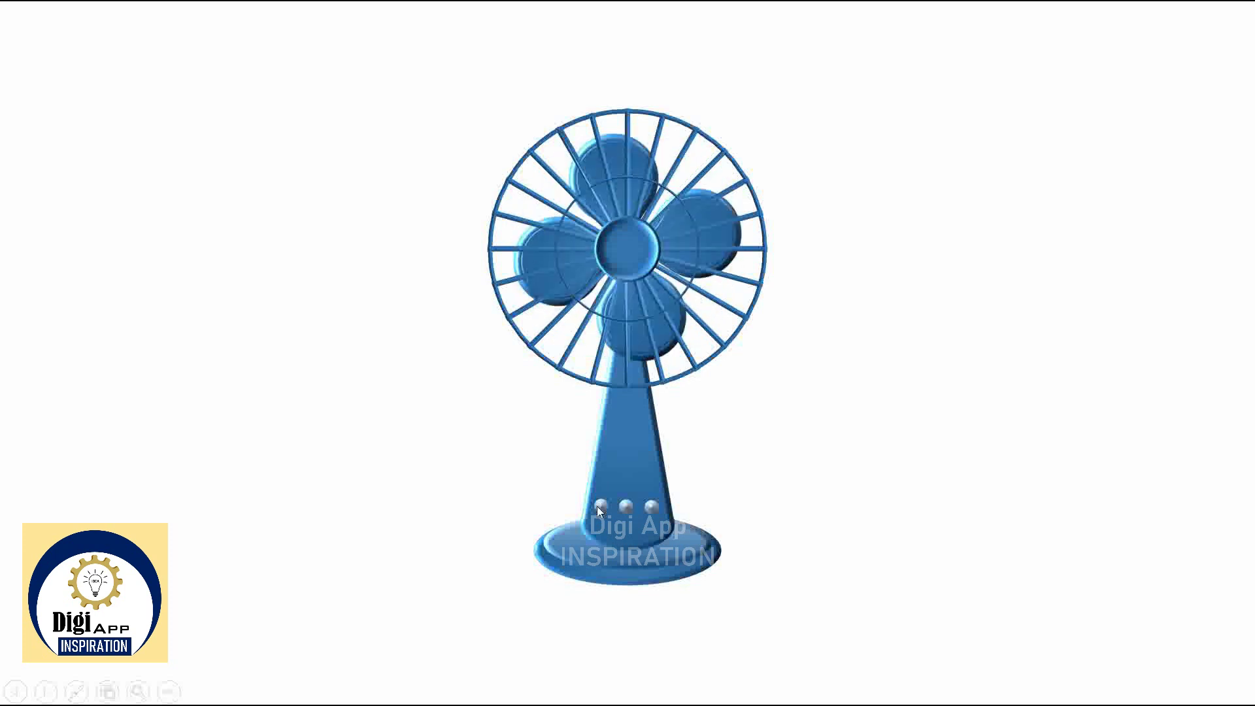